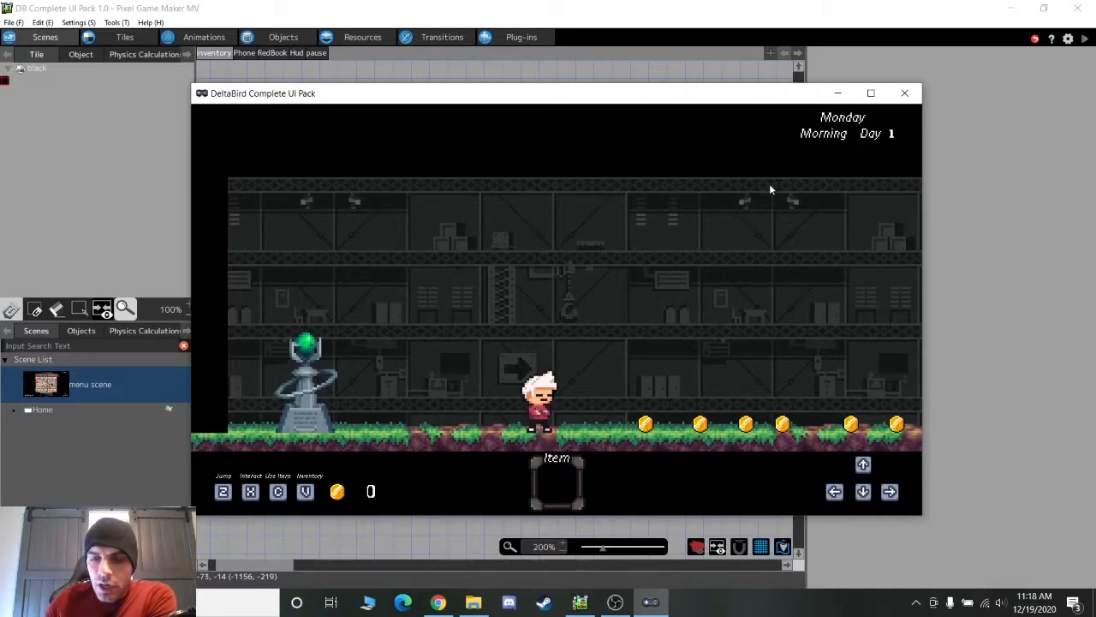
Walk the test character back and forth with the arrow keys
key(Left)
key(Right)
key(Down)
key(Left)
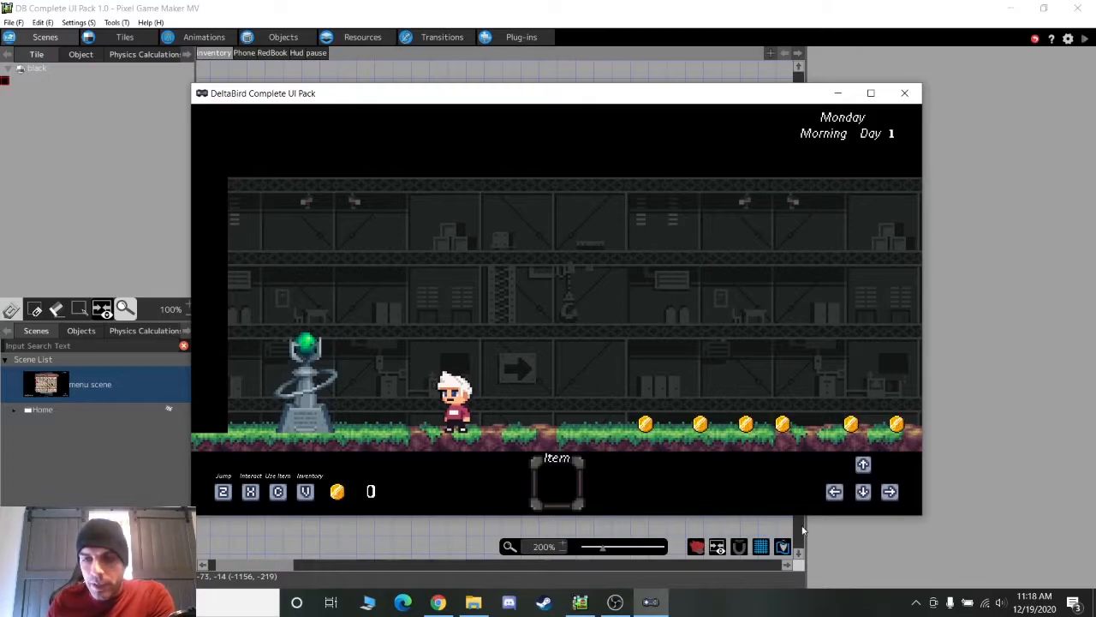
key(Right)
key(Left)
key(Right)
key(Down)
key(Left)
key(Right)
Make the character jump twice with Z and try using an item with none equipped
key(Up)
key(Left)
key(z)
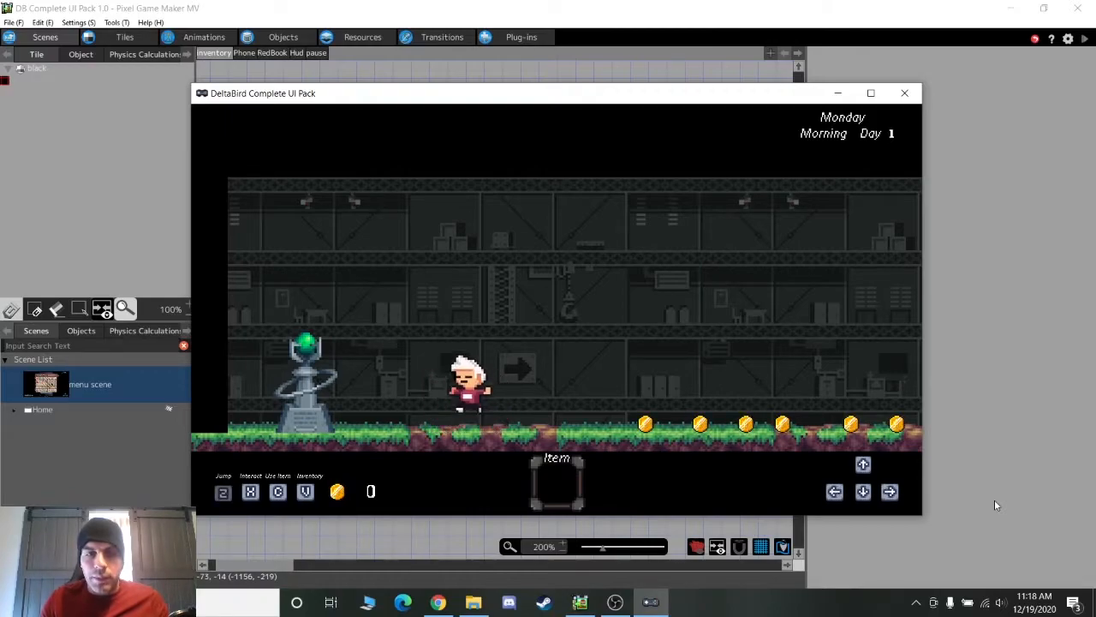
key(z)
key(c)
key(c)
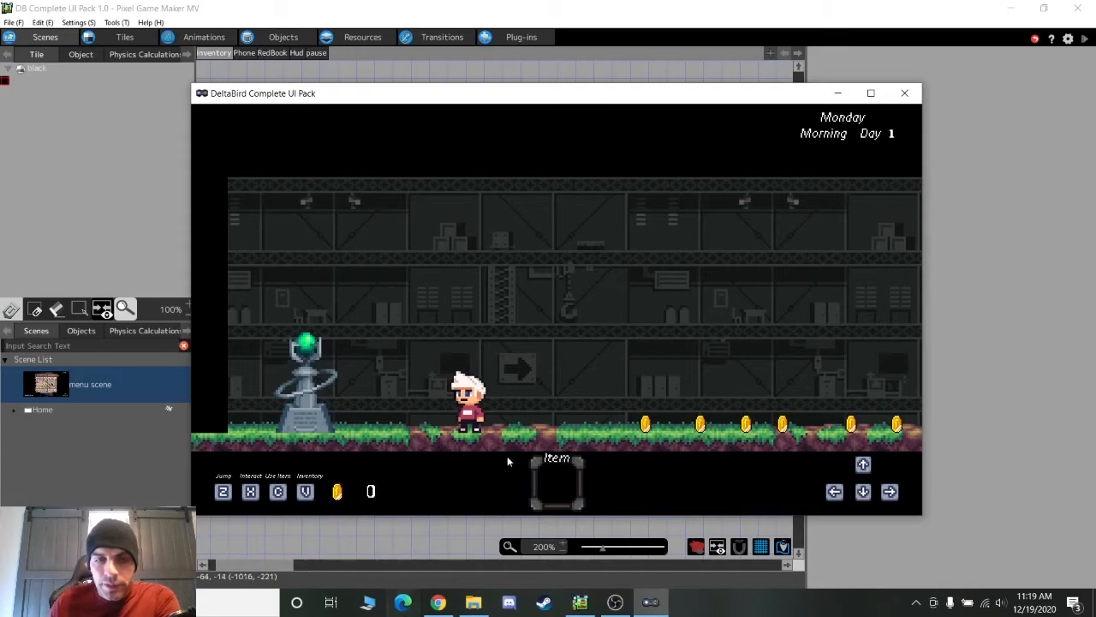
Walk right collecting coins until the counter reads 60, then open the inventory
key(Right)
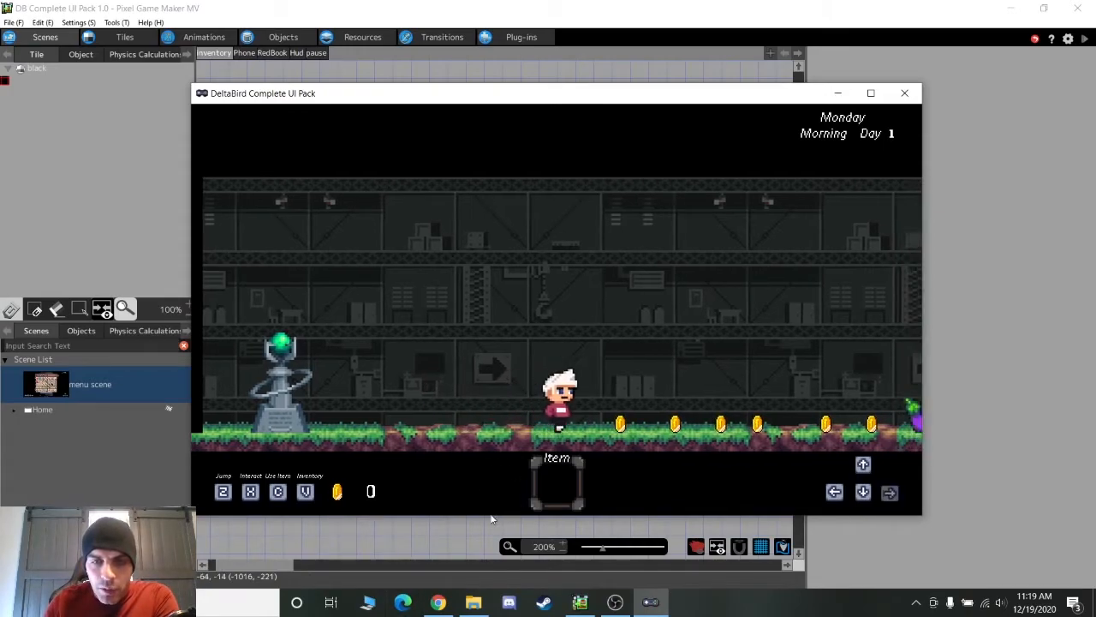
key(Right)
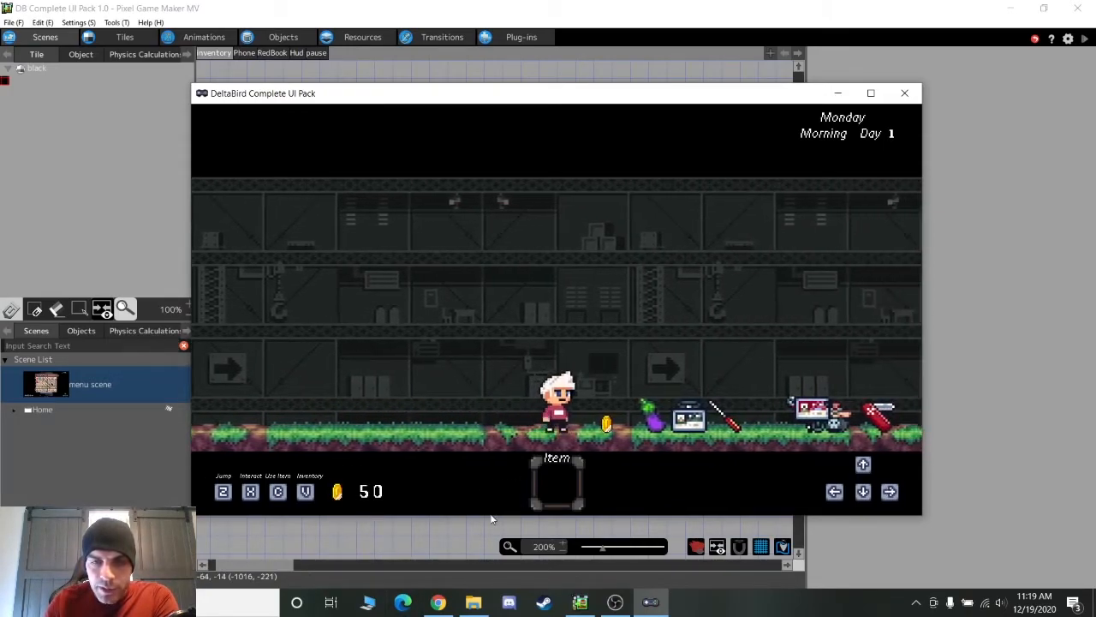
key(Right)
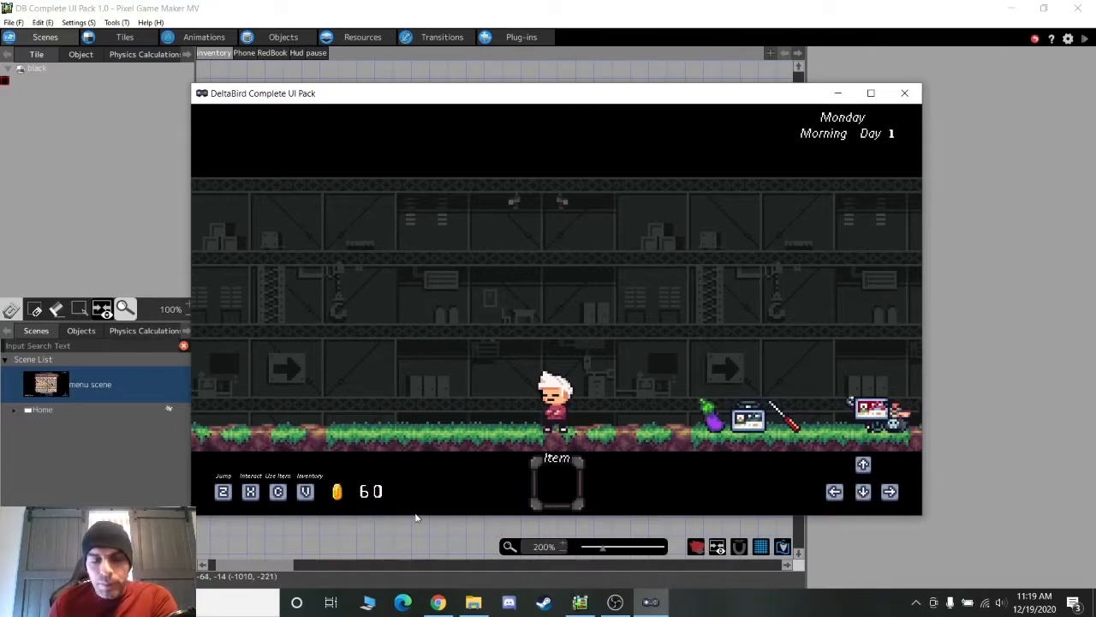
key(v)
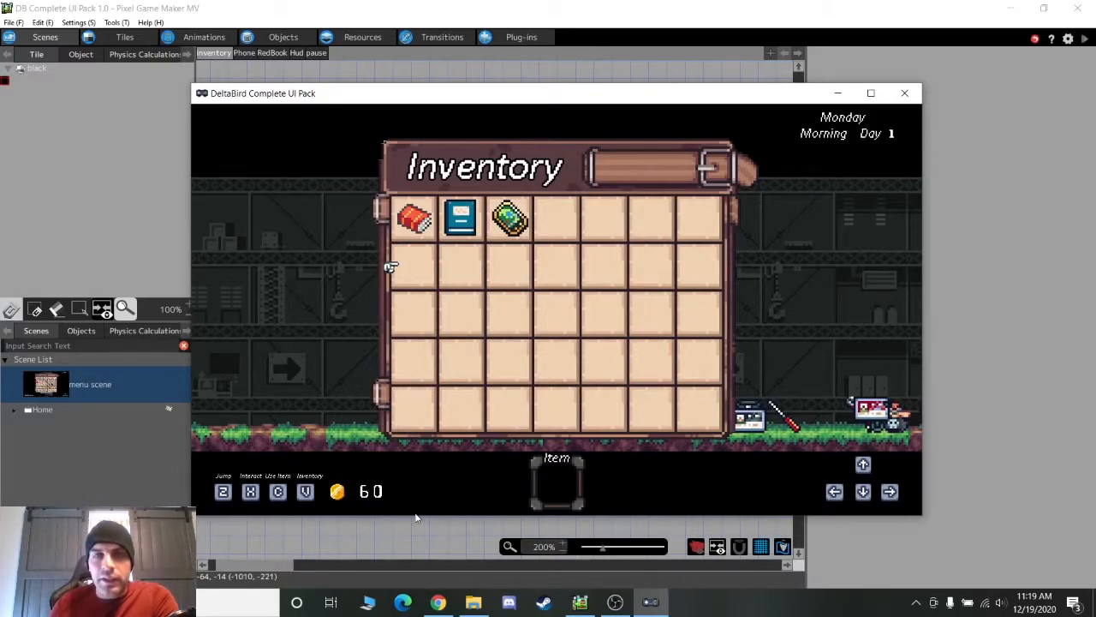
Read the RedBook, Blue book and Phone descriptions in the inventory
key(Up)
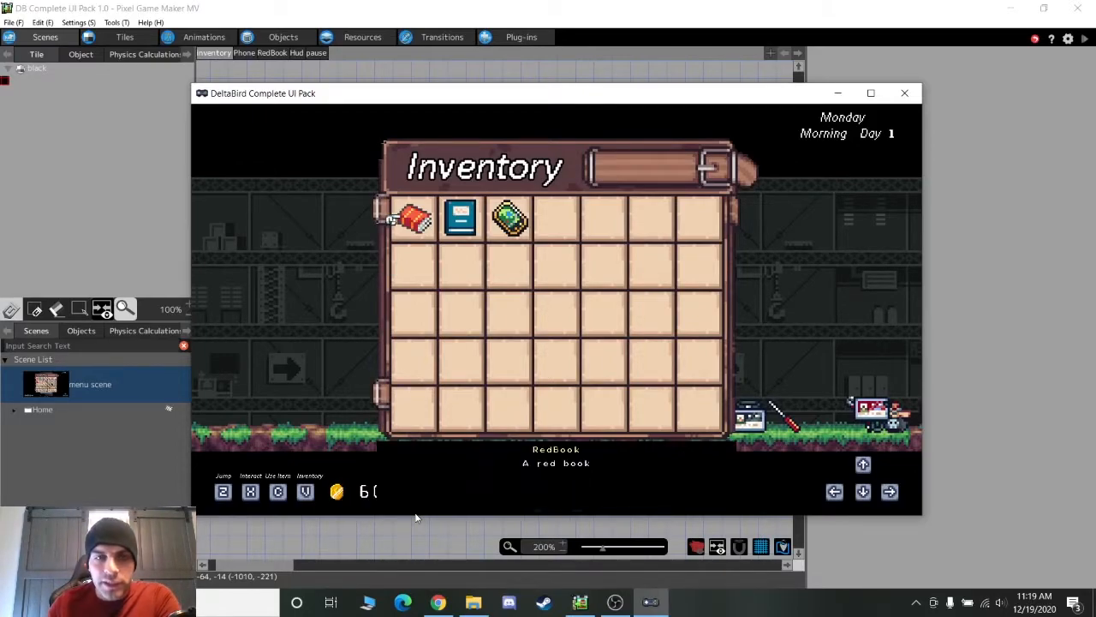
key(Right)
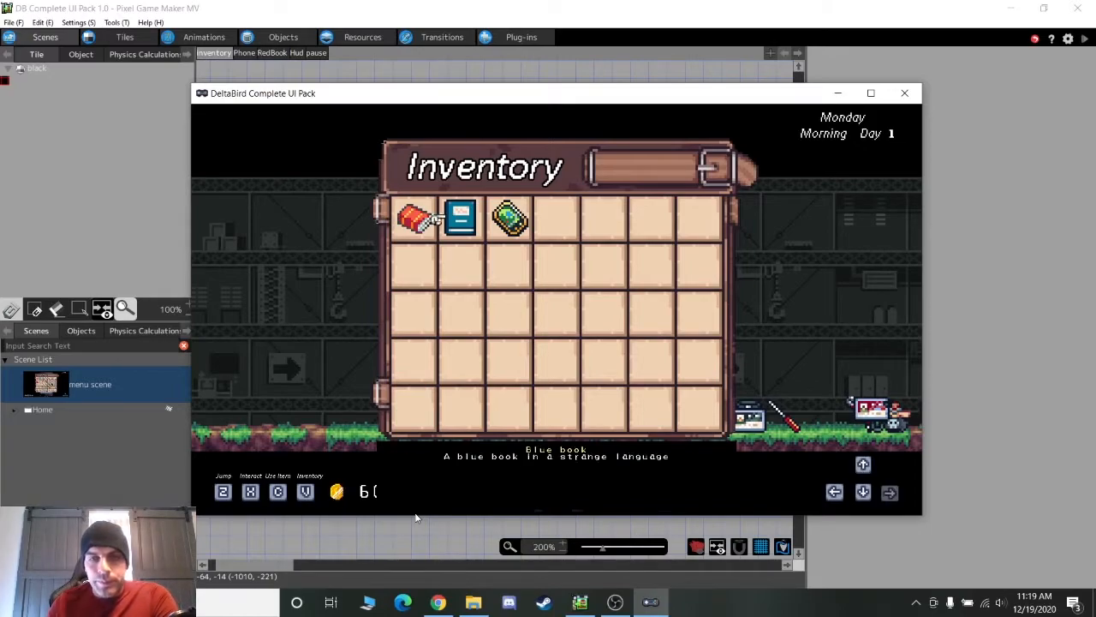
key(Right)
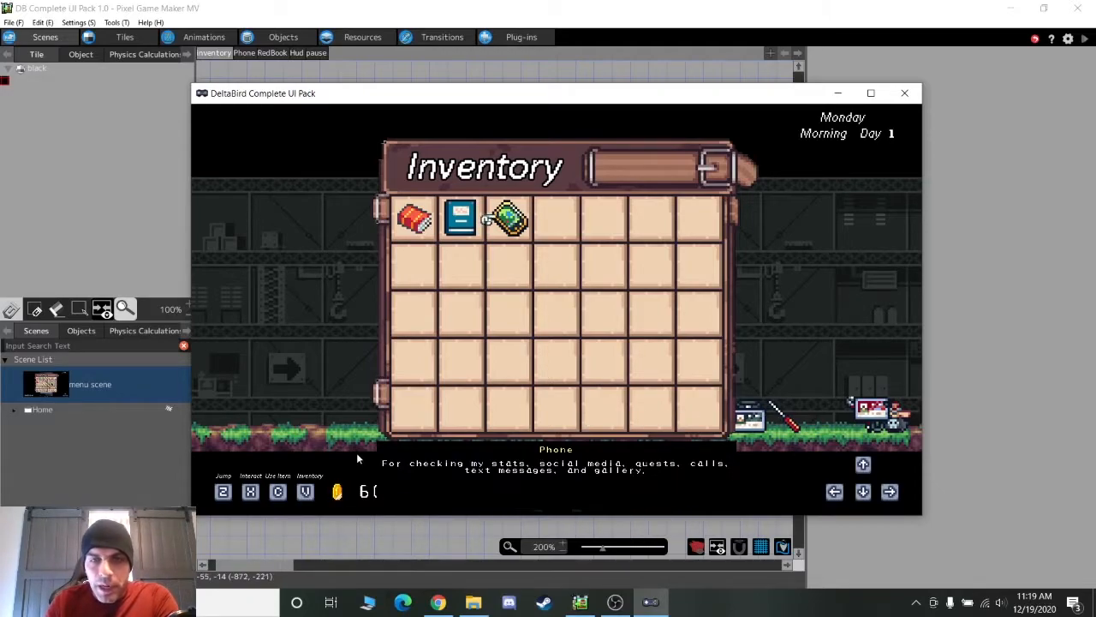
key(Left)
key(Left)
Check the empty second-row slots, then equip the RedBook and close it
key(Right)
key(Right)
key(Right)
key(Down)
key(Right)
key(Up)
key(Right)
key(Down)
key(Left)
key(Left)
key(Left)
key(Up)
key(Left)
key(Left)
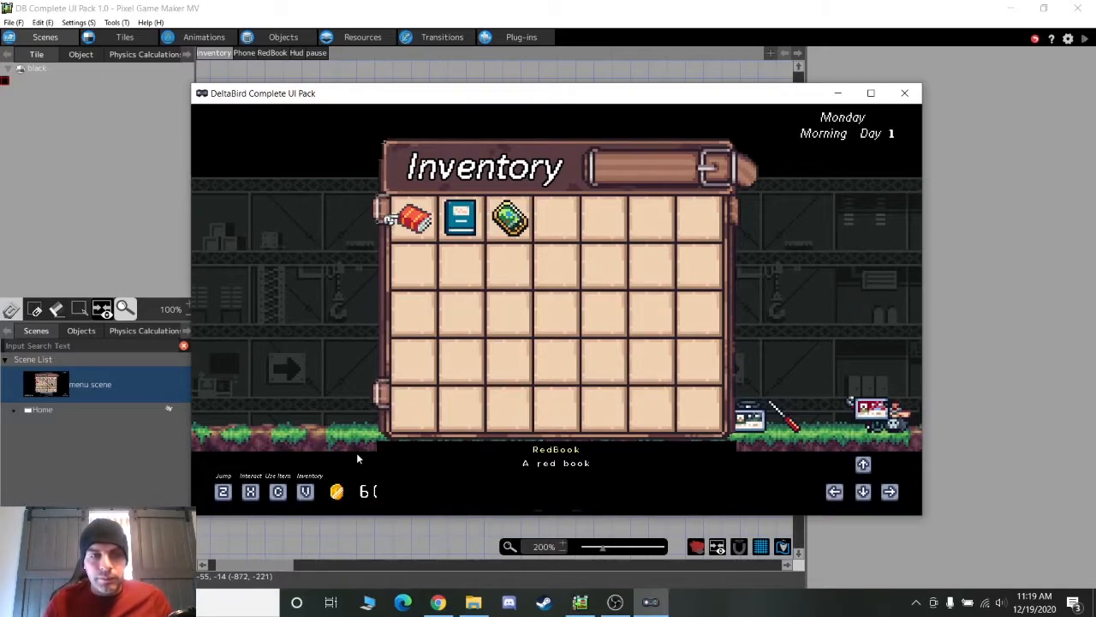
key(z)
key(c)
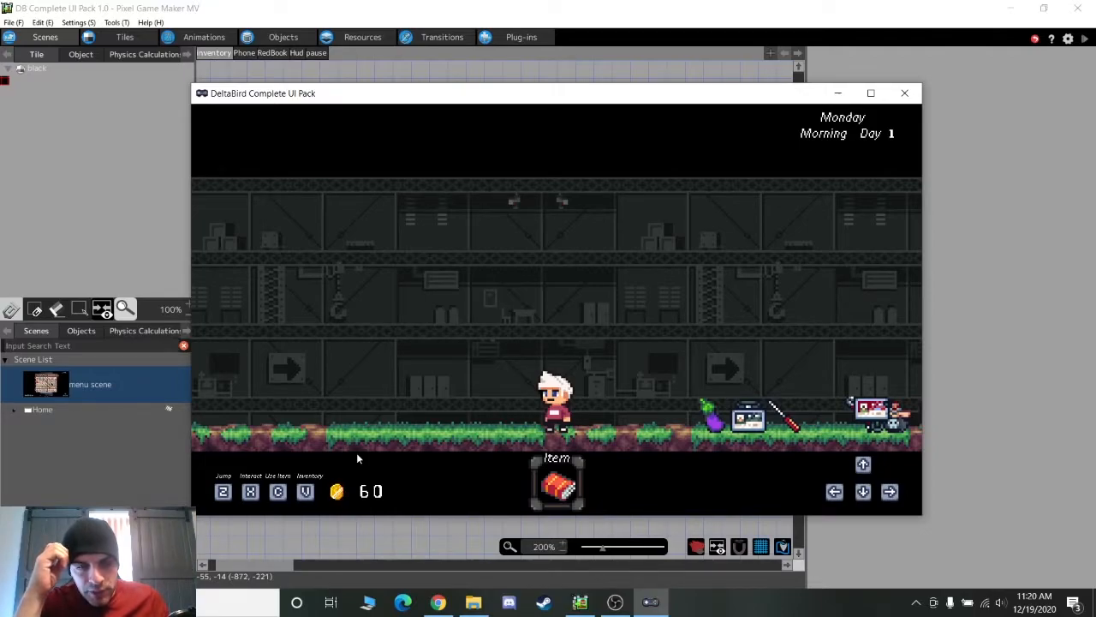
Read the red book, then equip the Blue book and use it
key(c)
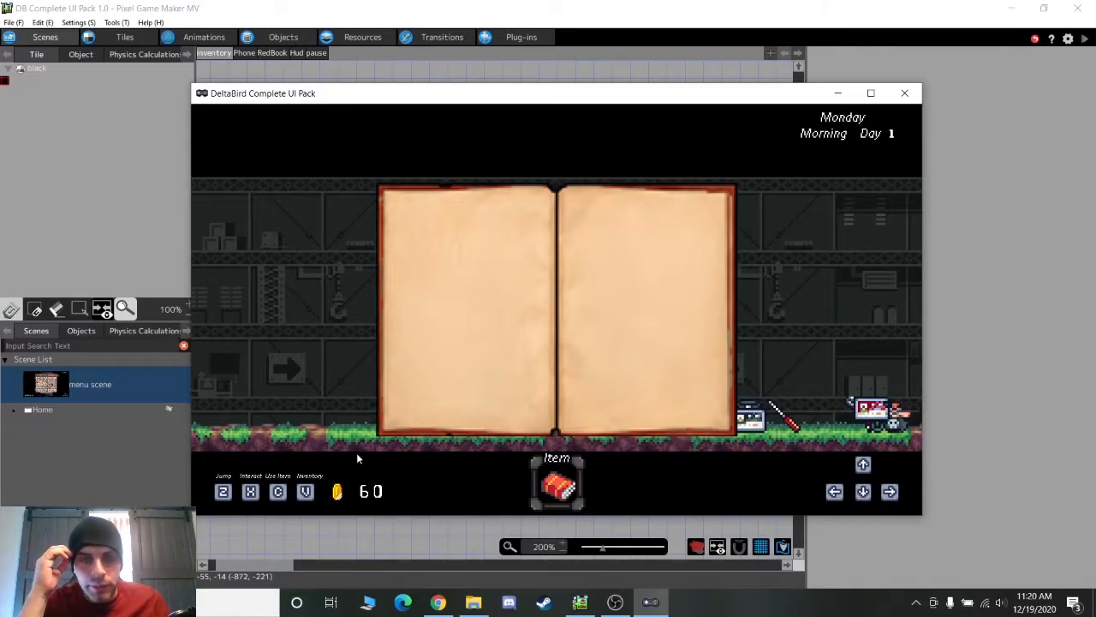
key(c)
key(v)
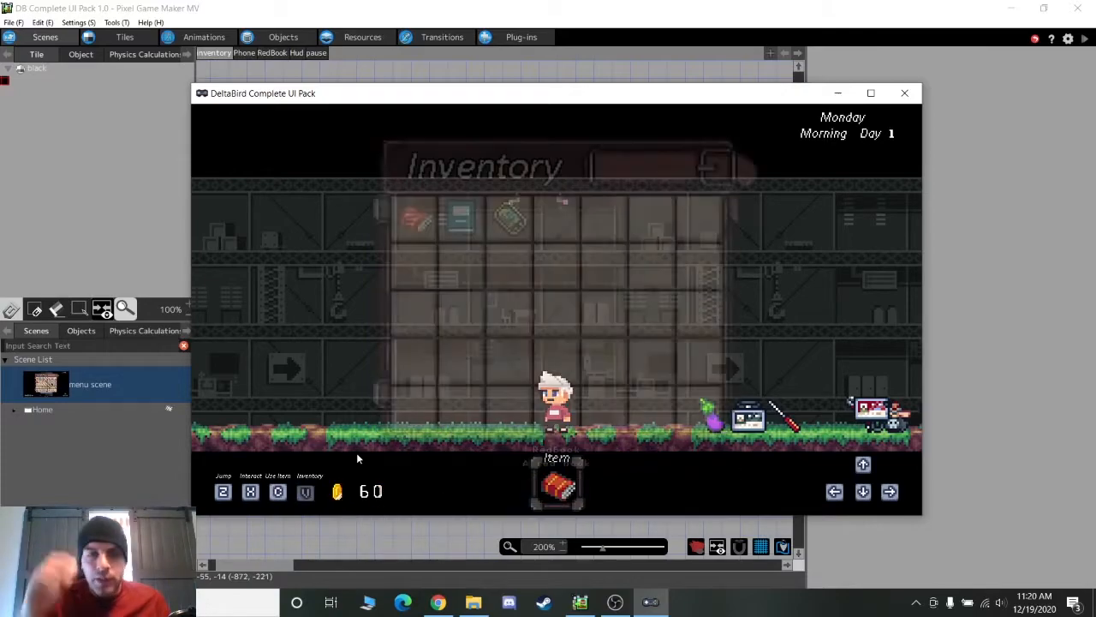
key(Right)
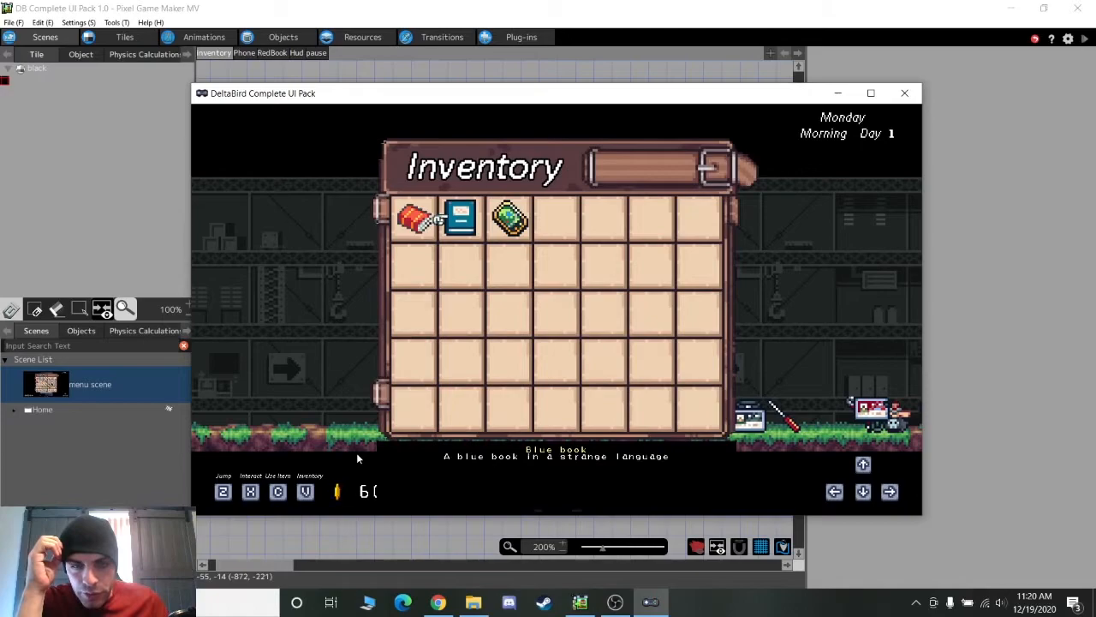
key(z)
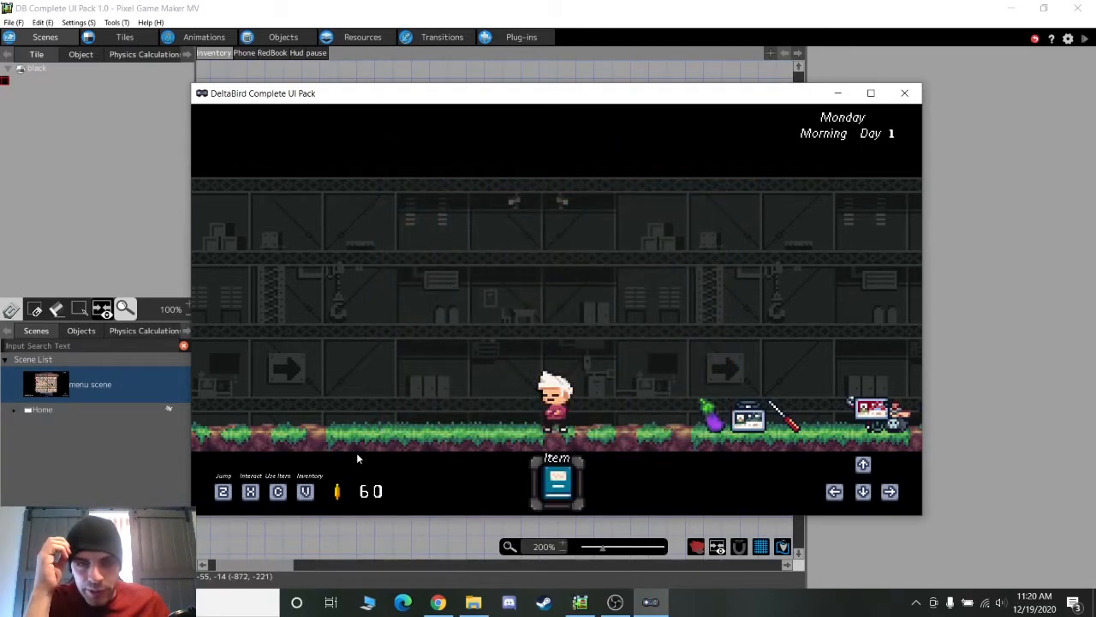
key(c)
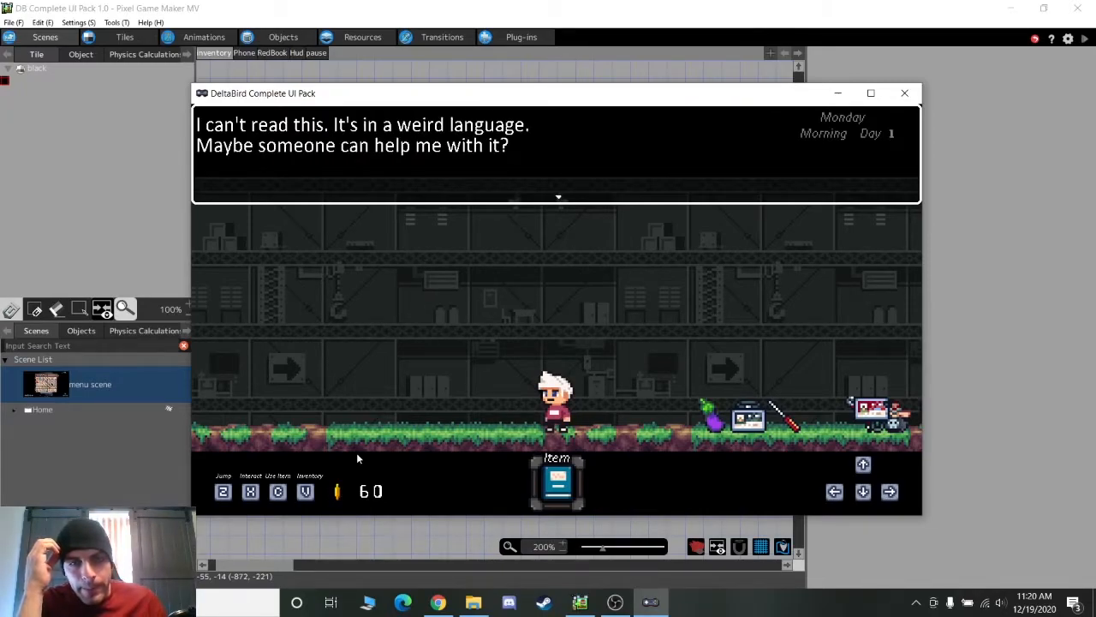
key(z)
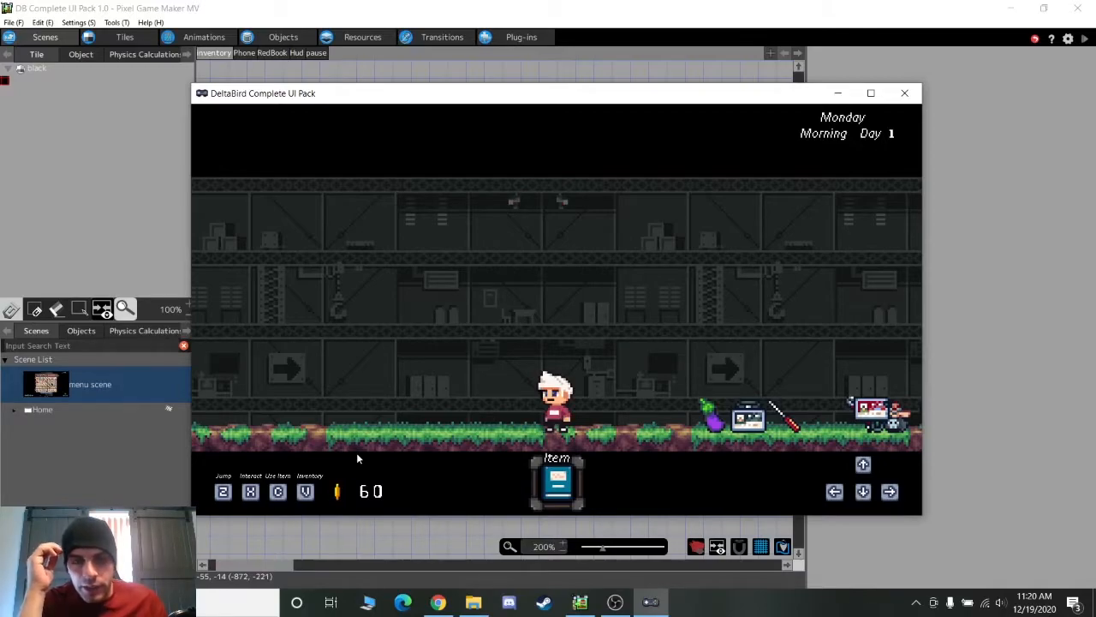
Equip and use the Phone, close its screen, and walk left to the statue
key(v)
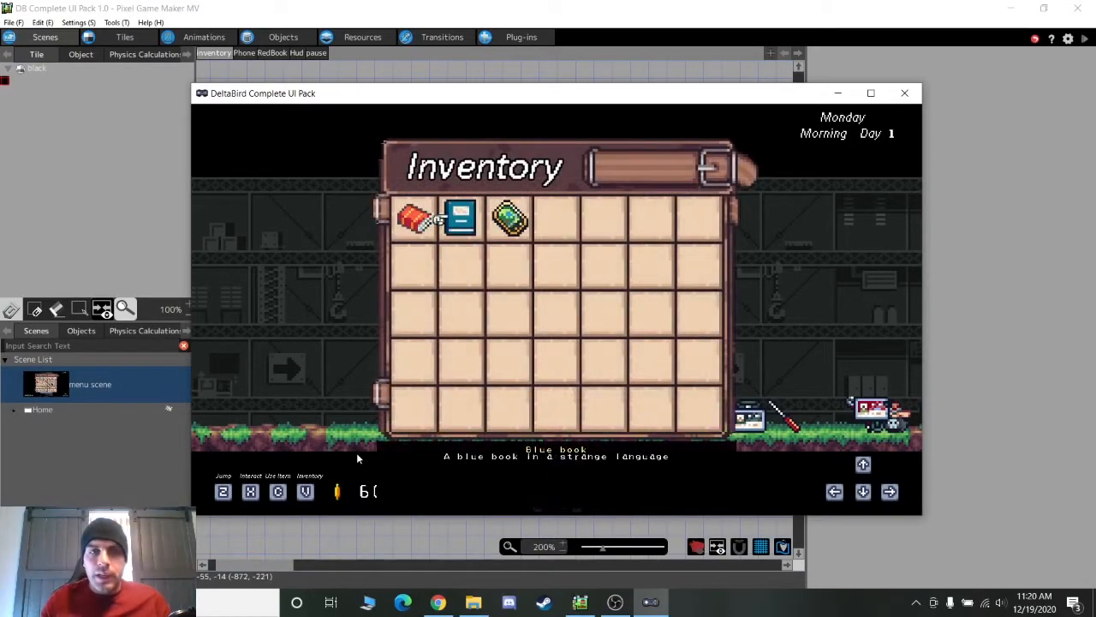
key(Right)
key(z)
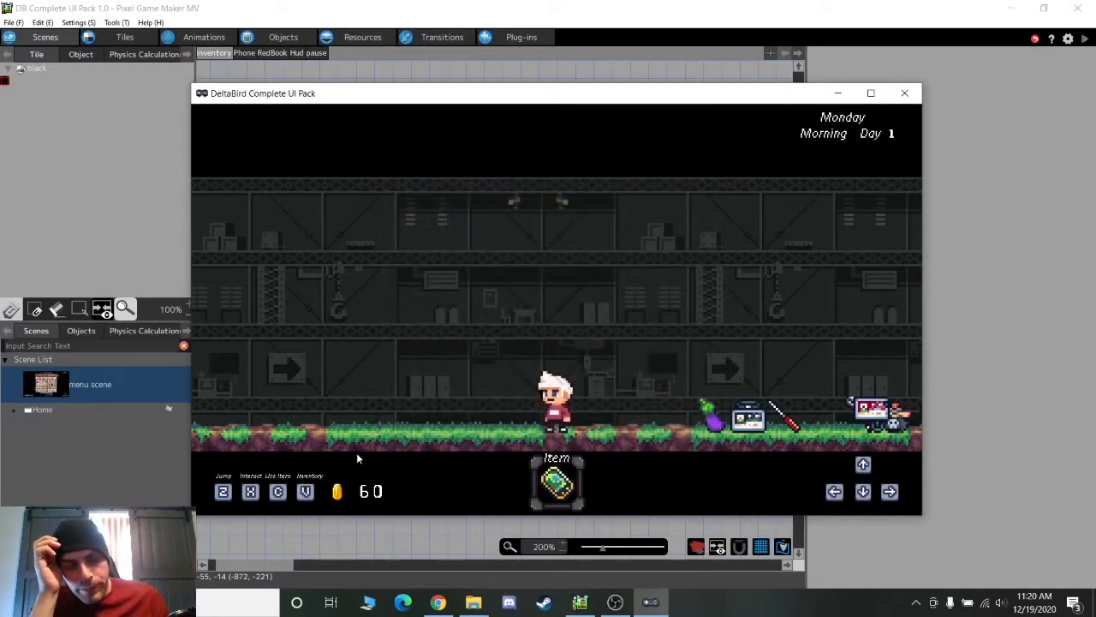
key(c)
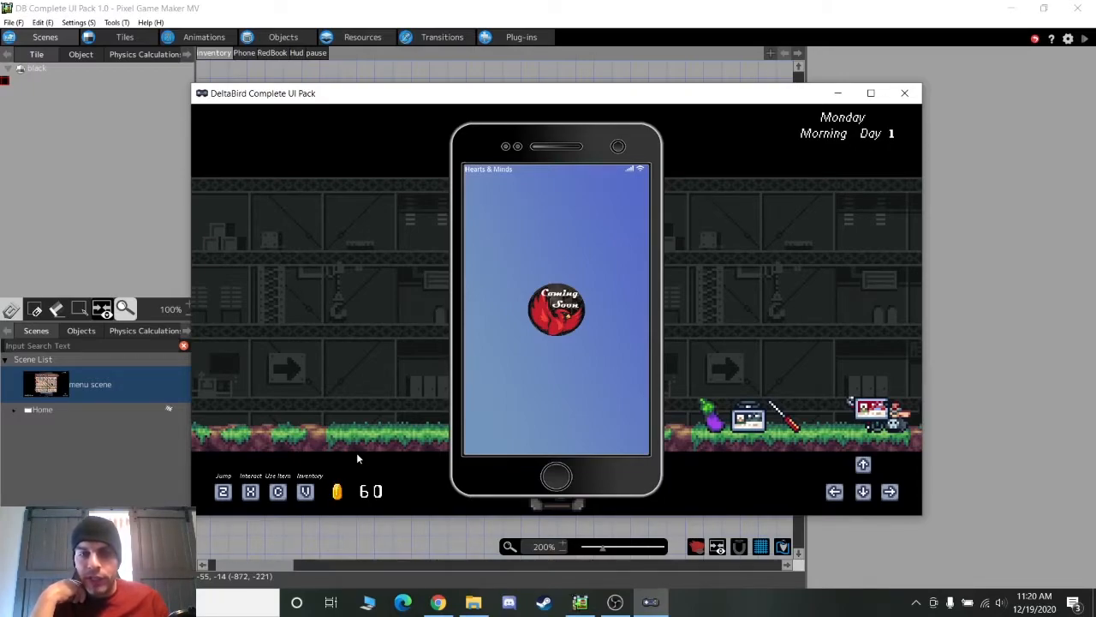
key(z)
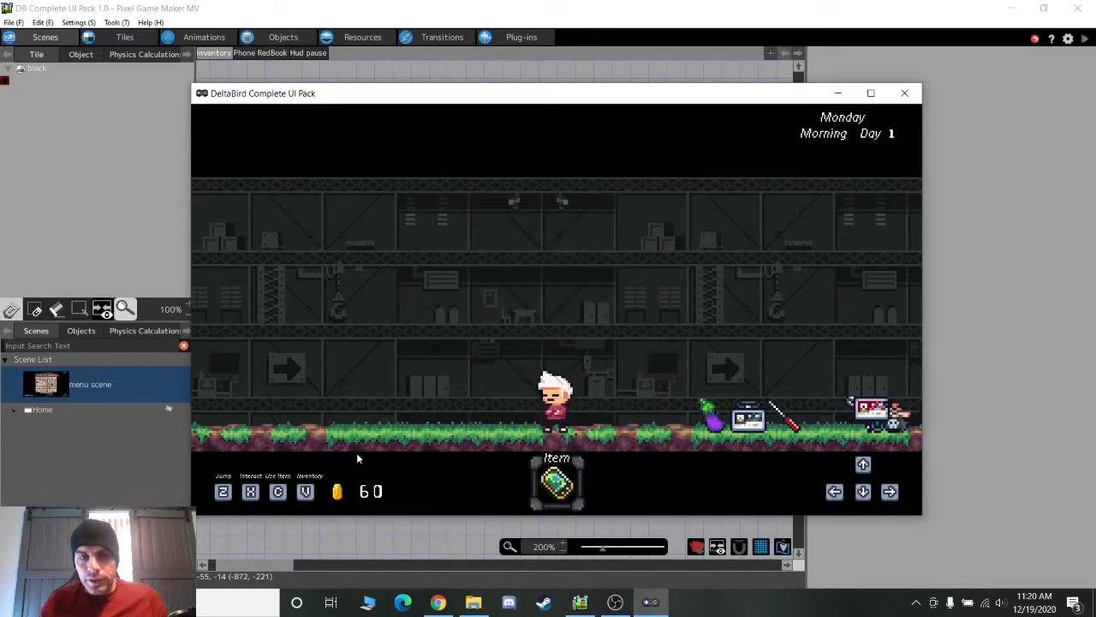
key(Left)
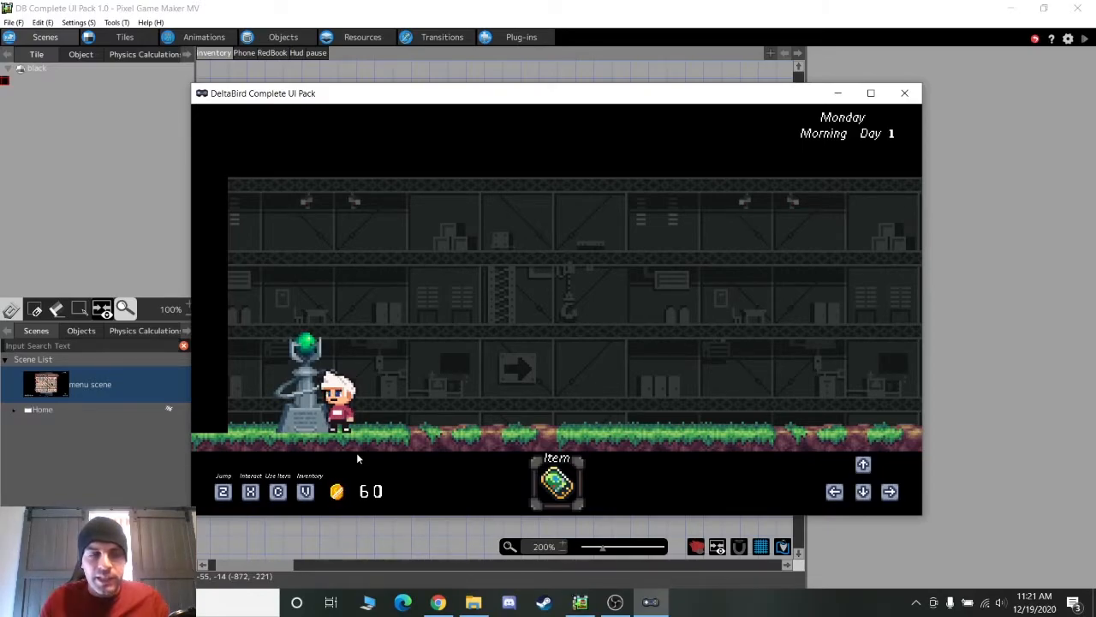
Interact with the statue and choose Yes to rest until evening
key(v)
key(x)
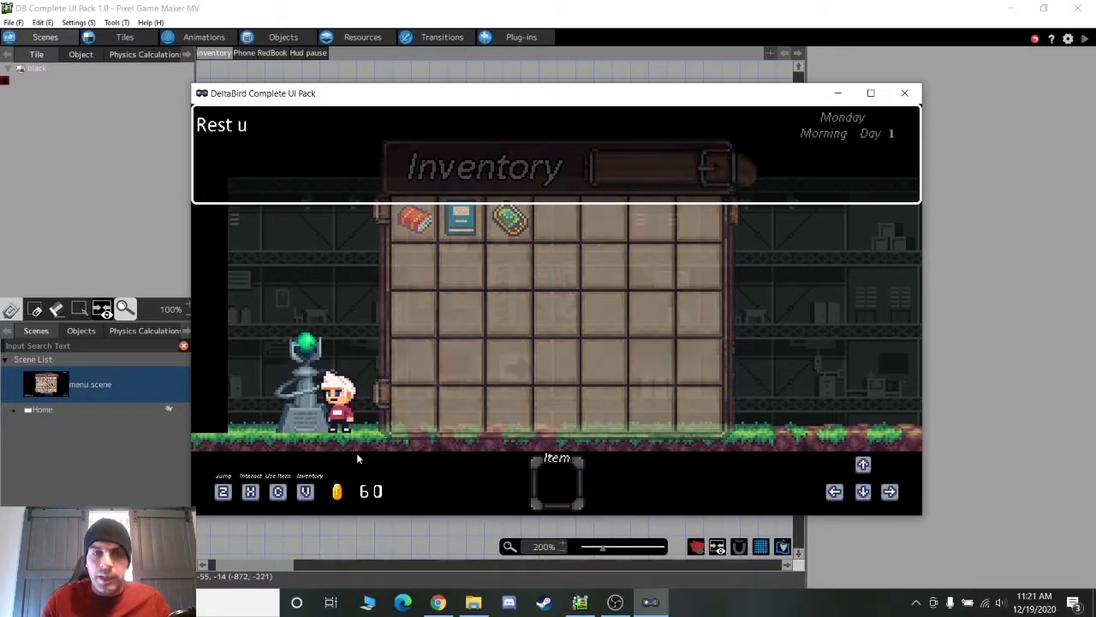
key(z)
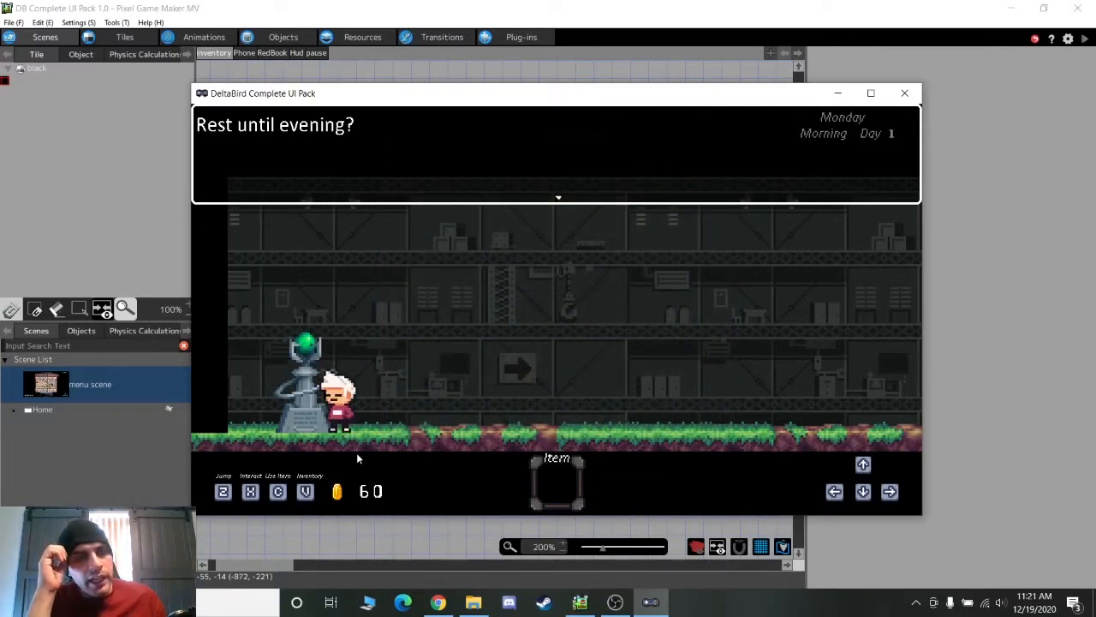
key(z)
key(x)
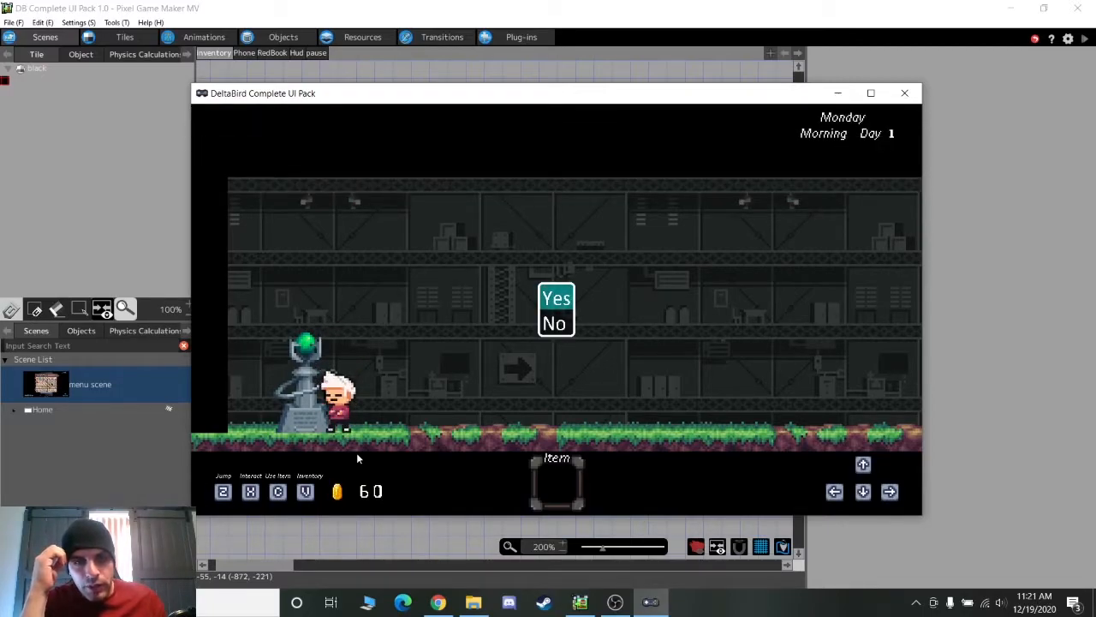
key(x)
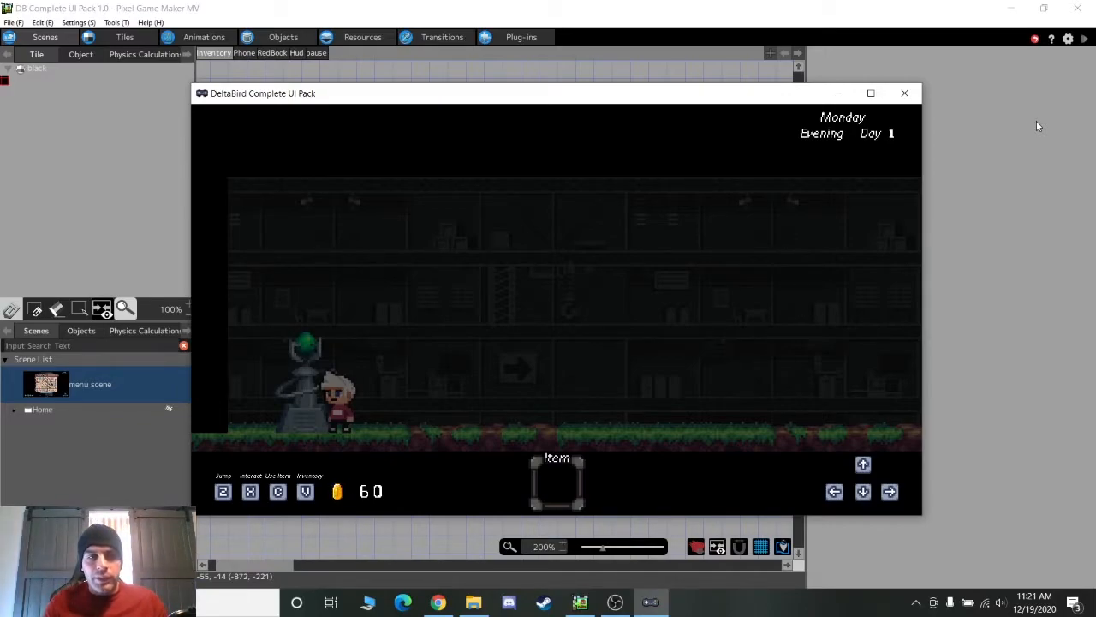
Use the statue again to sleep until morning
key(Left)
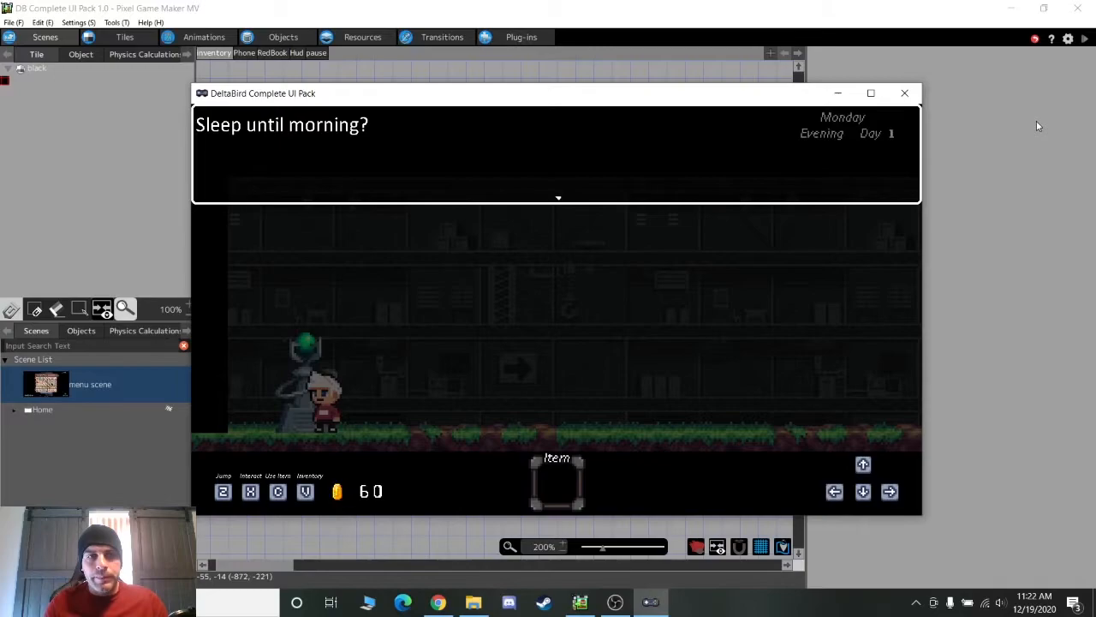
key(x)
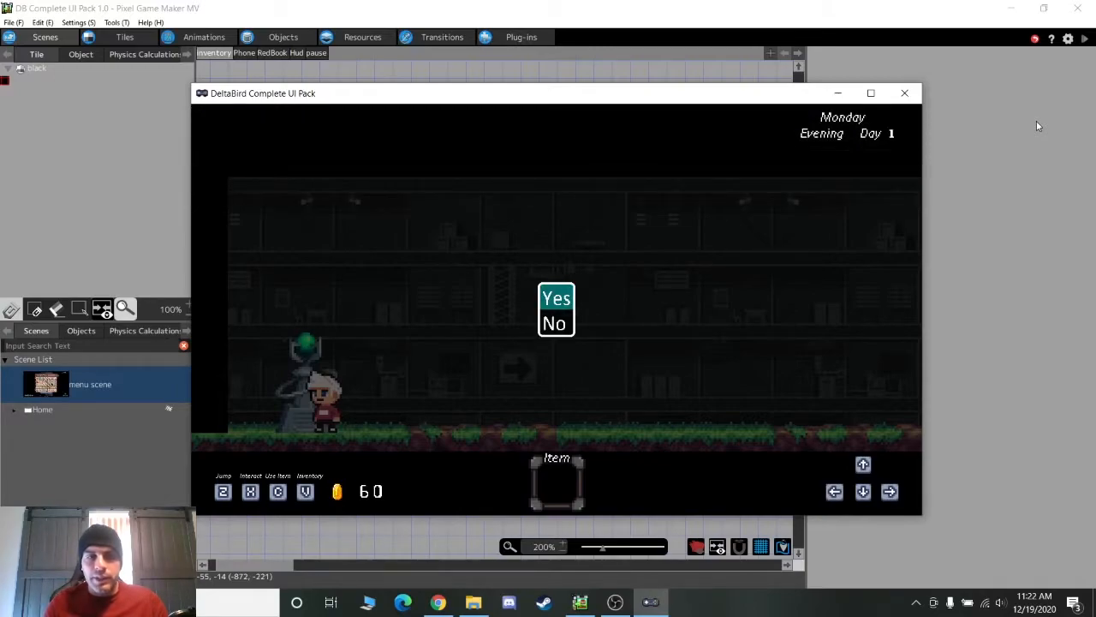
key(x)
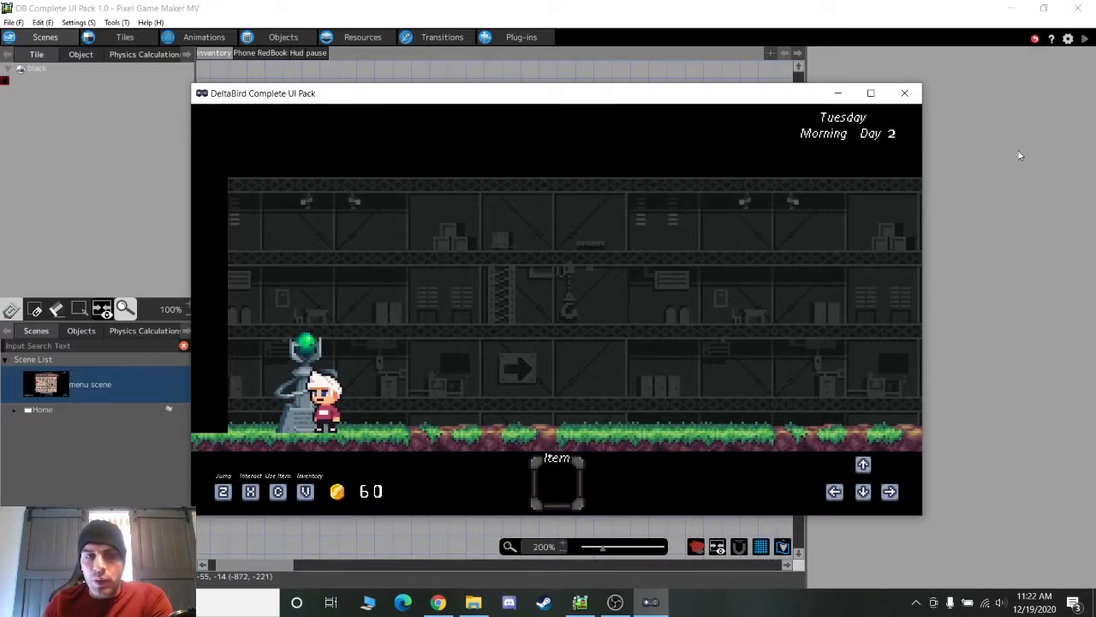
Walk right, then pick the Red Book as the equipped item in the inventory
key(Right)
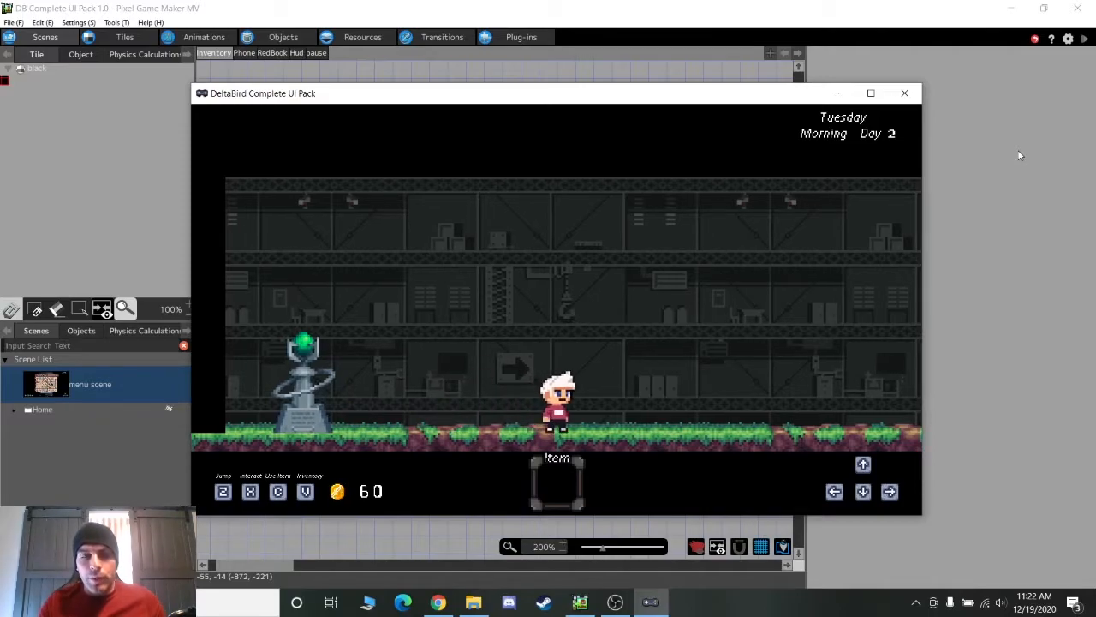
key(v)
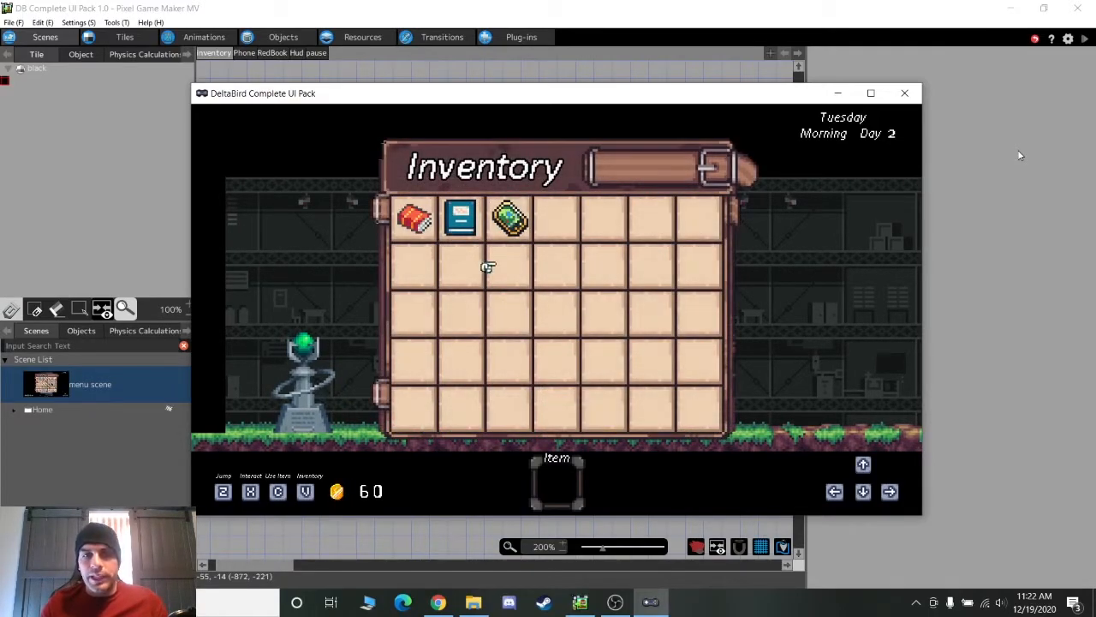
key(Right)
key(Down)
key(Left)
key(Up)
key(Left)
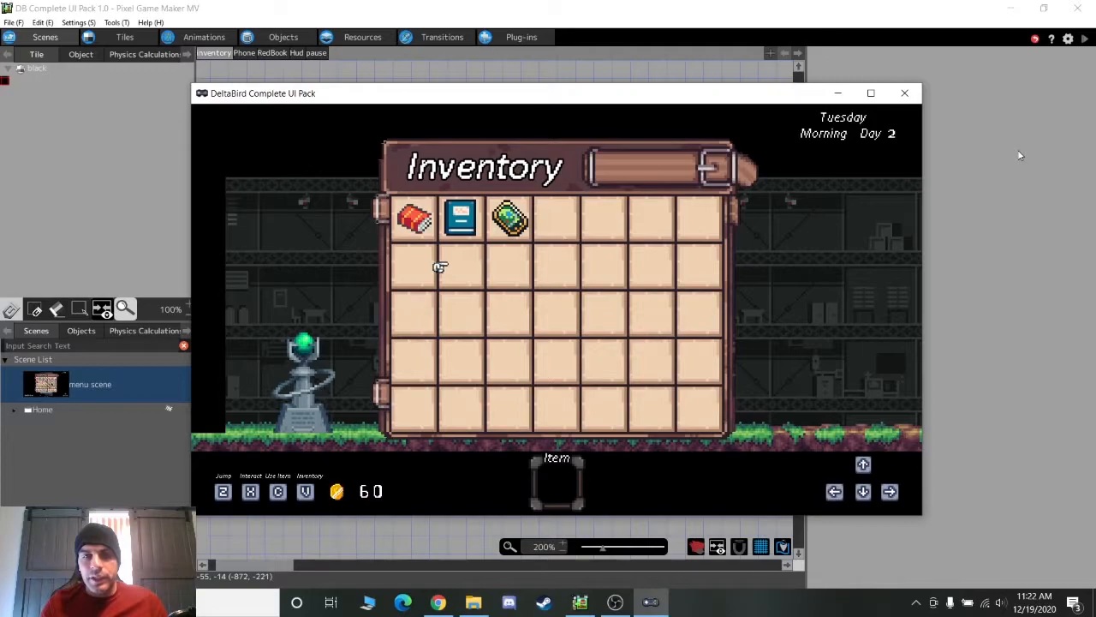
key(Up)
key(Right)
key(Left)
key(Right)
key(Left)
key(Left)
key(v)
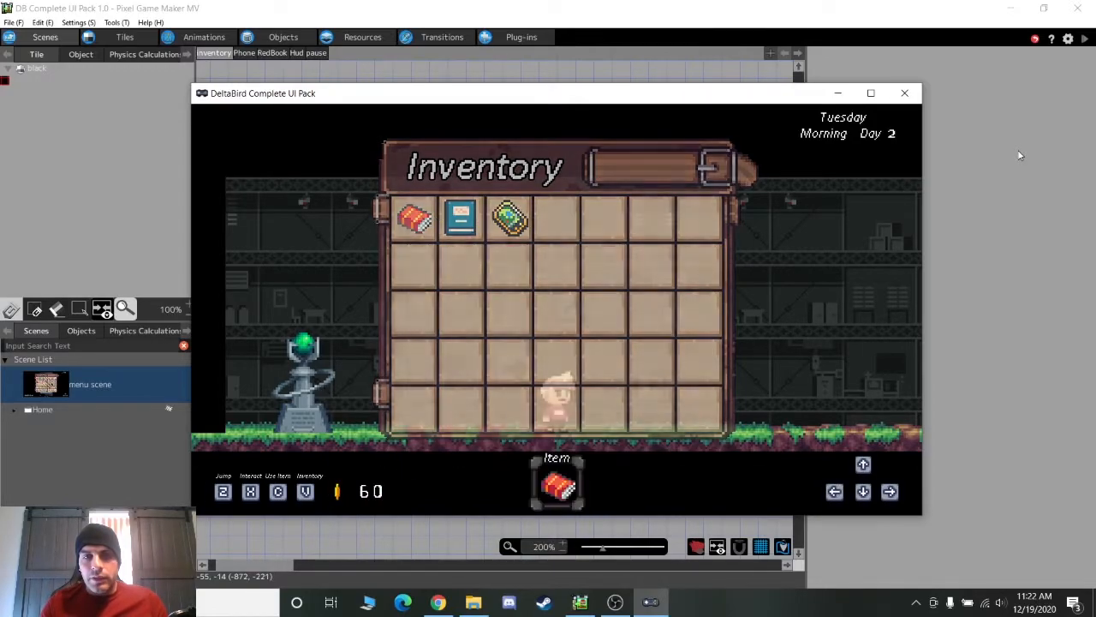
Walk right collecting the floor items and reopen the inventory to see them
key(Right)
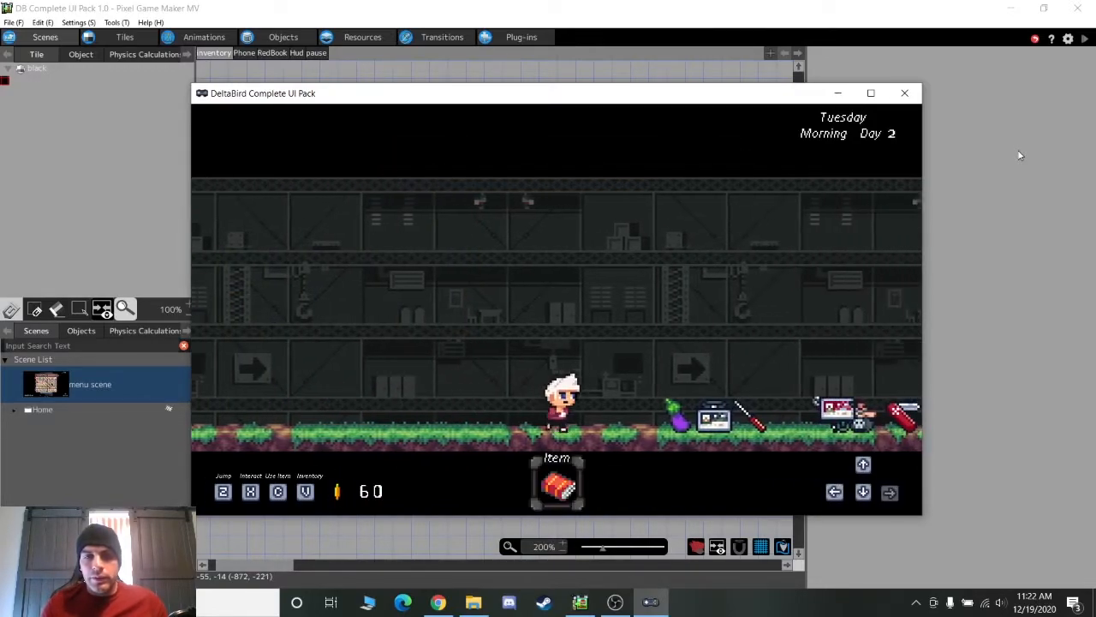
key(Right)
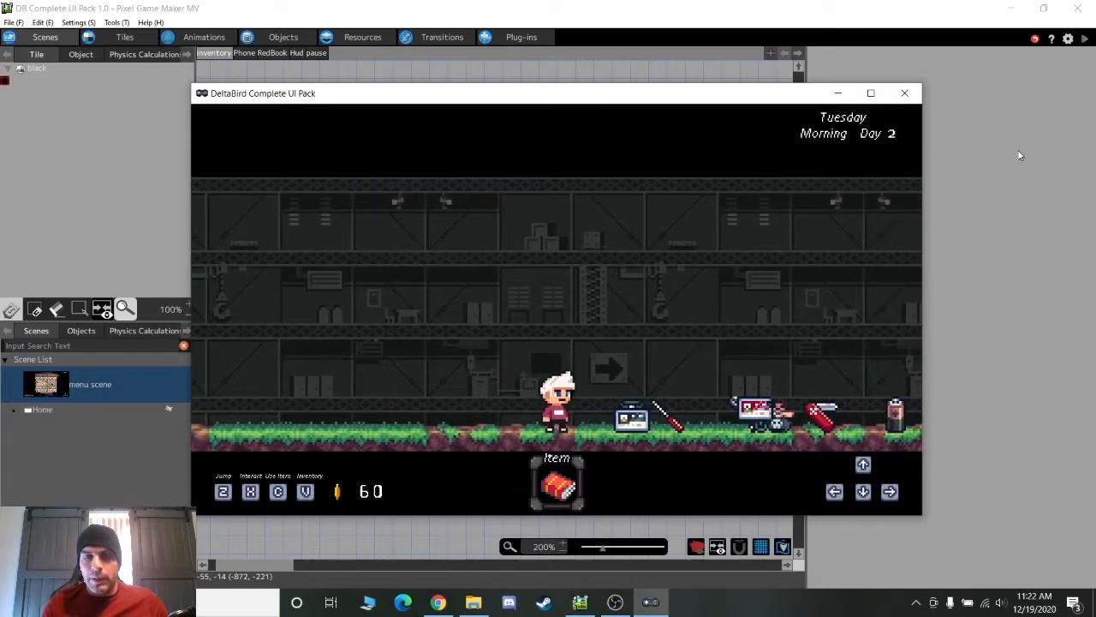
key(Right)
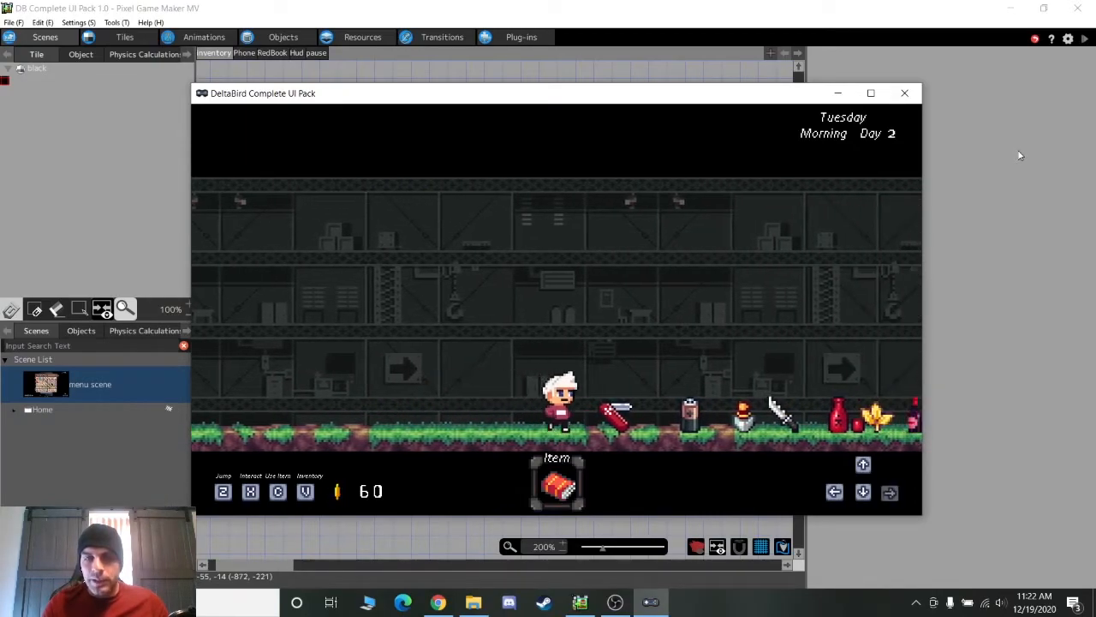
key(Right)
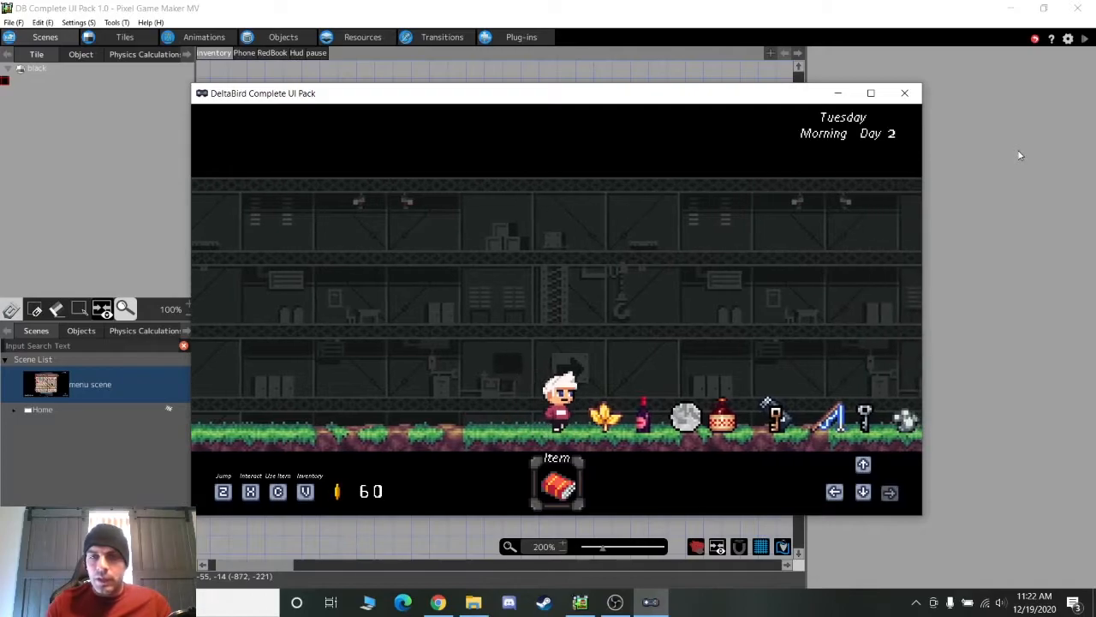
key(Right)
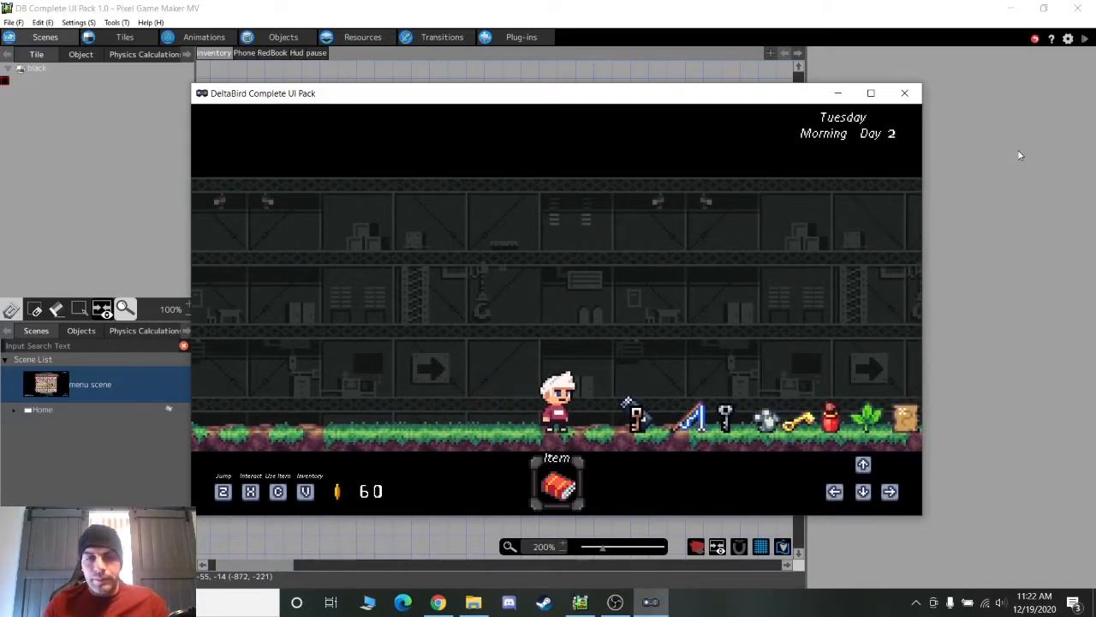
key(v)
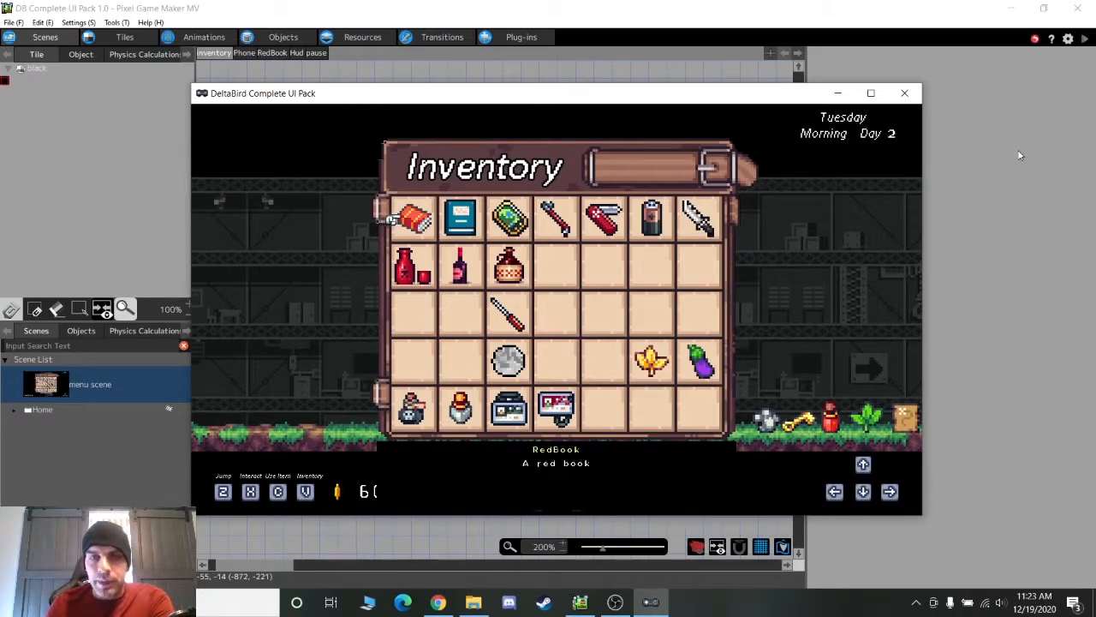
Read the new item descriptions, including the Crowbar, Yellow Plant and Ink Bottle
key(Right)
key(Right)
key(Right)
key(Right)
key(Right)
key(Right)
key(Left)
key(Left)
key(Left)
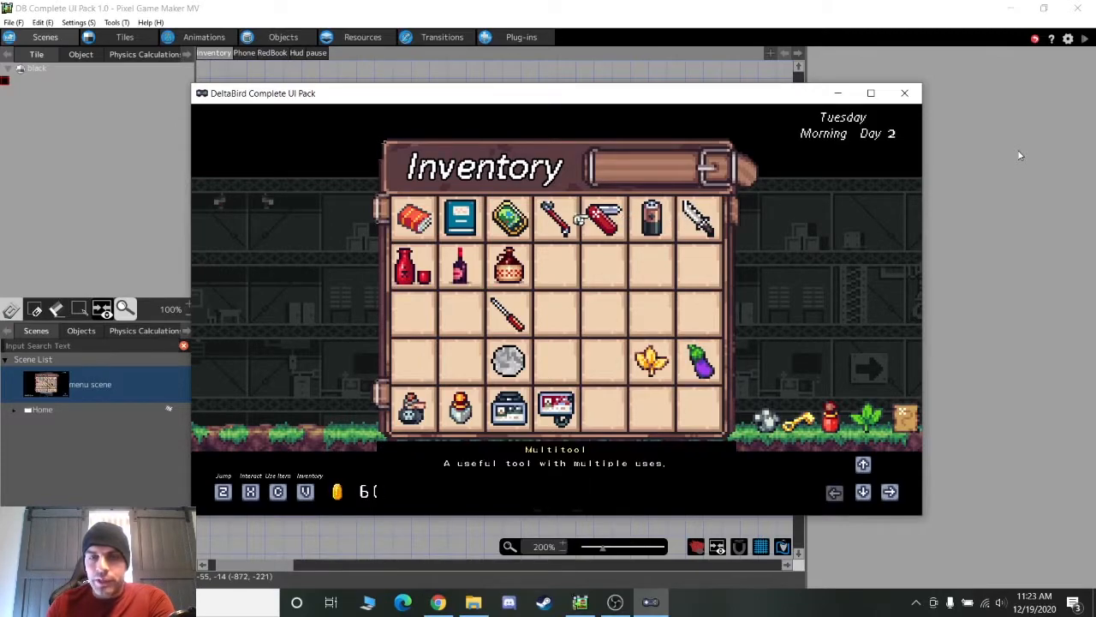
key(Down)
key(Right)
key(Down)
key(Down)
key(Up)
key(Right)
key(Down)
key(Right)
key(Left)
key(Left)
key(Down)
key(Left)
key(Left)
key(Left)
Equip the RedBook and walk right and back left through the level
key(Right)
key(Up)
key(Up)
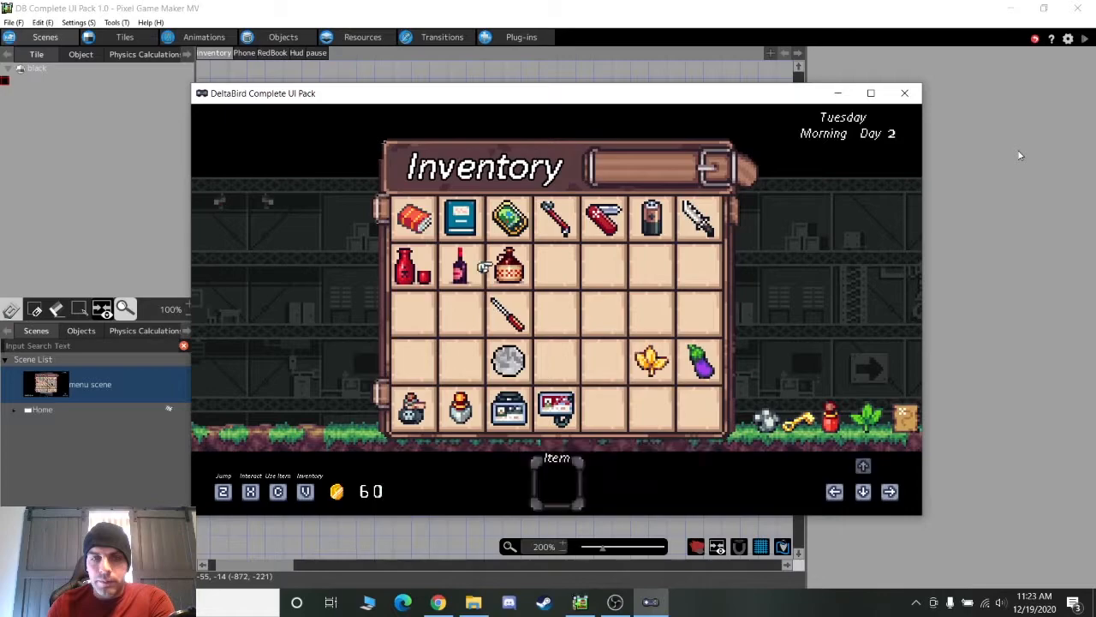
key(Up)
key(Left)
key(Up)
key(Left)
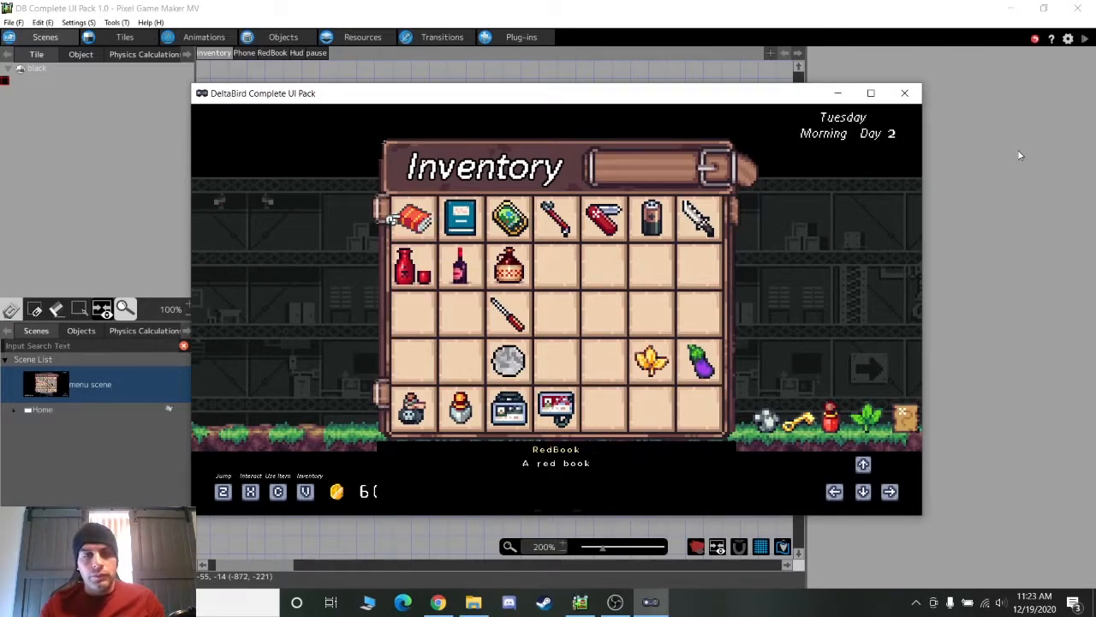
key(z)
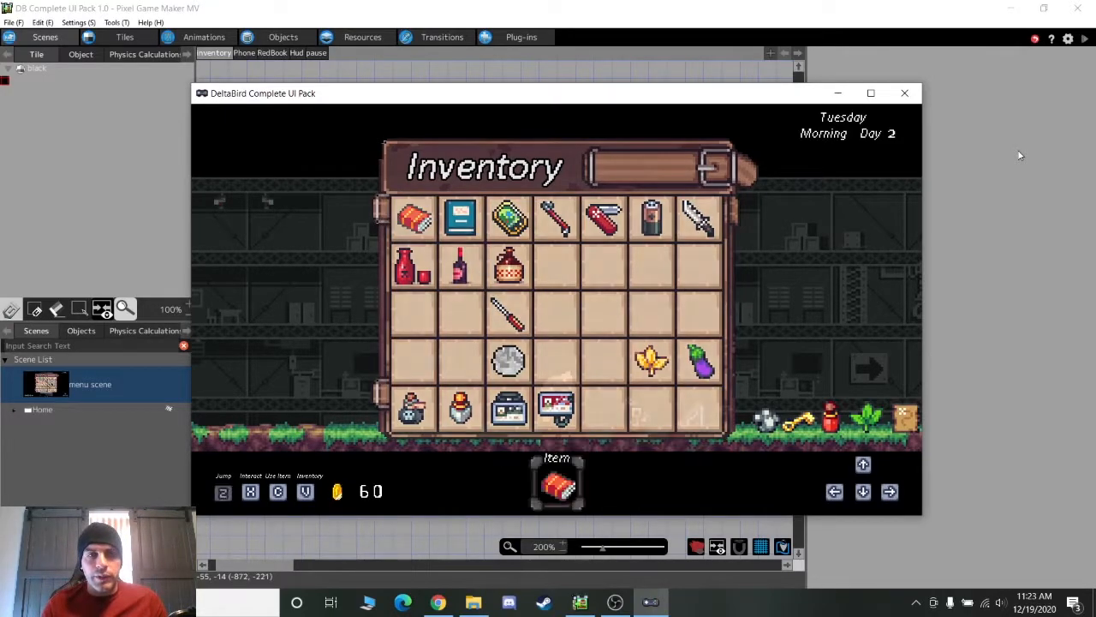
key(Right)
key(Right)
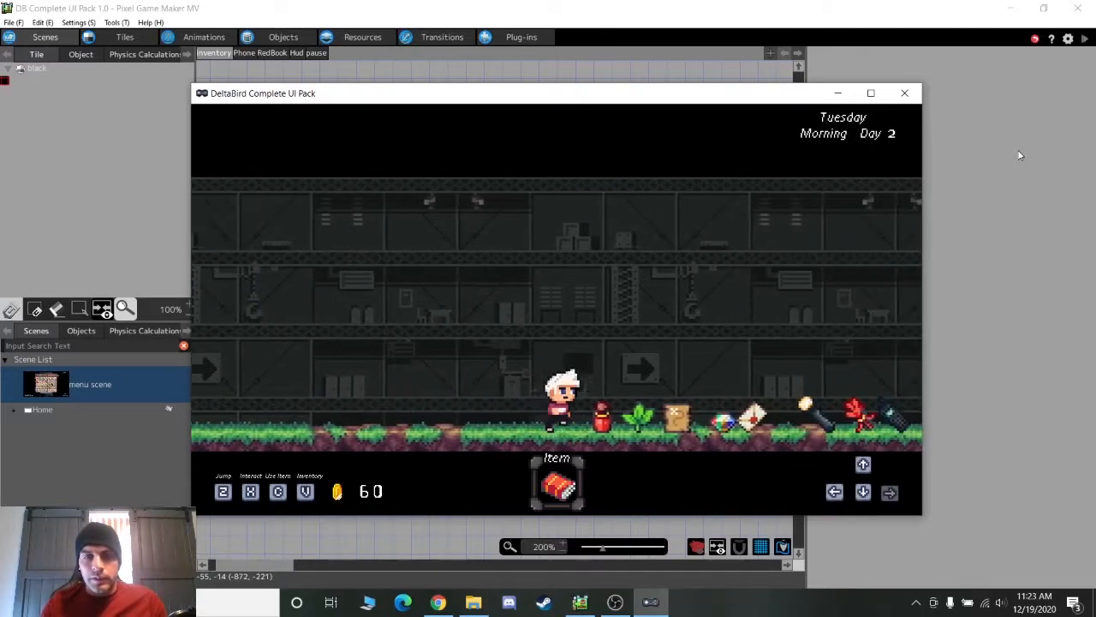
key(Left)
Reopen the inventory and browse past the Phone down to the ID Card
key(v)
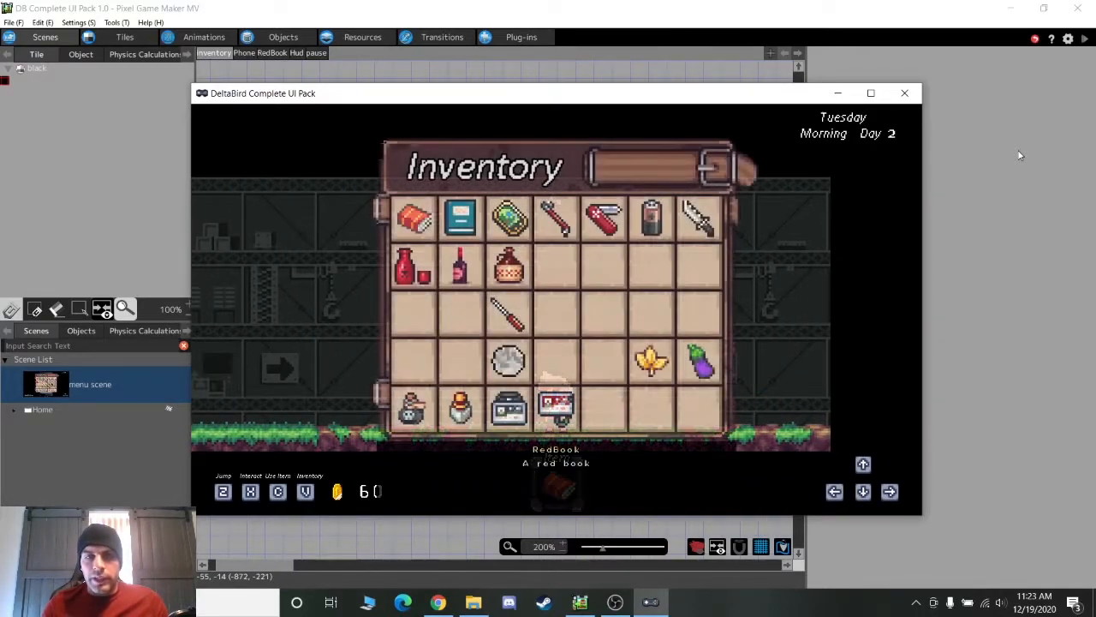
key(Right)
key(Right)
key(Down)
key(Down)
key(Right)
key(Right)
key(Down)
key(Left)
key(Right)
key(Left)
key(Left)
key(Down)
Browse more descriptions, equip the Blue Book, and walk the character left
key(Left)
key(Up)
key(Up)
key(Right)
key(Up)
key(Right)
key(Left)
key(Left)
key(Up)
key(z)
key(Left)
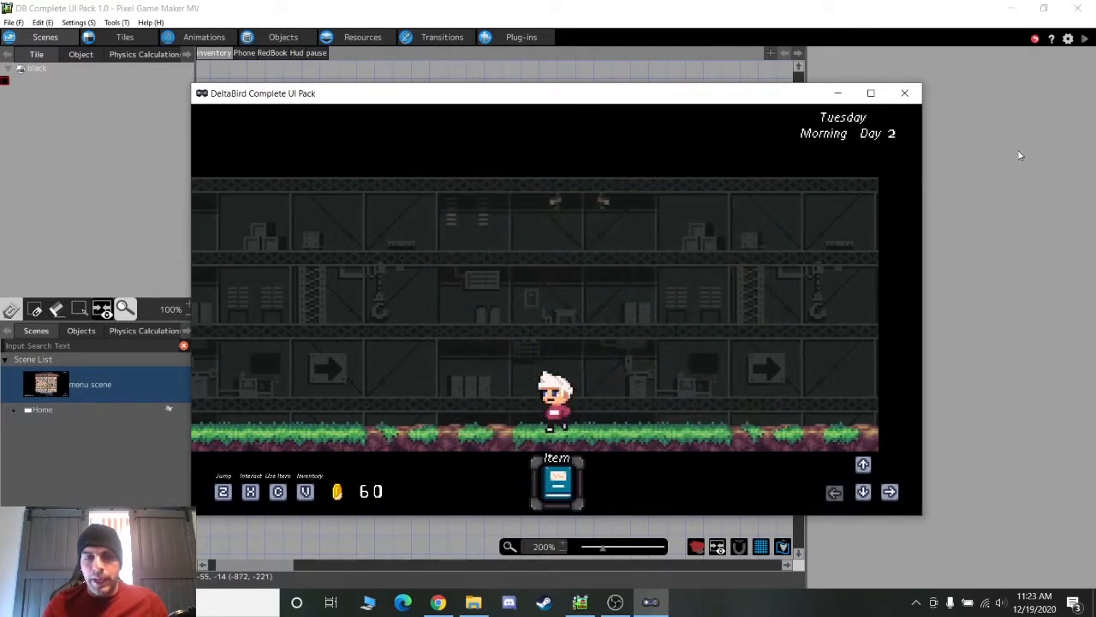
key(Left)
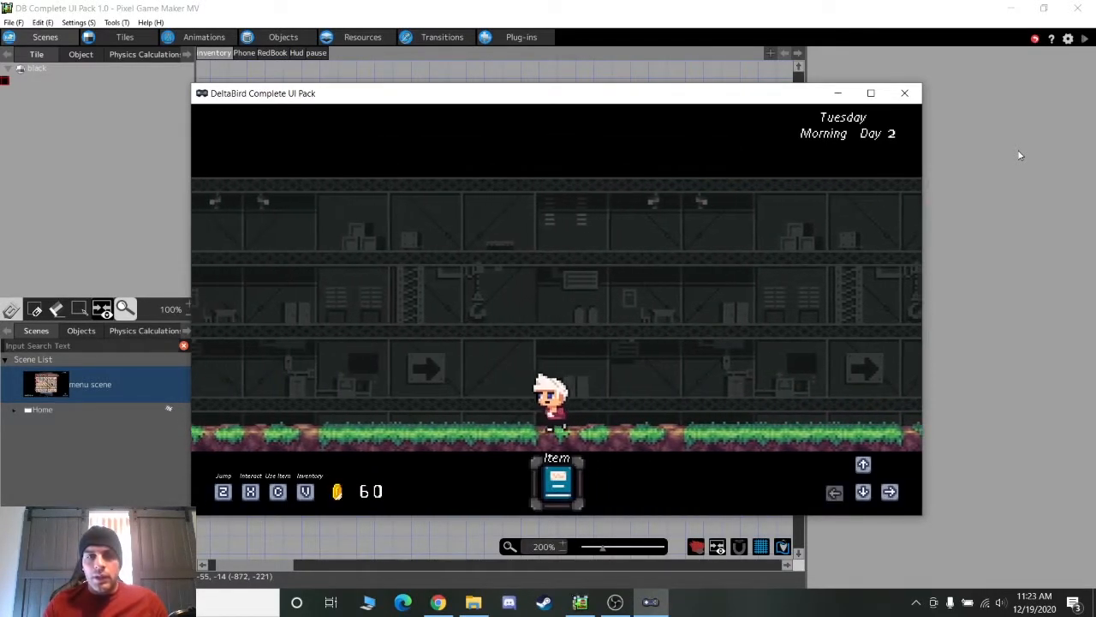
key(Left)
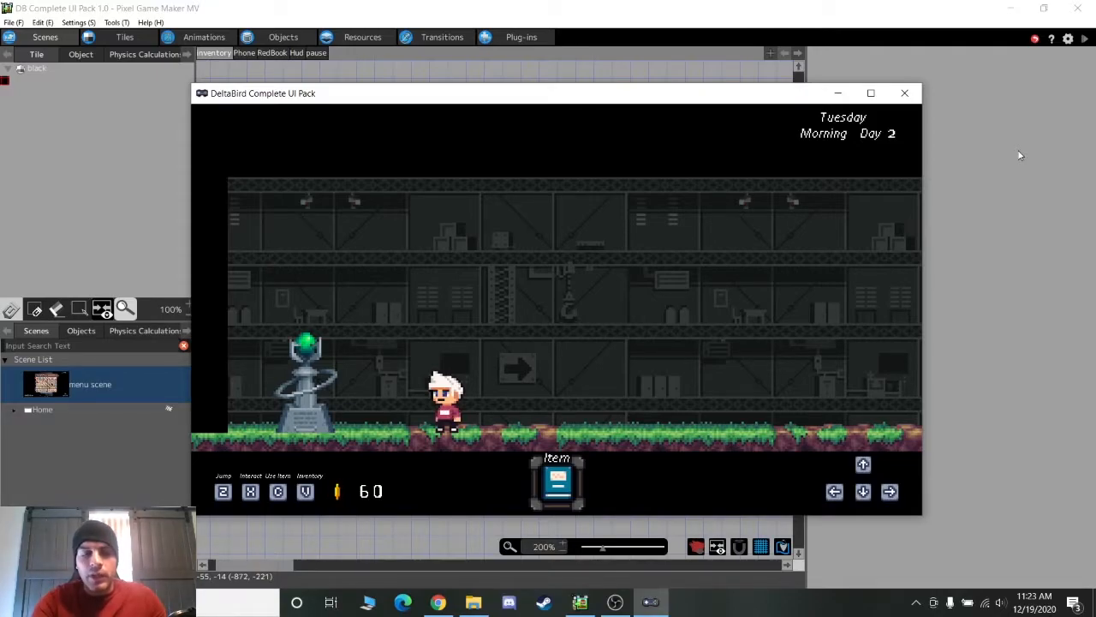
Swap the equipped item from the top row once more and close the test-play window
key(v)
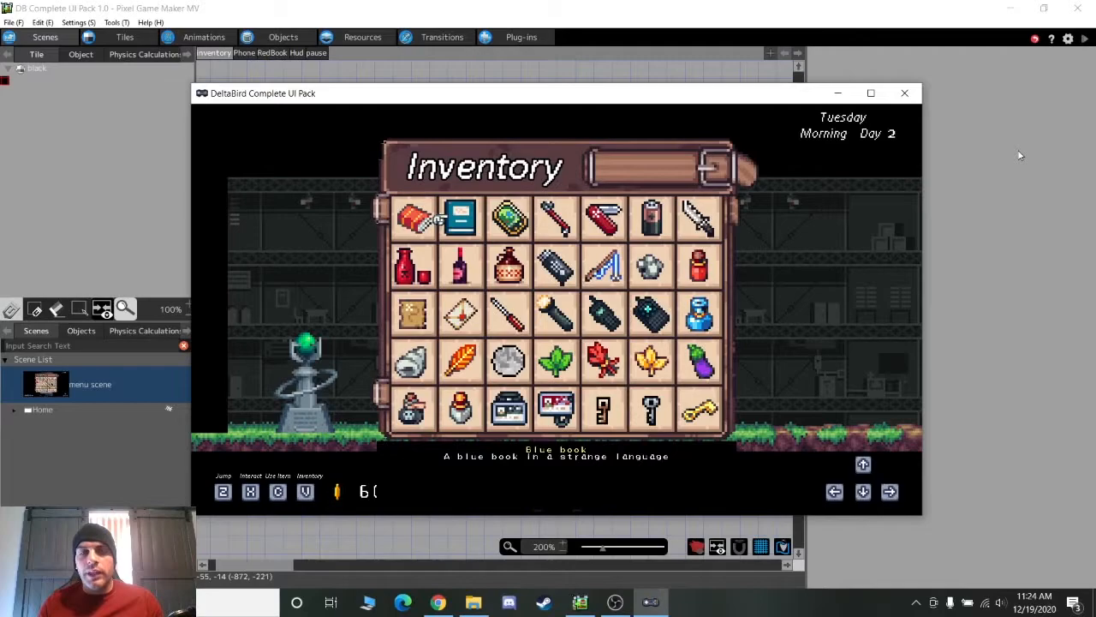
key(Left)
key(Right)
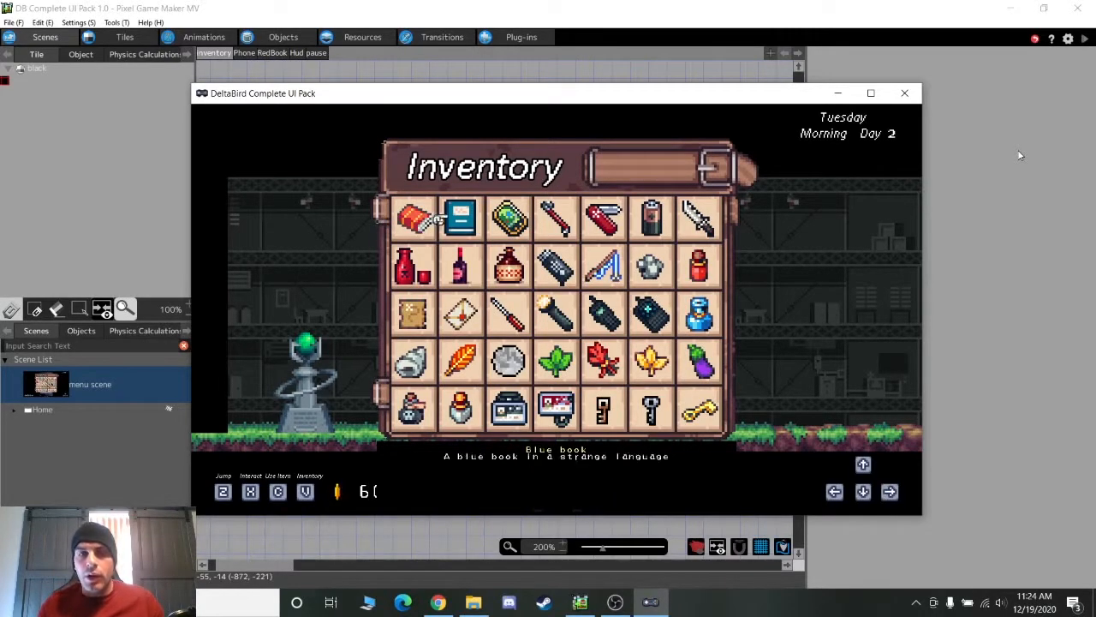
key(Right)
key(Left)
key(Left)
key(Right)
key(Right)
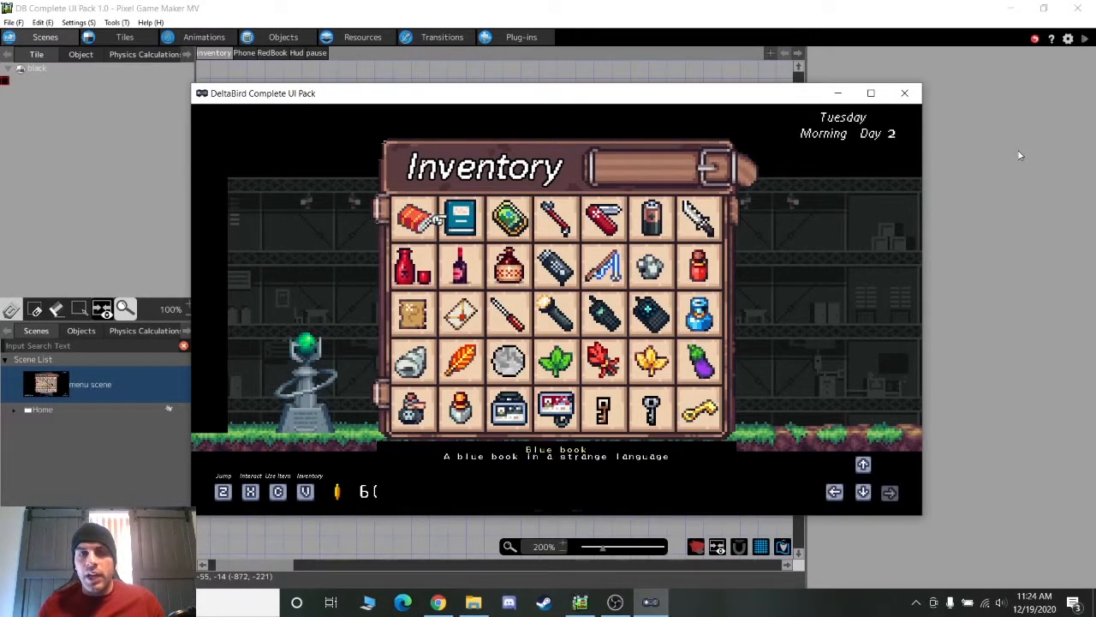
key(v)
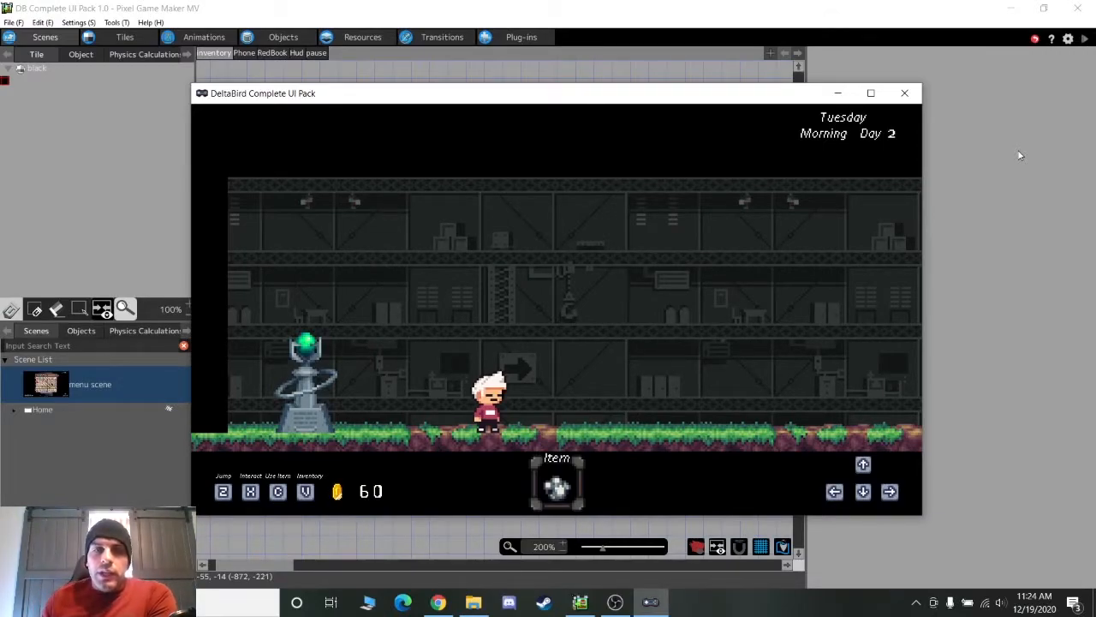
click(906, 94)
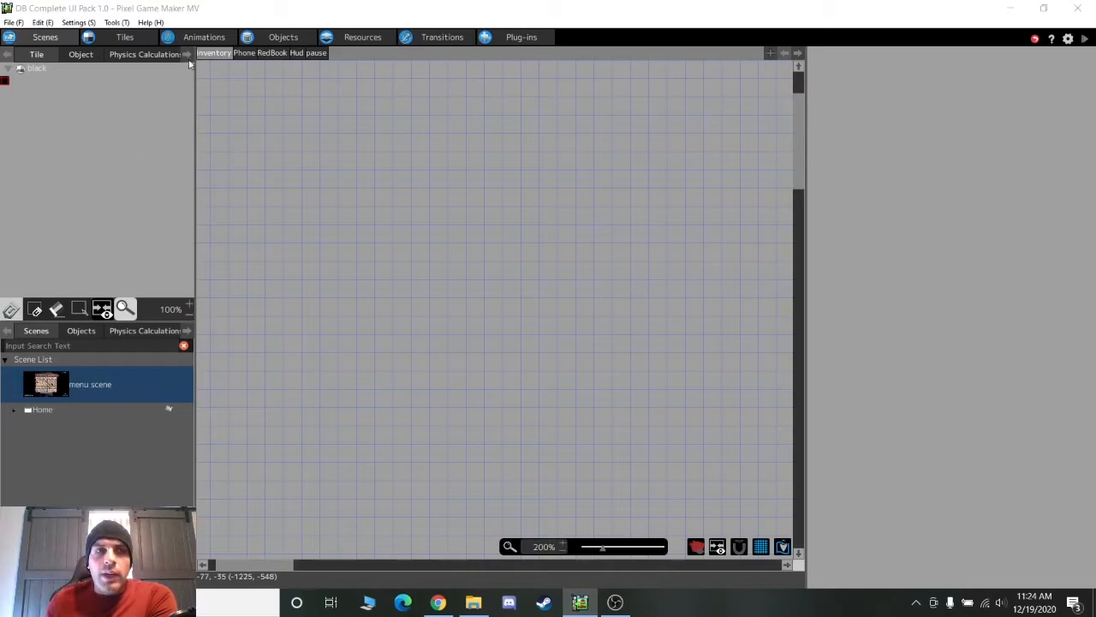
In the image resources, preview the Player_Resource sprites such as Falling_Poses, Hurt and Kick
click(280, 37)
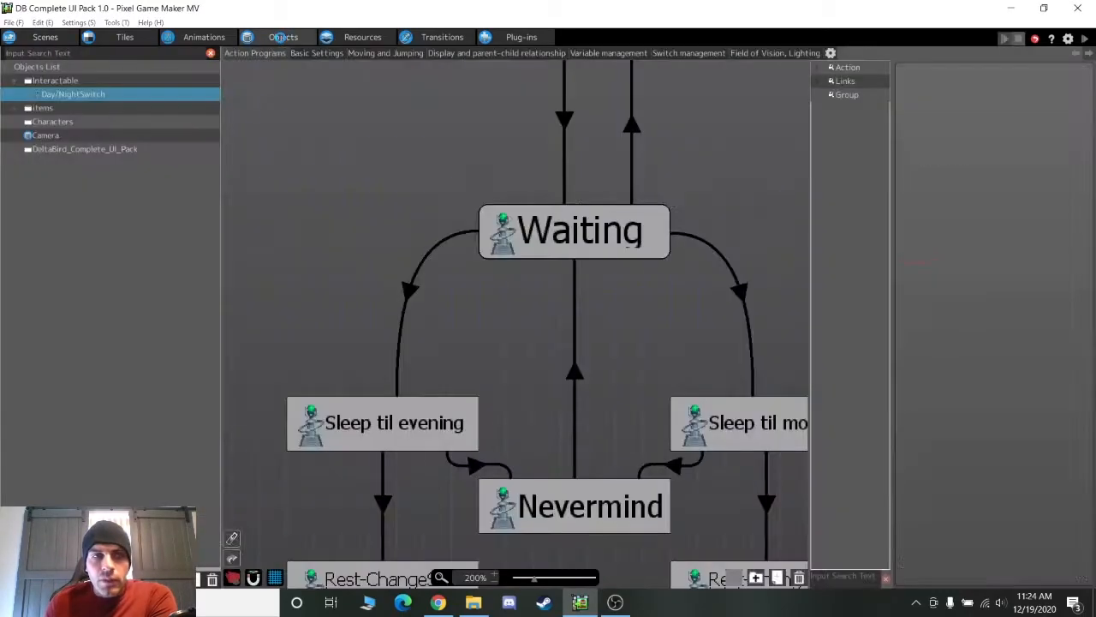
click(363, 38)
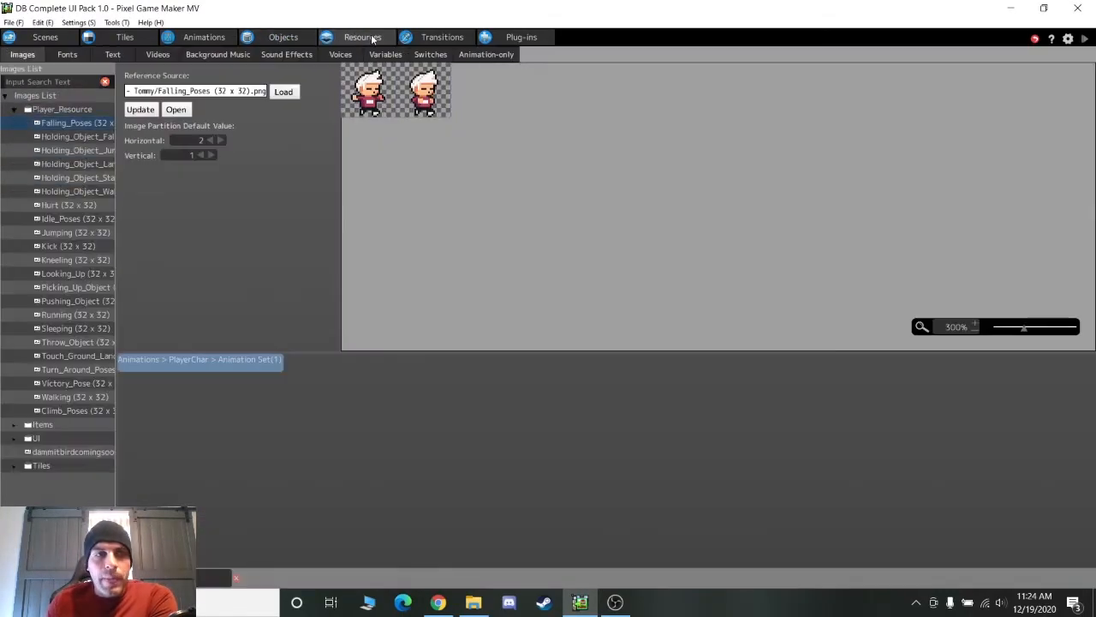
click(15, 110)
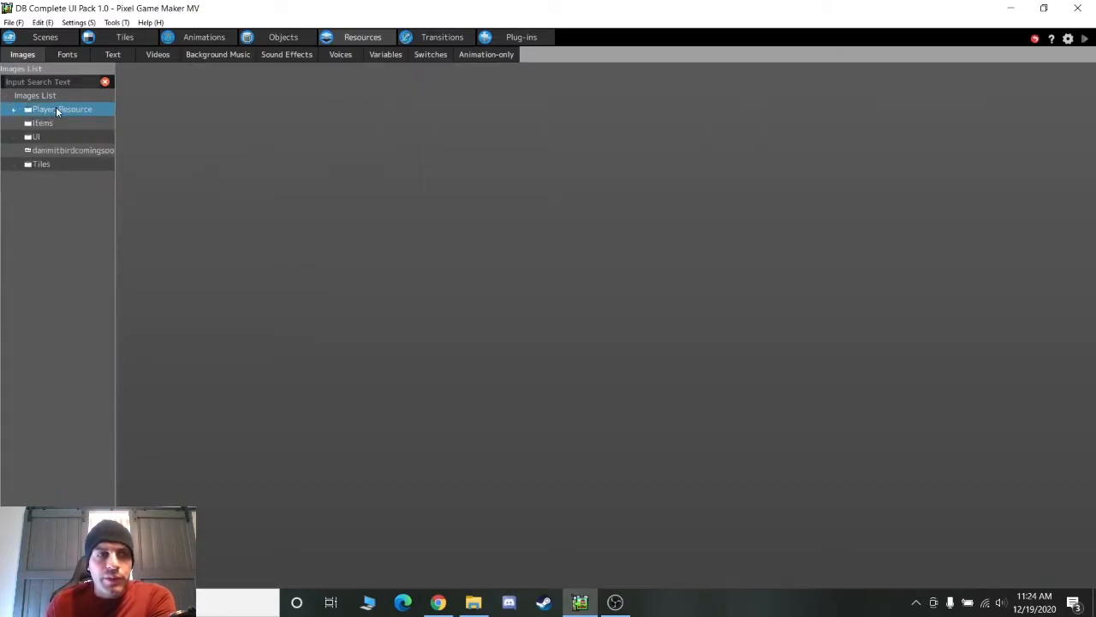
click(15, 110)
click(45, 126)
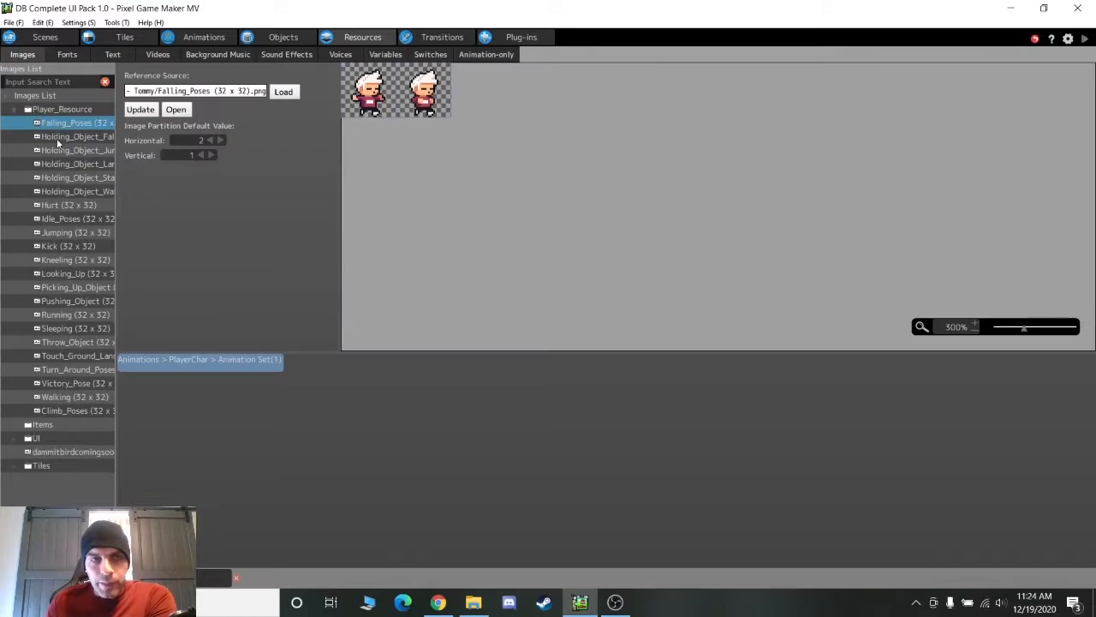
click(62, 152)
click(61, 205)
click(62, 246)
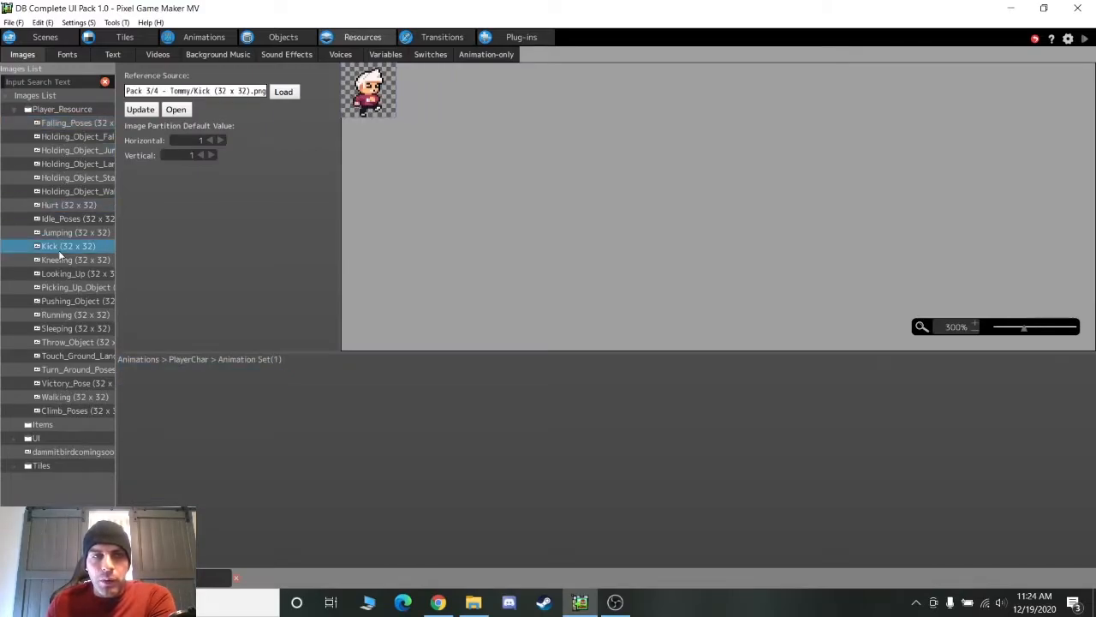
Collapse Player_Resource, expand Items, and view the Icons sprite sheet
click(17, 112)
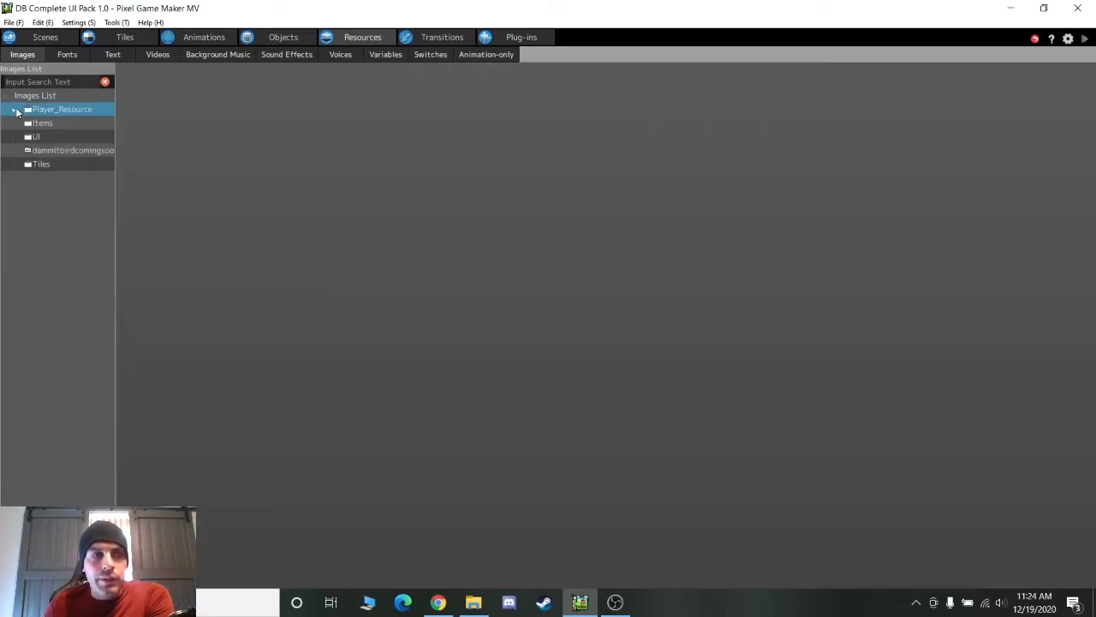
click(12, 125)
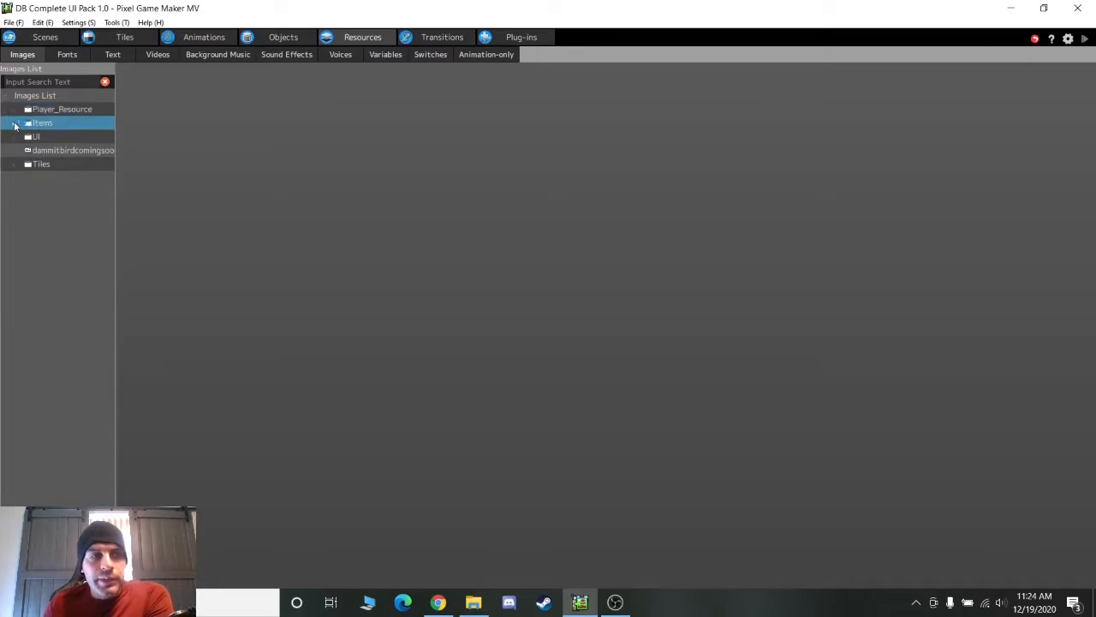
click(14, 124)
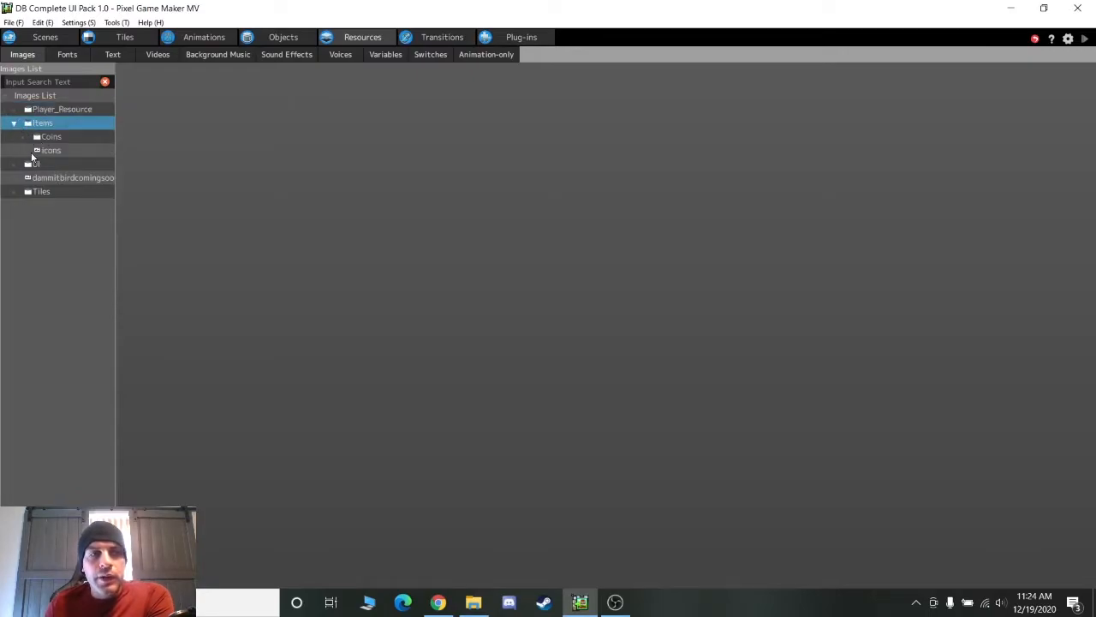
click(49, 152)
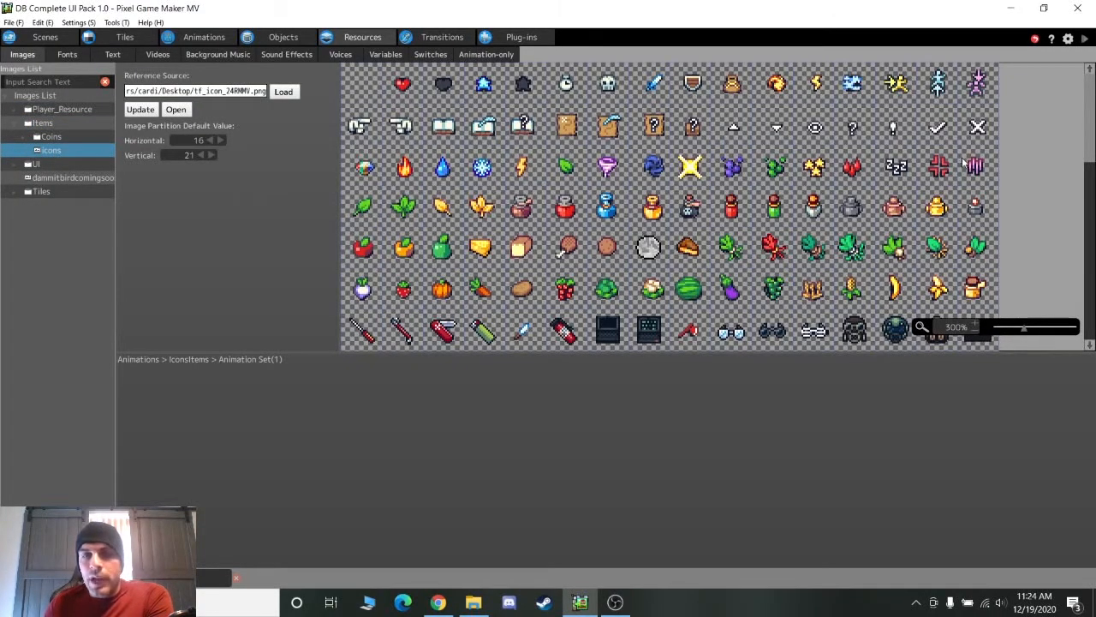
Preview the Gold, Silver and Scarlet coin images in the Coins folder
mouse_move(1091, 128)
mouse_down()
mouse_move(1092, 318)
mouse_move(1092, 142)
mouse_up()
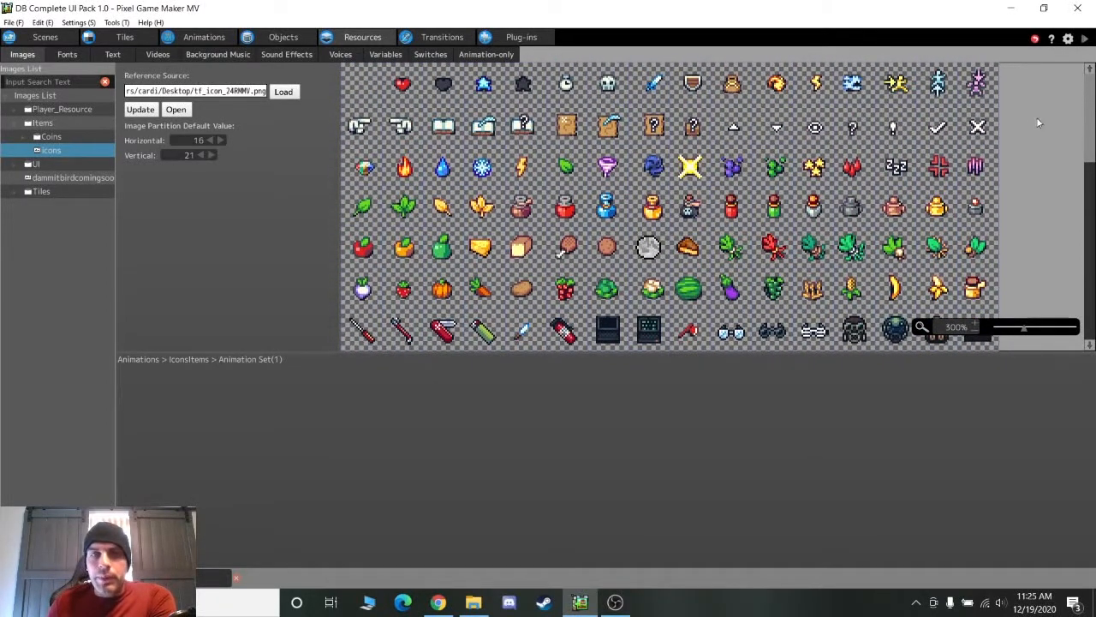
click(47, 139)
click(24, 139)
click(63, 151)
click(66, 166)
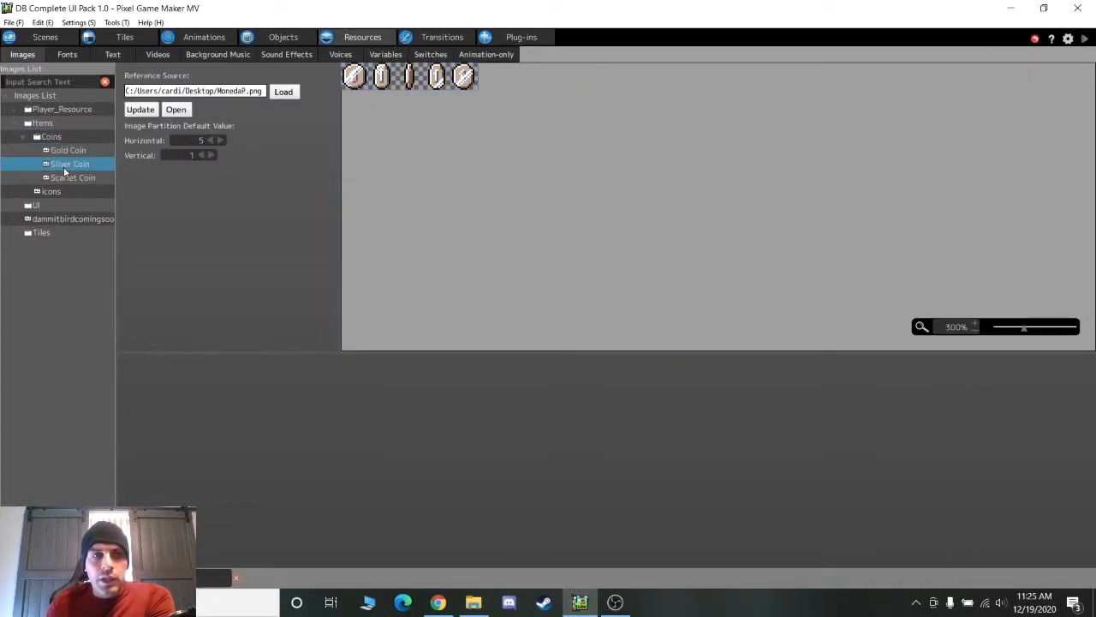
click(65, 178)
click(69, 167)
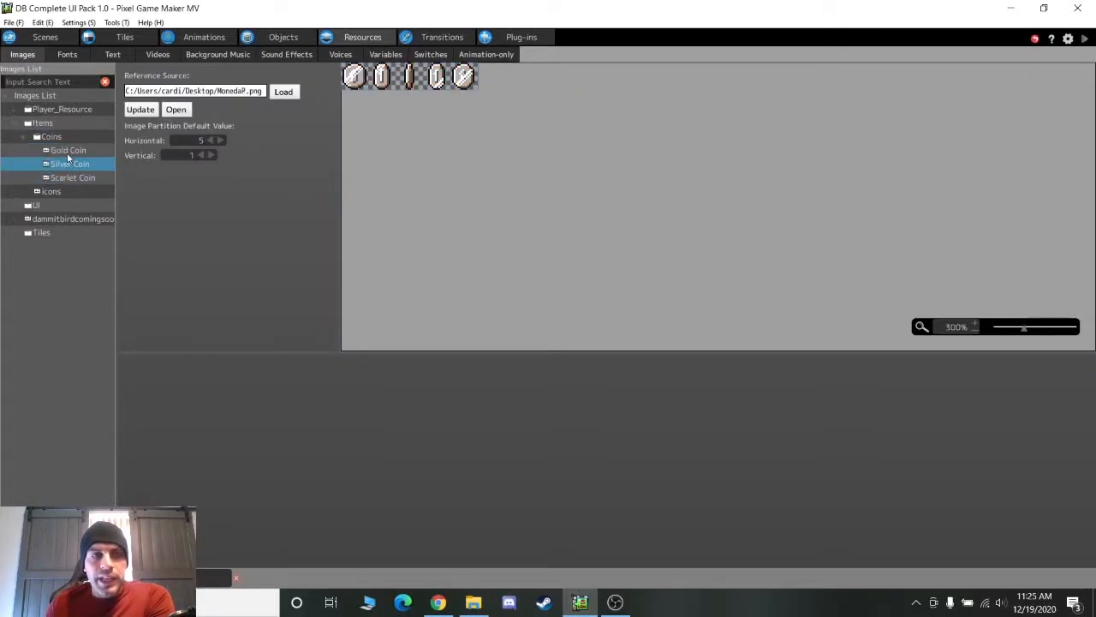
click(68, 154)
click(22, 138)
Preview the UI images from bluebook through the font images down to UI1
click(16, 164)
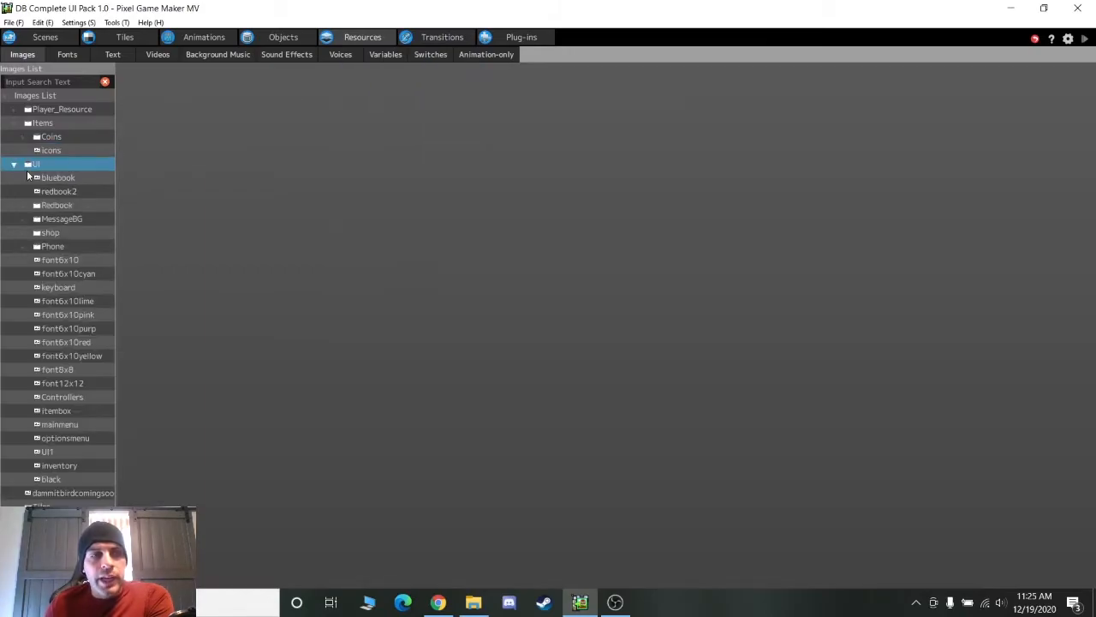
click(35, 181)
key(Down)
key(Down)
key(Down)
key(Down)
key(Down)
key(Down)
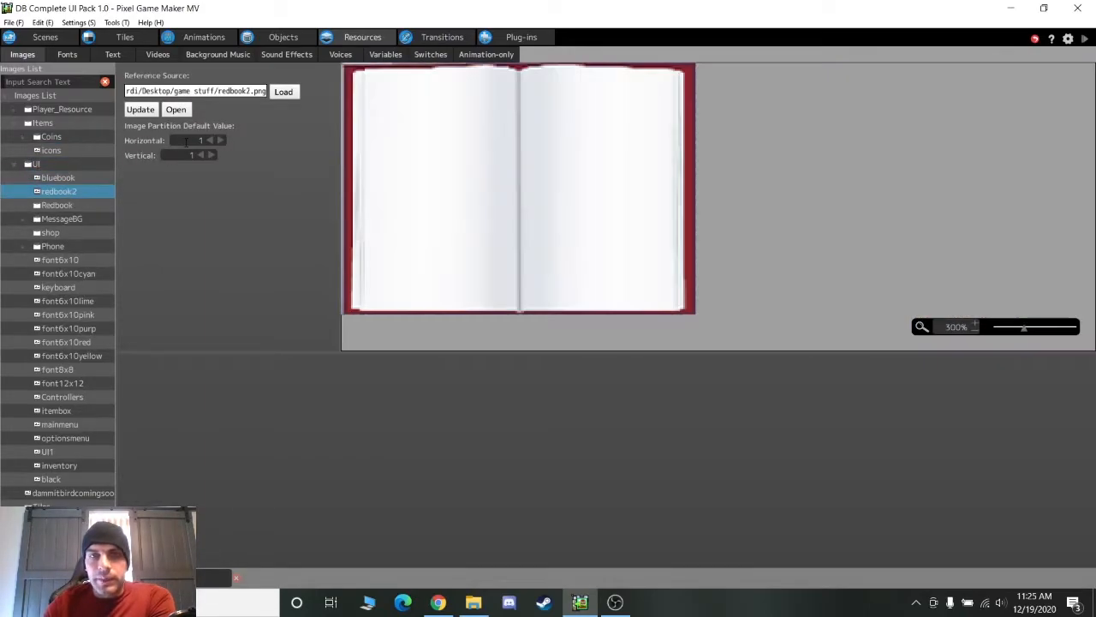
key(Down)
key(Down)
key(Down)
key(Down)
key(Down)
key(Down)
key(Down)
key(Down)
key(Down)
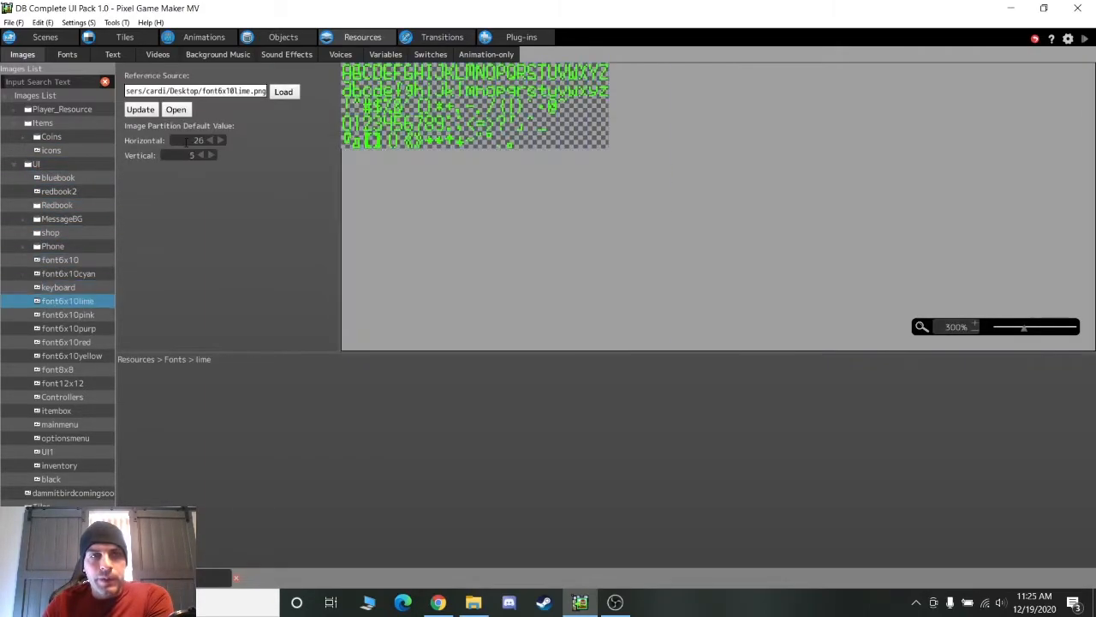
key(Down)
key(Down)
key(Down)
key(Down)
key(Down)
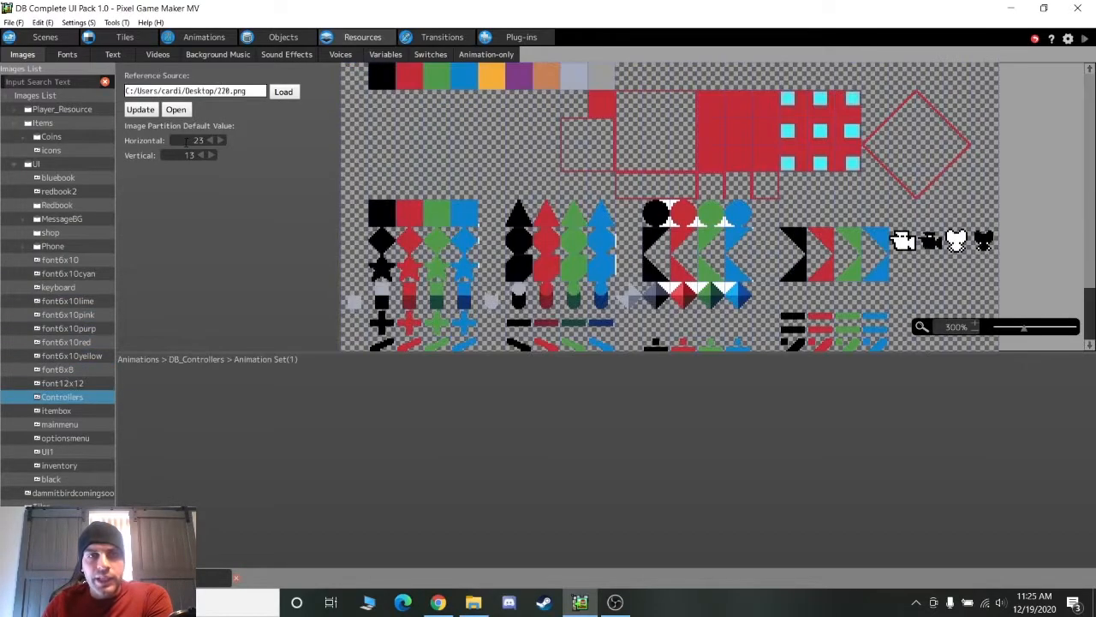
click(15, 164)
Preview the 049, 012 and 061 tile images, ending on the 049 tileset
click(16, 194)
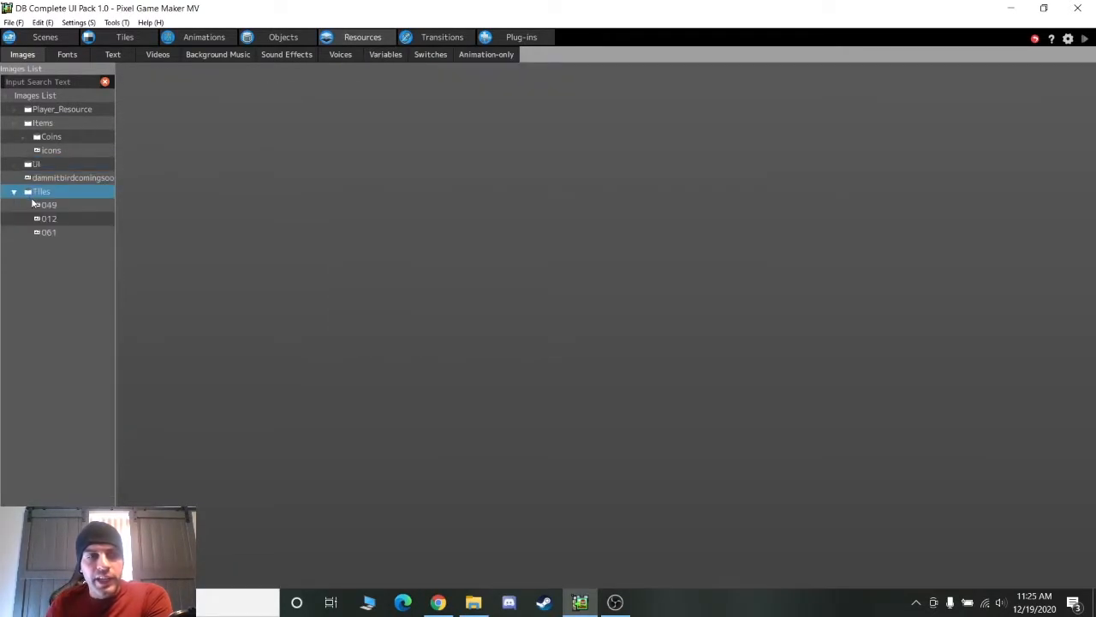
click(36, 206)
key(Down)
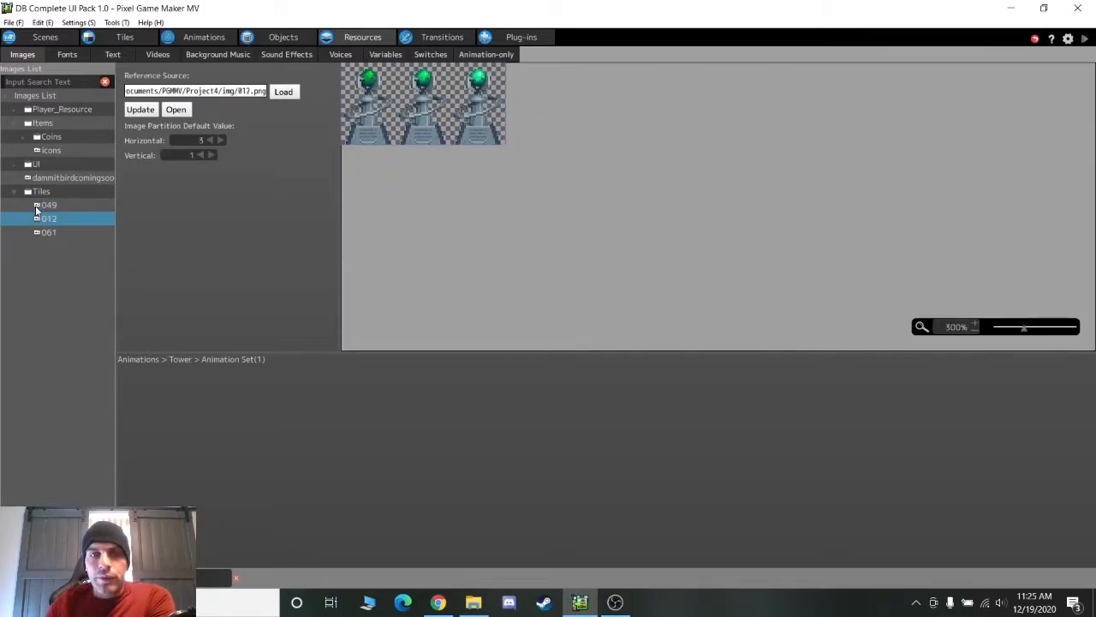
key(Down)
key(Up)
key(Up)
key(Down)
key(Down)
key(Up)
key(Up)
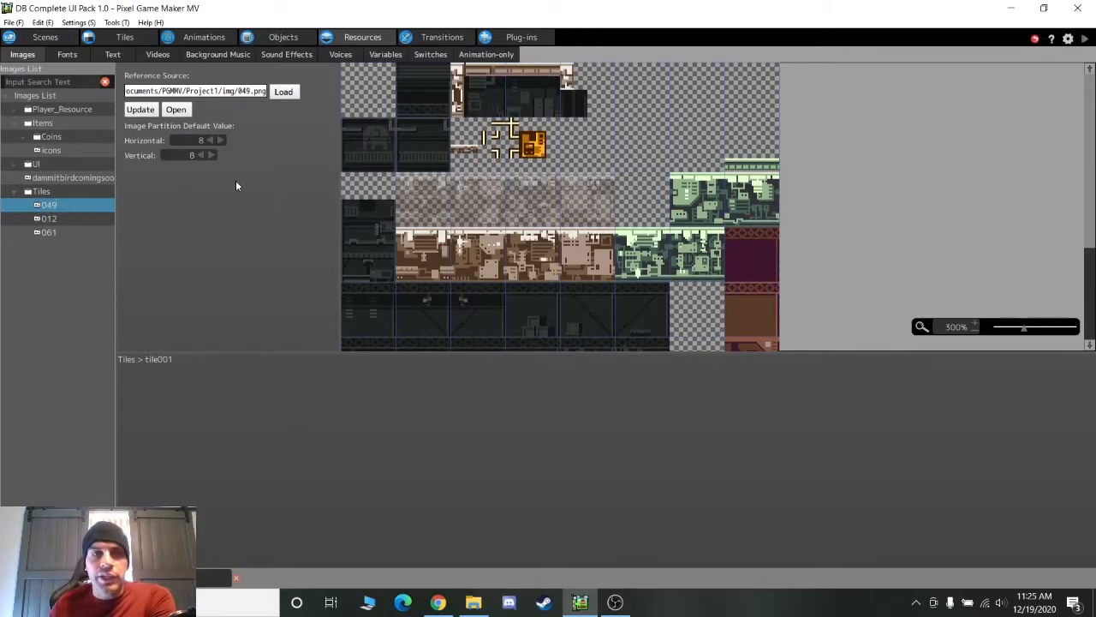
click(113, 54)
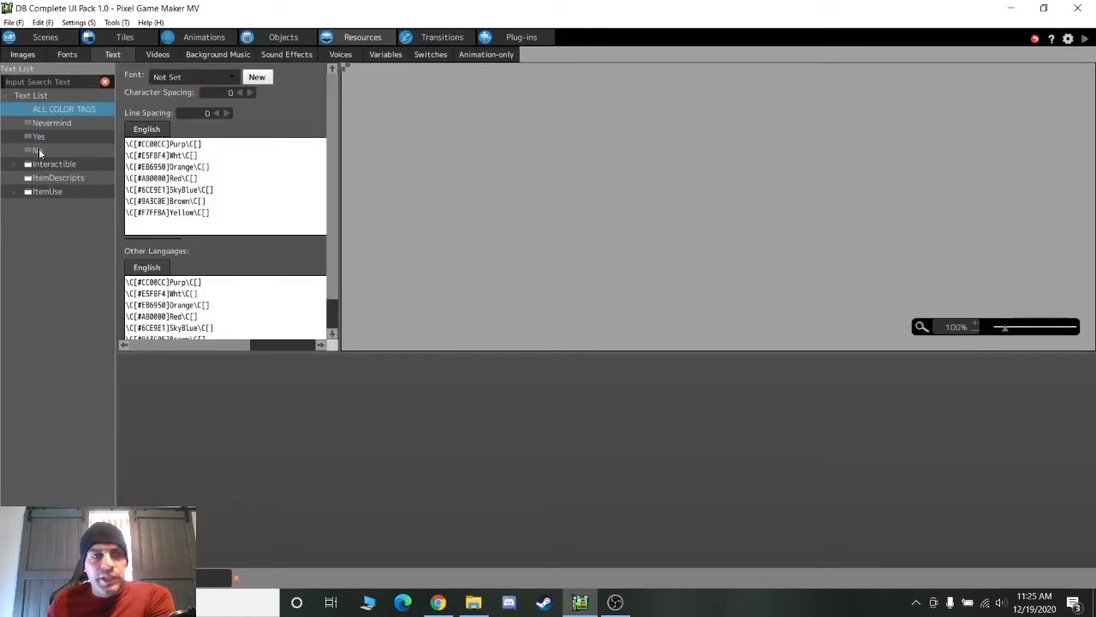
Read through the Interactible item descriptions down to ItemSlot12
click(15, 165)
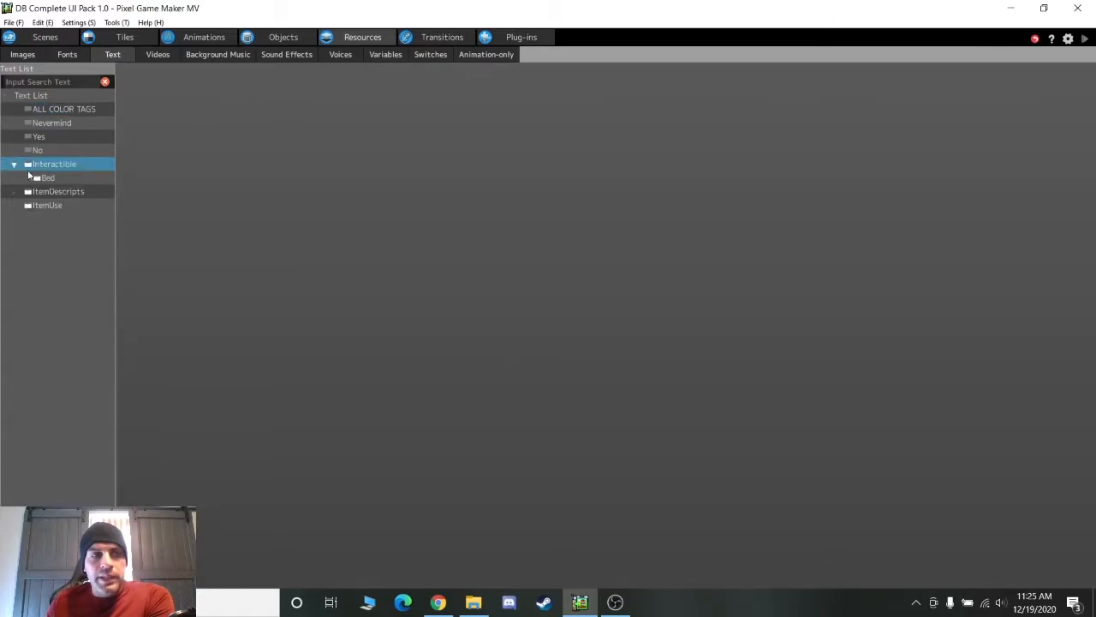
click(11, 192)
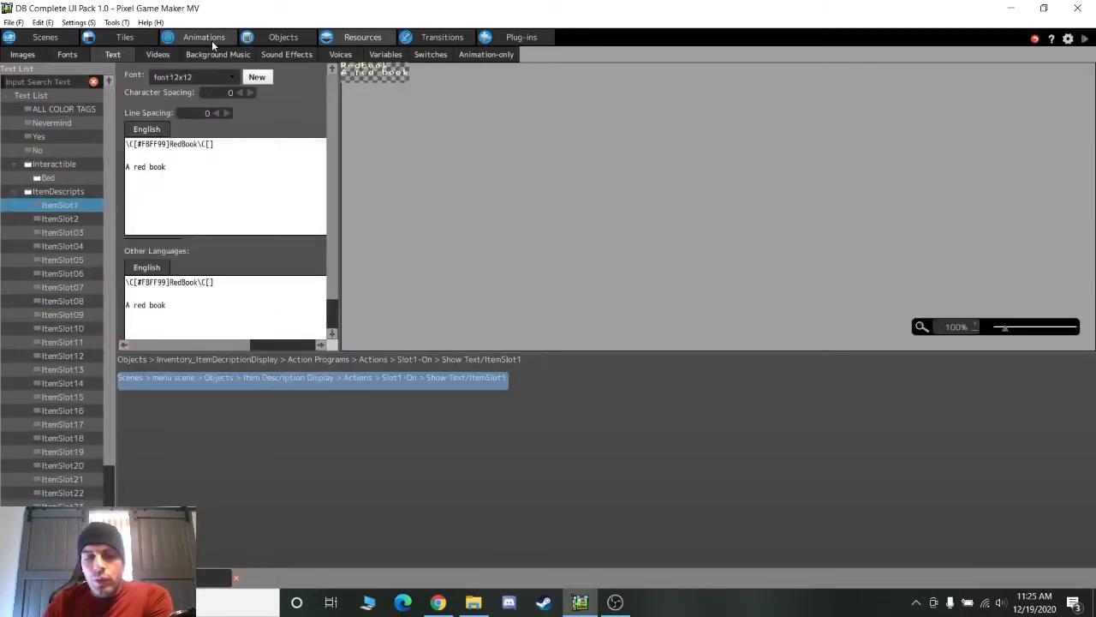
key(Down)
key(Down)
key(Up)
key(Up)
key(Down)
key(Down)
key(Down)
key(Down)
key(Down)
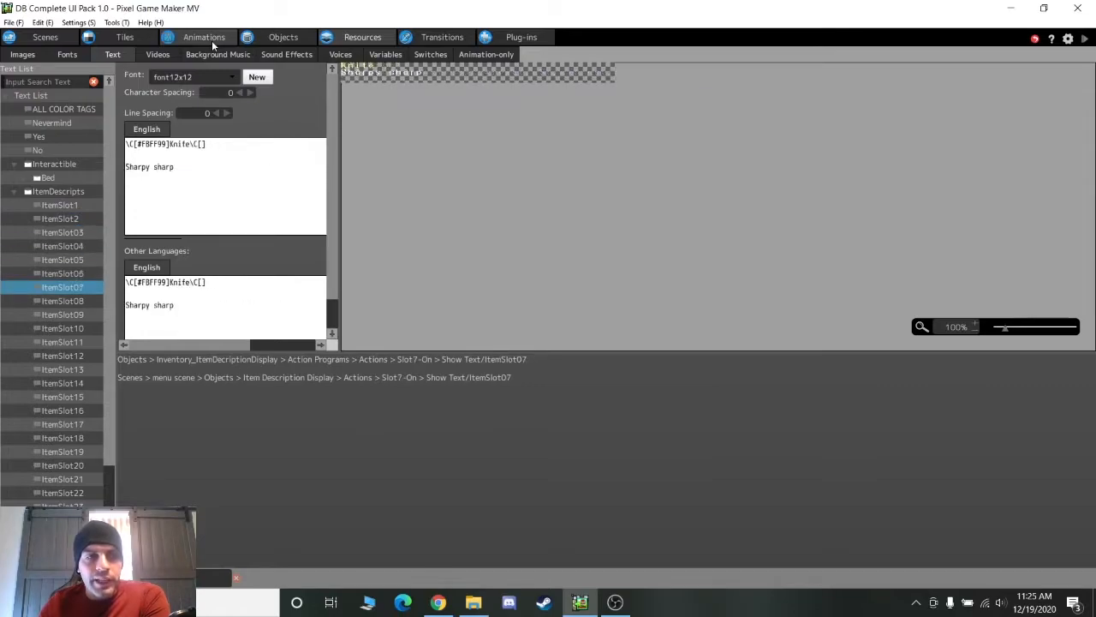
key(Down)
key(Down)
key(Down)
key(Down)
key(Down)
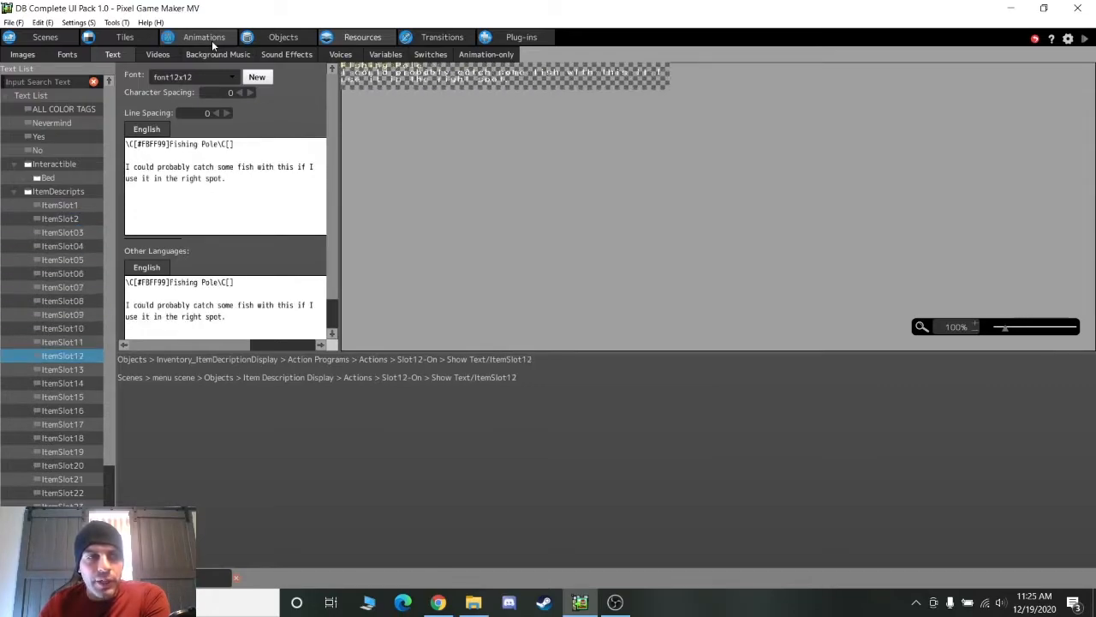
Read the Bed-Rest-Day, Bed-Rest-Night and Denied bed messages
click(37, 177)
click(83, 191)
key(Down)
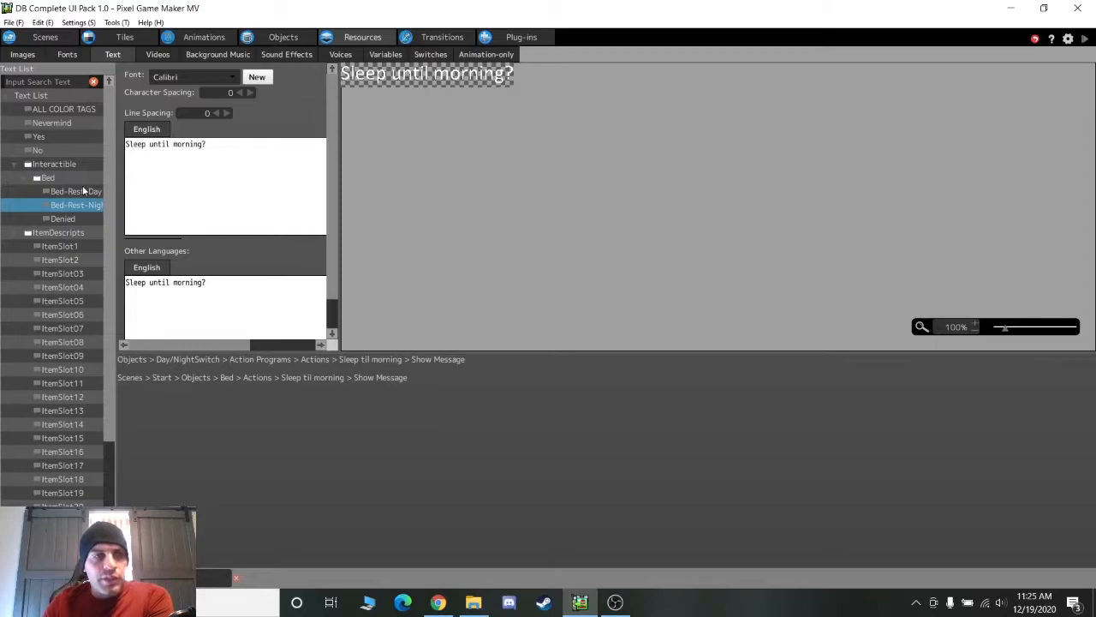
key(Down)
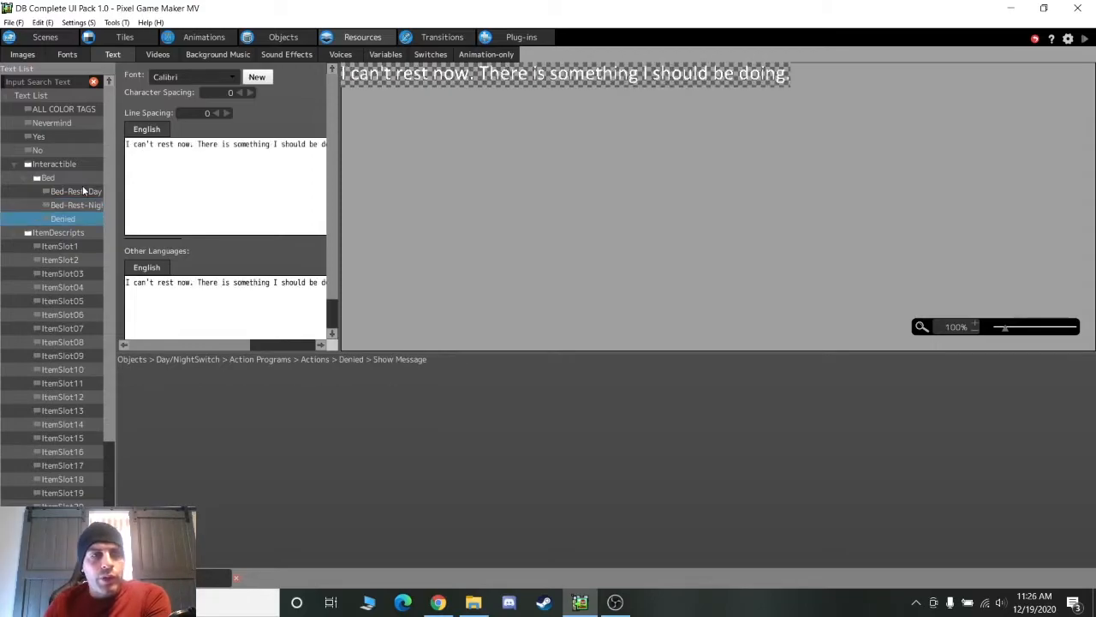
click(23, 179)
click(13, 165)
Browse the ItemDescripts texts, including the coloured name list and item-use refusal messages
click(11, 178)
scroll(25, 197, down, 3)
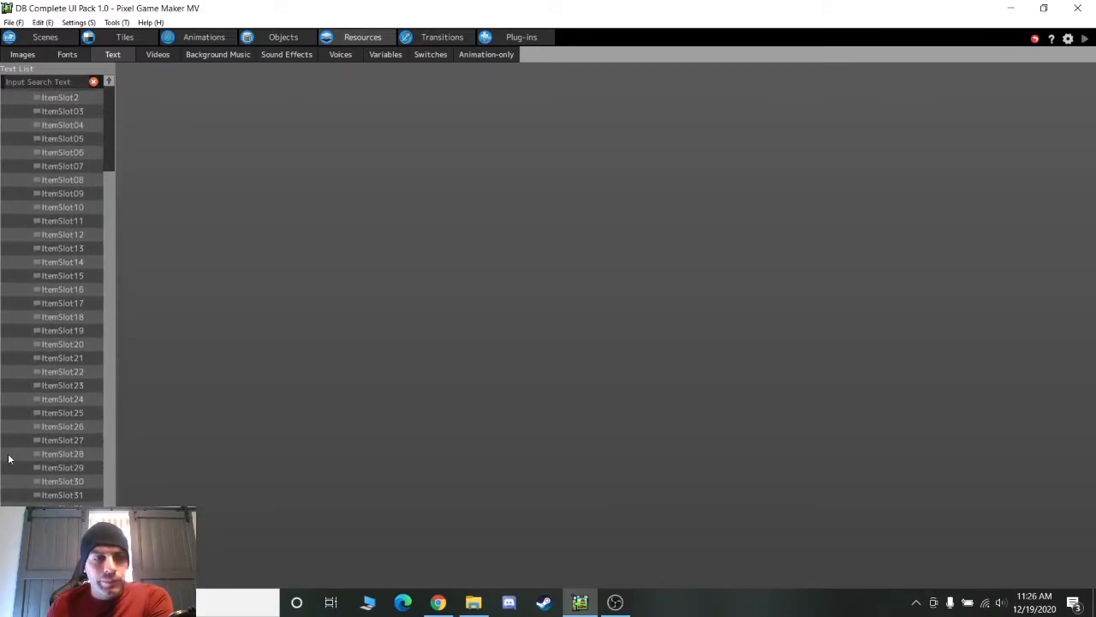
scroll(52, 292, down, 1)
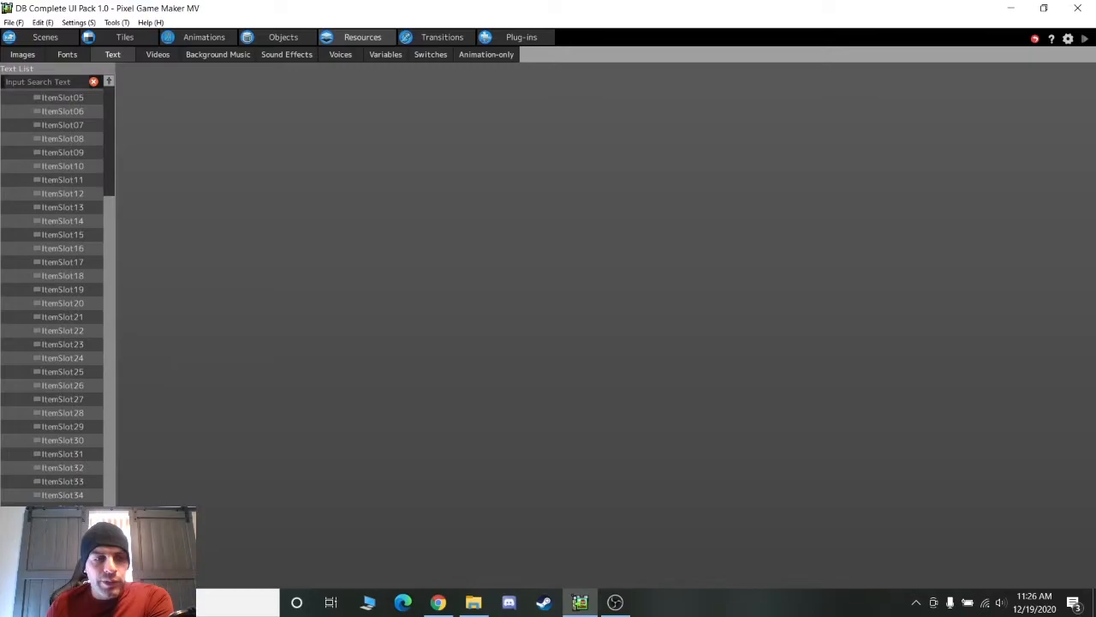
click(17, 524)
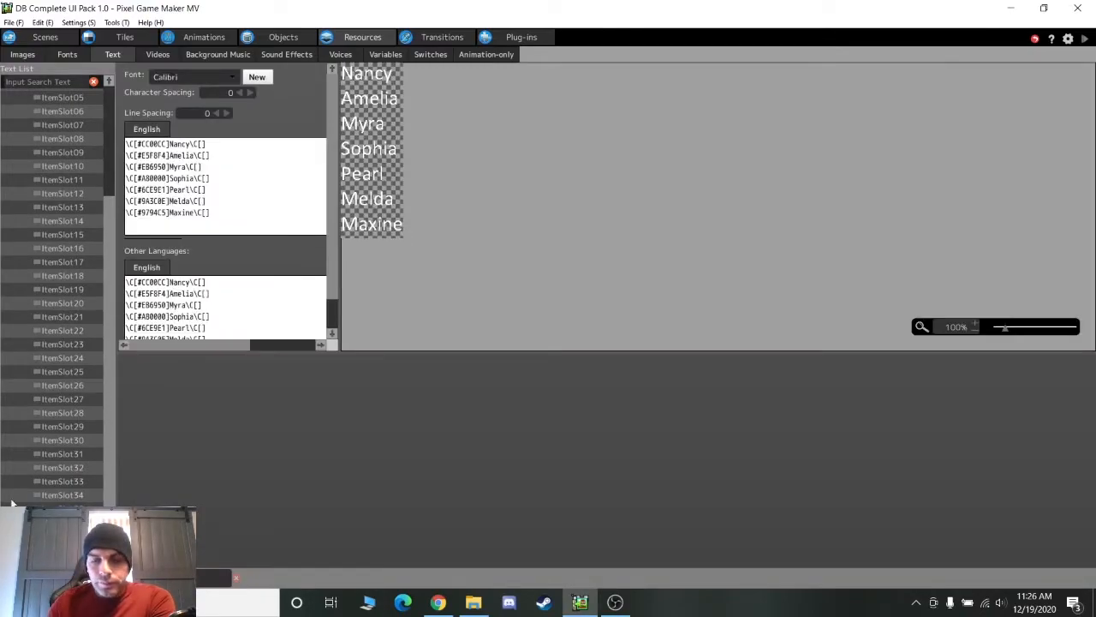
key(Down)
key(Down)
key(Up)
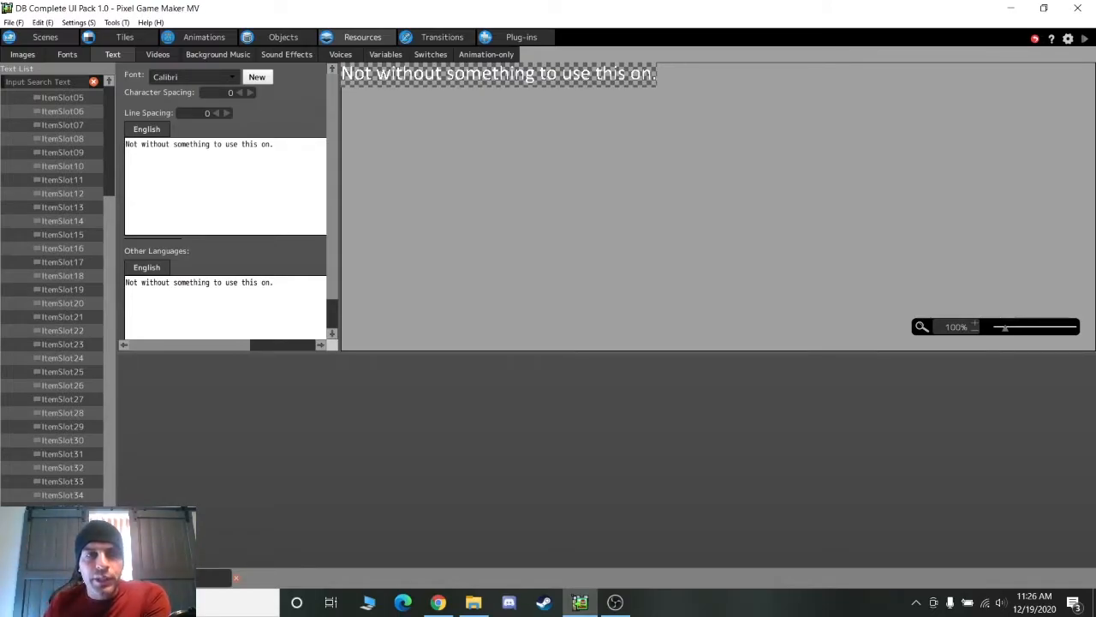
scroll(107, 324, up, 4)
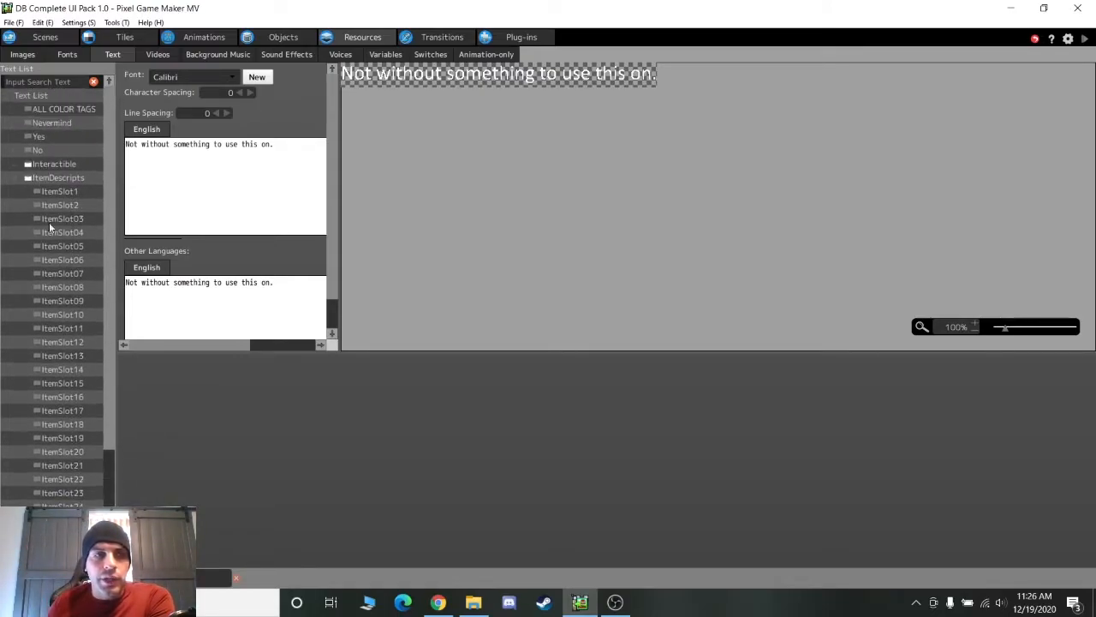
click(16, 180)
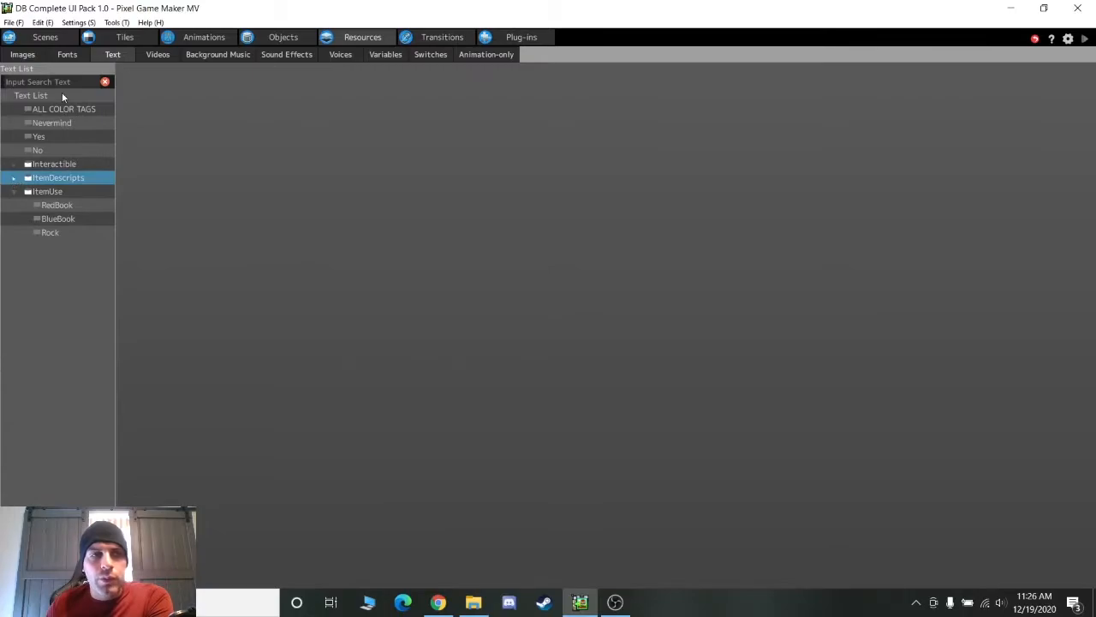
click(419, 54)
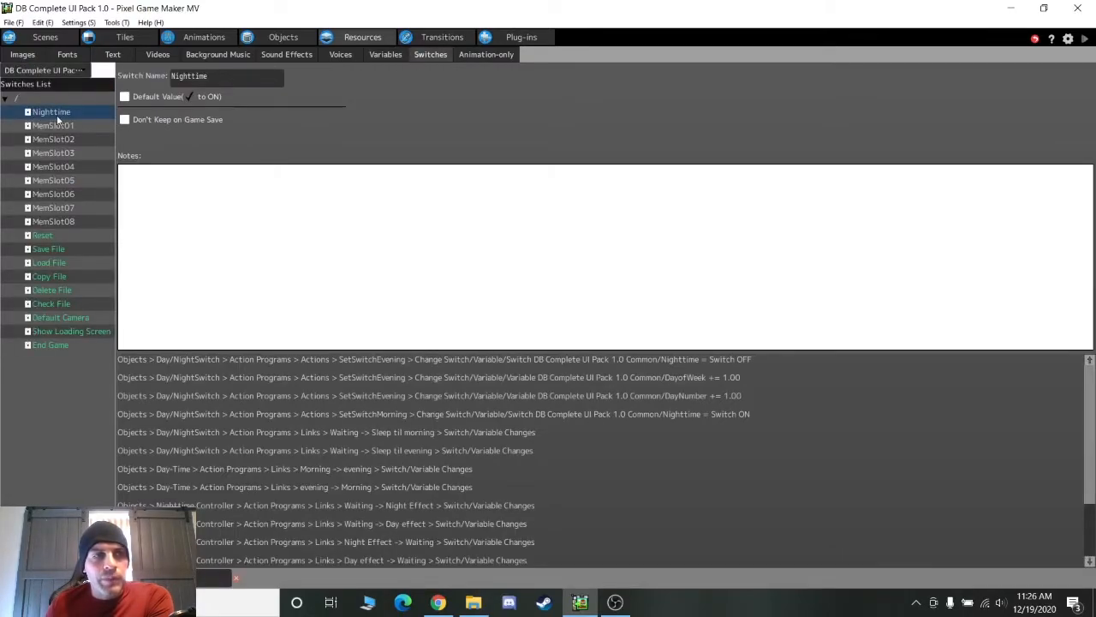
Look through the Nighttime switch and the MemSlot01–08 switches
click(58, 117)
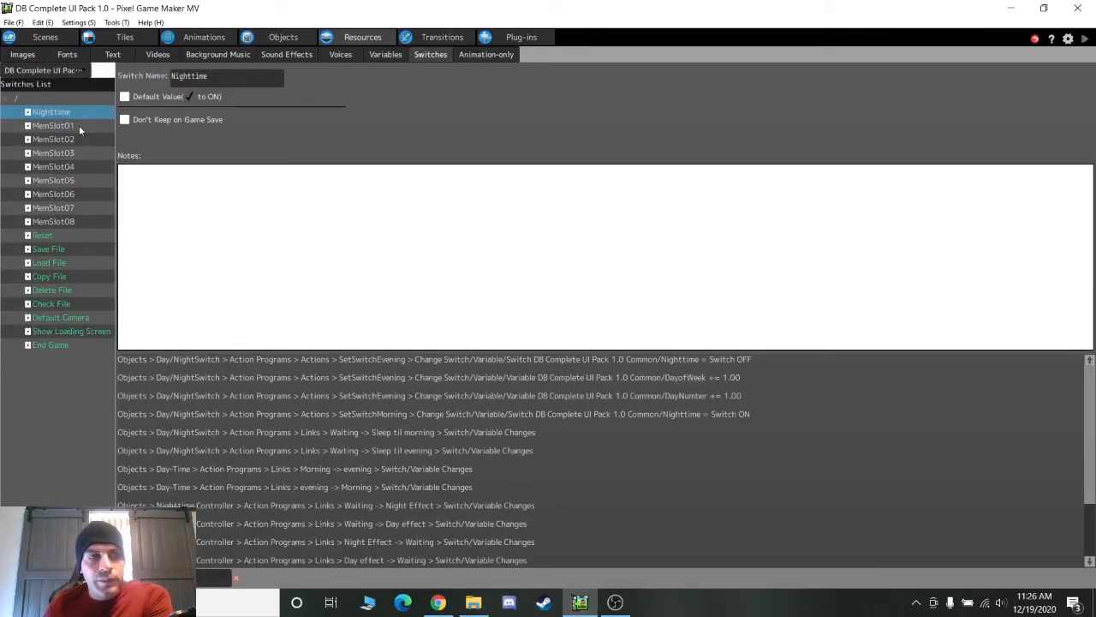
click(79, 126)
click(79, 139)
click(79, 153)
click(79, 180)
click(79, 207)
click(79, 221)
click(79, 193)
click(79, 166)
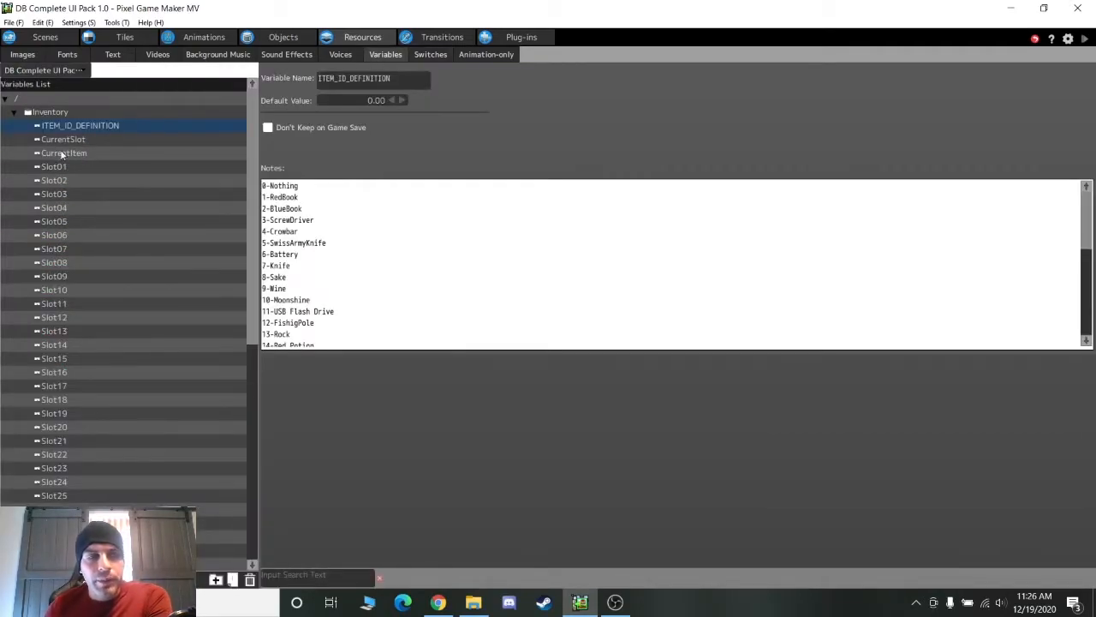
Review the CurrentSlot, CurrentItem and Slot01 variables and their references
click(64, 141)
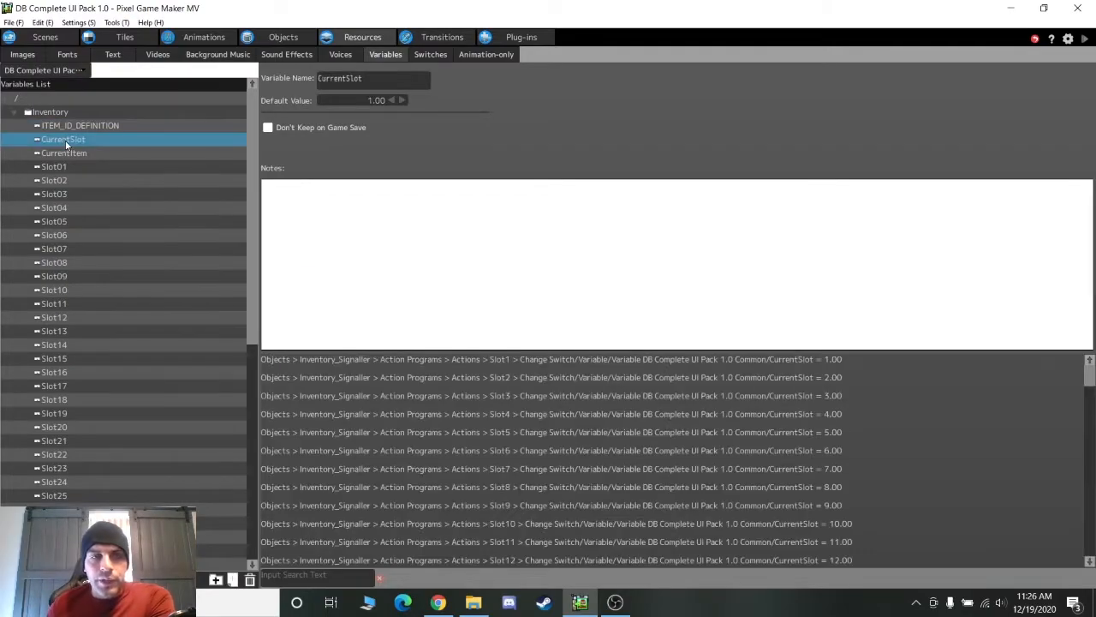
click(72, 154)
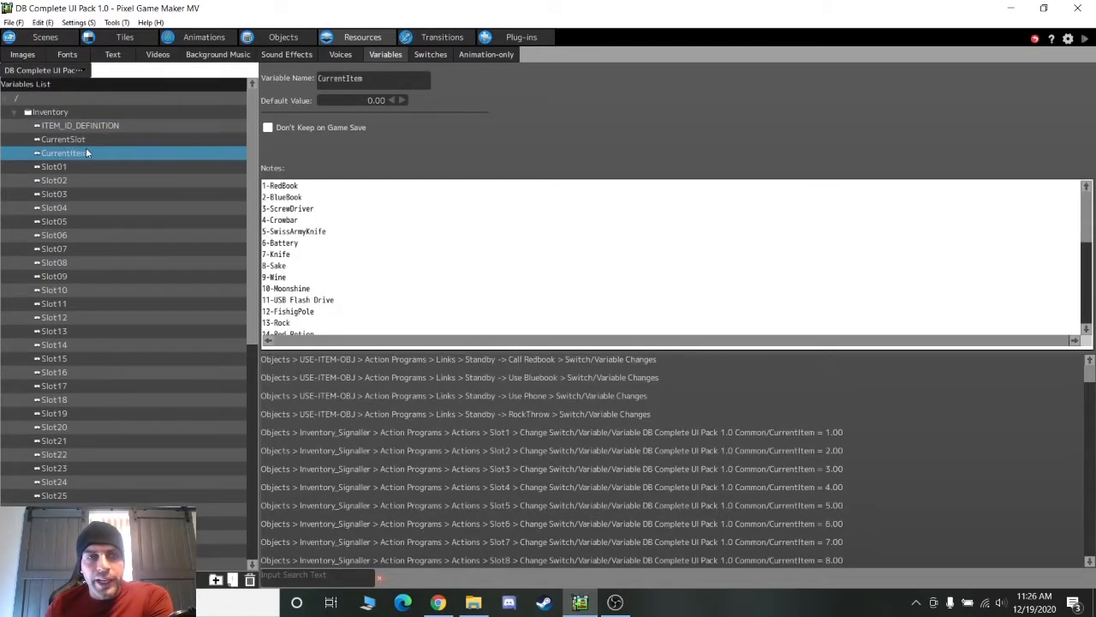
click(90, 141)
click(89, 155)
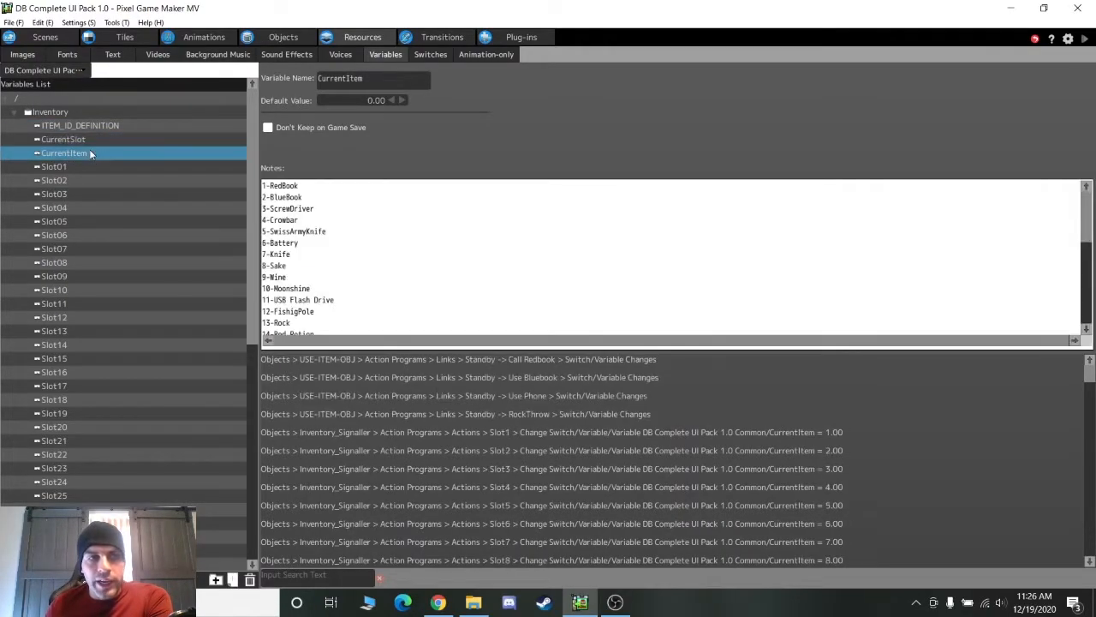
click(86, 166)
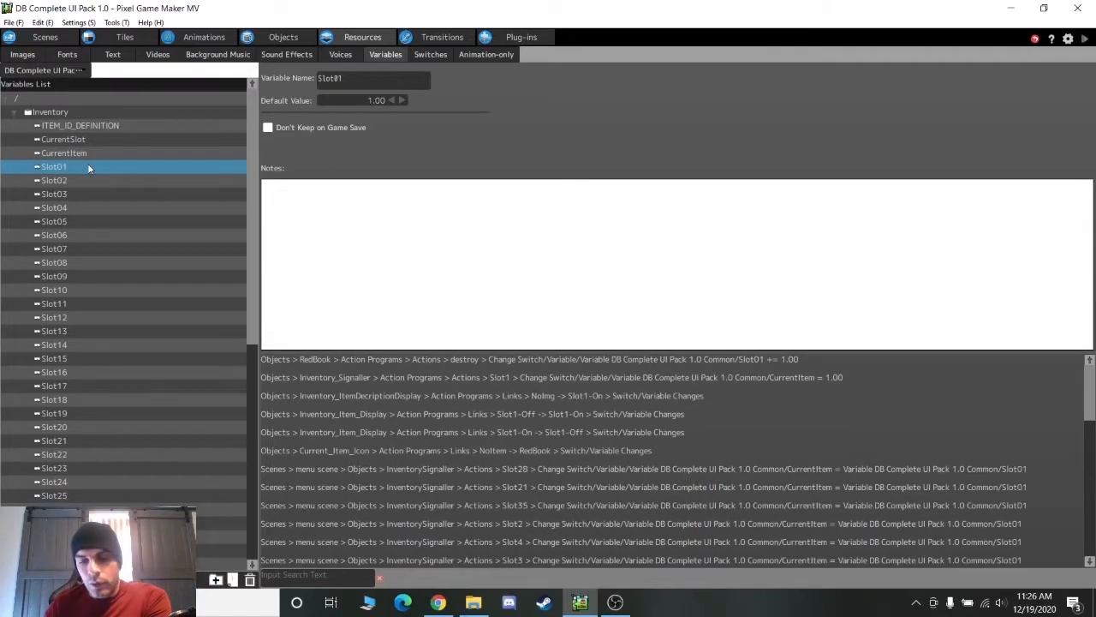
scroll(77, 248, down, 5)
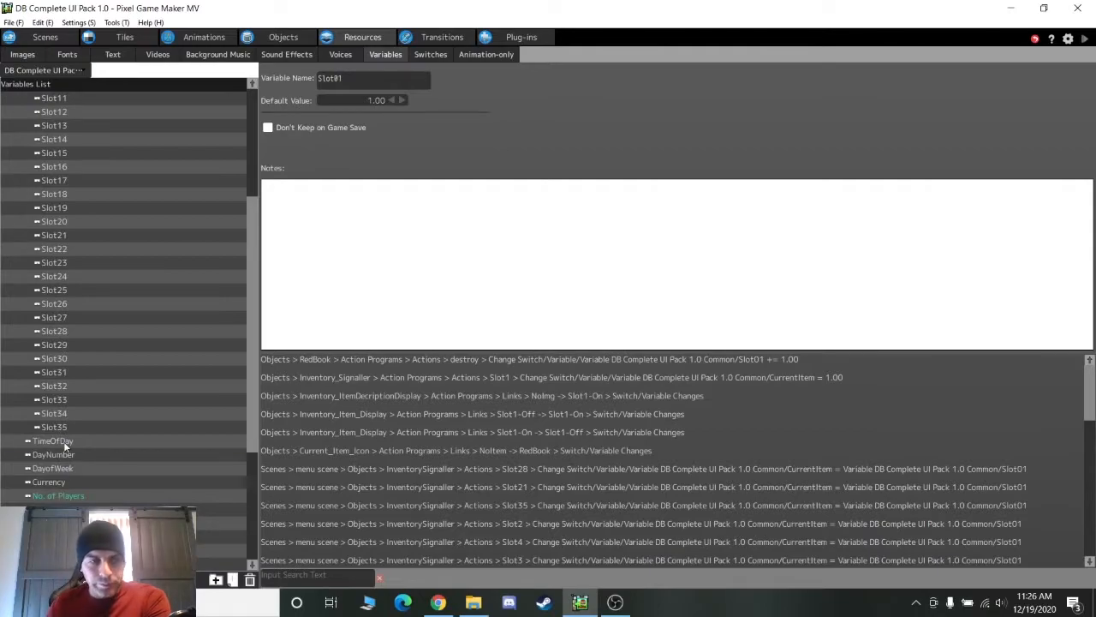
Review where the TimeOfDay, DayNumber and DayofWeek variables are used
click(63, 441)
click(96, 454)
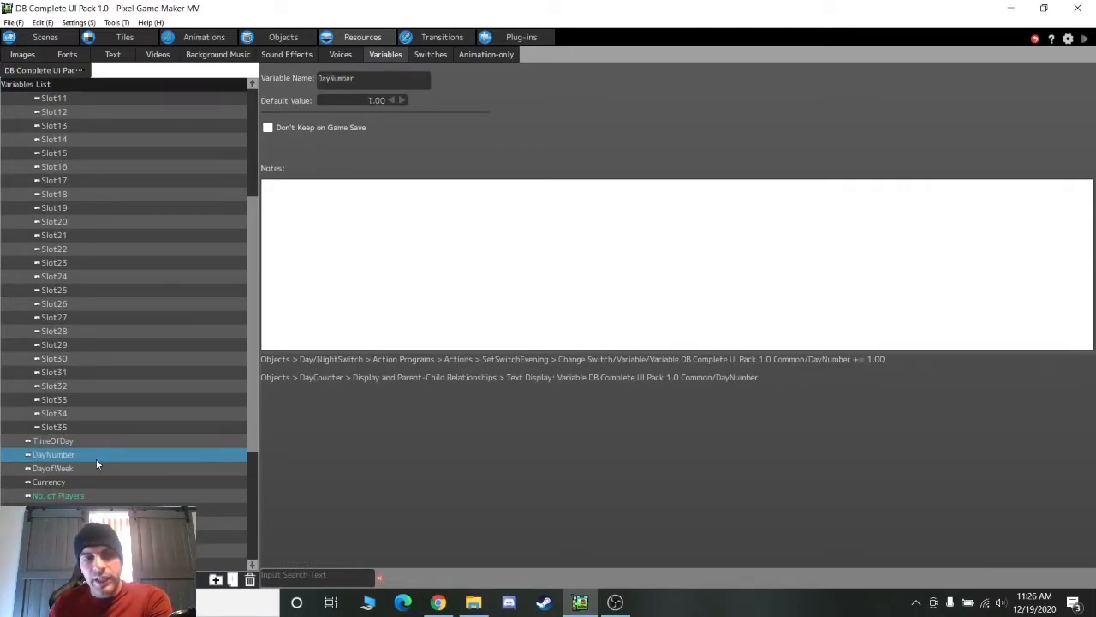
click(74, 468)
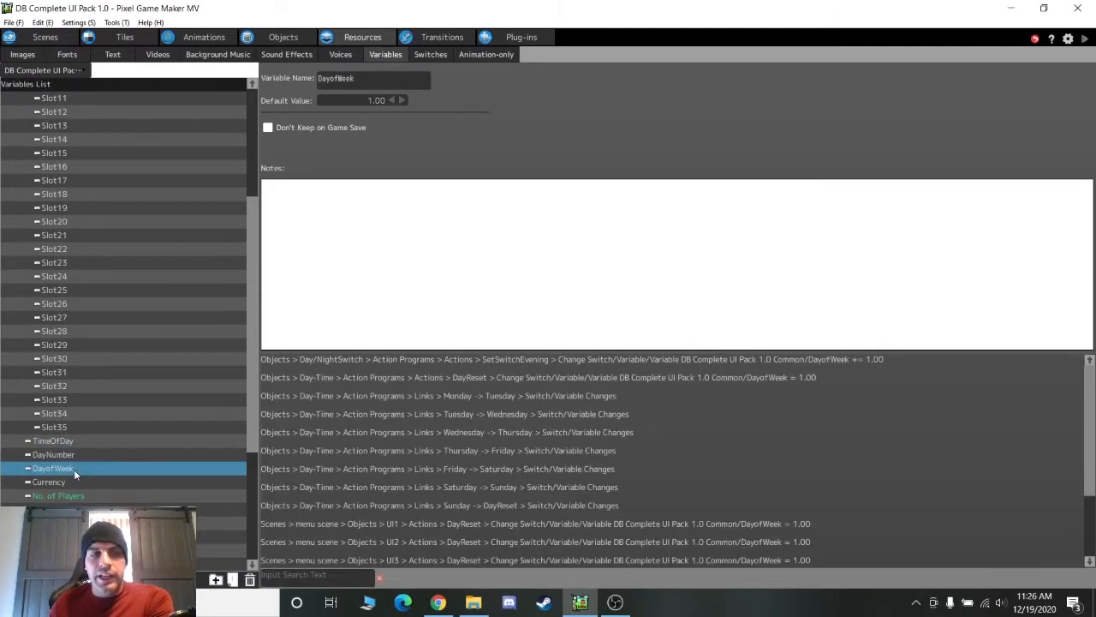
click(65, 442)
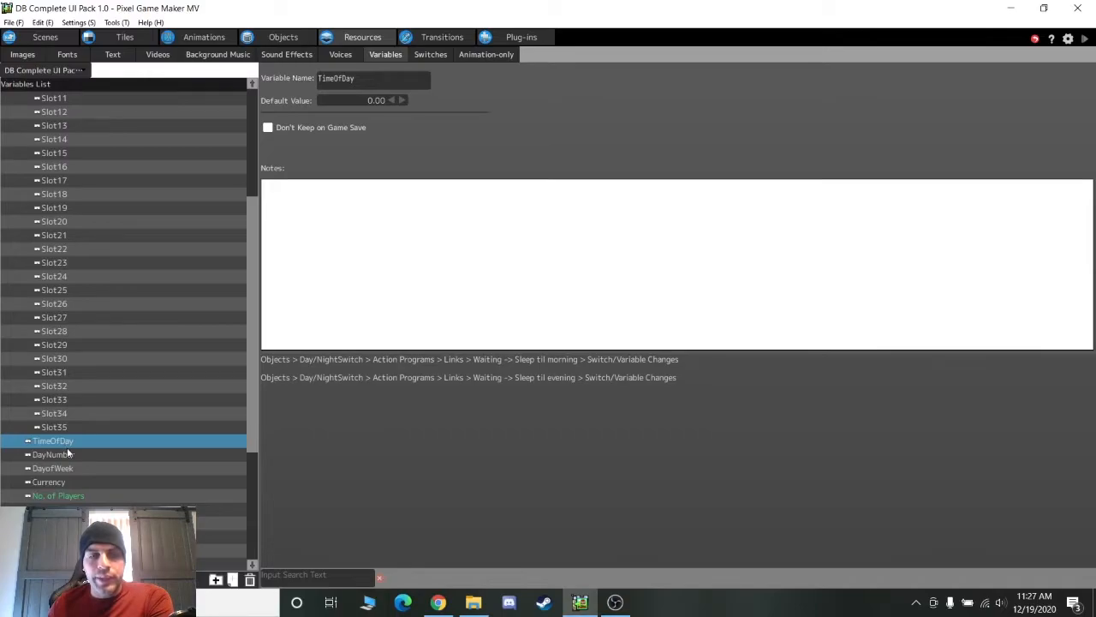
click(66, 454)
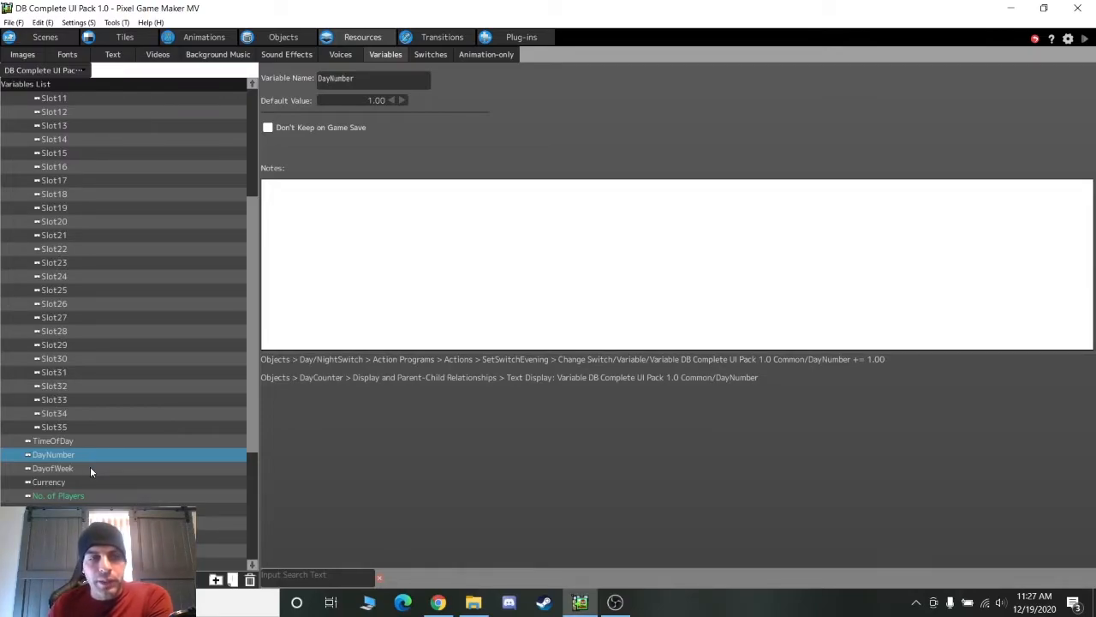
click(90, 466)
scroll(90, 466, down, 1)
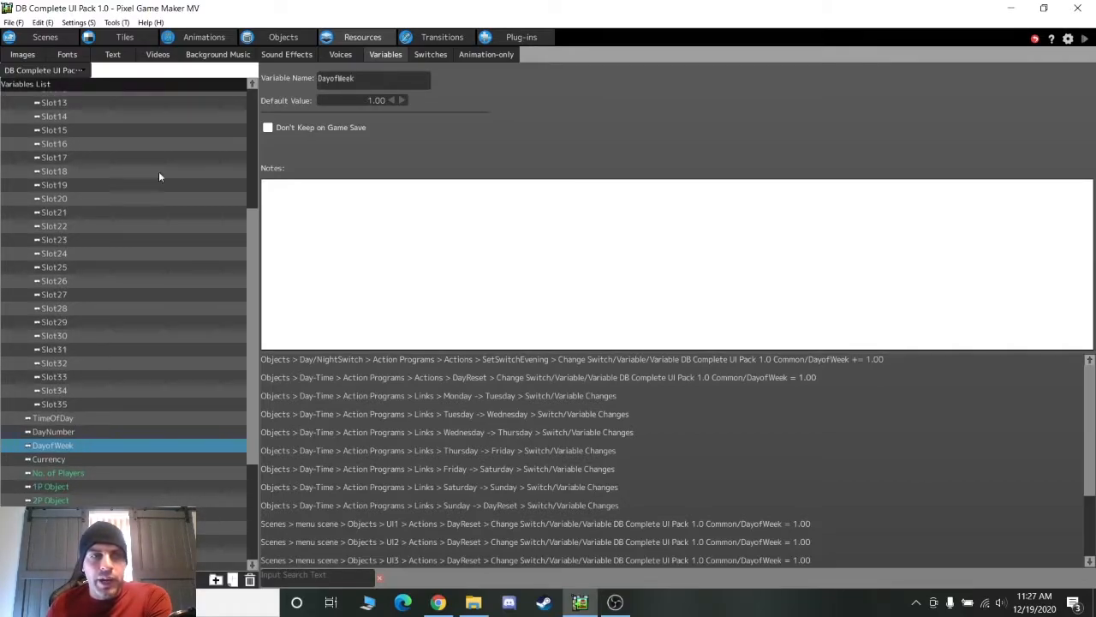
Browse the UI sound effects, then the Background Music, Videos, Text, Fonts and Images lists
click(286, 54)
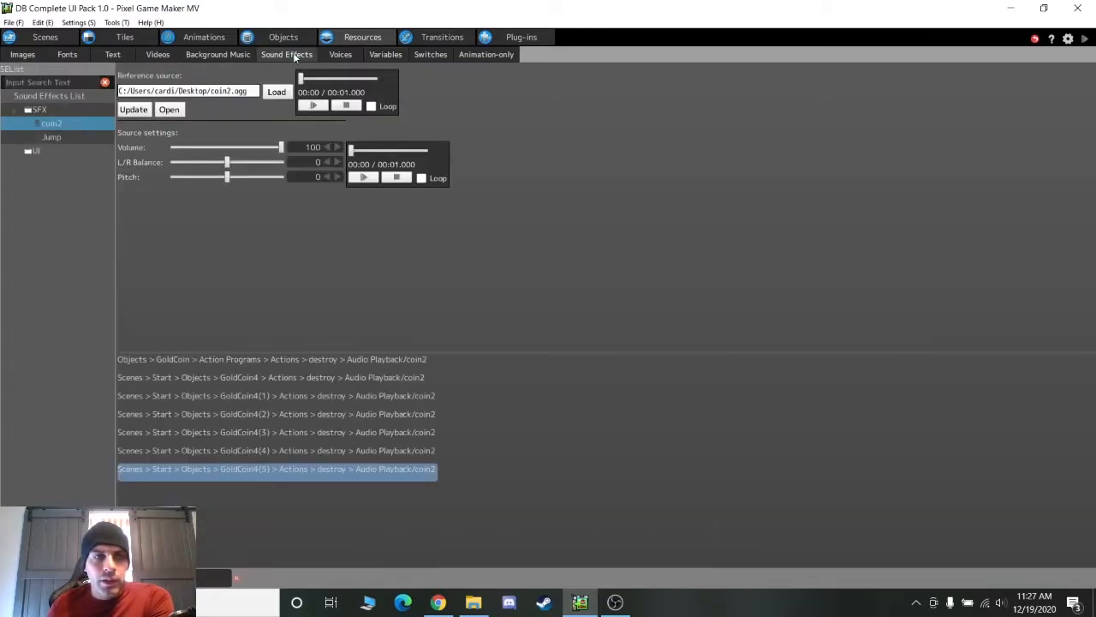
click(14, 153)
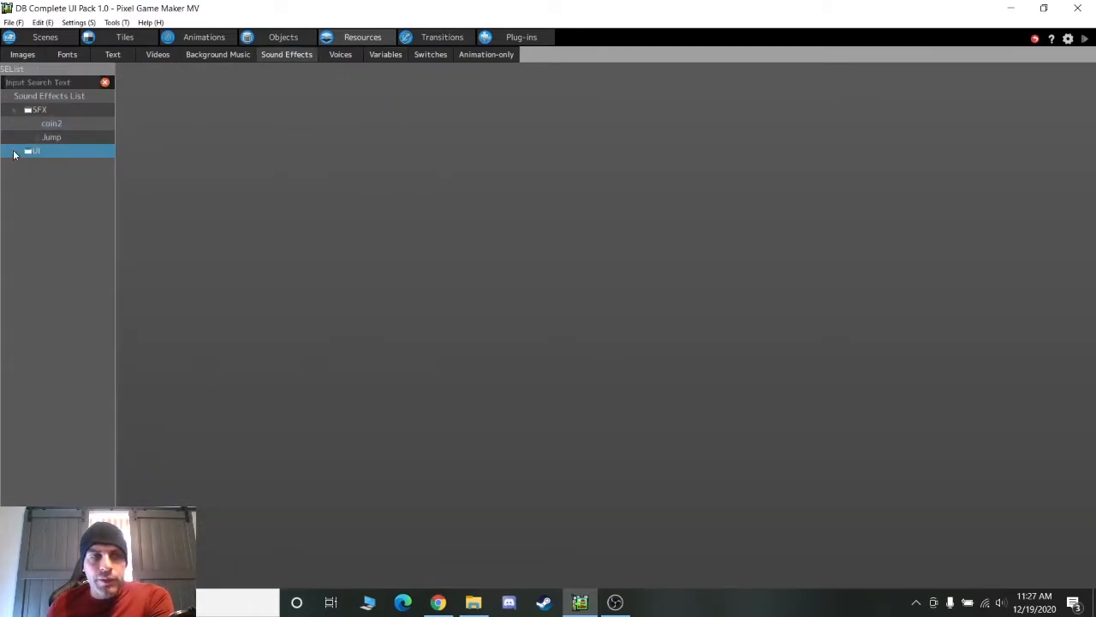
click(204, 56)
click(163, 54)
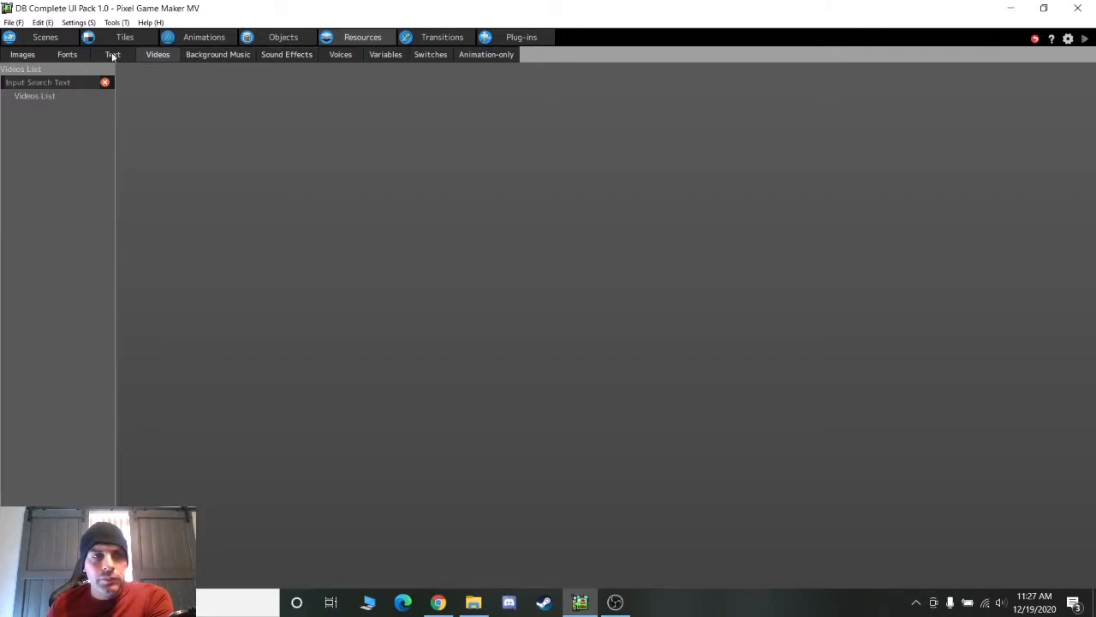
click(112, 54)
click(63, 55)
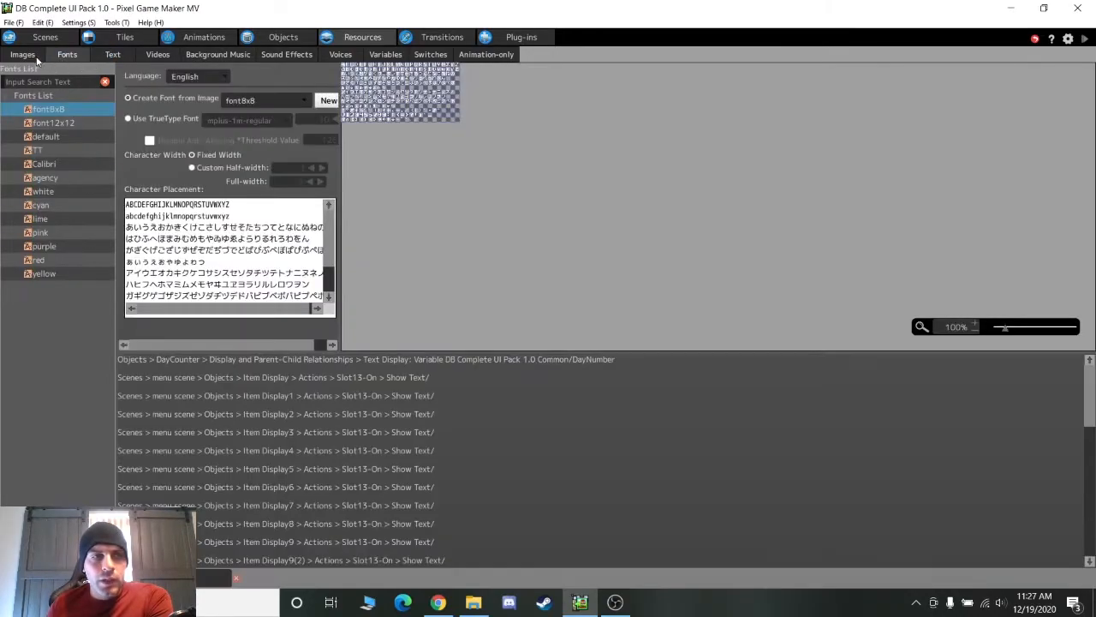
click(26, 55)
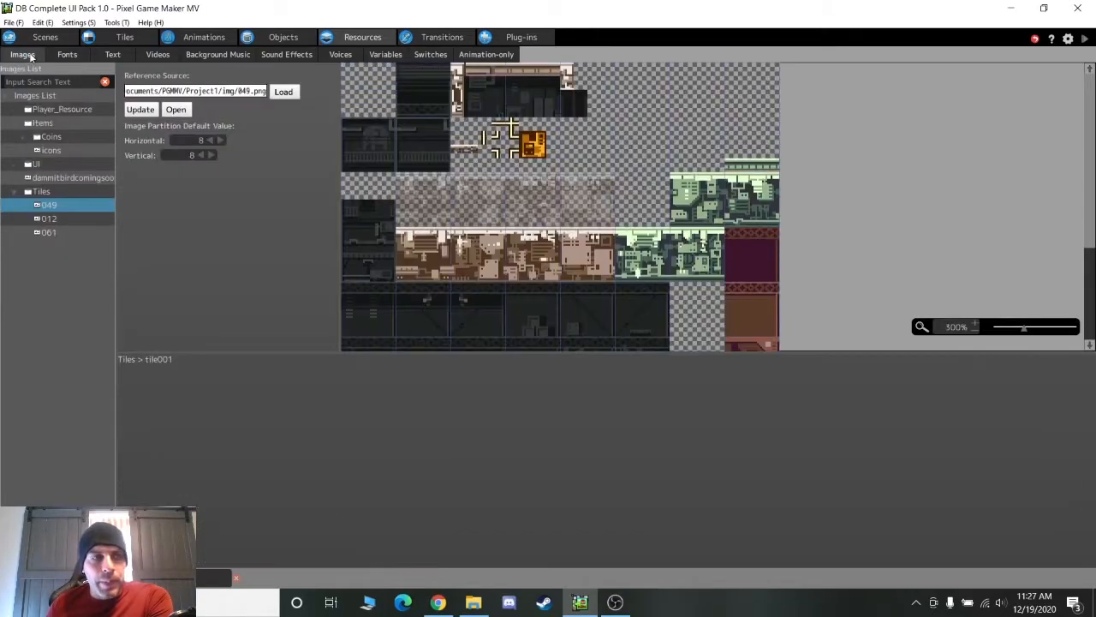
Show the Day/NightSwitch action program at 100% zoom and inspect its Waiting→Sleep til evening link
click(281, 37)
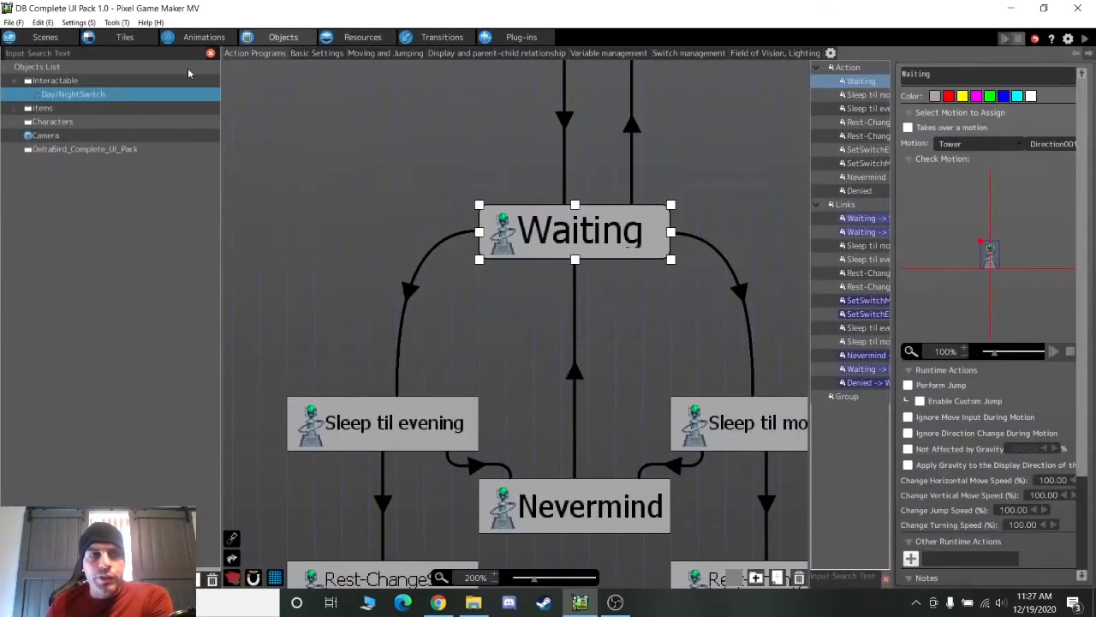
scroll(681, 293, up, 3)
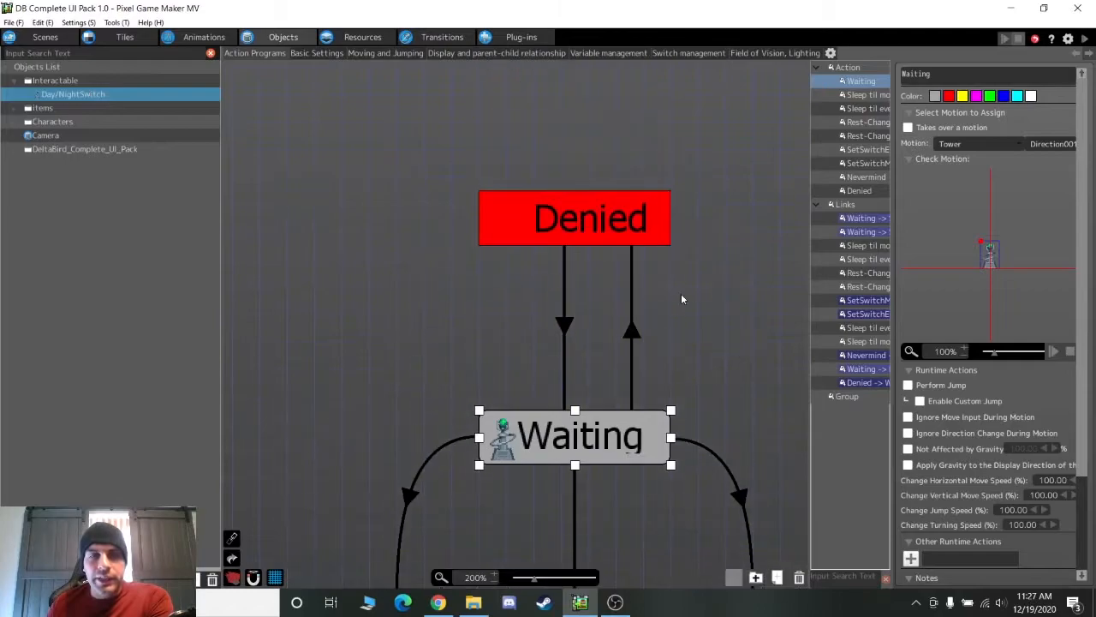
scroll(600, 548, down, 5)
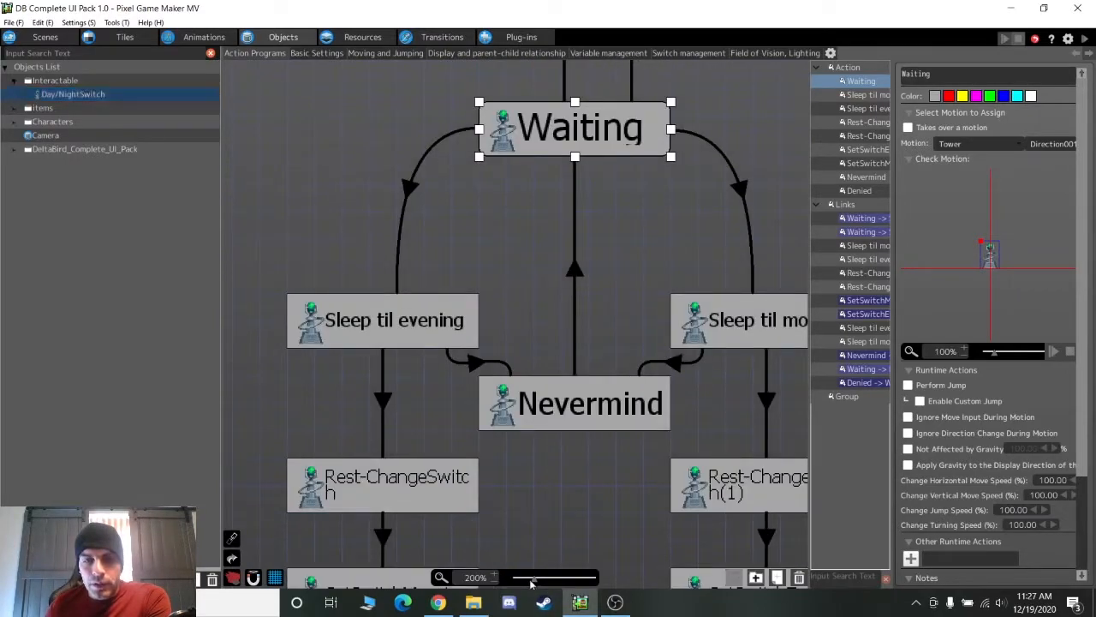
drag(532, 581, 525, 583)
scroll(615, 407, down, 1)
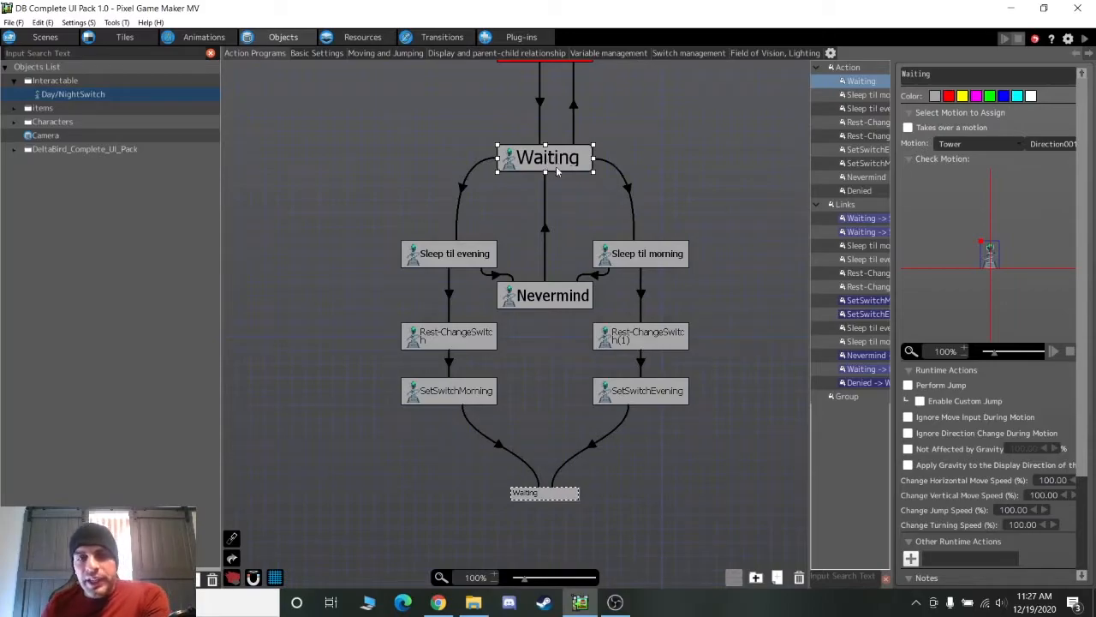
scroll(563, 182, up, 1)
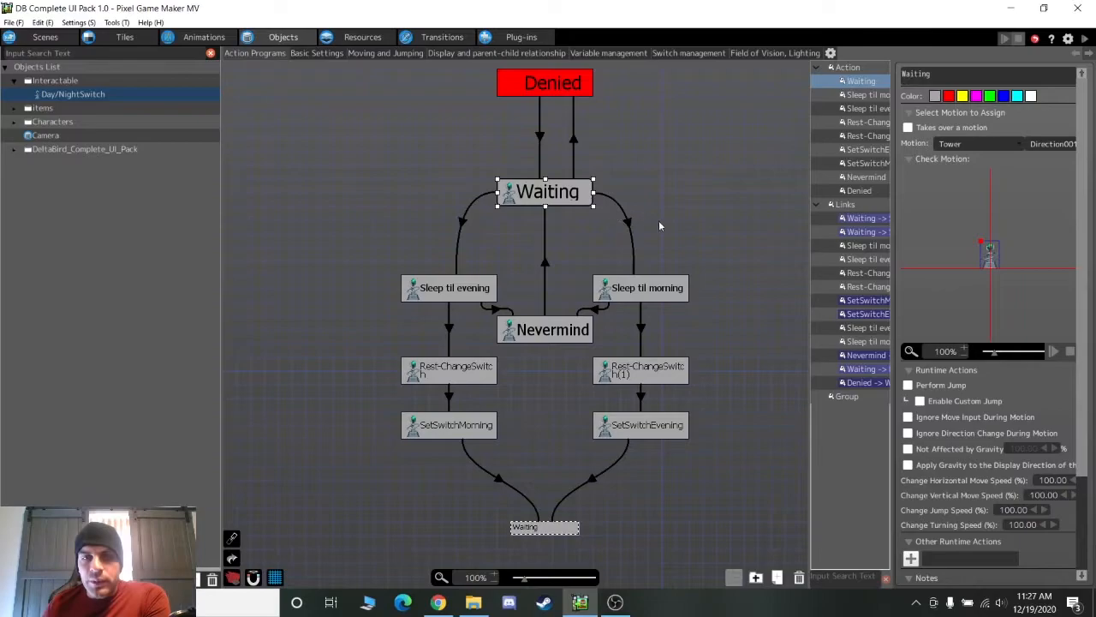
middle_drag(676, 219, 624, 210)
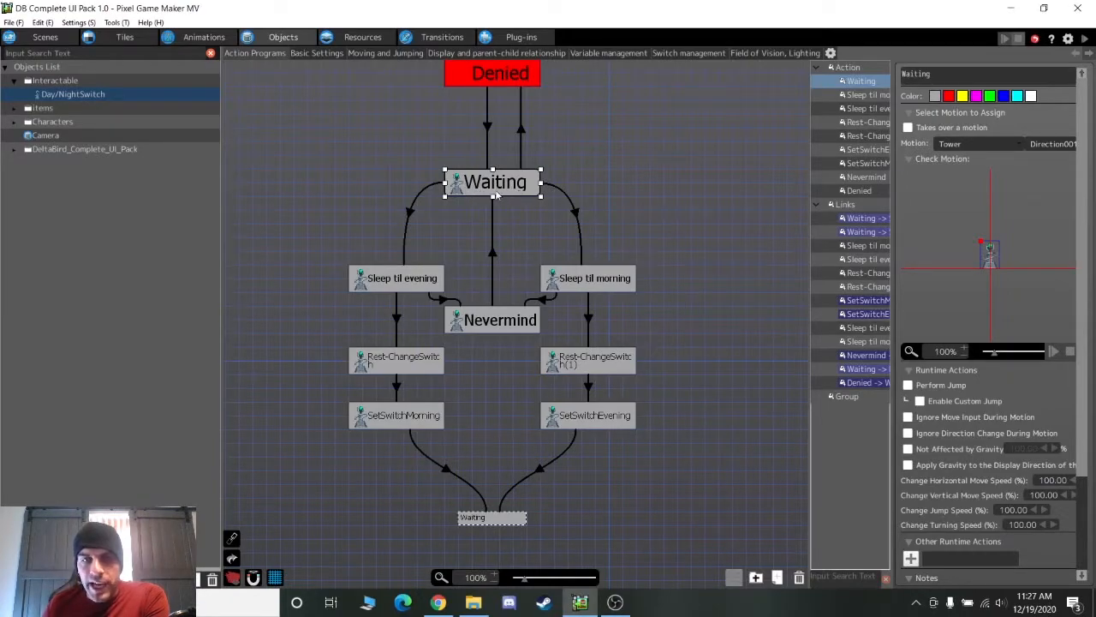
click(410, 216)
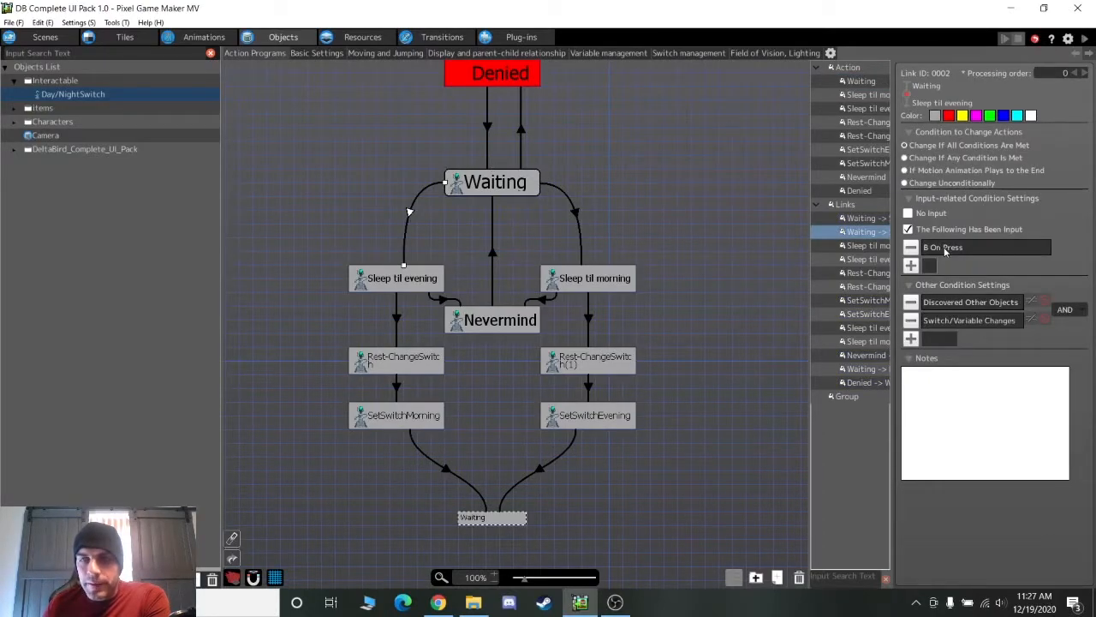
click(959, 310)
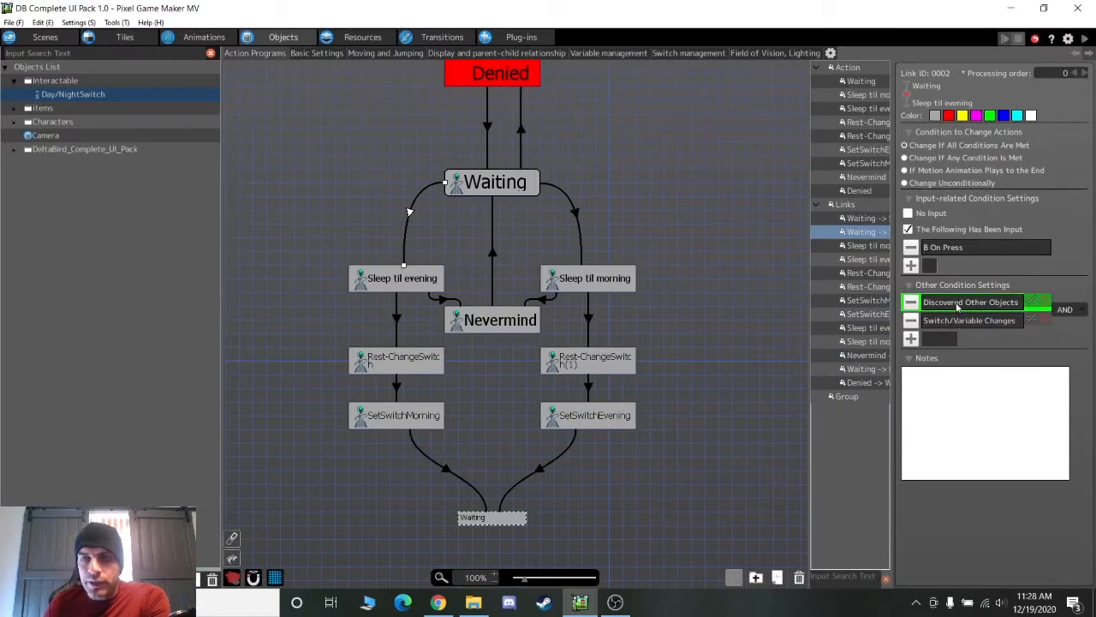
double_click(959, 305)
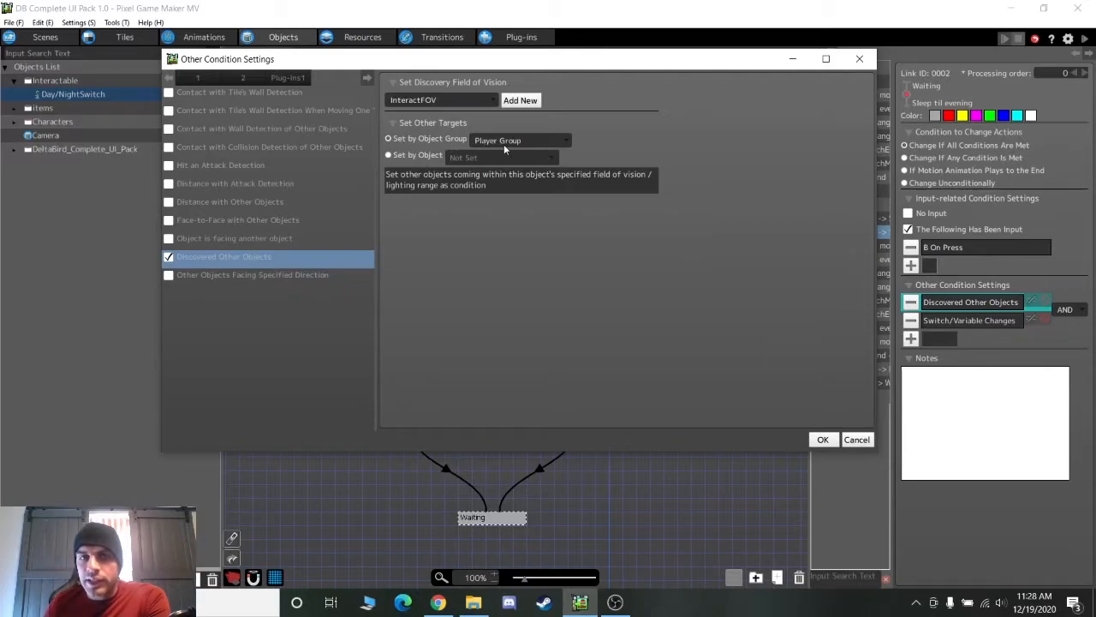
click(857, 439)
double_click(991, 321)
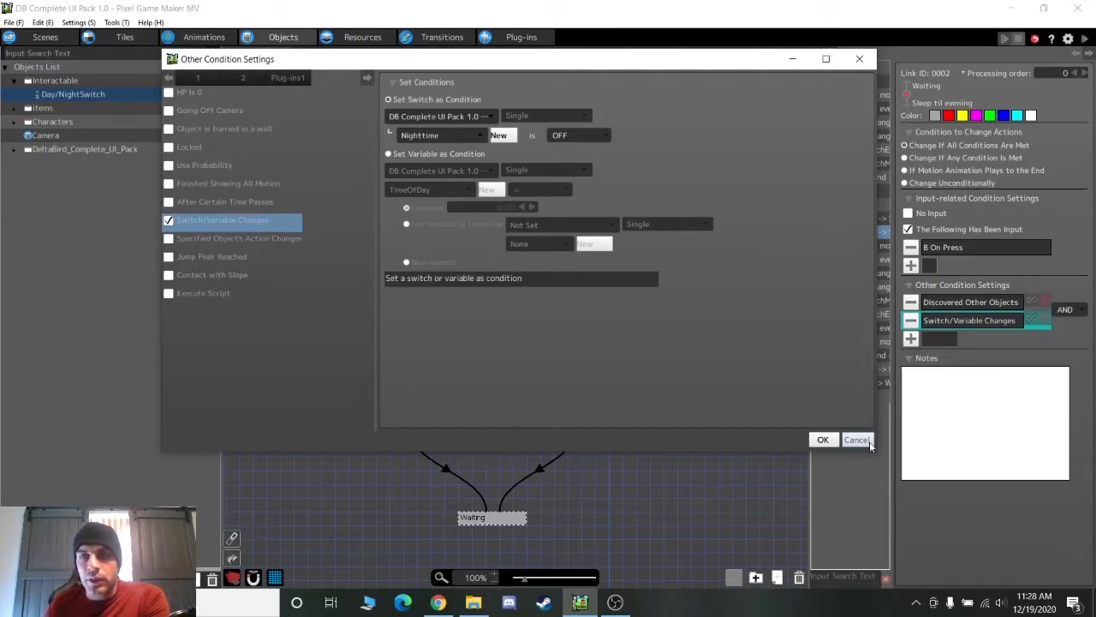
click(869, 441)
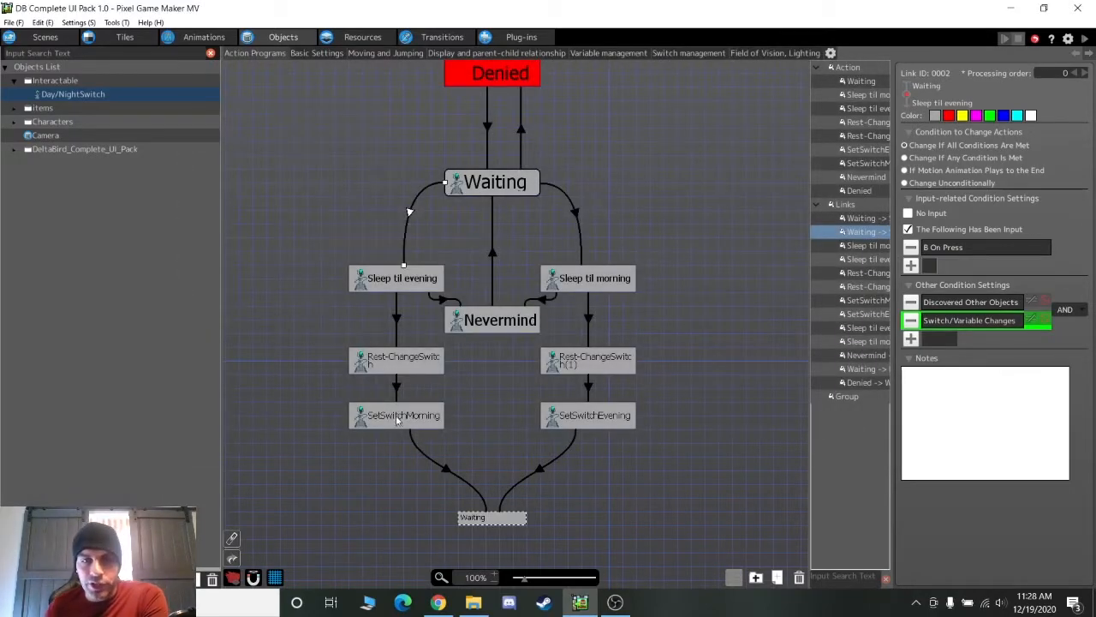
Review the Sleep til evening action's Change Game Speed, Show Message and Show choices settings
click(413, 278)
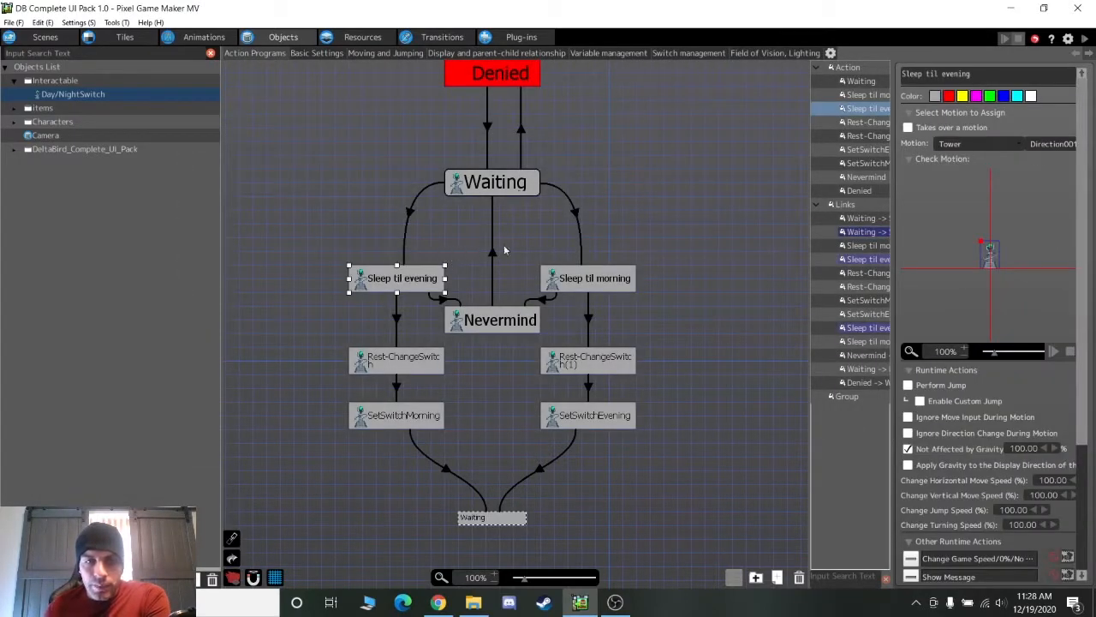
scroll(1000, 233, down, 5)
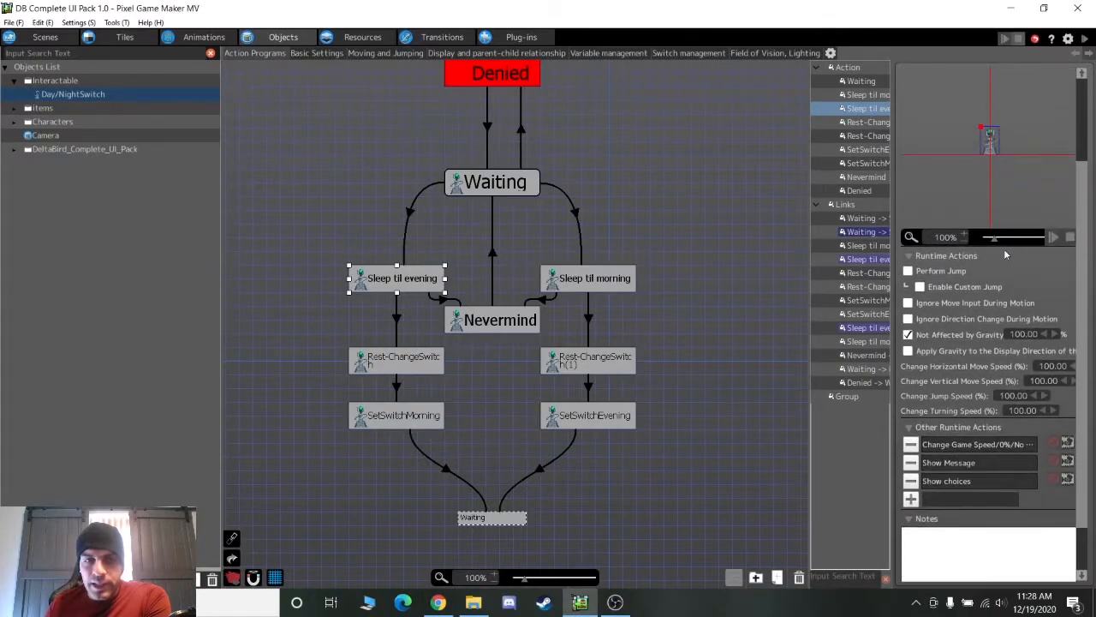
double_click(949, 387)
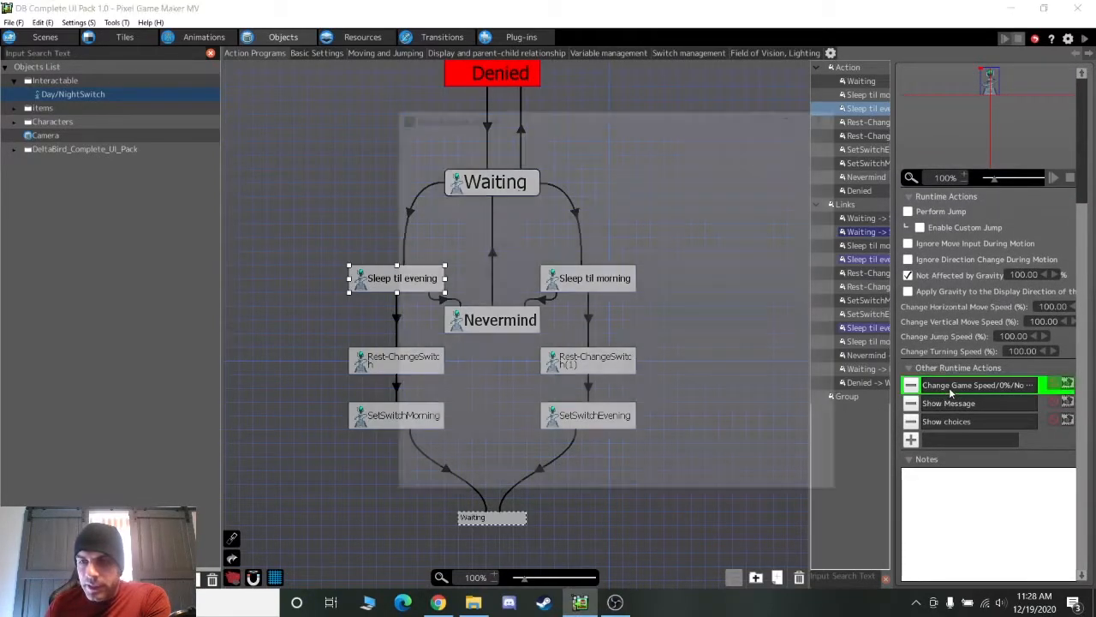
click(795, 486)
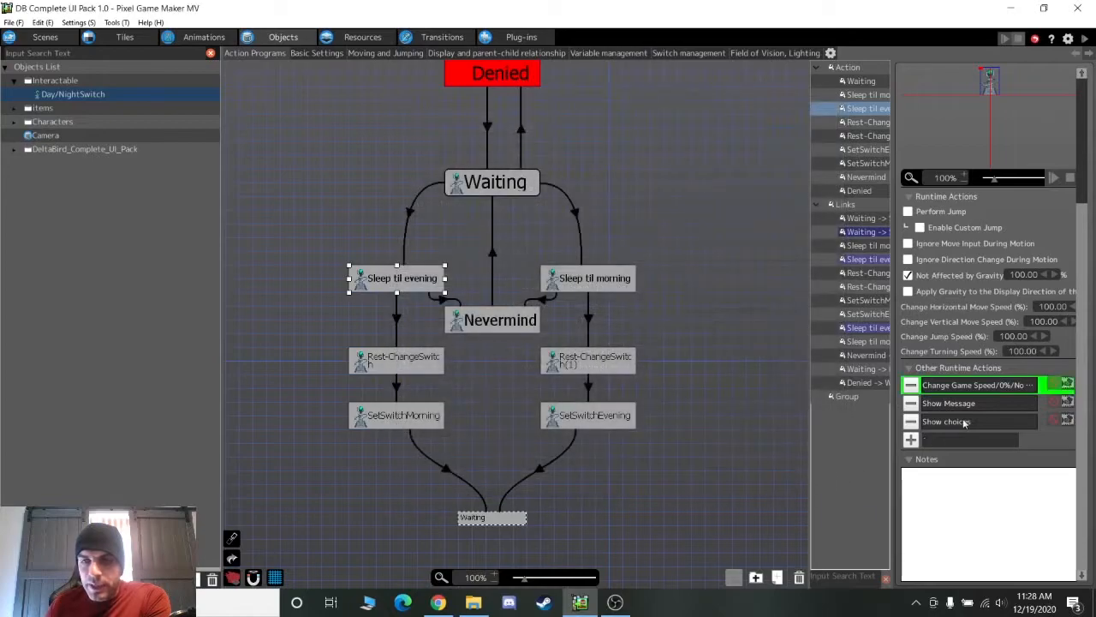
double_click(980, 408)
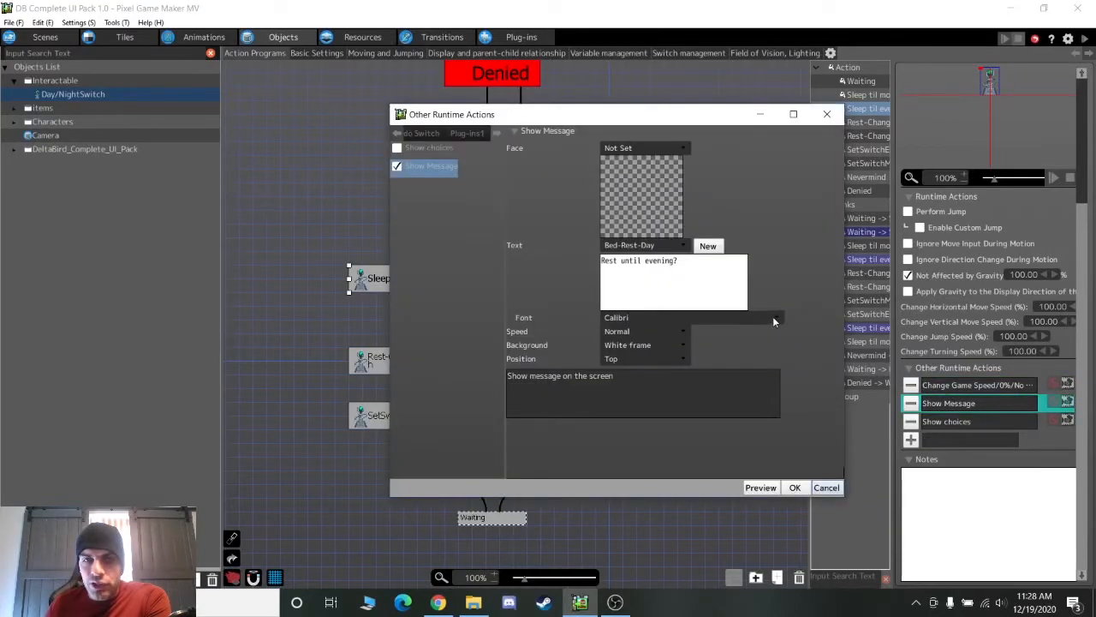
click(827, 488)
double_click(959, 421)
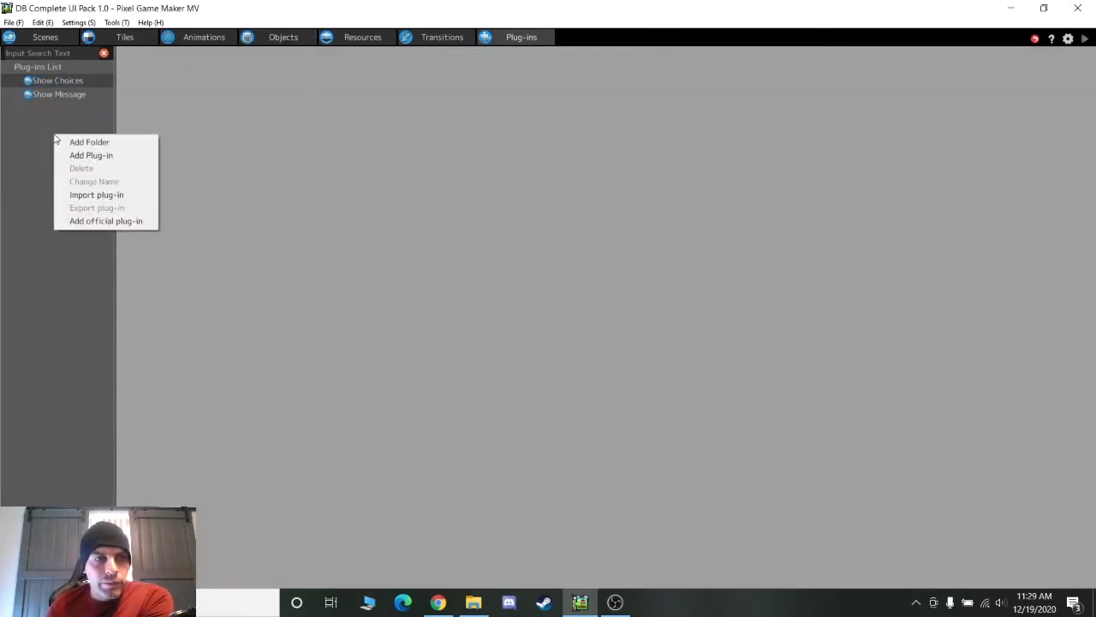
Select the Show Message plug-in and bring up Add official plug-in from the list's context menu
click(35, 97)
click(35, 97)
click(117, 23)
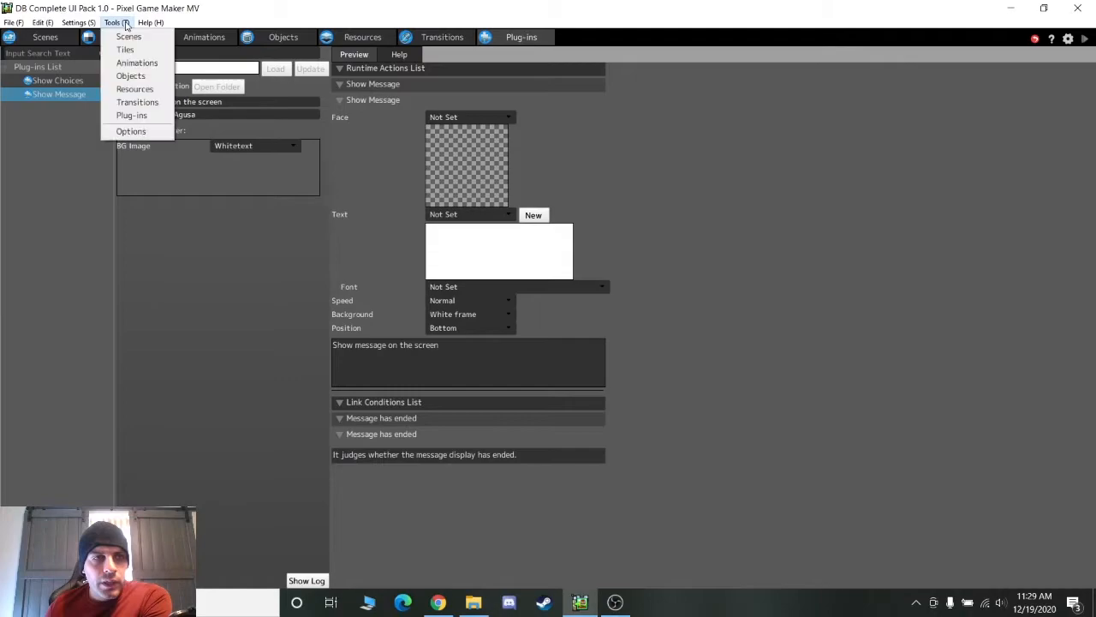
click(294, 4)
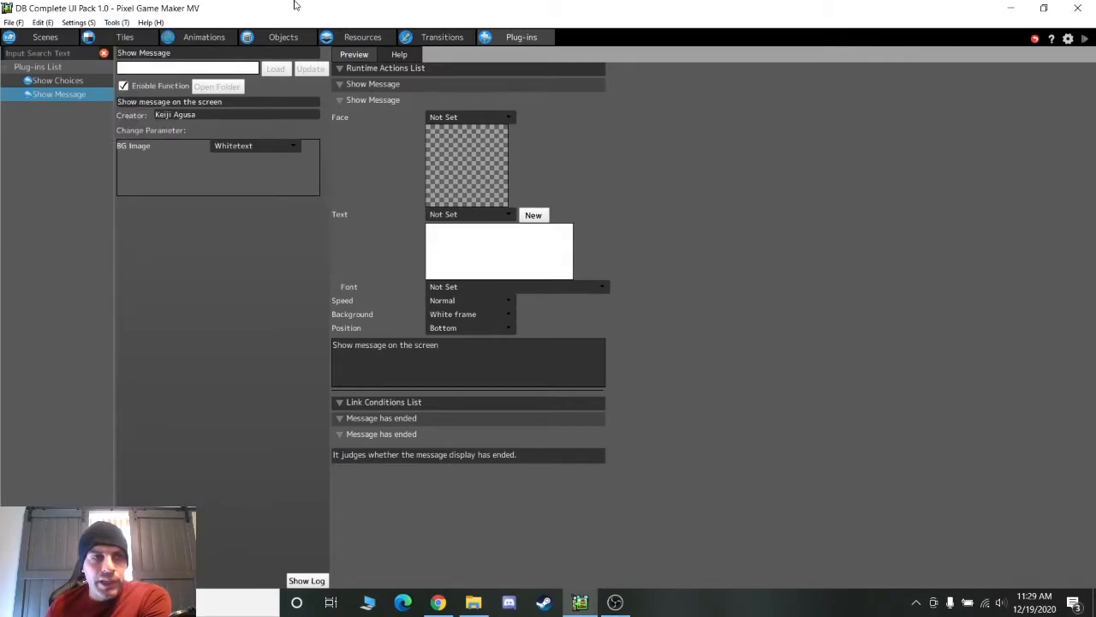
right_click(33, 117)
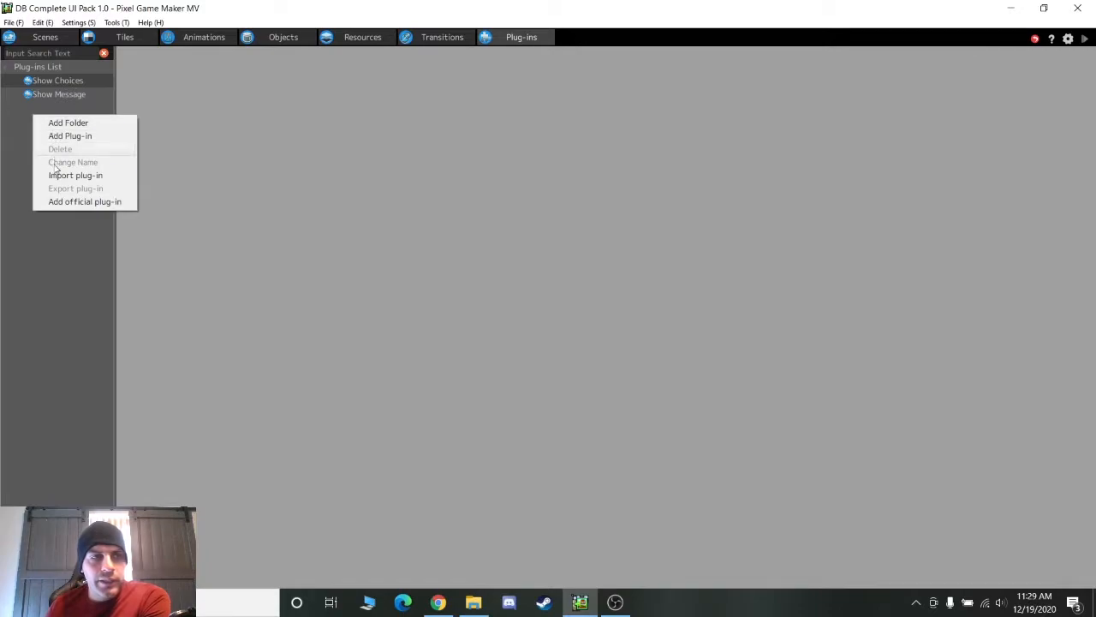
click(63, 202)
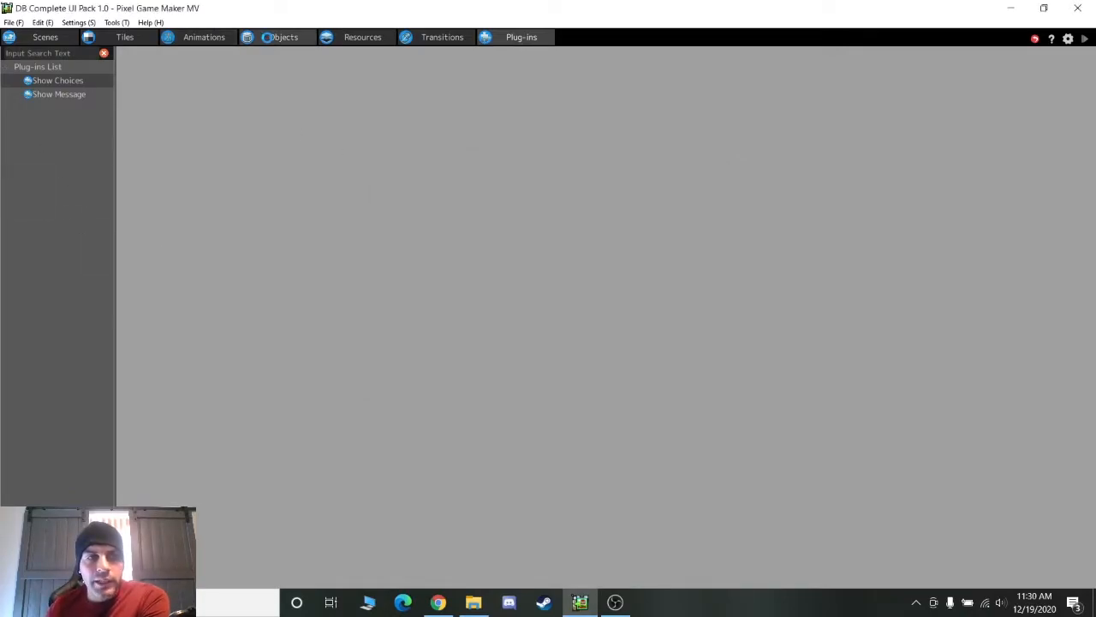
Close the plug-ins list, then review the Show choices Yes/No options and the Choice2 link condition
click(265, 41)
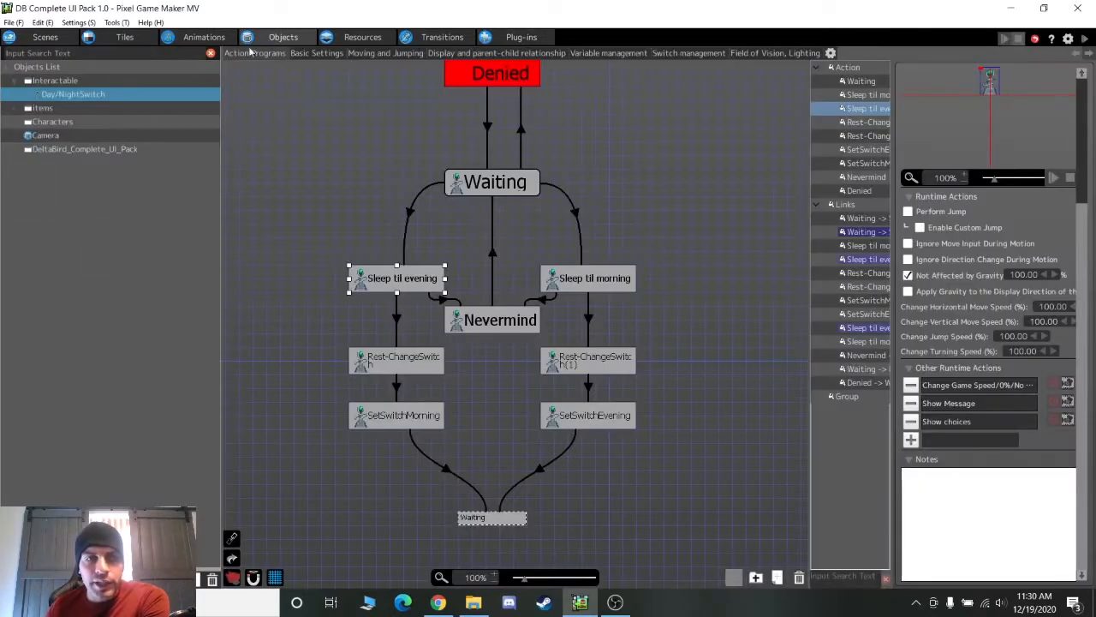
double_click(959, 422)
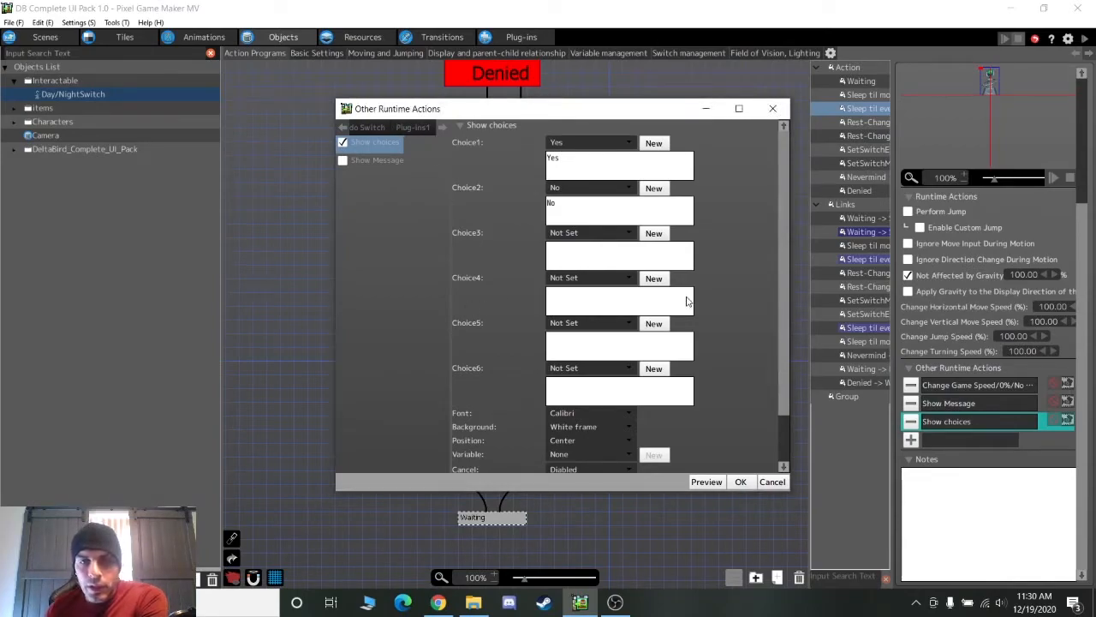
click(771, 484)
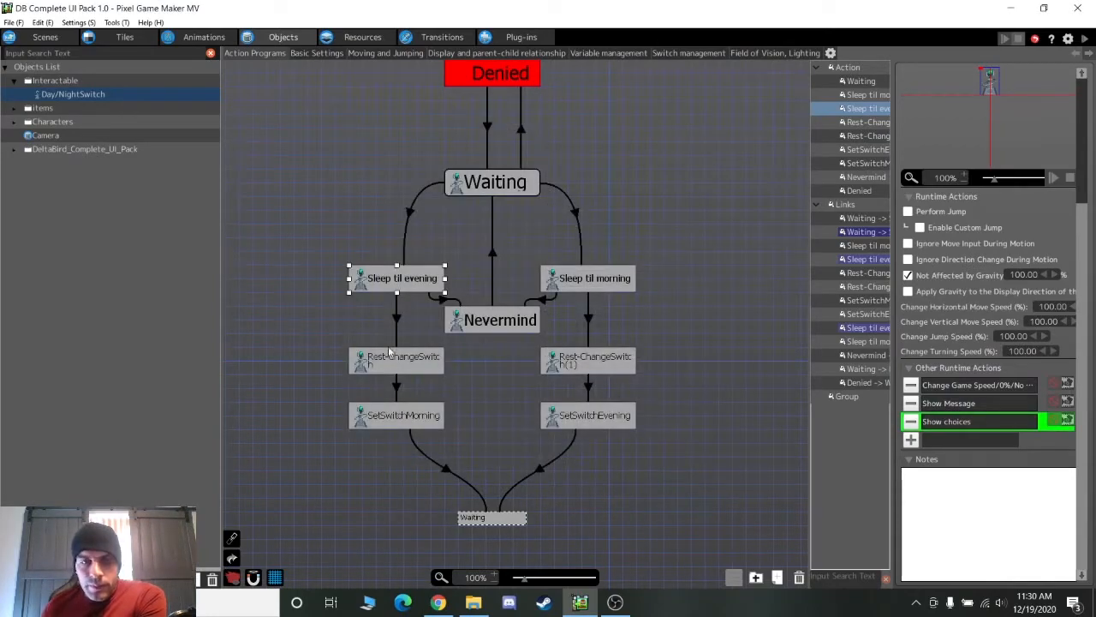
click(444, 302)
click(954, 279)
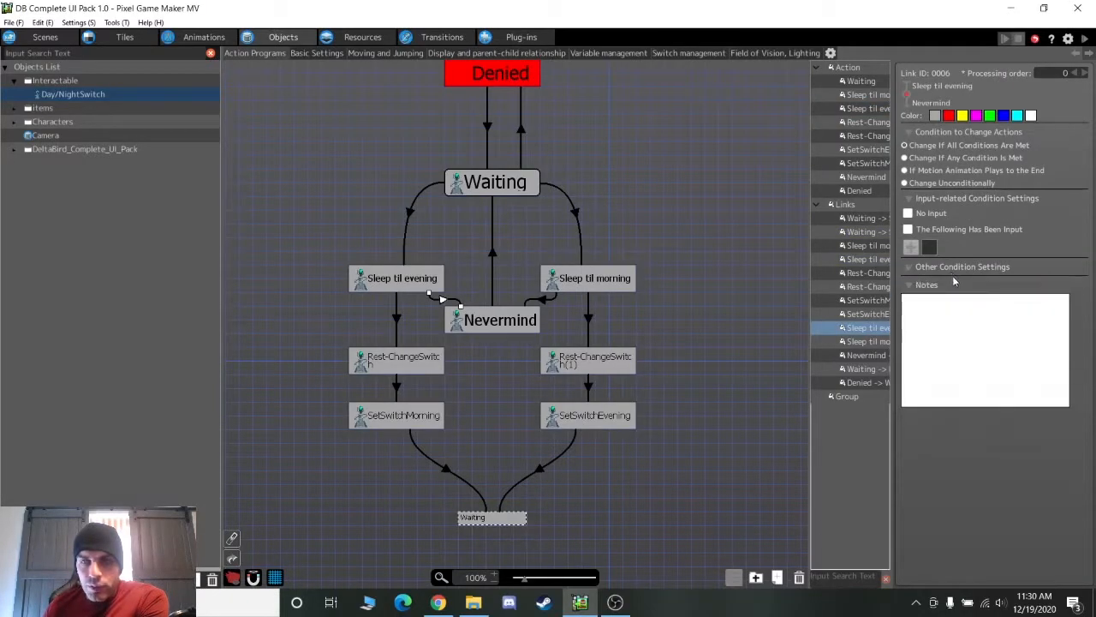
click(953, 269)
double_click(970, 288)
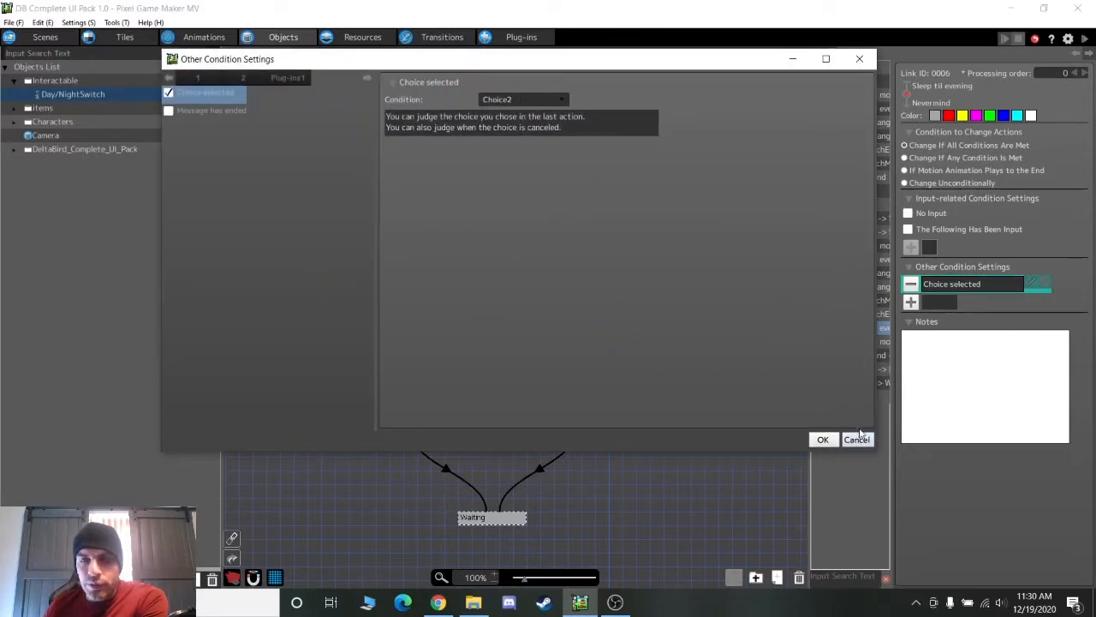
click(857, 437)
Review the Nevermind message settings and the Nevermind→Waiting link's Message has ended condition
click(479, 320)
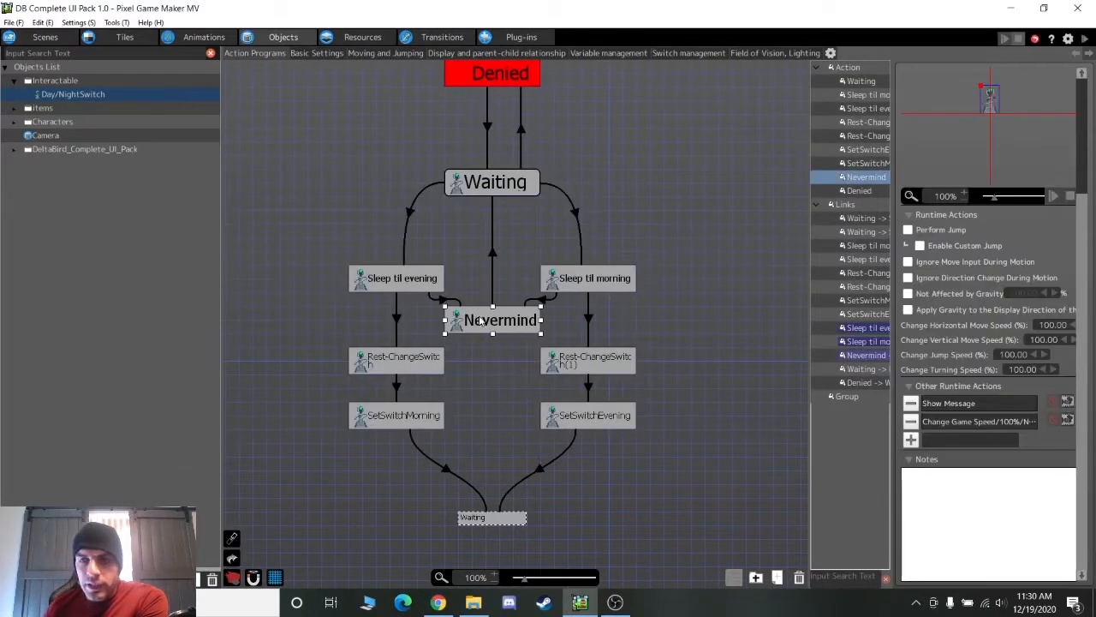
click(981, 422)
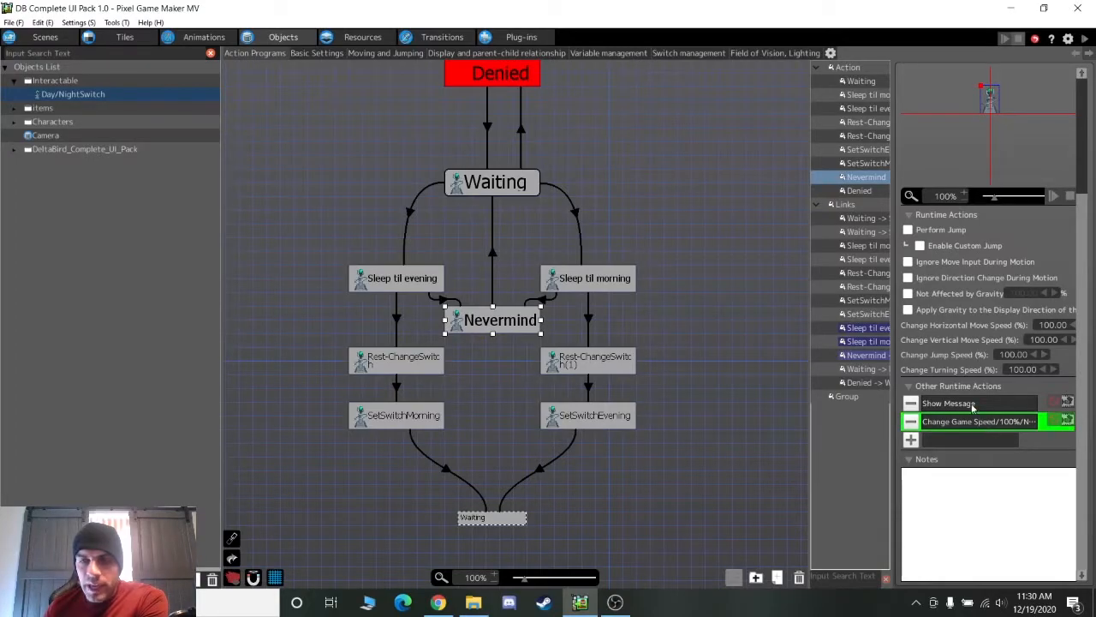
double_click(972, 404)
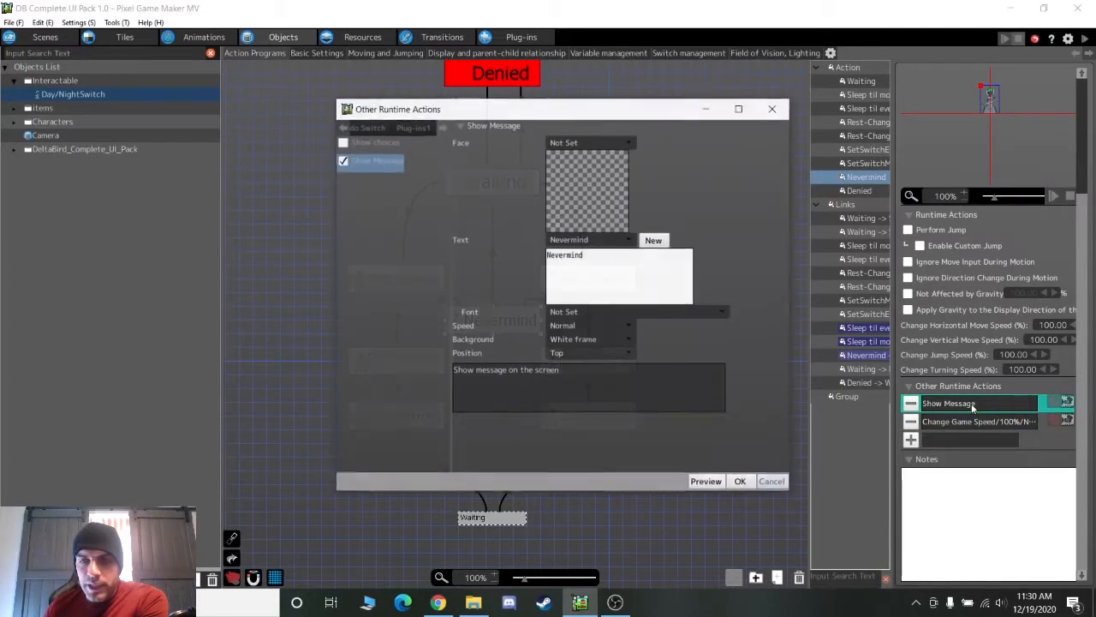
click(771, 483)
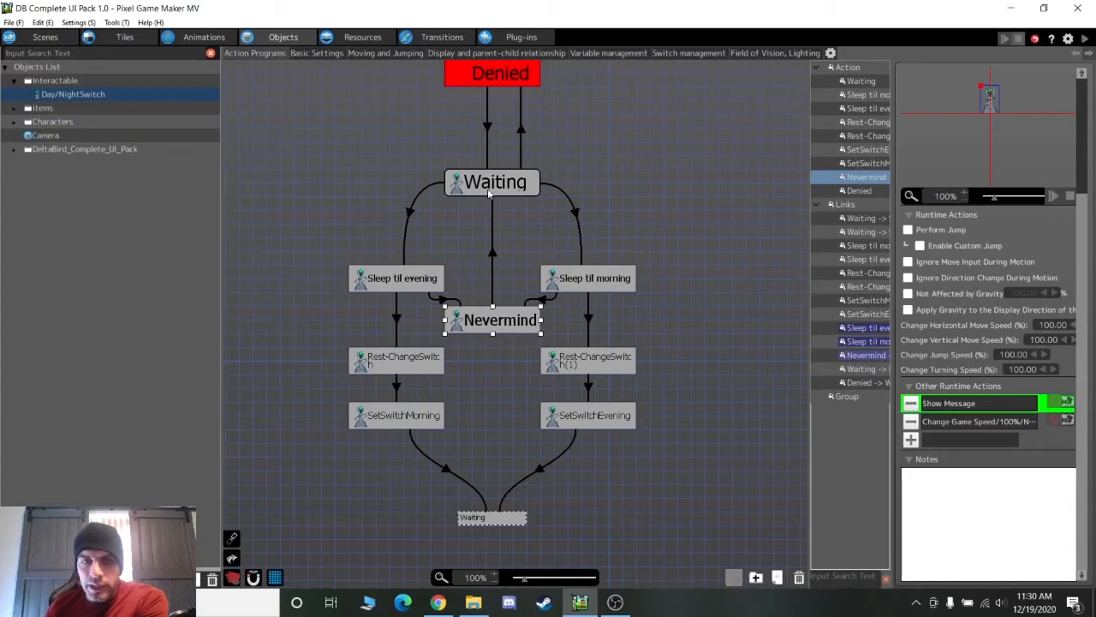
click(492, 239)
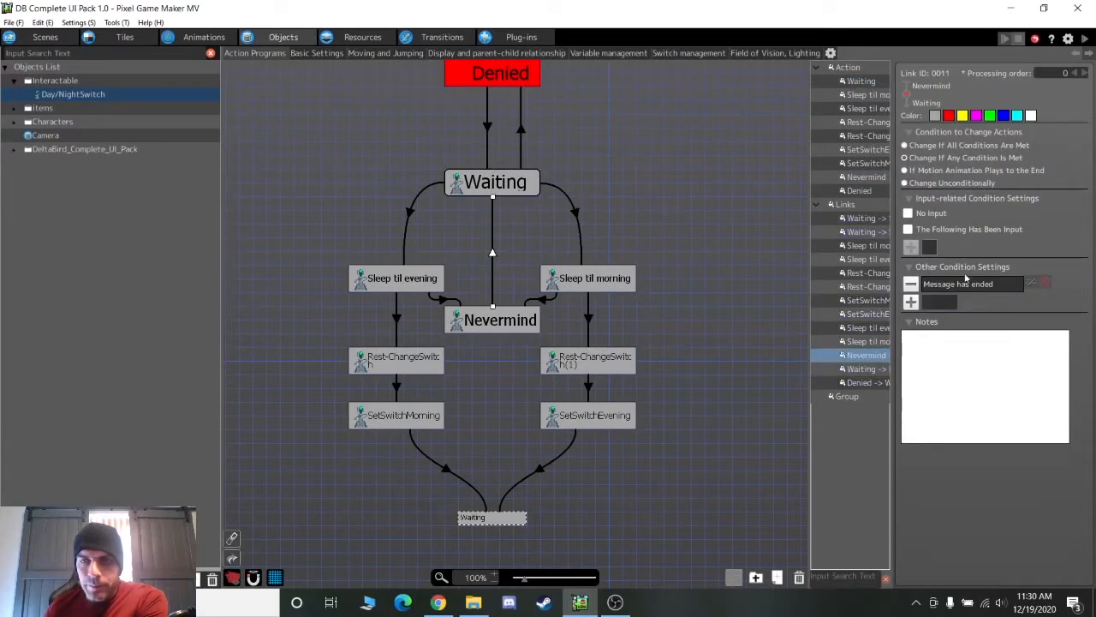
Review the Choice1 link condition, the Rest-ChangeSwitch screen effect and the 2.20-second timer
click(399, 324)
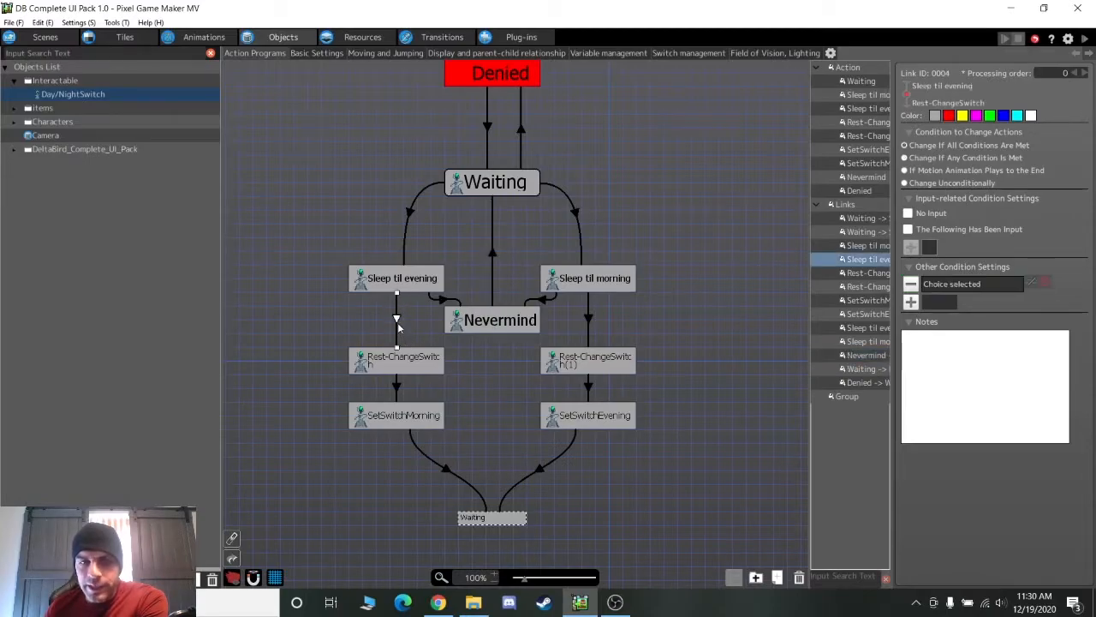
double_click(930, 285)
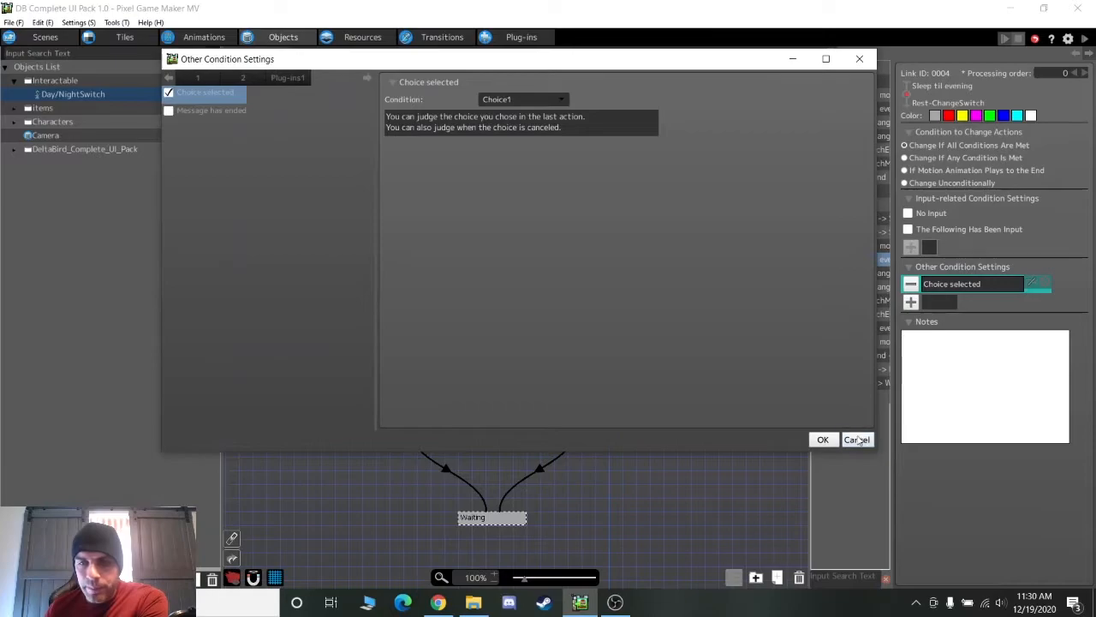
click(857, 438)
click(388, 374)
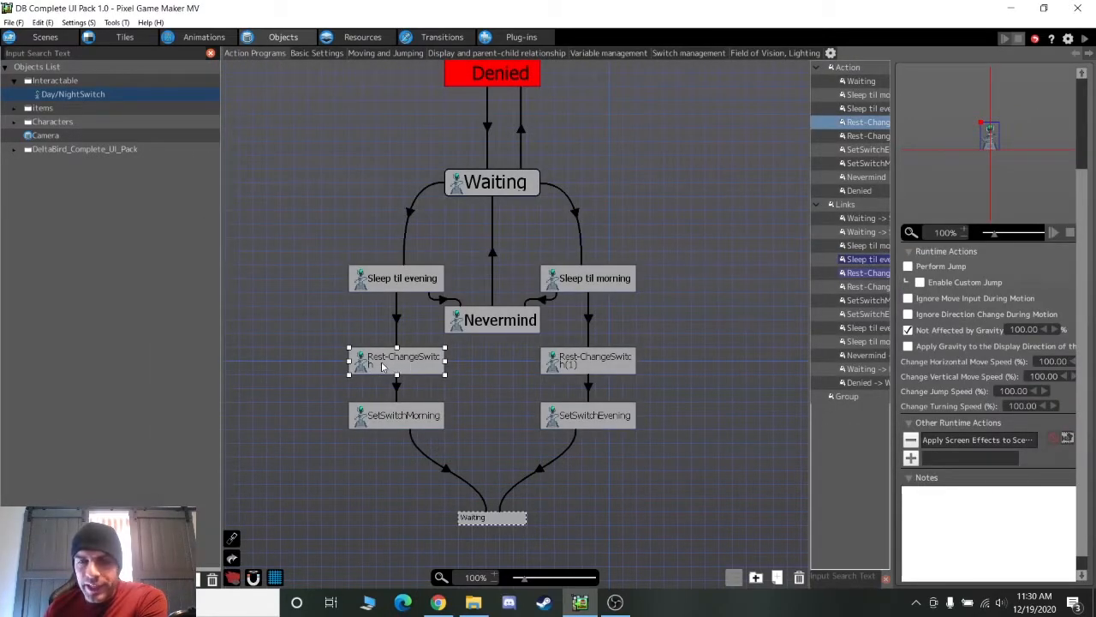
double_click(987, 441)
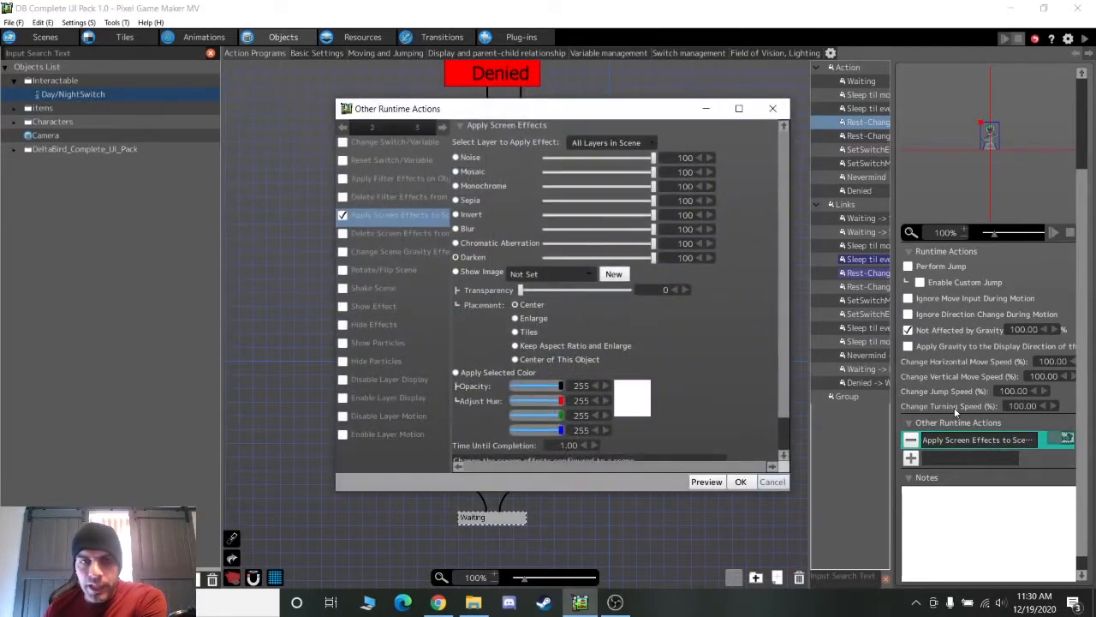
scroll(784, 297, down, 1)
scroll(788, 275, up, 1)
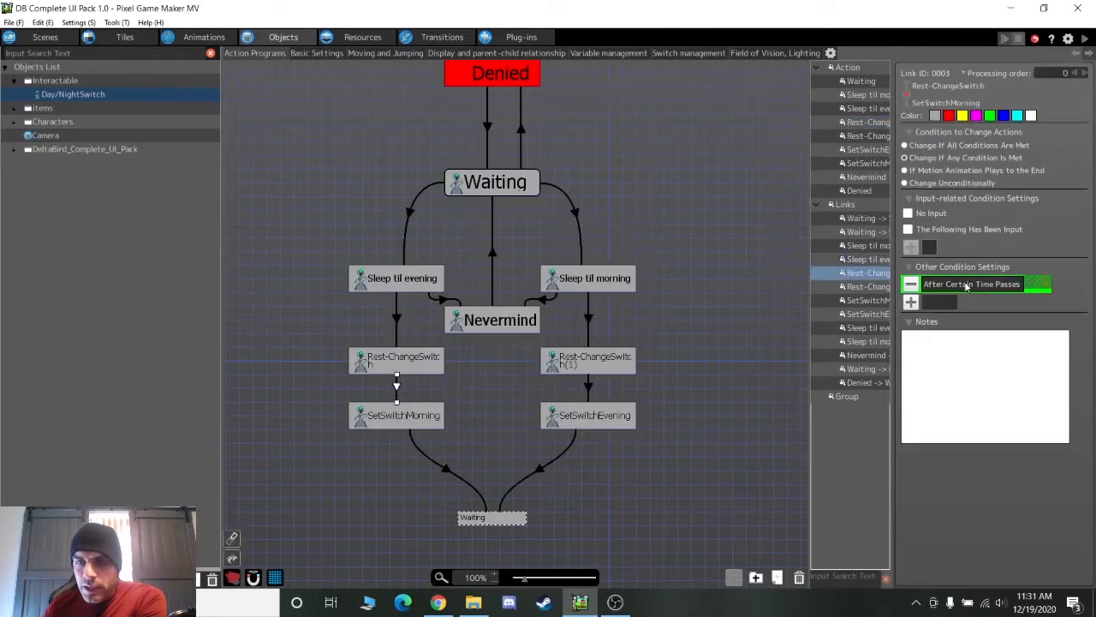
double_click(972, 283)
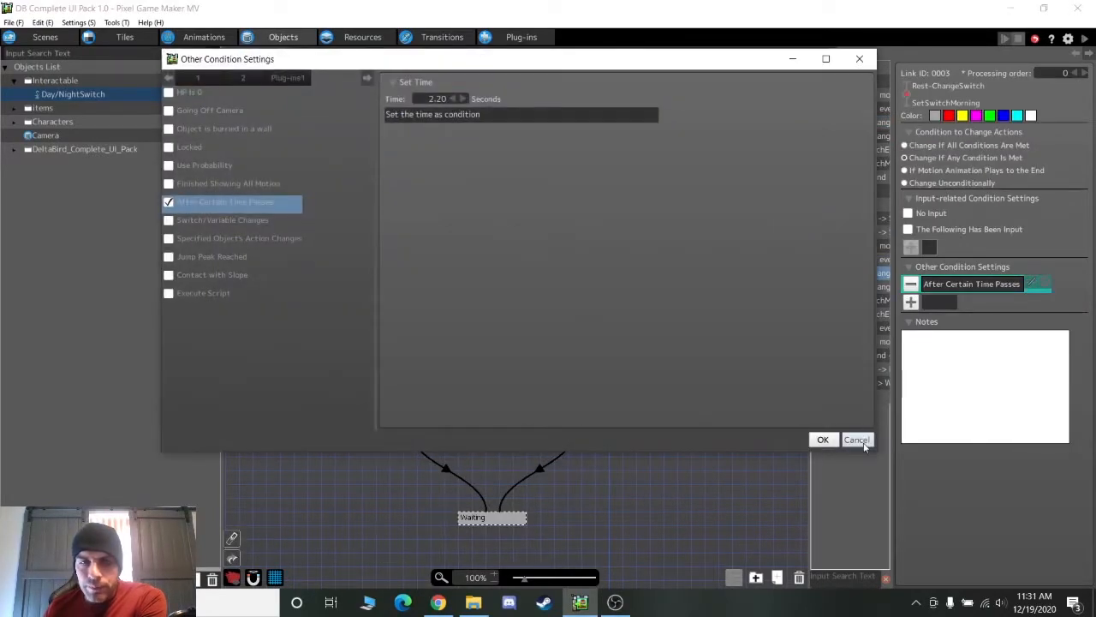
click(856, 438)
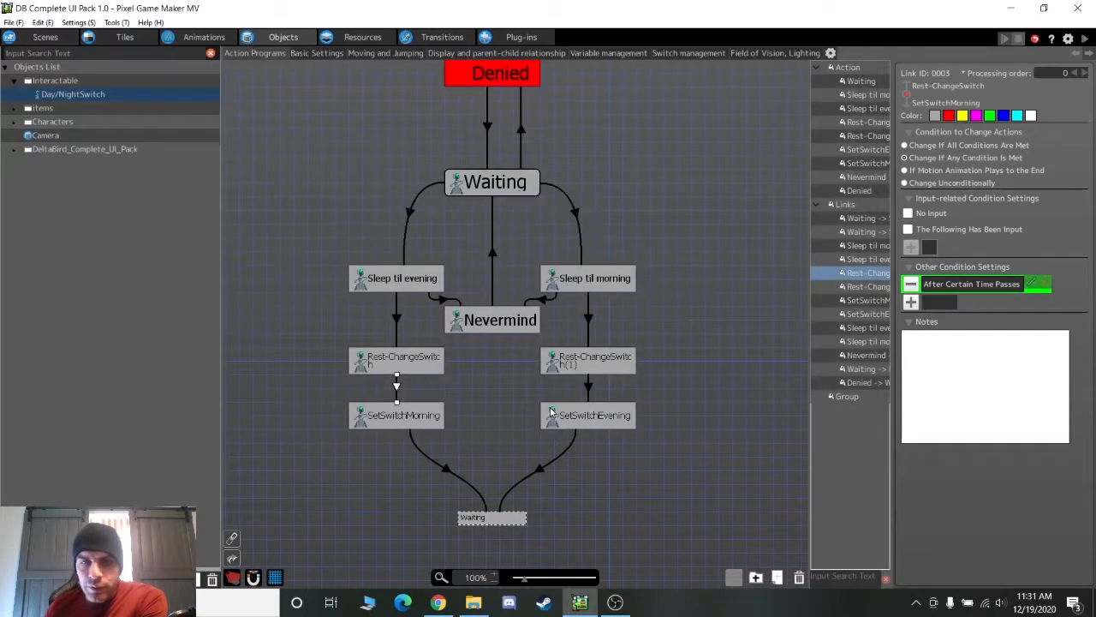
Check SetSwitchMorning's Nighttime switch change and the Waiting action, then expand the items folder
click(388, 416)
double_click(946, 442)
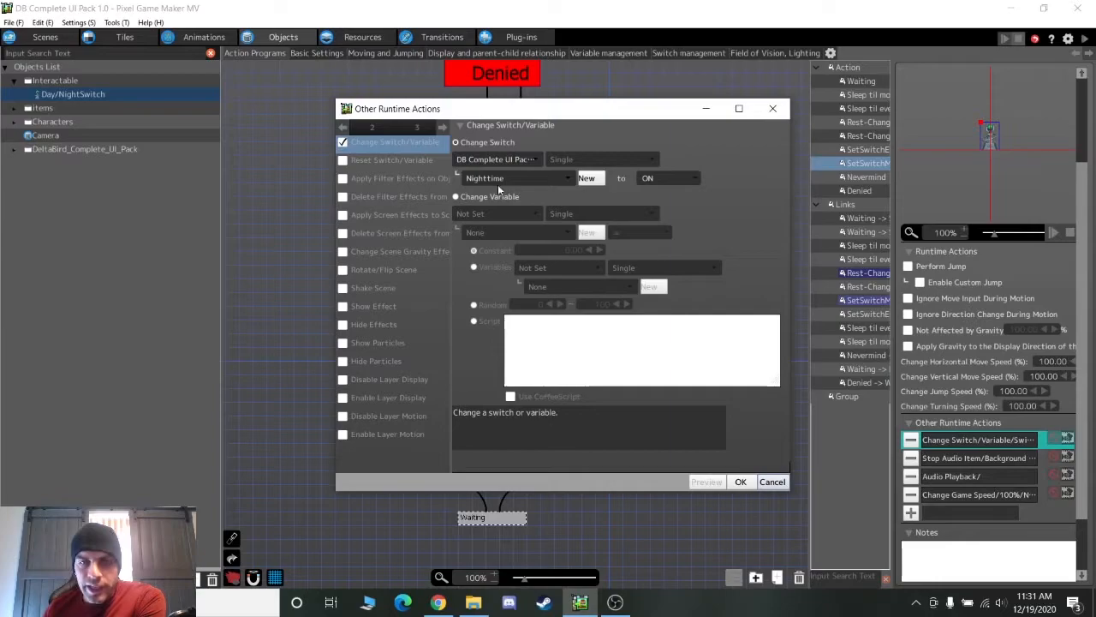
click(772, 481)
click(492, 492)
click(484, 525)
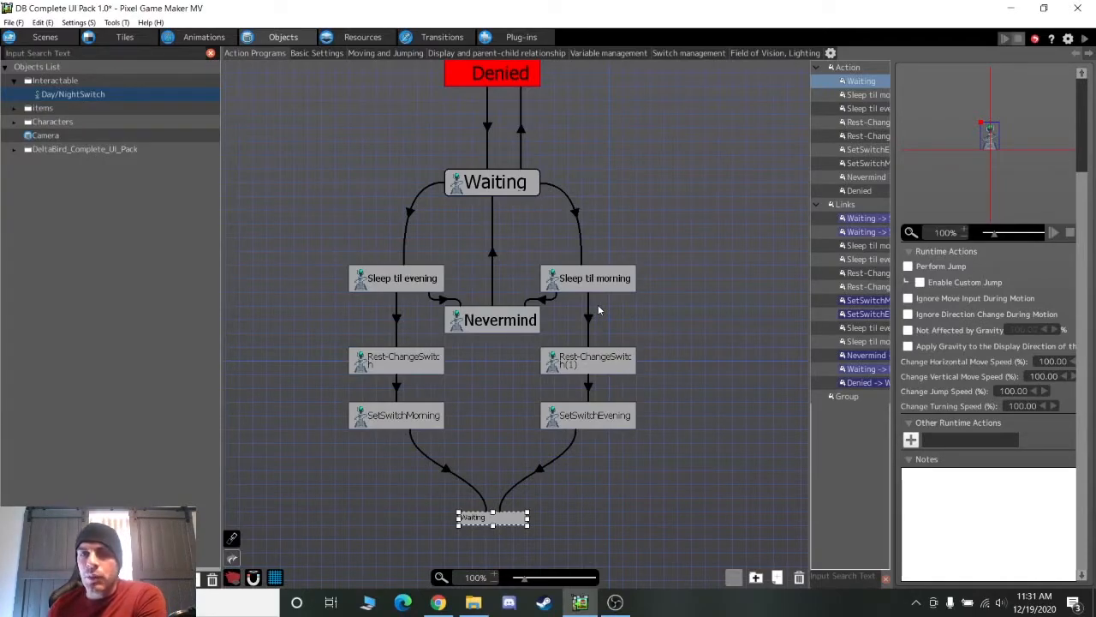
click(14, 109)
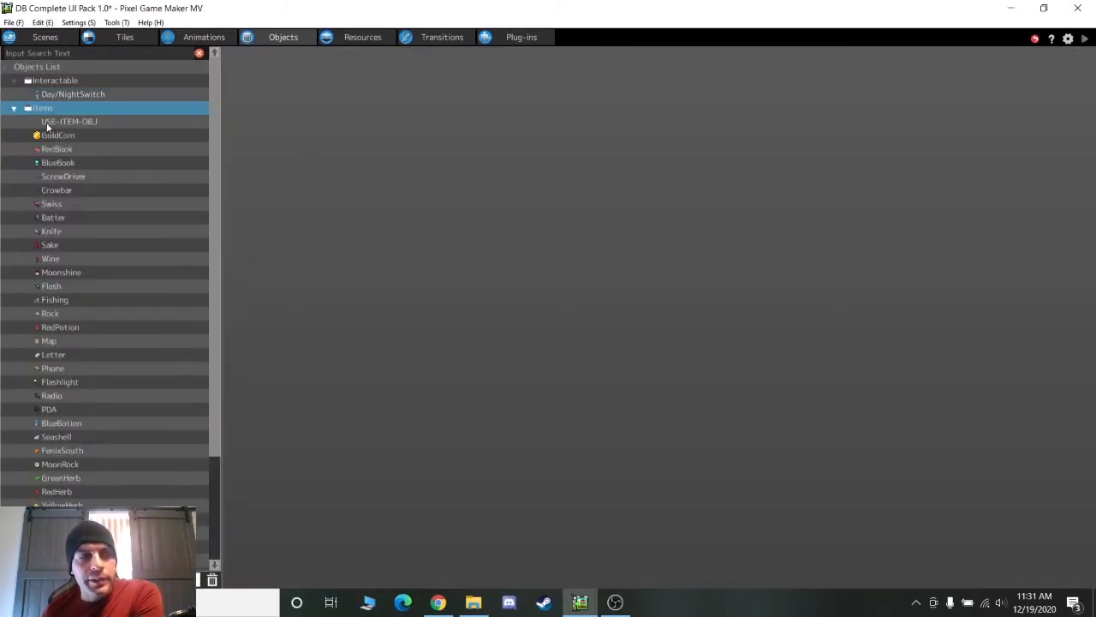
Open the USE-ITEM-OBJ action program and check the Standby→Call Redbook switch/variable condition
click(55, 122)
scroll(399, 204, up, 2)
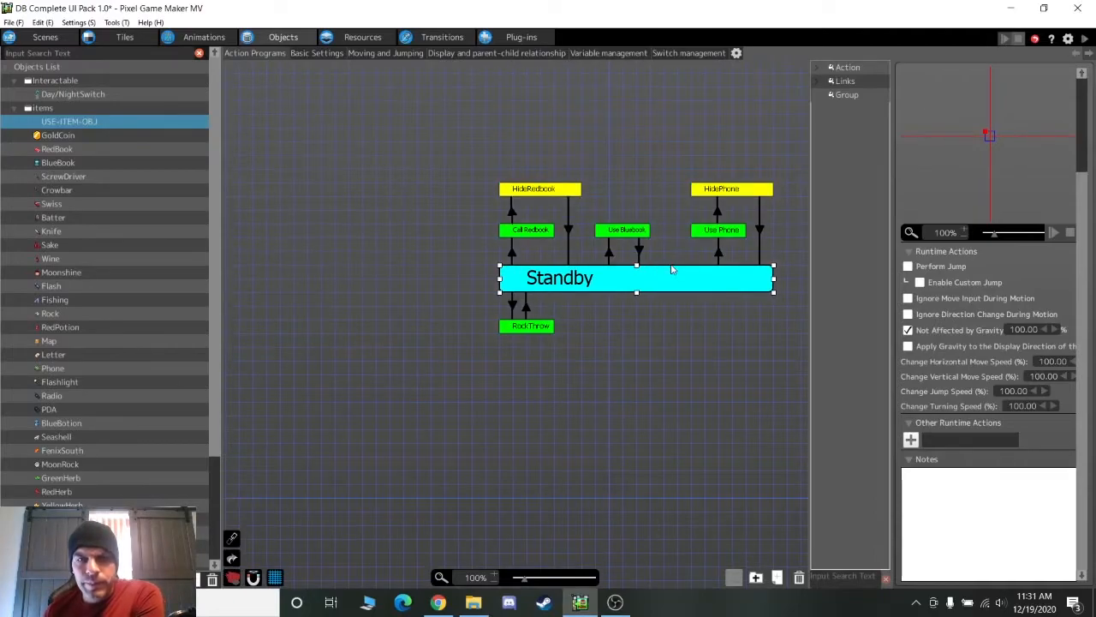
middle_drag(675, 271, 528, 284)
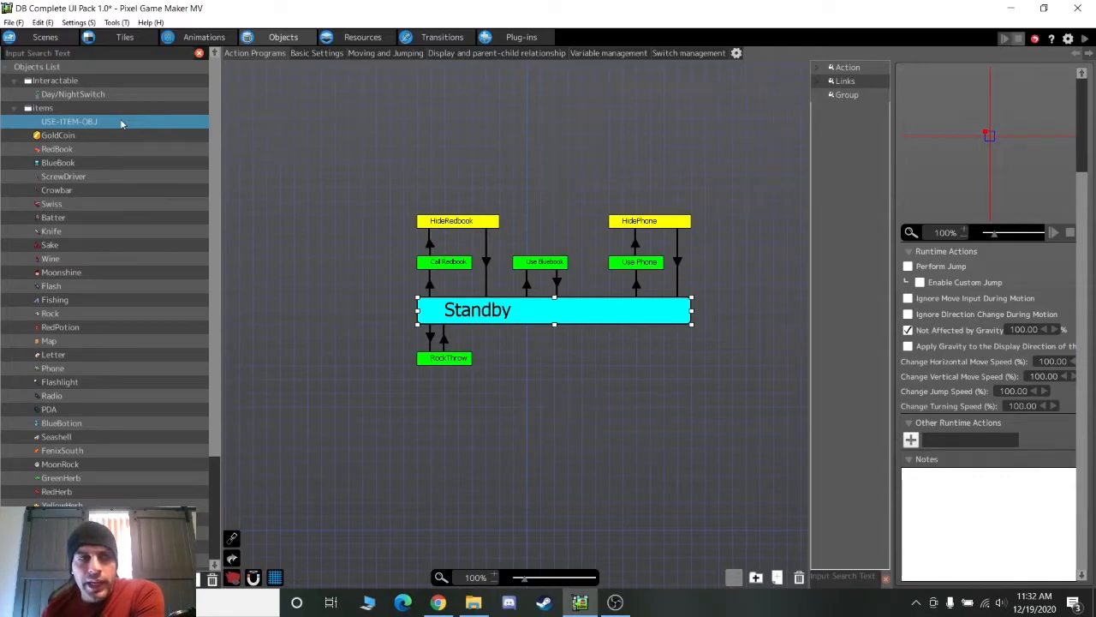
click(429, 286)
double_click(953, 305)
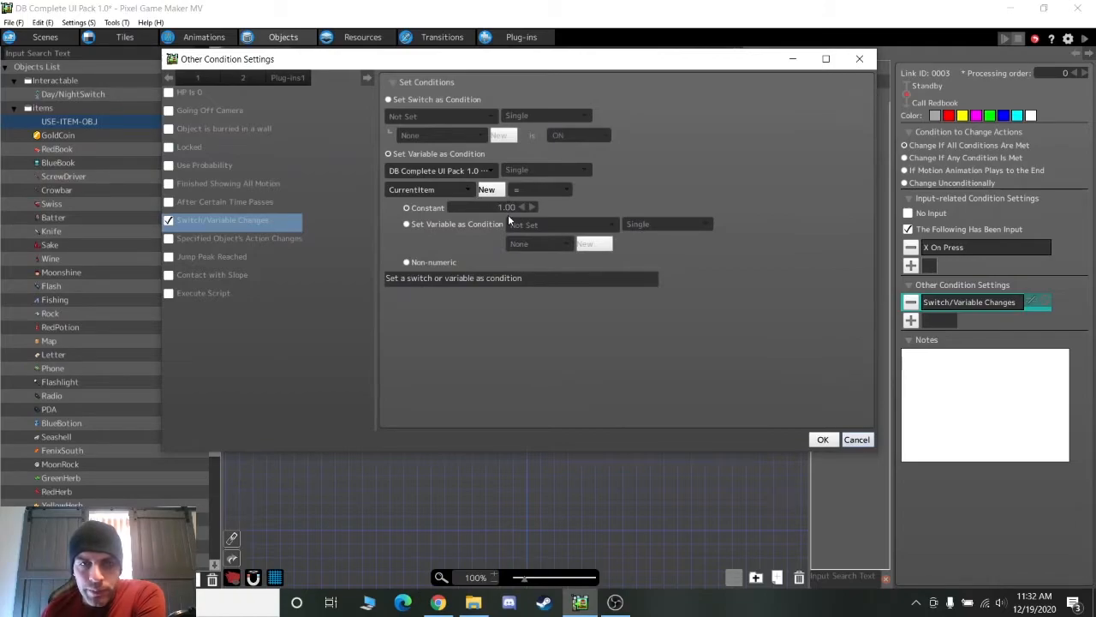
click(855, 438)
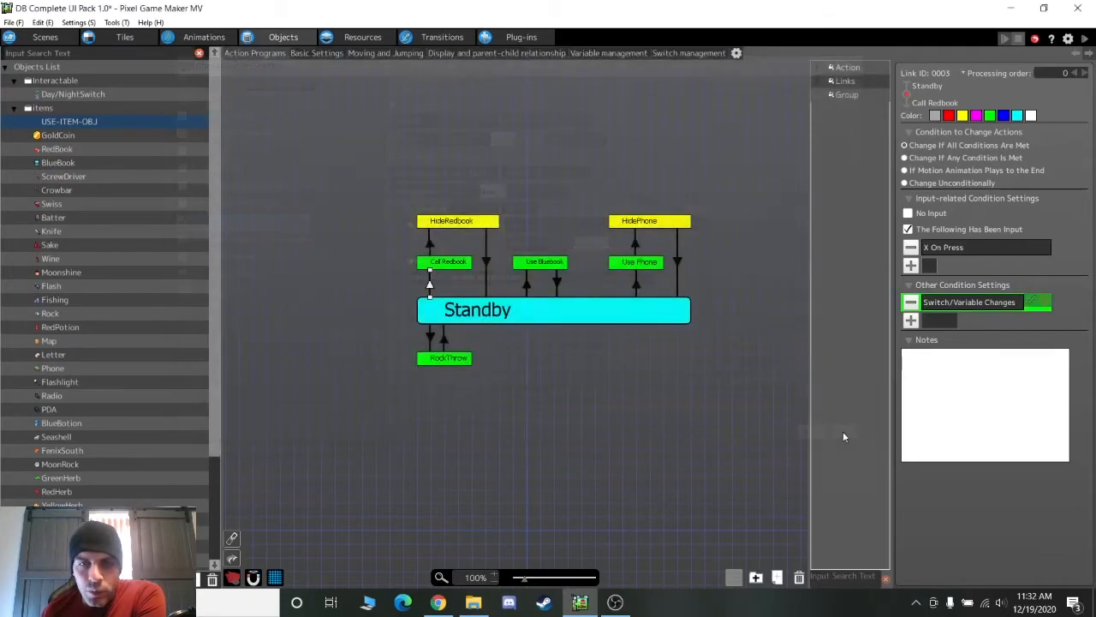
Review Call Redbook's RedBook menu-screen action and its HideRedbook link's A/B/X On Press conditions
click(436, 266)
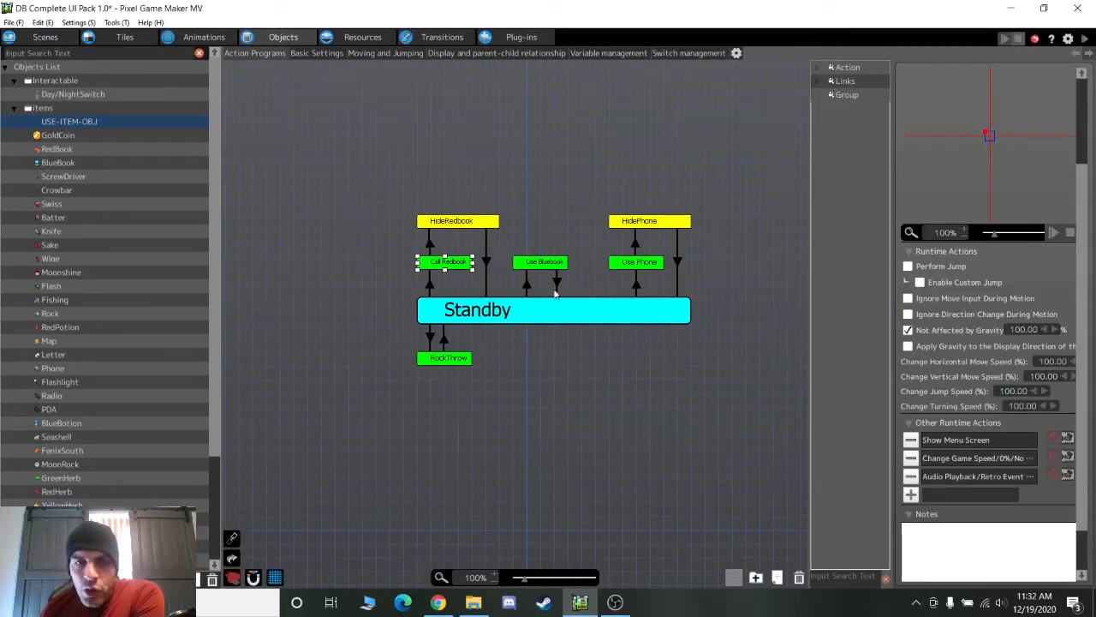
double_click(961, 441)
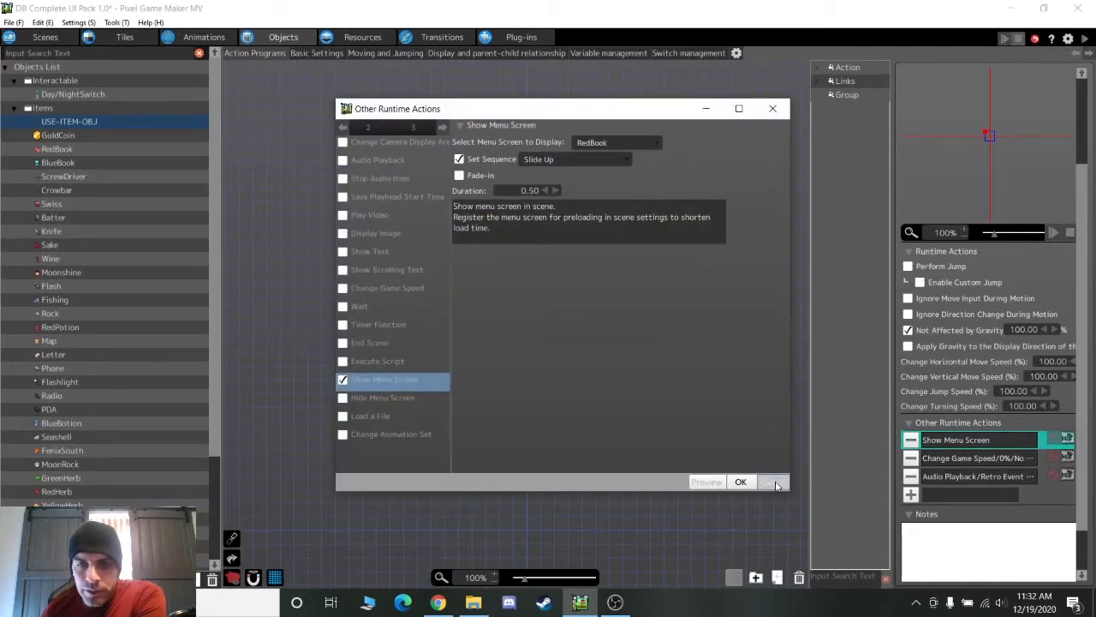
click(771, 482)
click(985, 459)
click(997, 482)
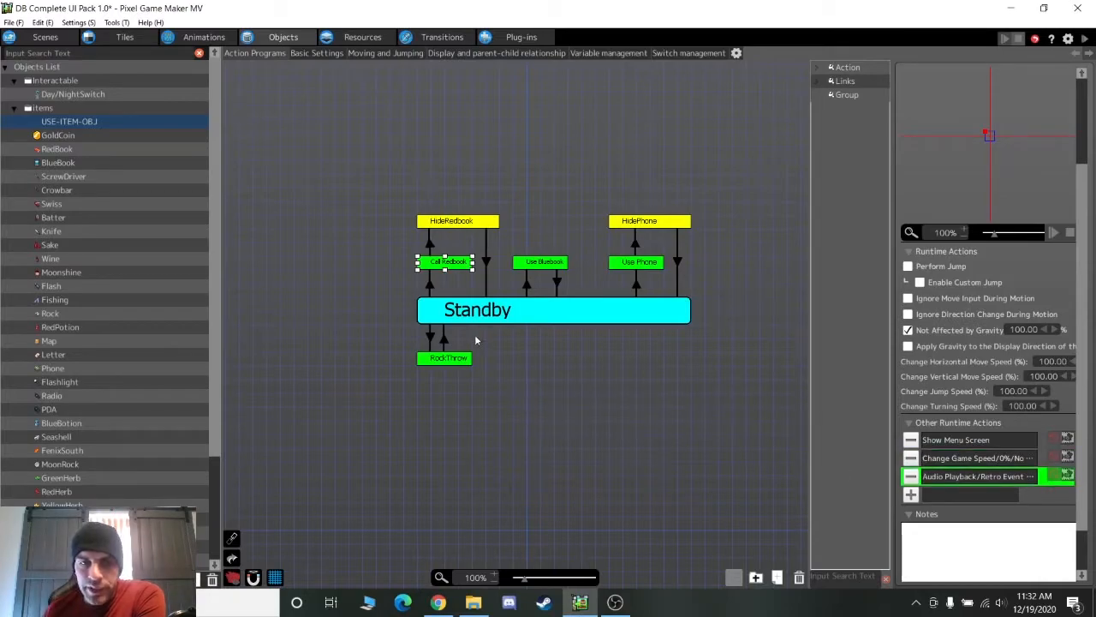
click(430, 242)
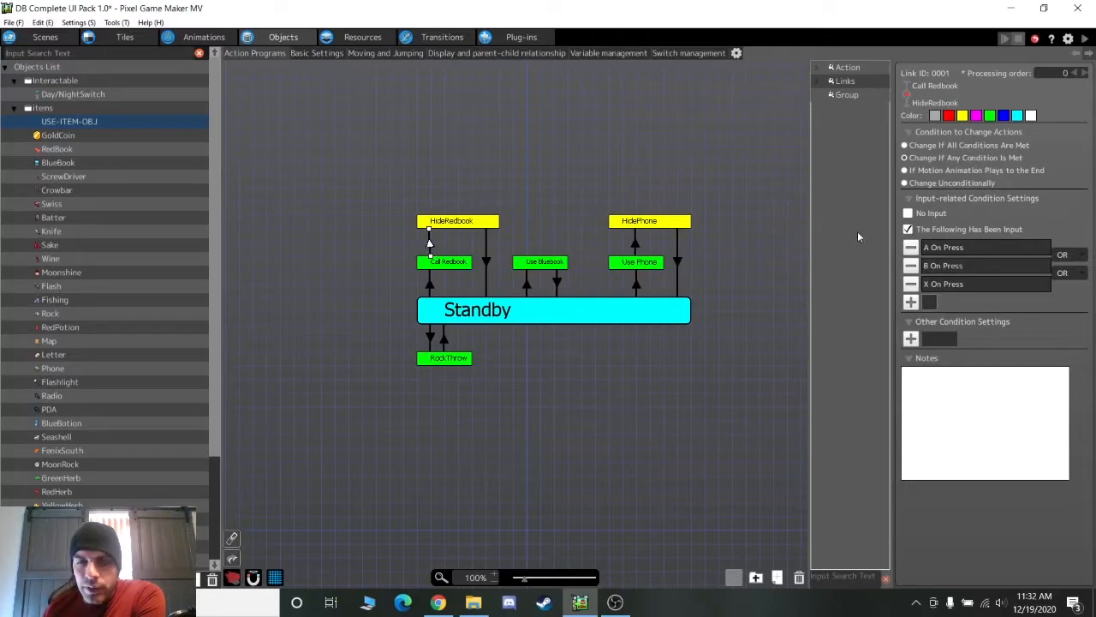
Inspect HideRedbook, then the Use Bluebook link's Switch/Variable Changes condition, closing it unchanged
click(479, 222)
click(482, 253)
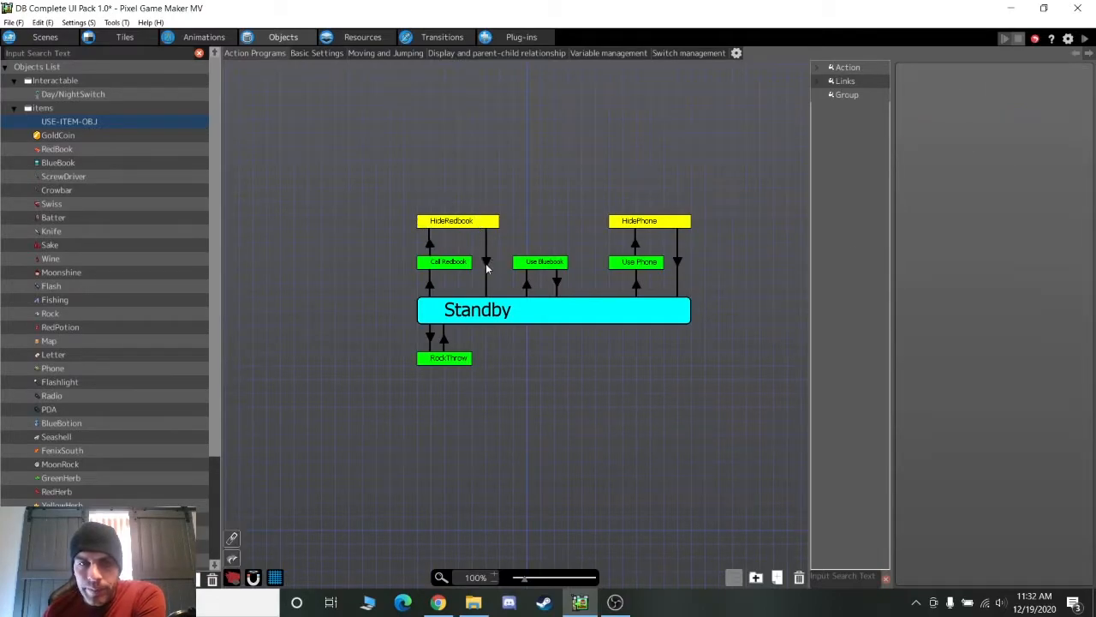
click(486, 266)
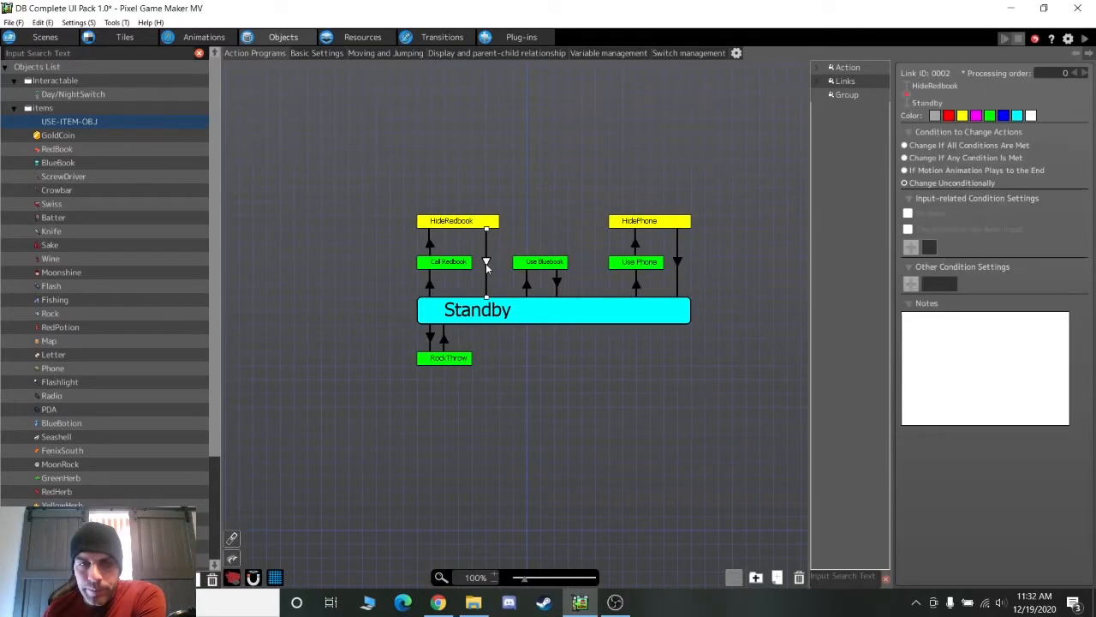
click(537, 262)
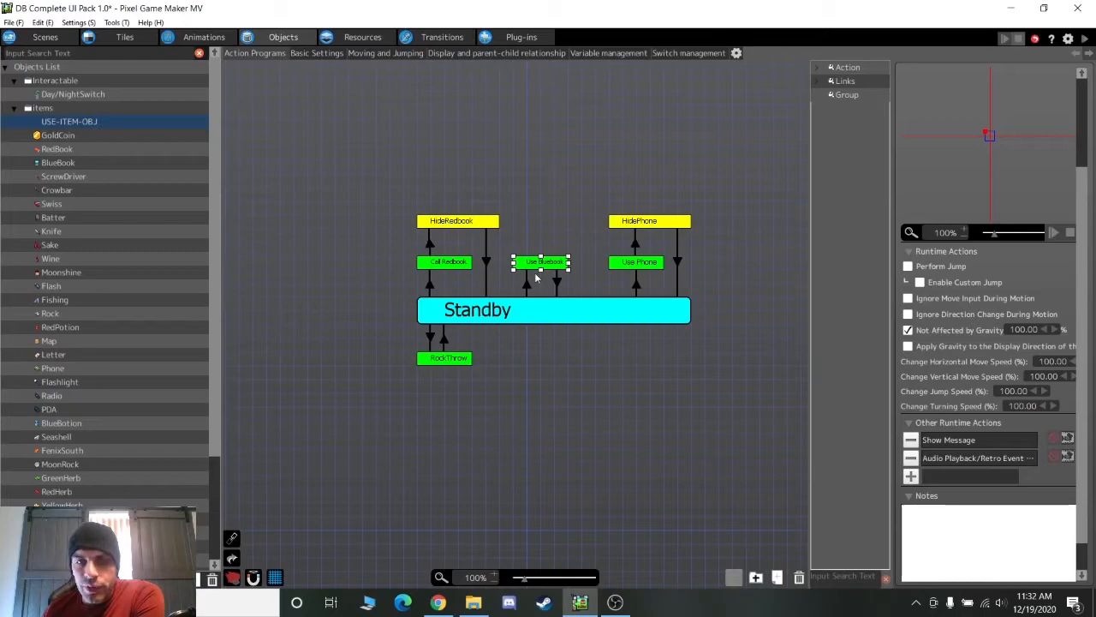
click(527, 284)
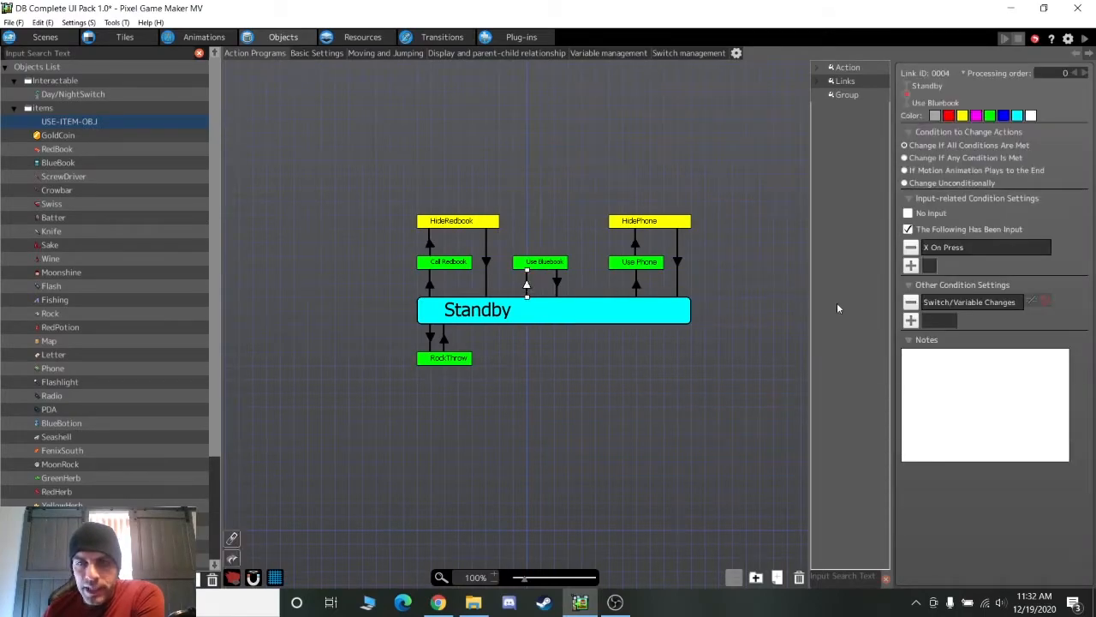
double_click(962, 305)
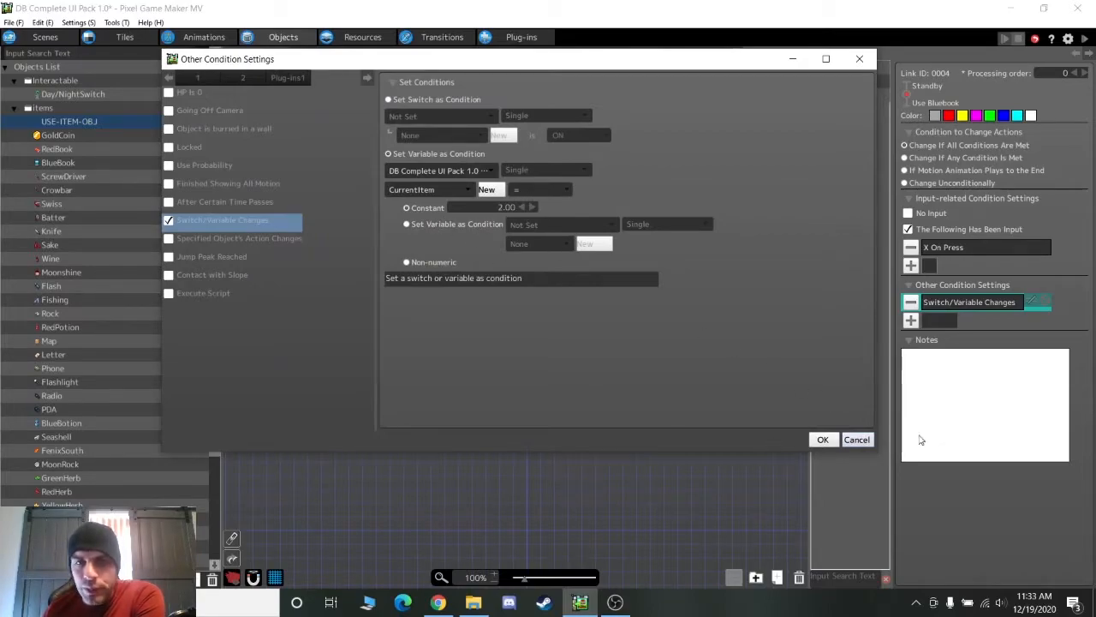
click(857, 440)
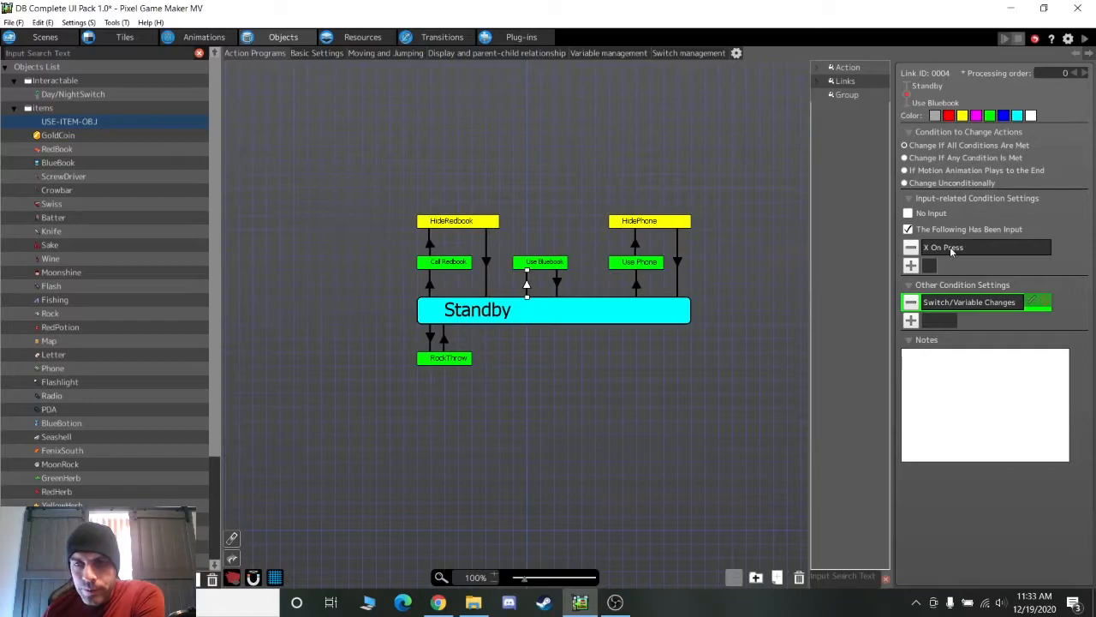
View Use Bluebook's Show Message and Retro Event sound playback actions, cancelling each without changes
click(545, 264)
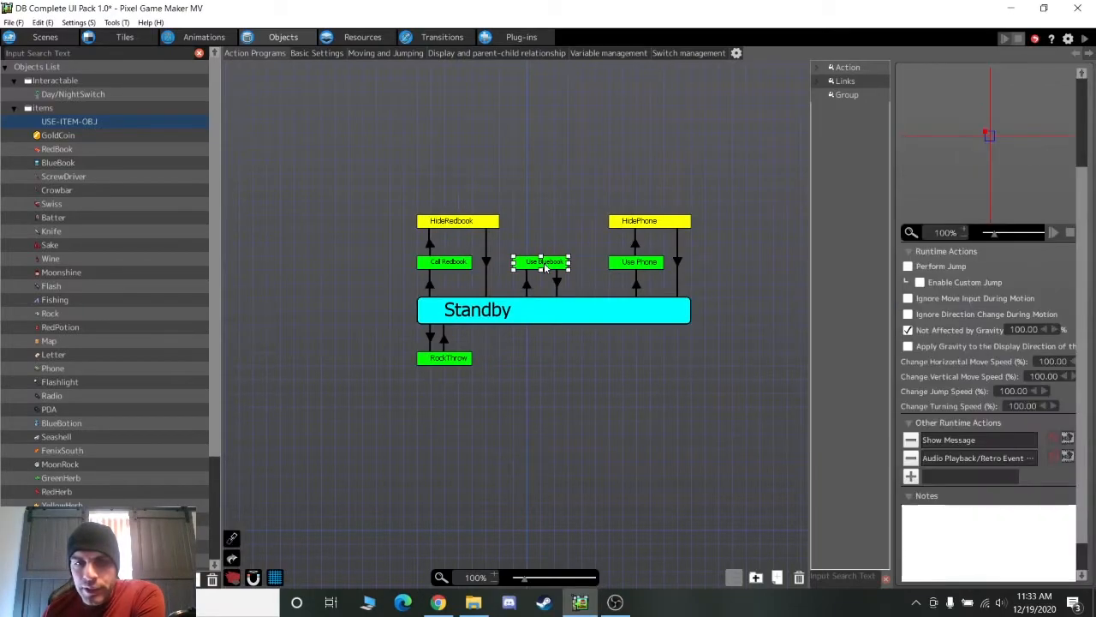
double_click(947, 441)
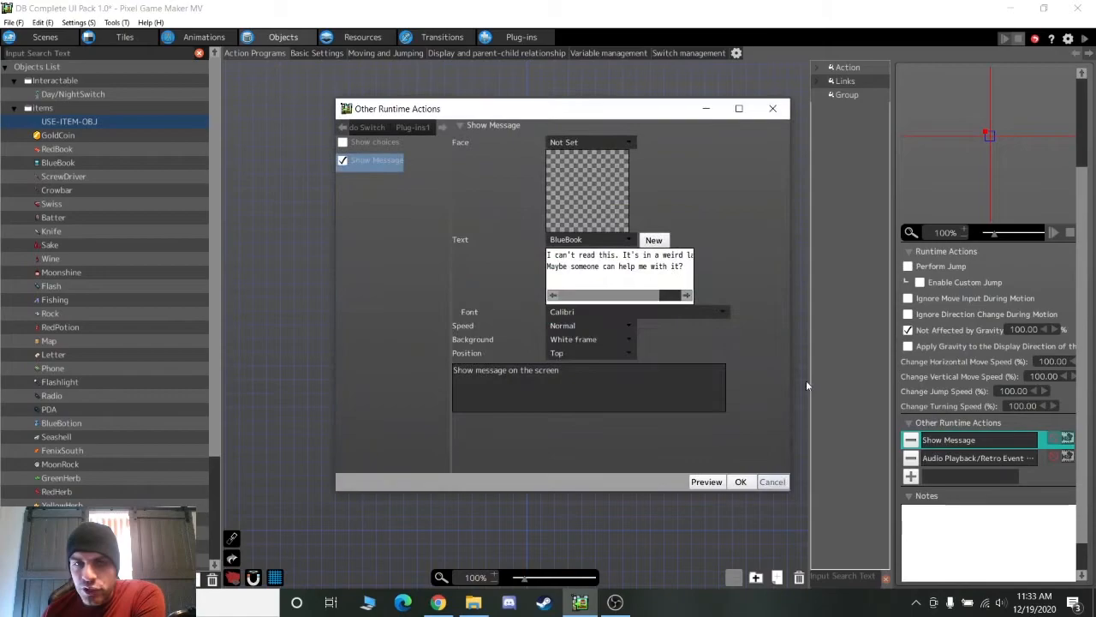
click(767, 479)
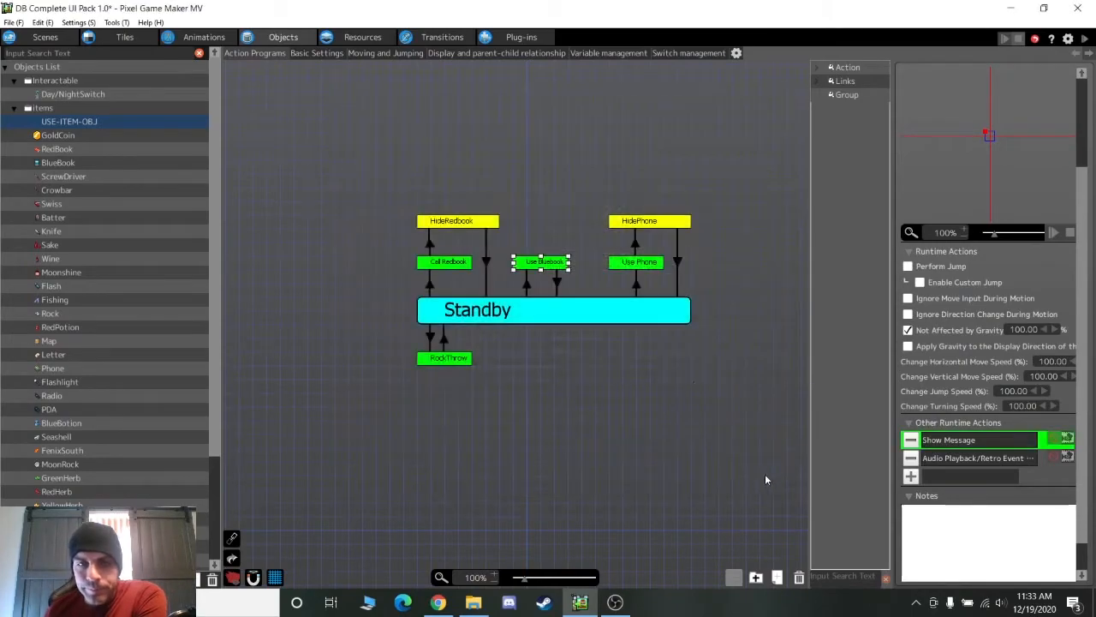
double_click(936, 458)
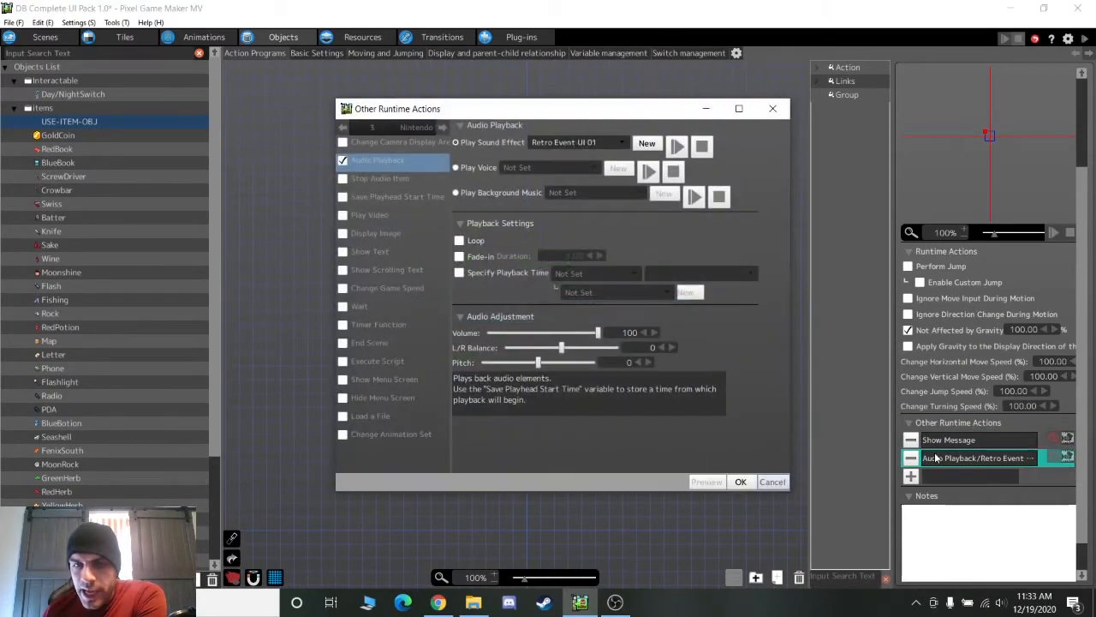
click(771, 481)
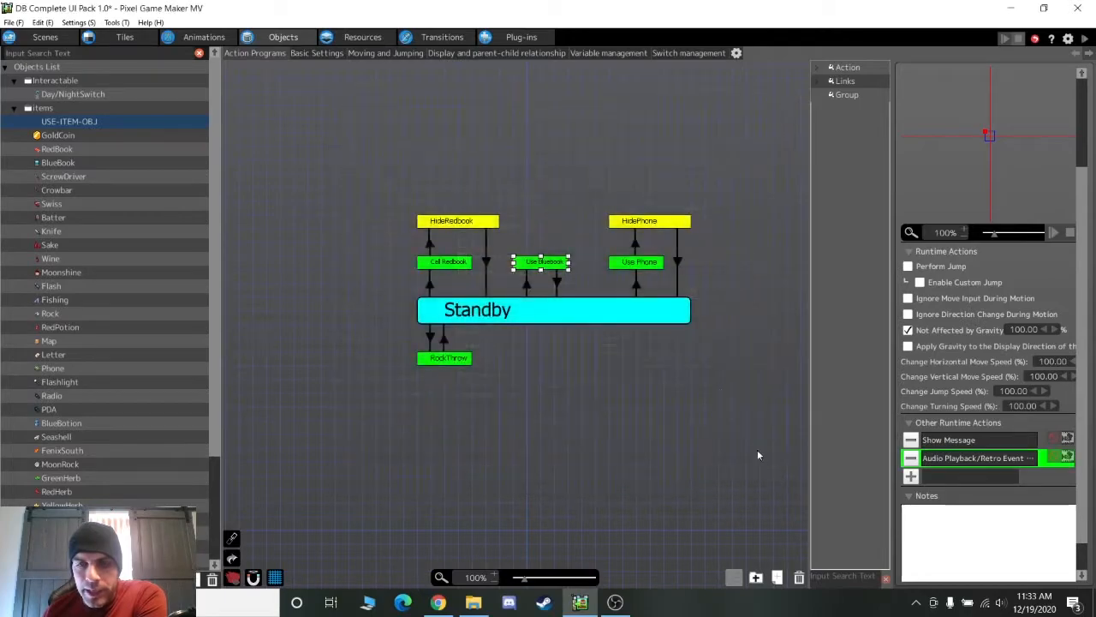
click(909, 458)
Select the Use Phone action and briefly preview the GoldCoin object's action program
click(638, 264)
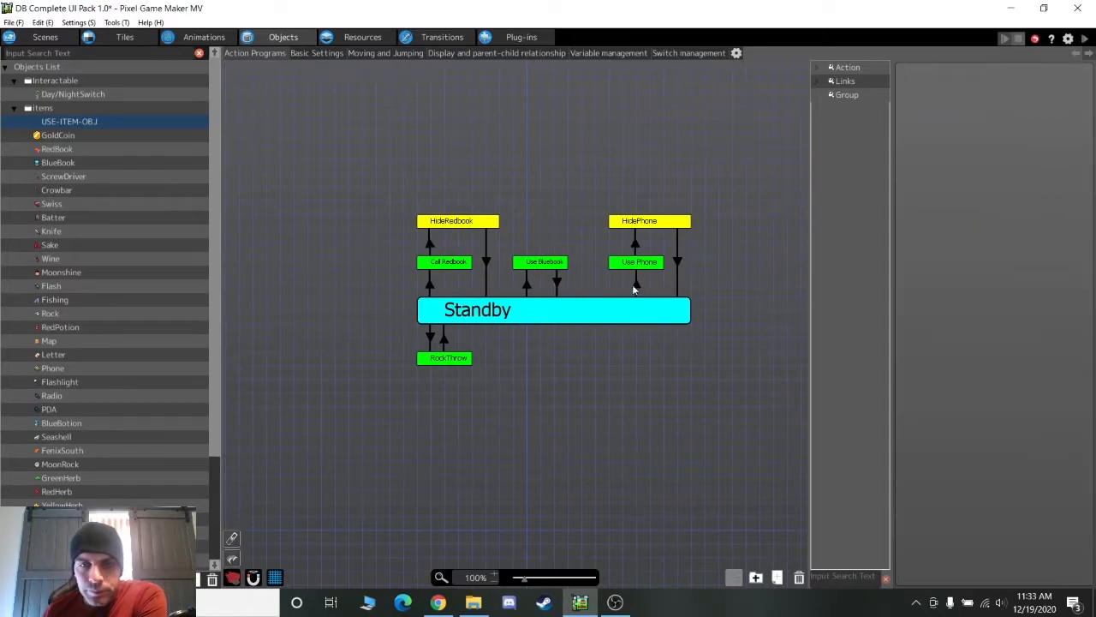
click(85, 134)
click(86, 120)
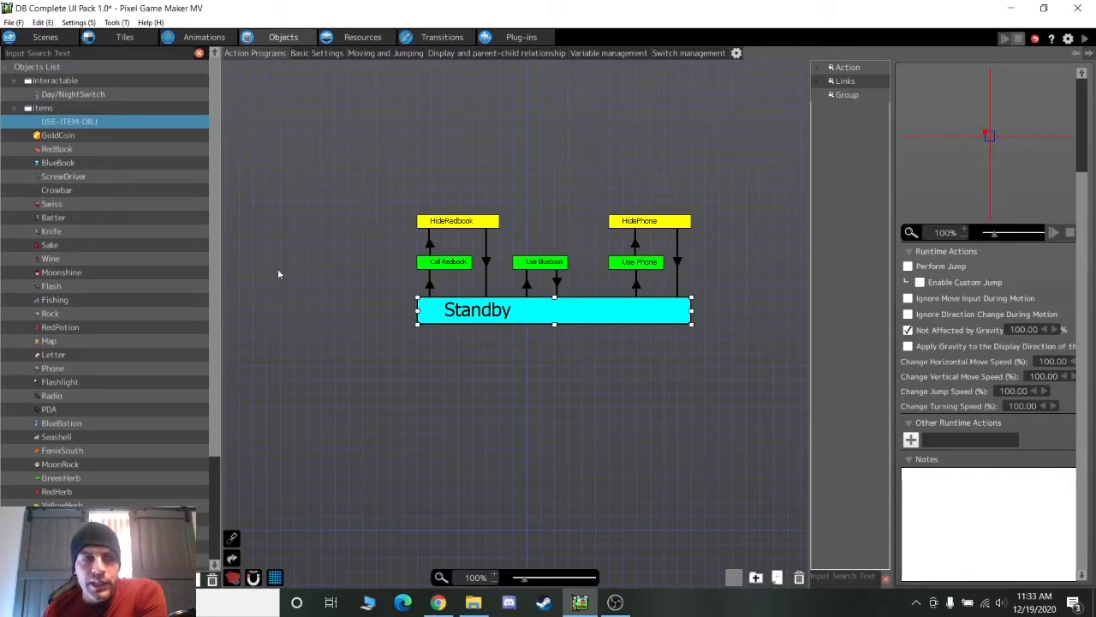
Compare the GoldCoin and RedBook items' Idle-to-destroy action programs
click(97, 135)
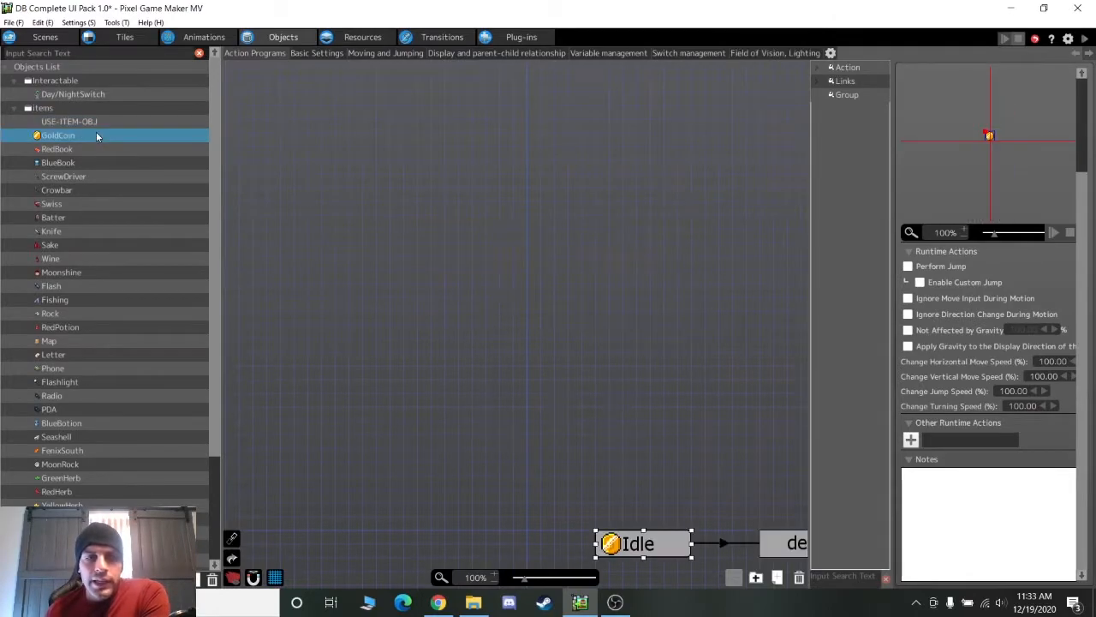
drag(634, 464, 409, 245)
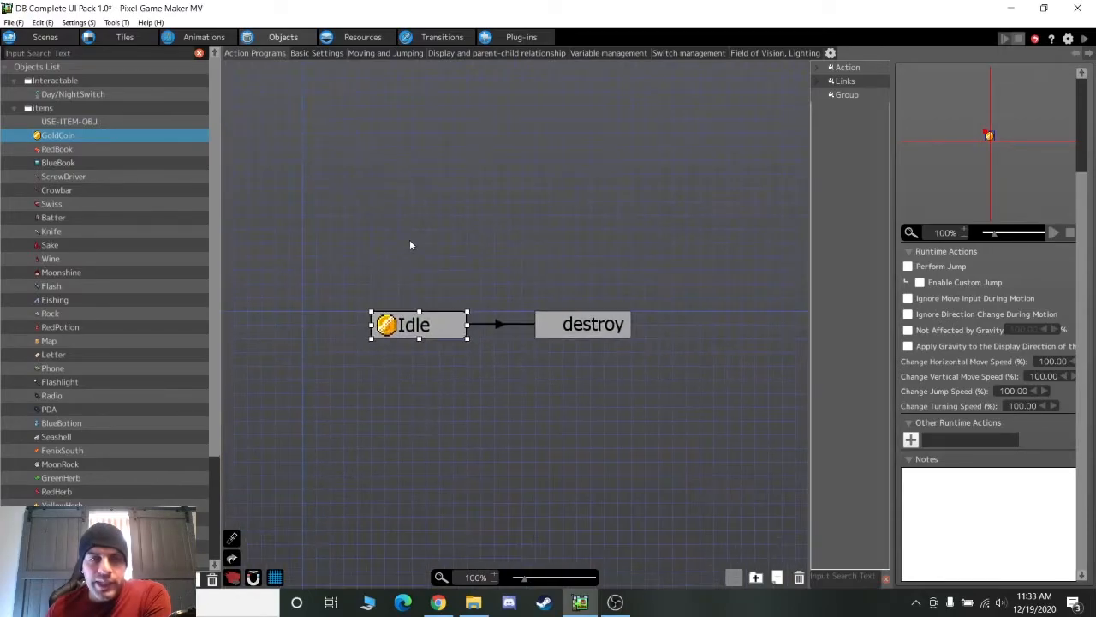
click(98, 149)
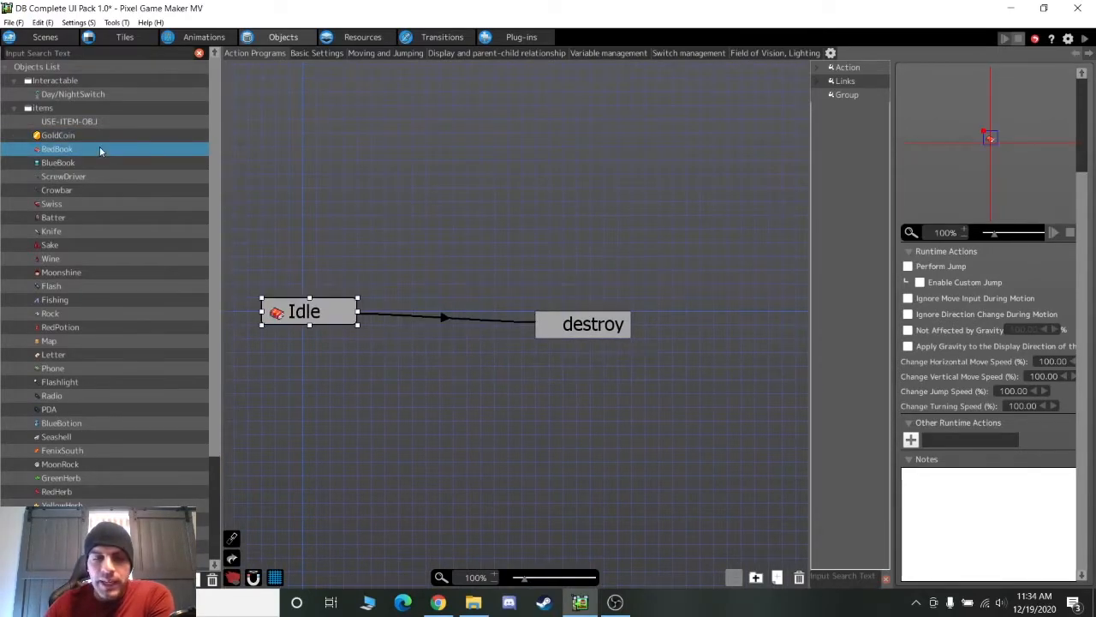
Move the Swiss object's Idle node up and view its Field of Vision, Lighting settings
key(Down)
key(Down)
key(Down)
key(Down)
key(Down)
key(Down)
key(Down)
key(Up)
key(Up)
key(Up)
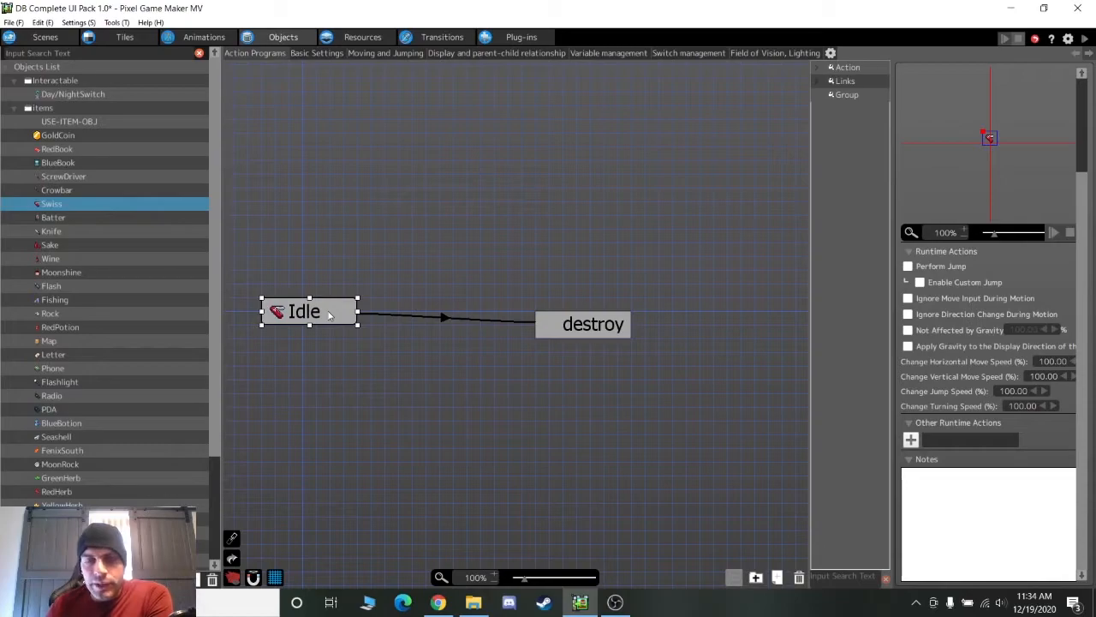
drag(328, 311, 396, 283)
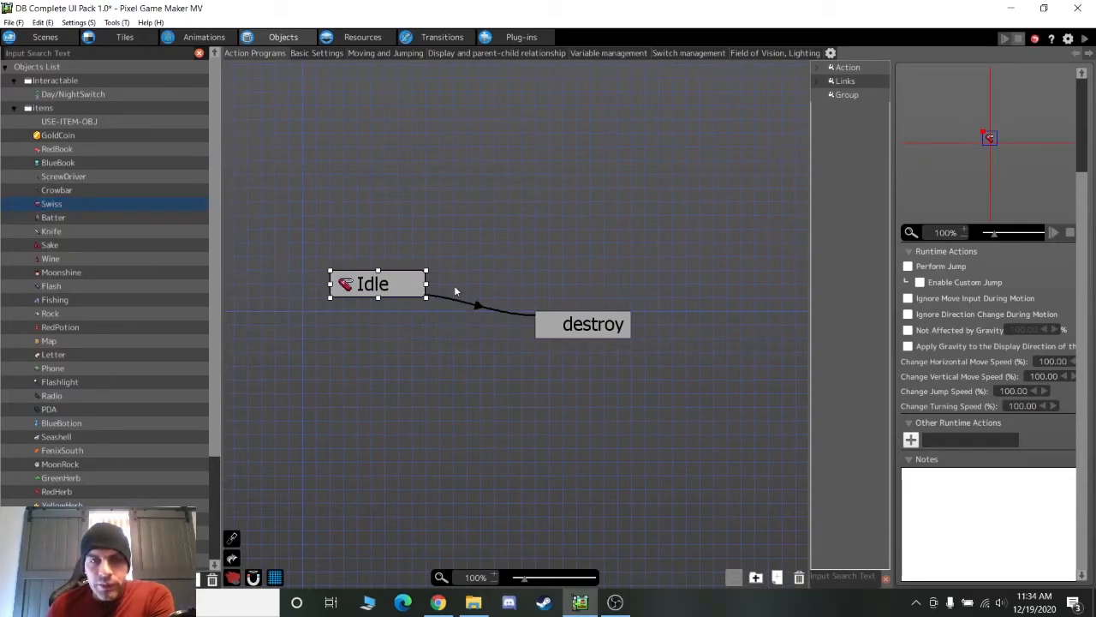
click(756, 53)
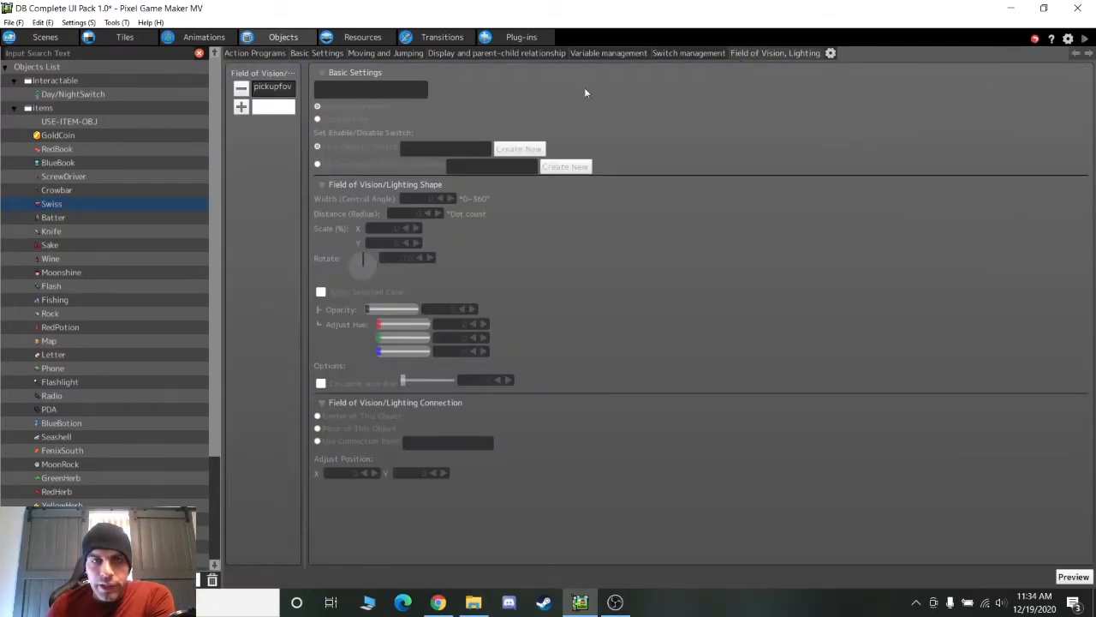
Check pickupfov, then view the Idle-to-destroy link's Discovered Other Objects condition, closing it unchanged
click(272, 87)
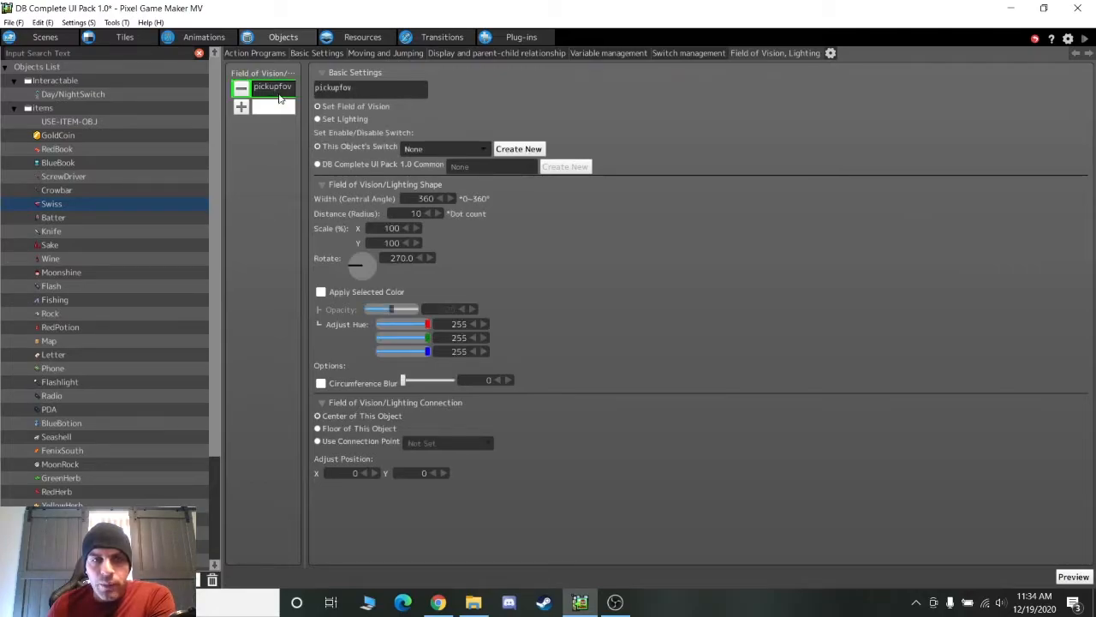
click(263, 54)
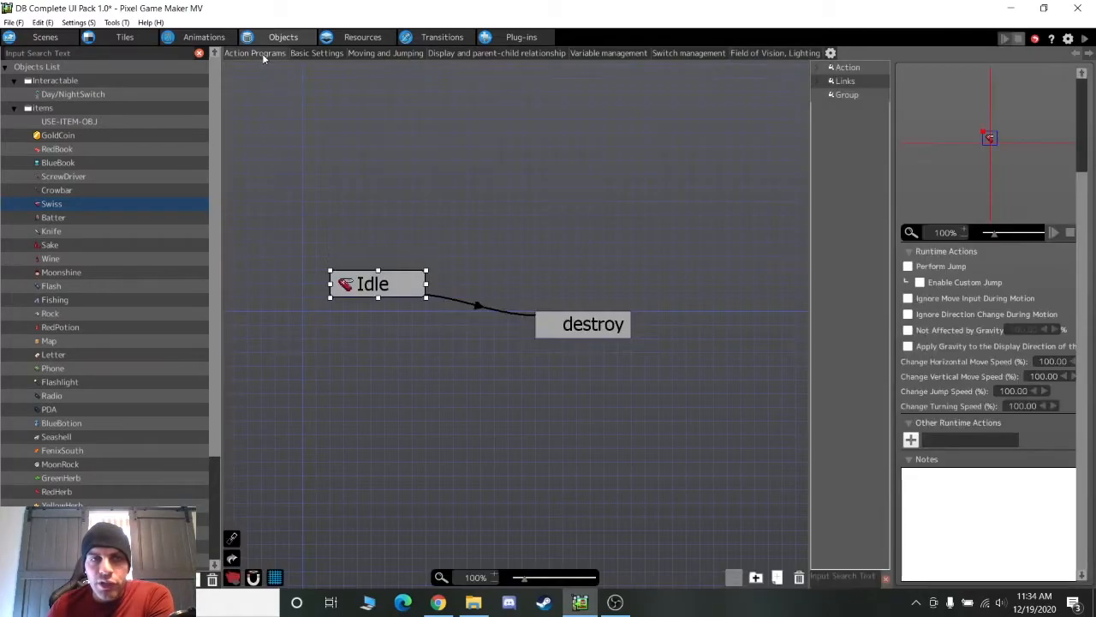
click(476, 306)
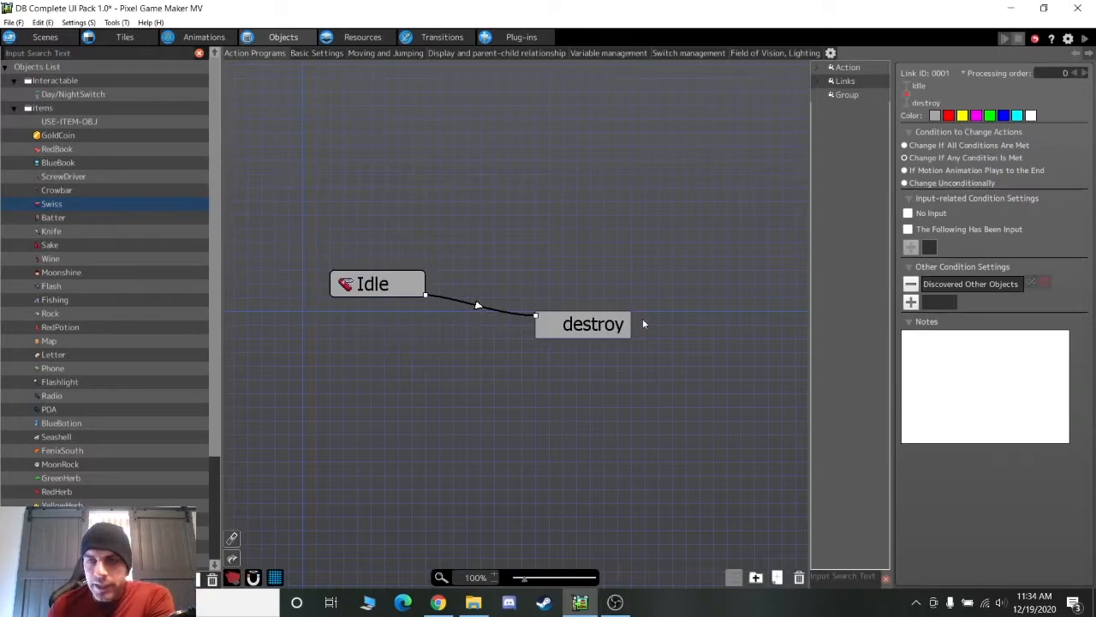
double_click(962, 286)
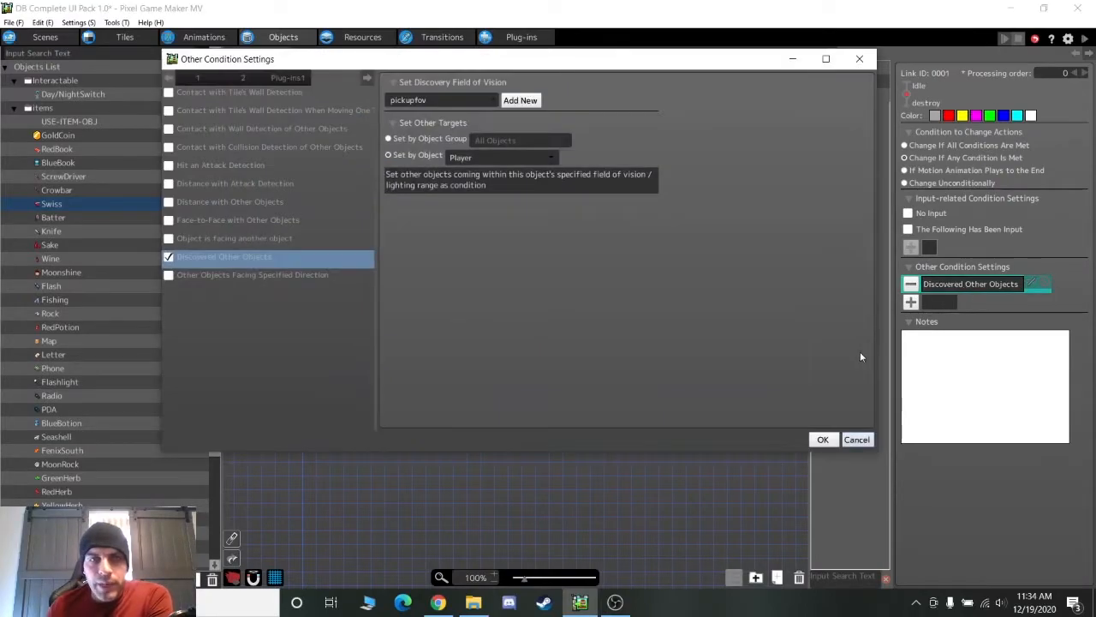
click(859, 440)
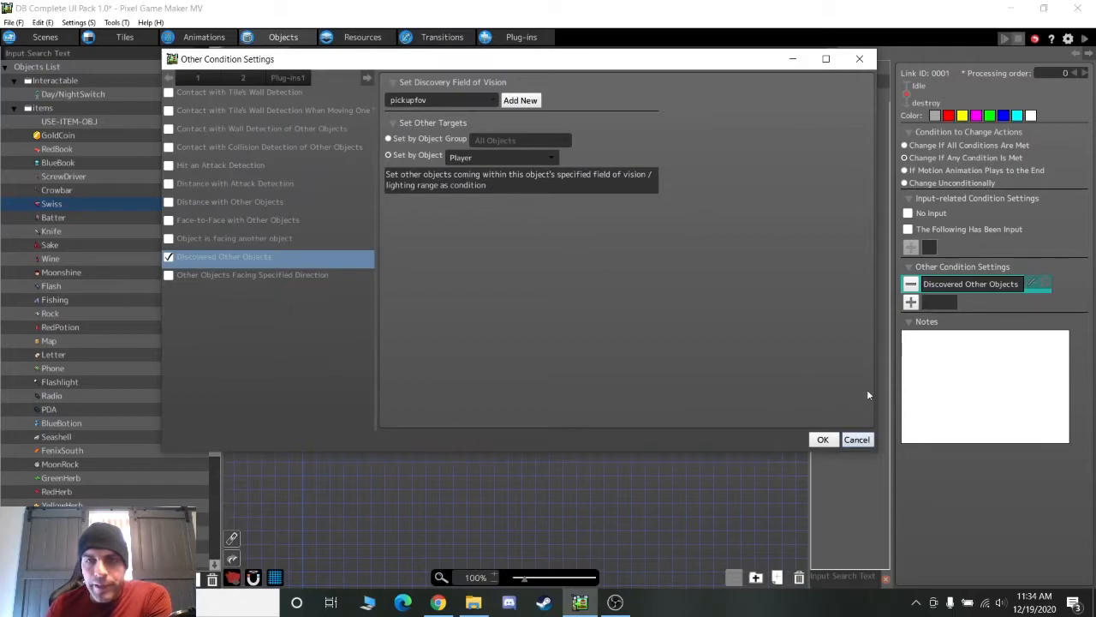
click(857, 439)
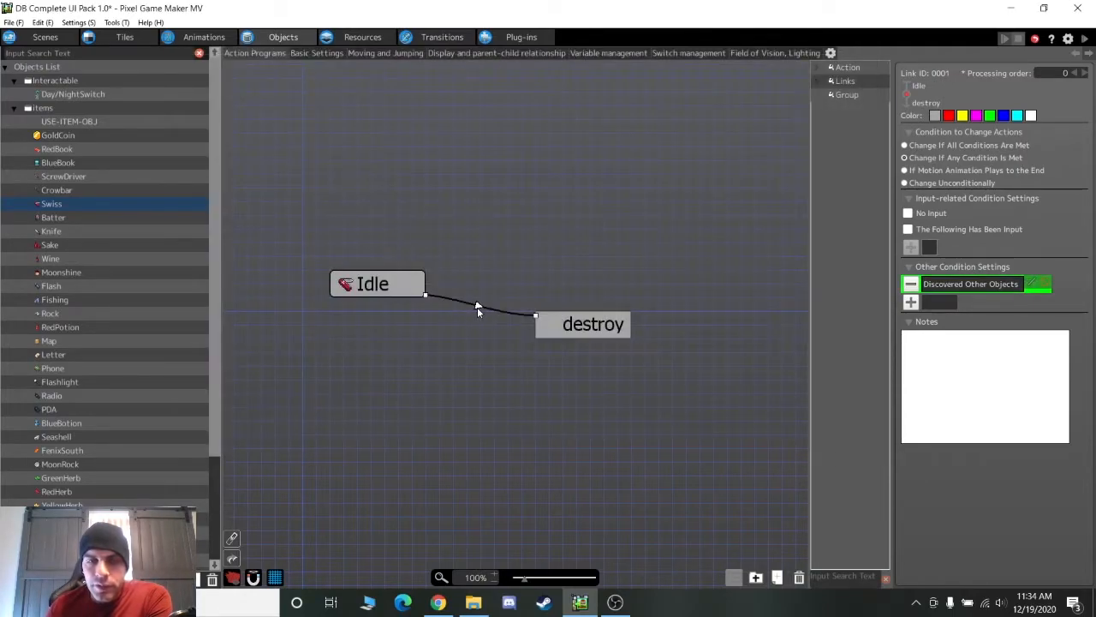
Review destroy's runtime actions: Slot05 switch/variable change (cancelled unchanged), Destroy Object and ItemPickup audio
click(562, 326)
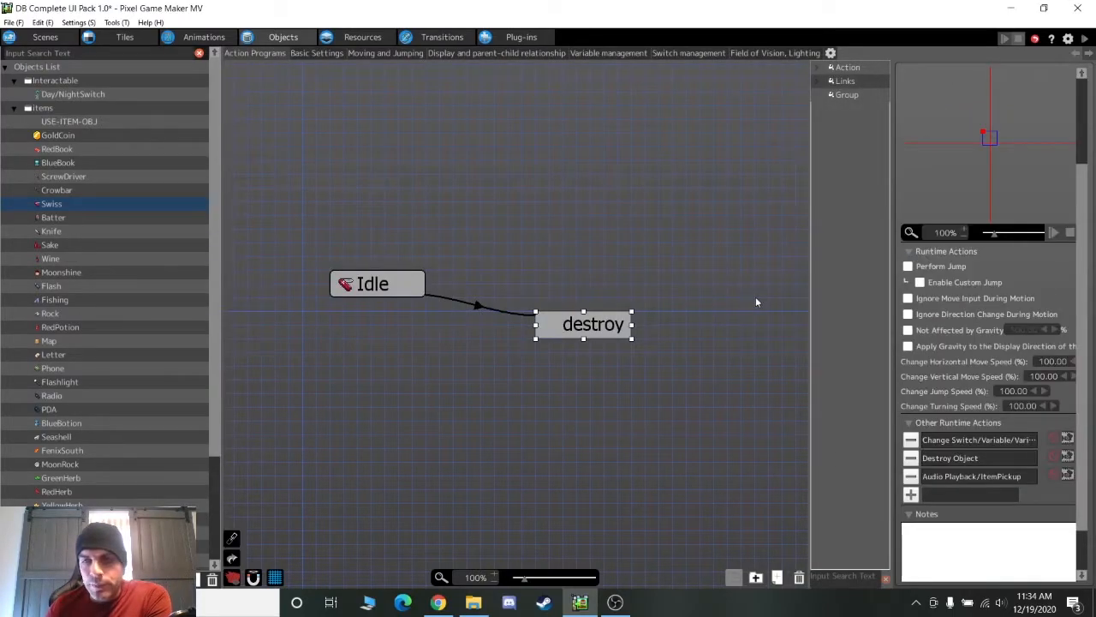
double_click(956, 440)
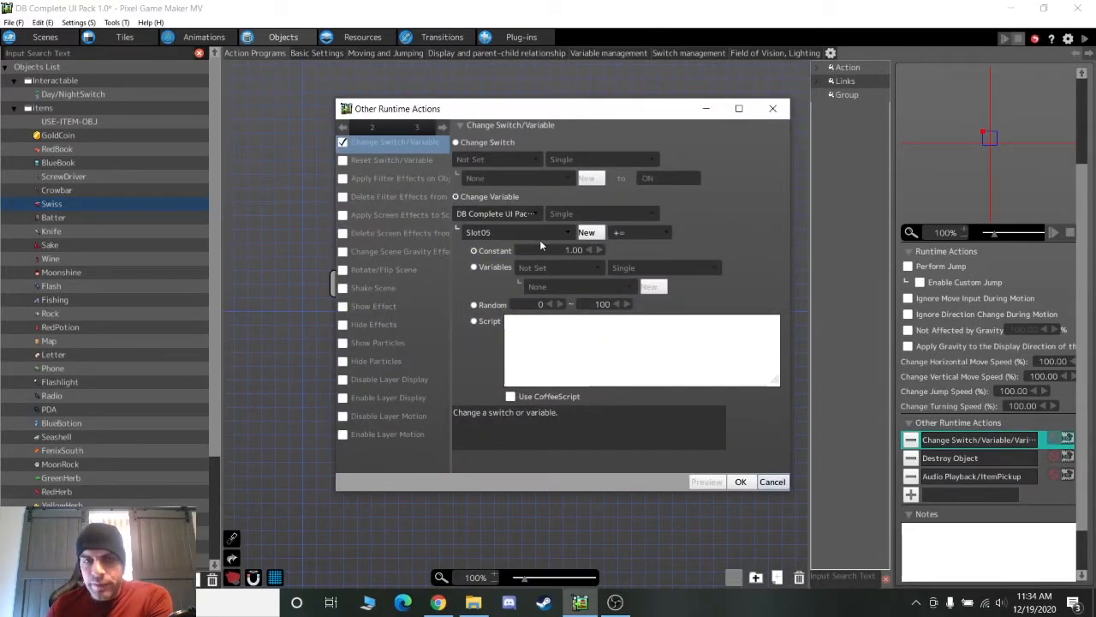
drag(574, 108, 723, 186)
drag(640, 194, 489, 114)
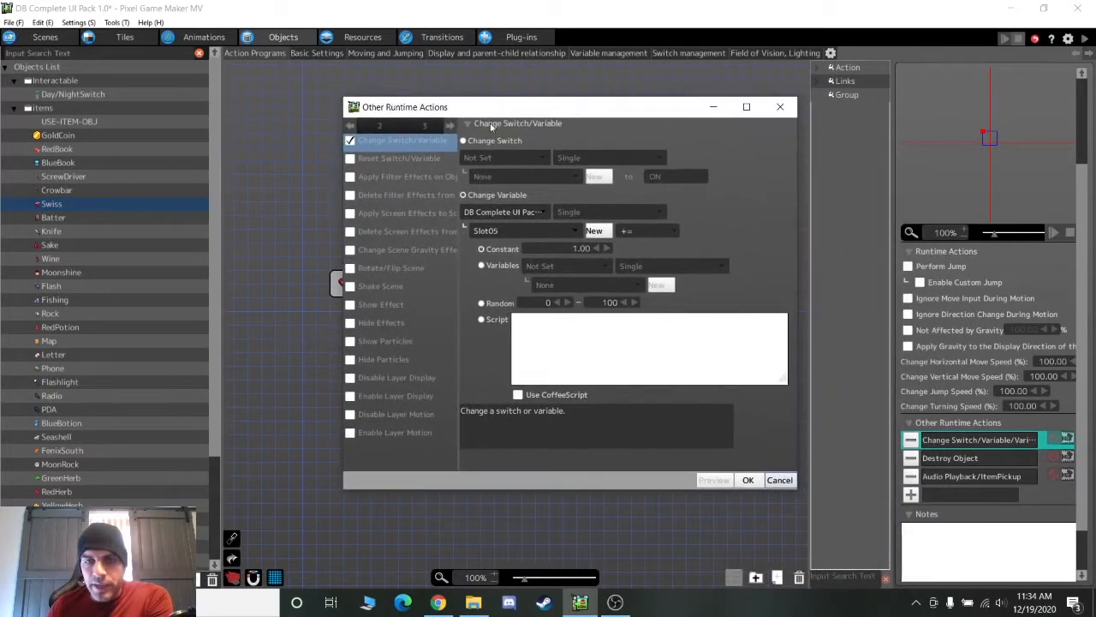
click(774, 480)
click(957, 459)
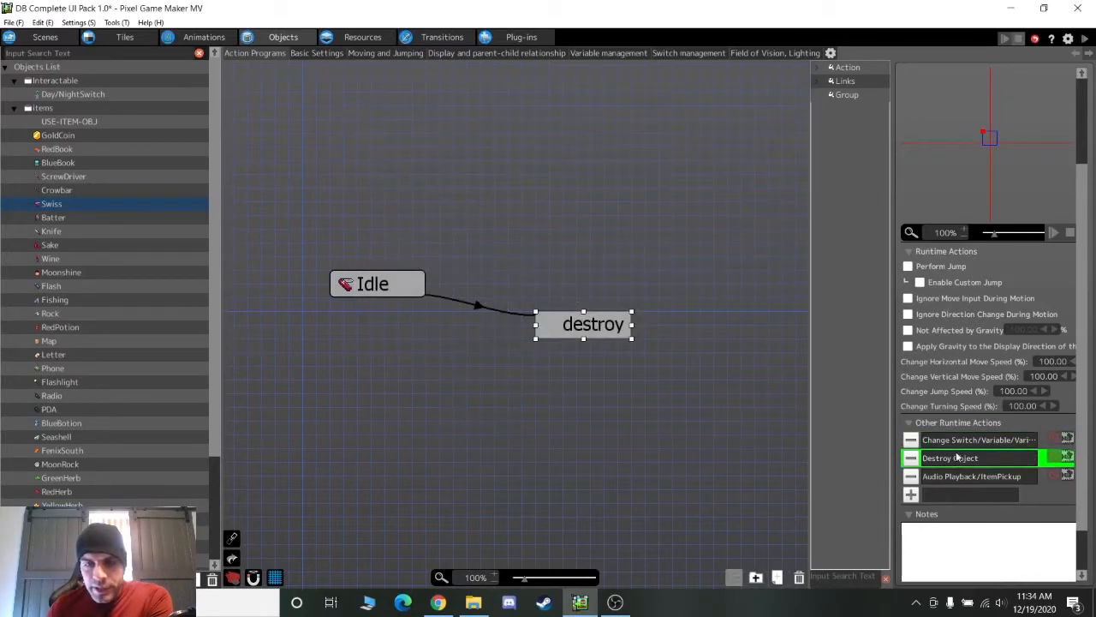
click(959, 477)
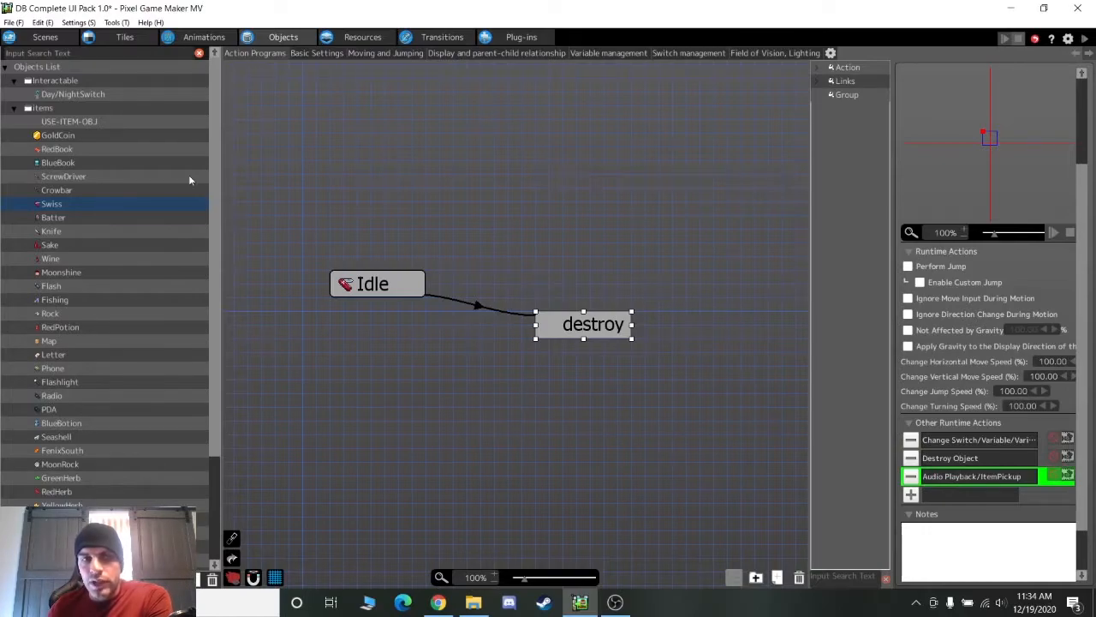
scroll(197, 182, down, 3)
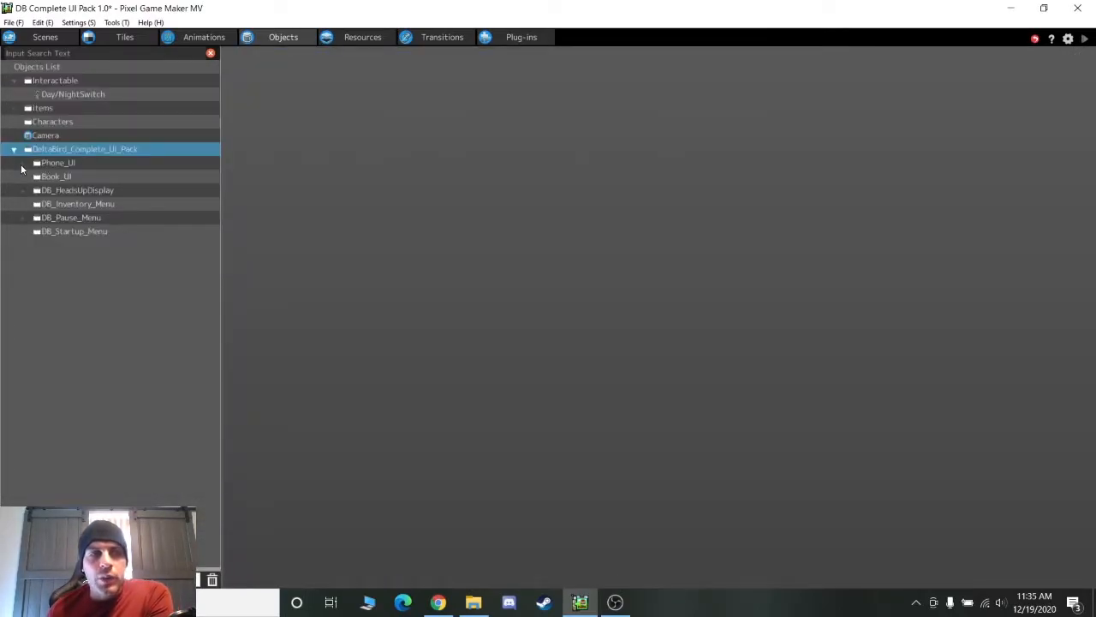
Browse the Phone1 and OpenRedbook action programs, panning to their PhoneBG and BookBG actions
click(21, 166)
click(49, 176)
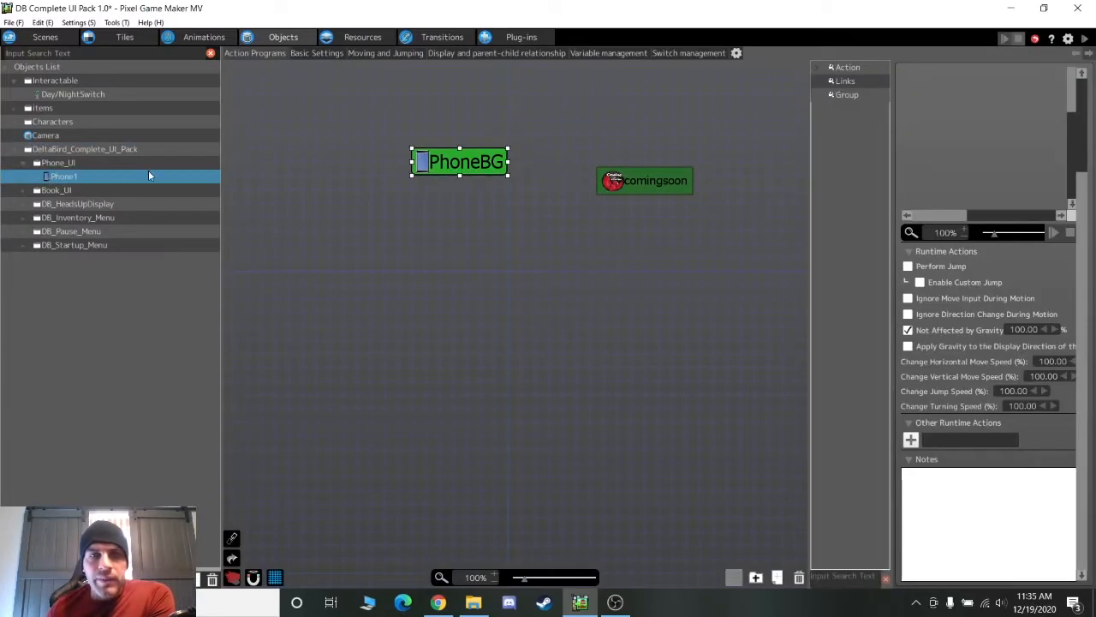
middle_drag(393, 229, 446, 377)
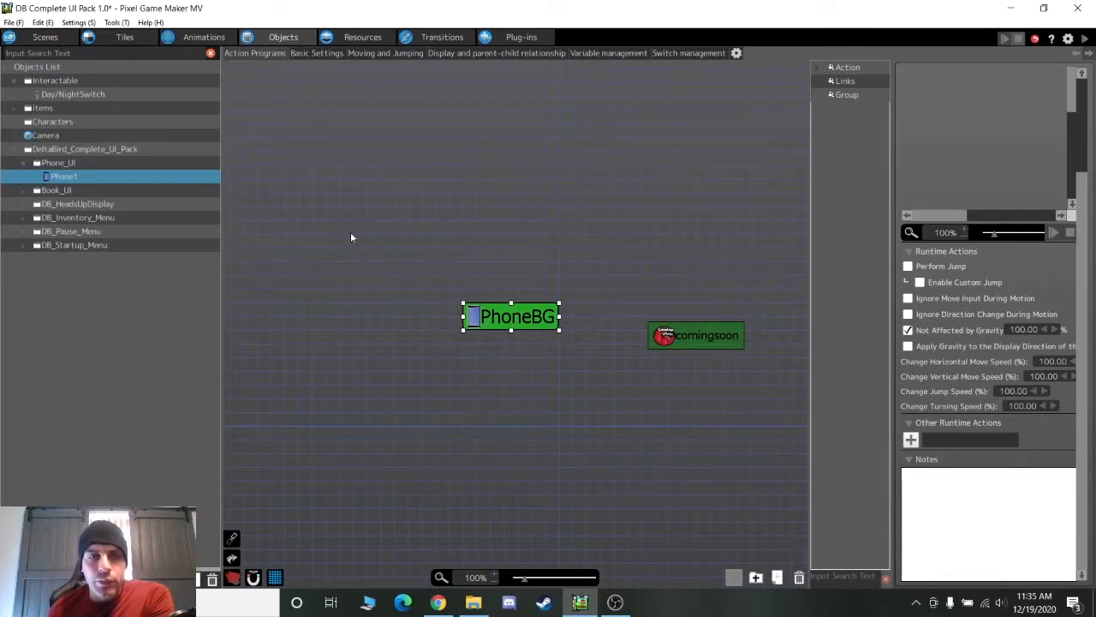
click(24, 191)
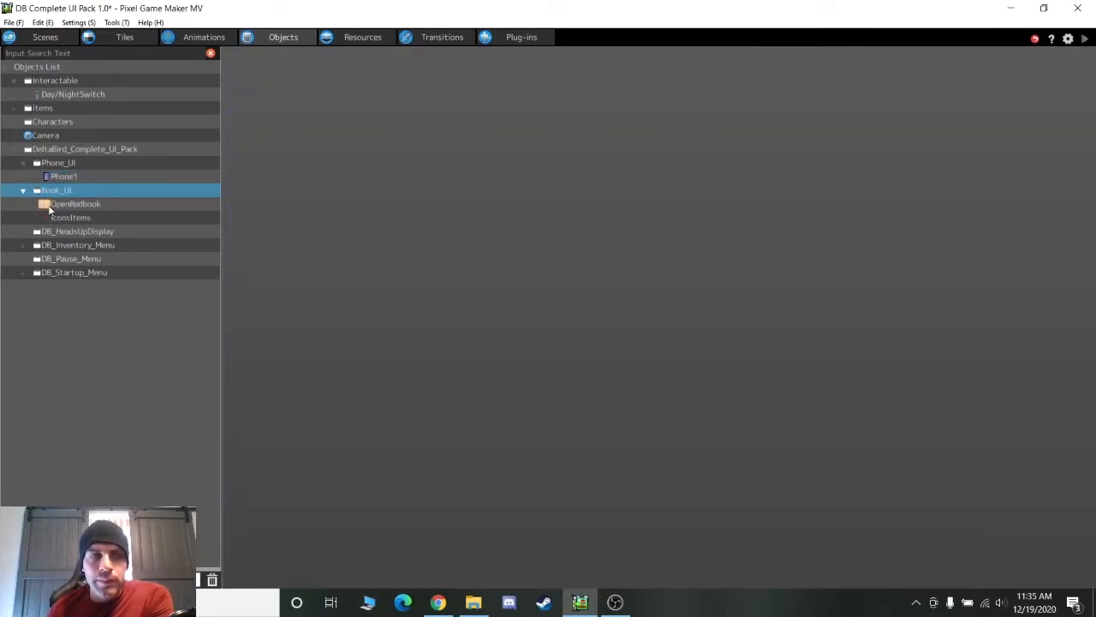
click(48, 204)
middle_drag(339, 443, 605, 474)
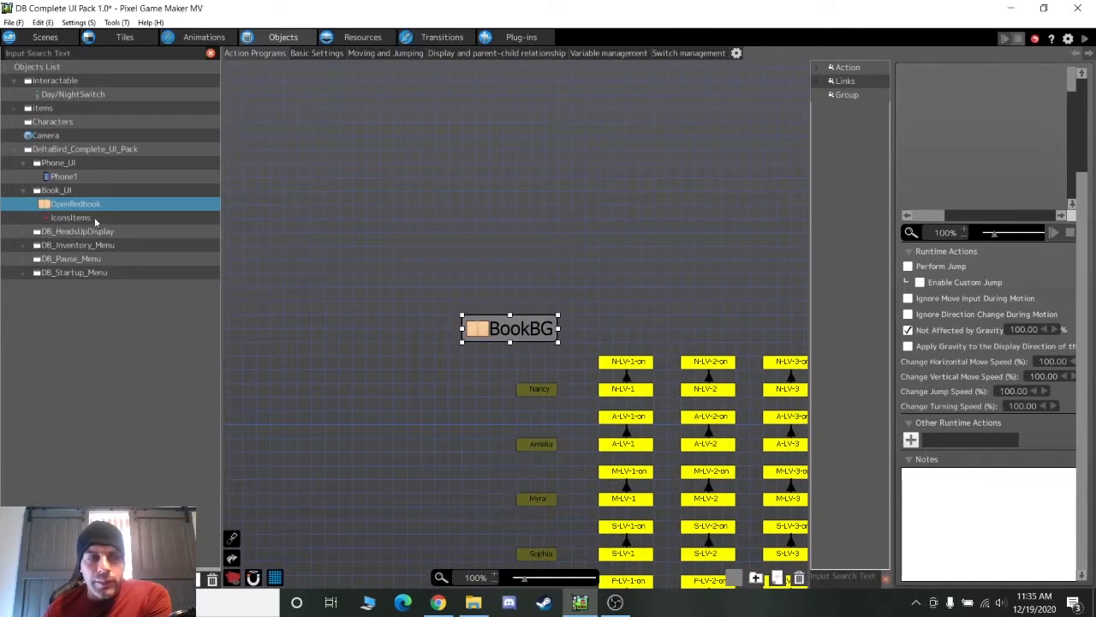
In DB_HeadsUpDisplay's keyboard object, check the Up Arrow links' Pressed and On Release conditions
click(74, 230)
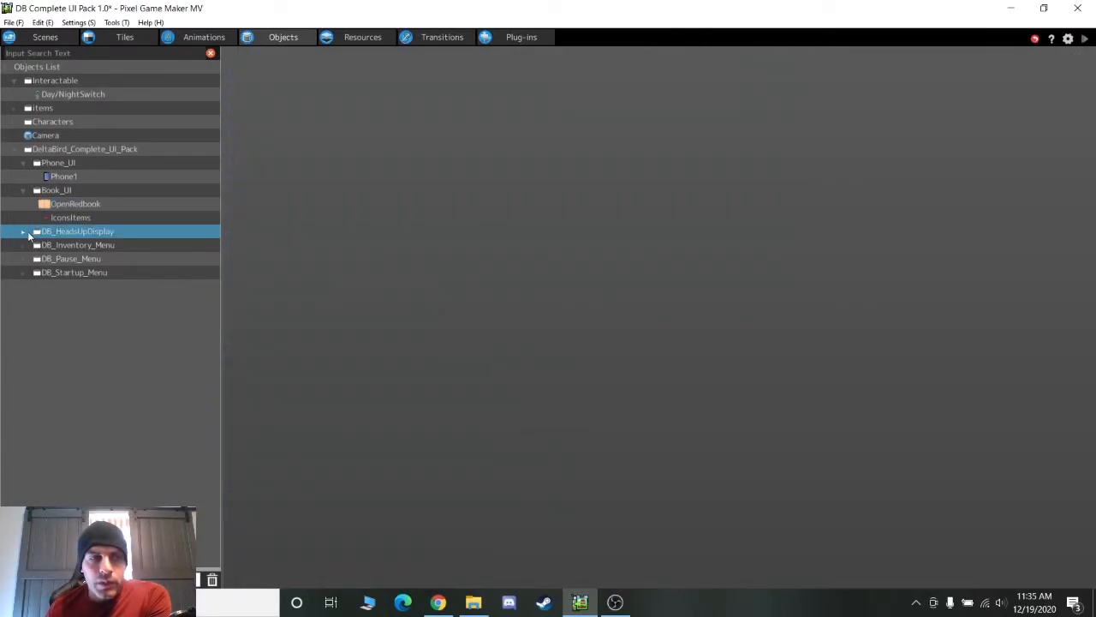
click(24, 231)
click(59, 245)
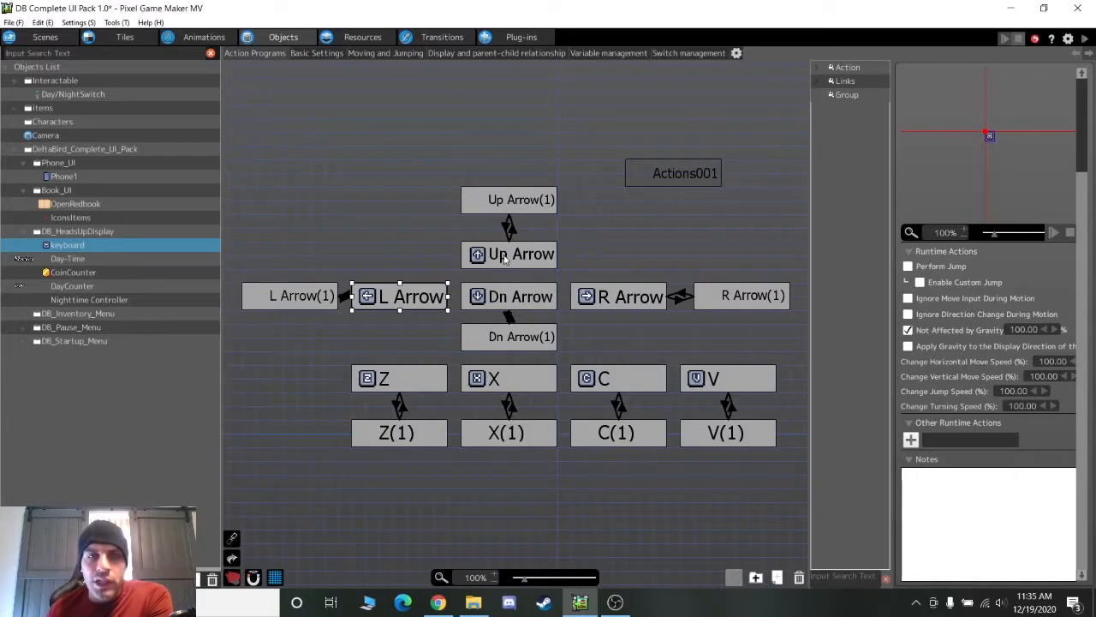
click(506, 260)
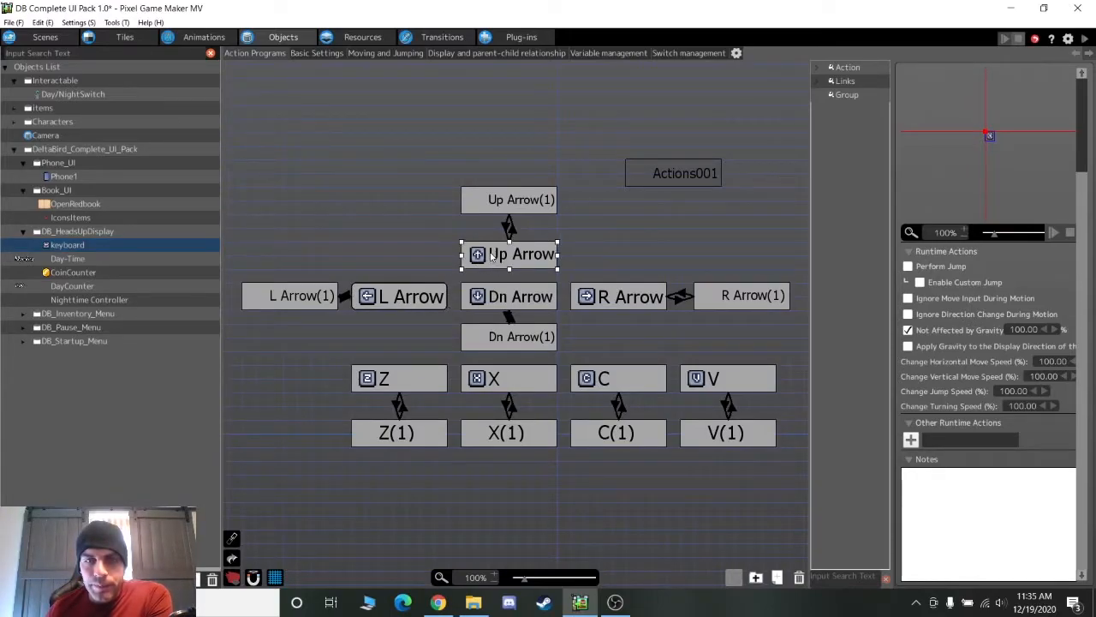
click(510, 209)
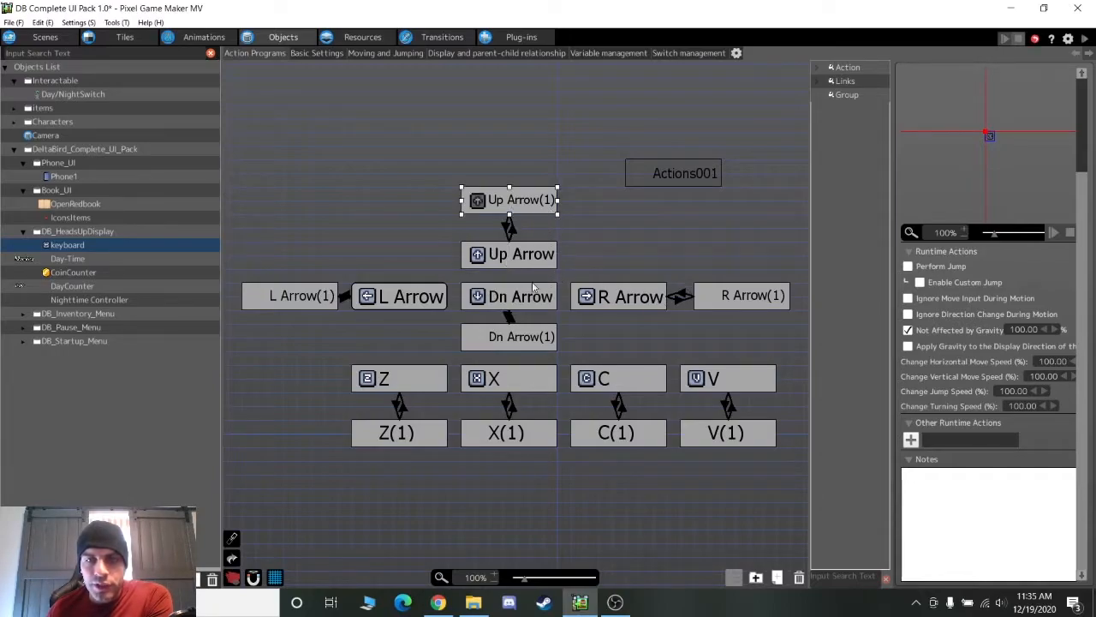
click(511, 228)
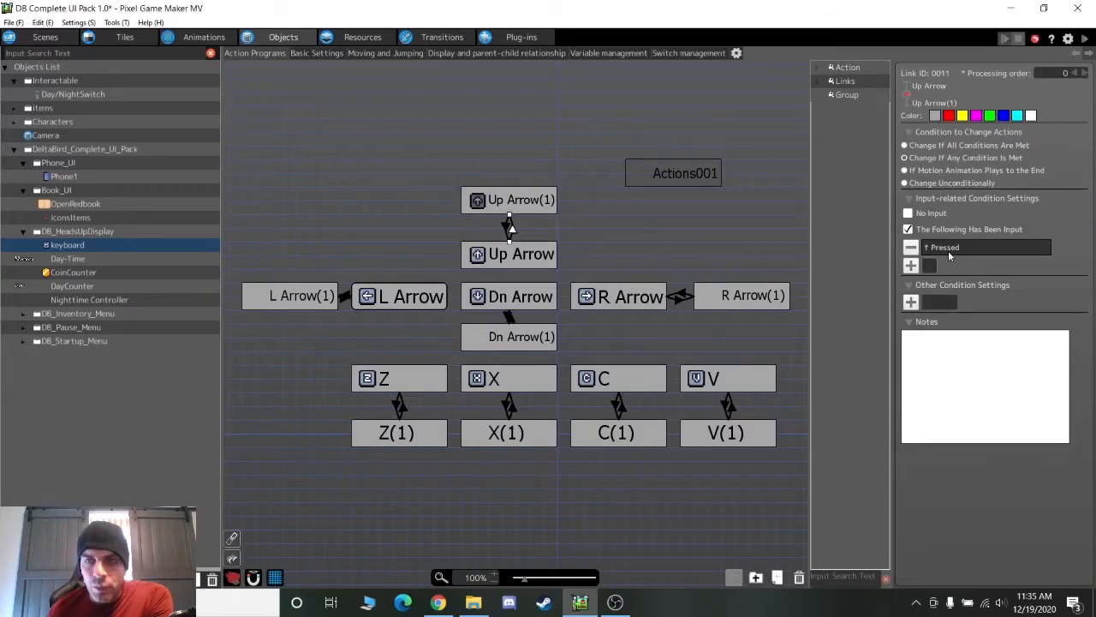
click(509, 228)
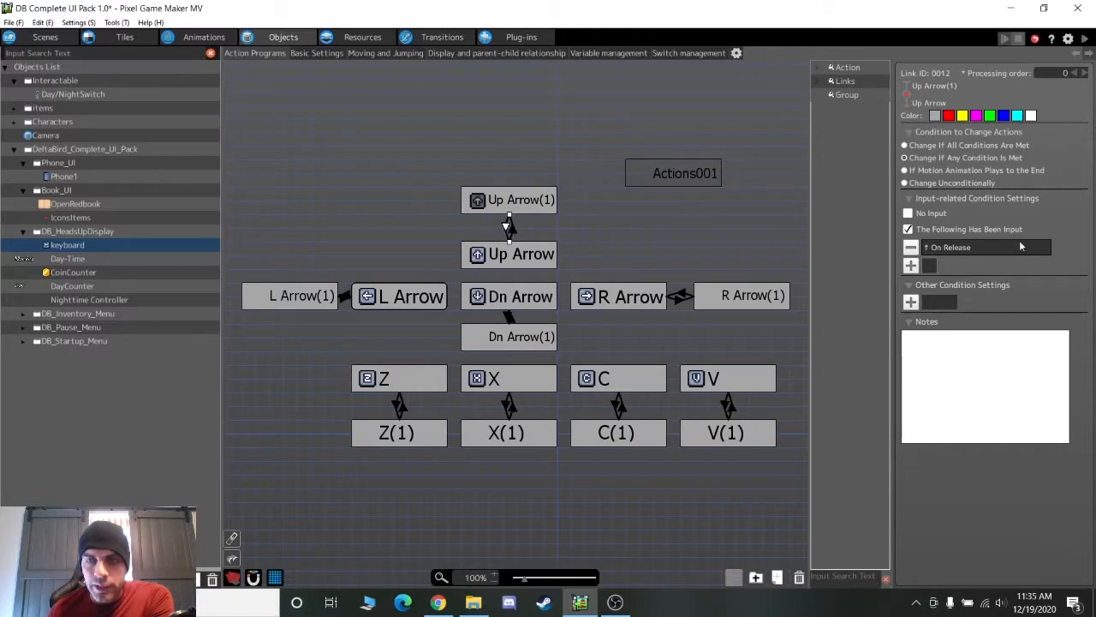
Pan Day-Time's program across the weekday and DayReset actions, then switch to the Scenes editor
click(52, 259)
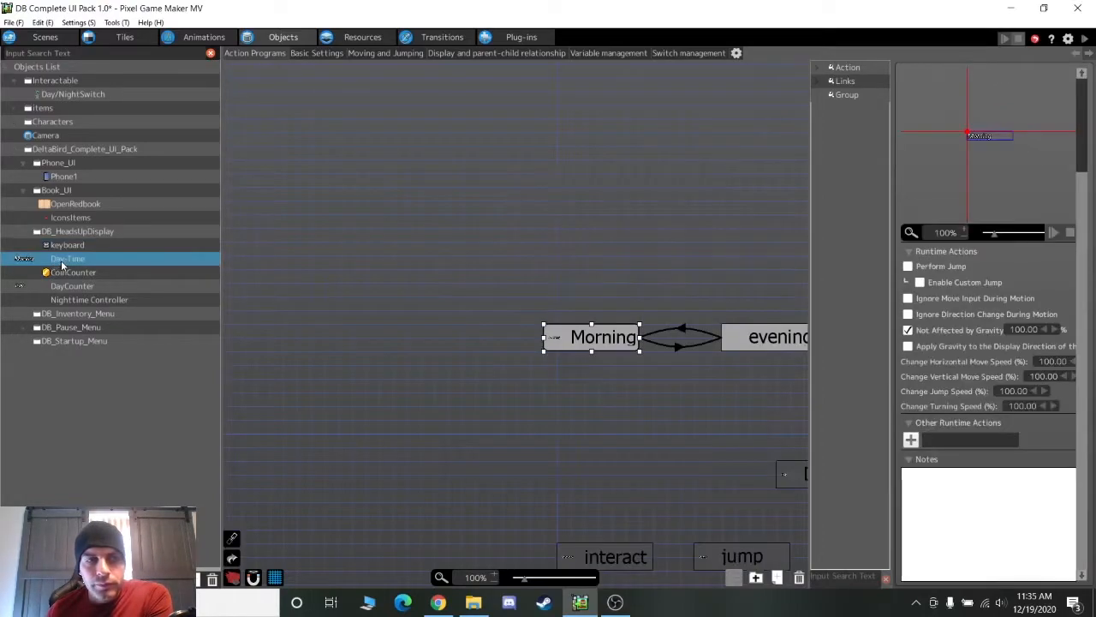
middle_drag(616, 287, 261, 414)
middle_drag(687, 378, 635, 479)
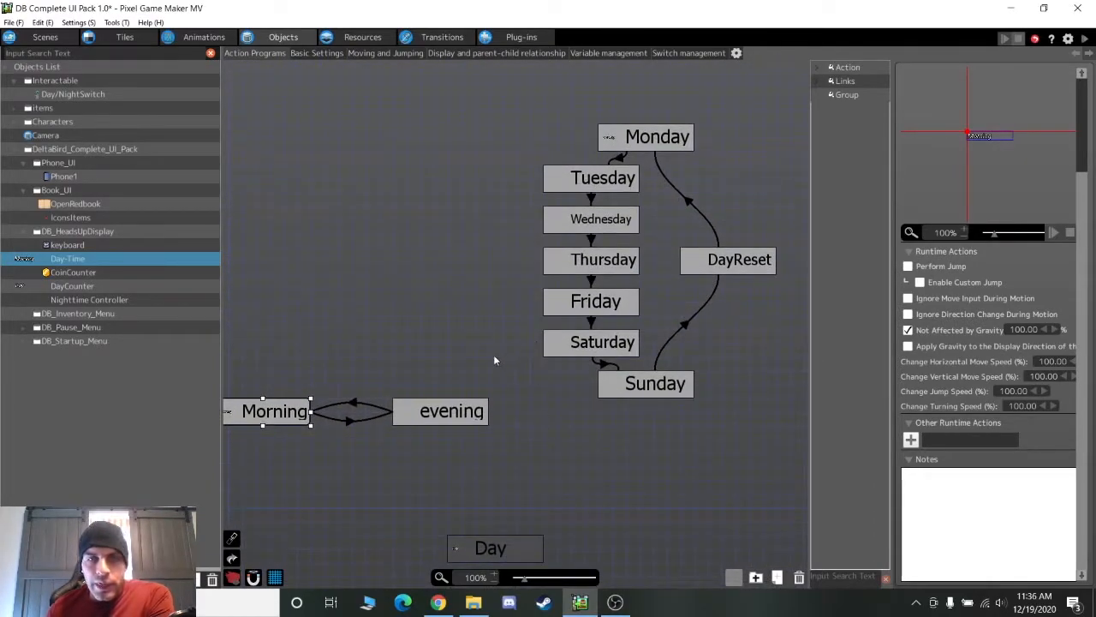
middle_drag(506, 361, 521, 362)
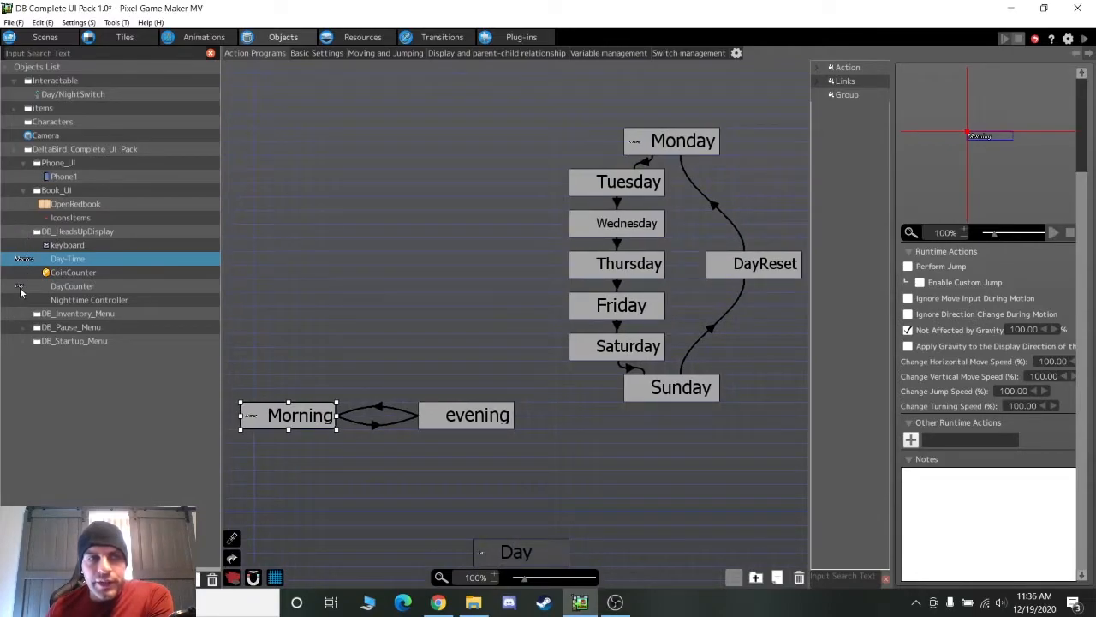
click(46, 37)
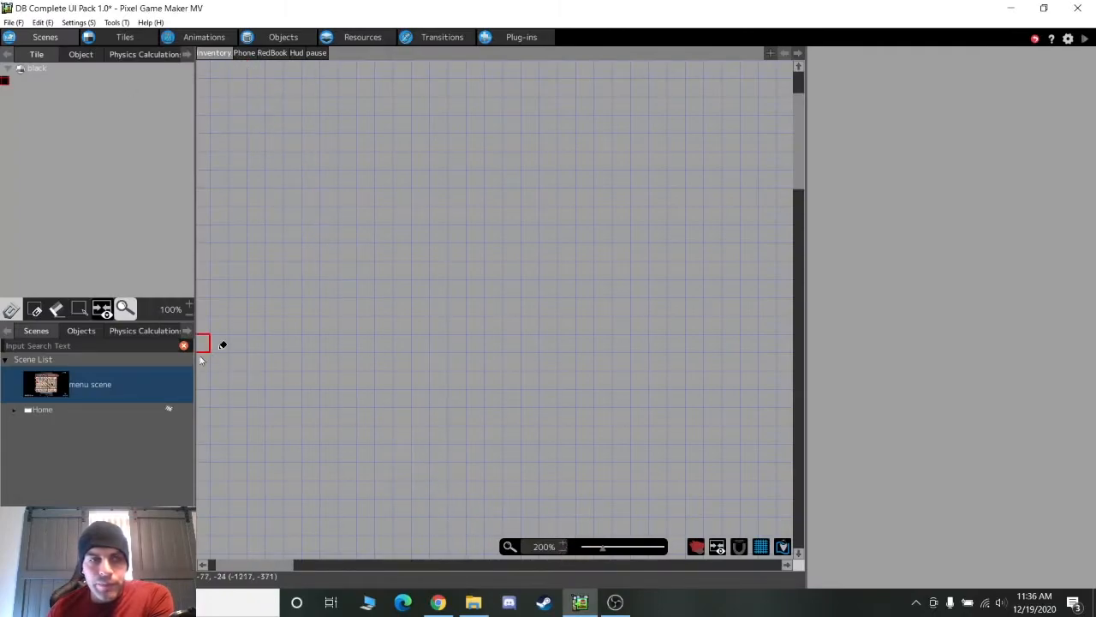
Show the scene's Hud layer zoomed out to 50%
click(295, 53)
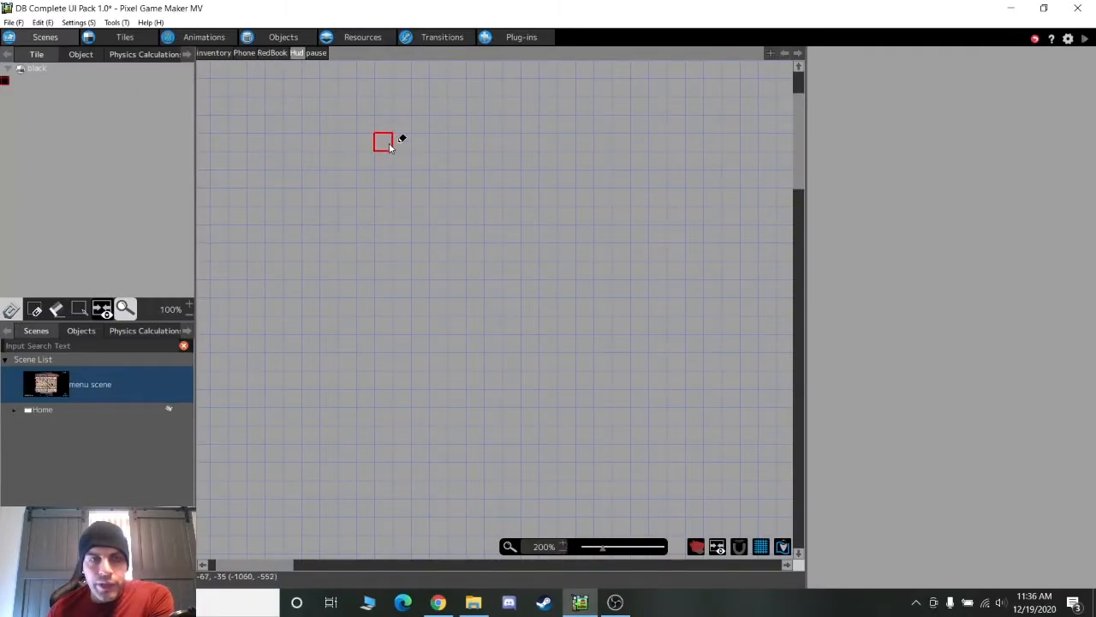
click(563, 549)
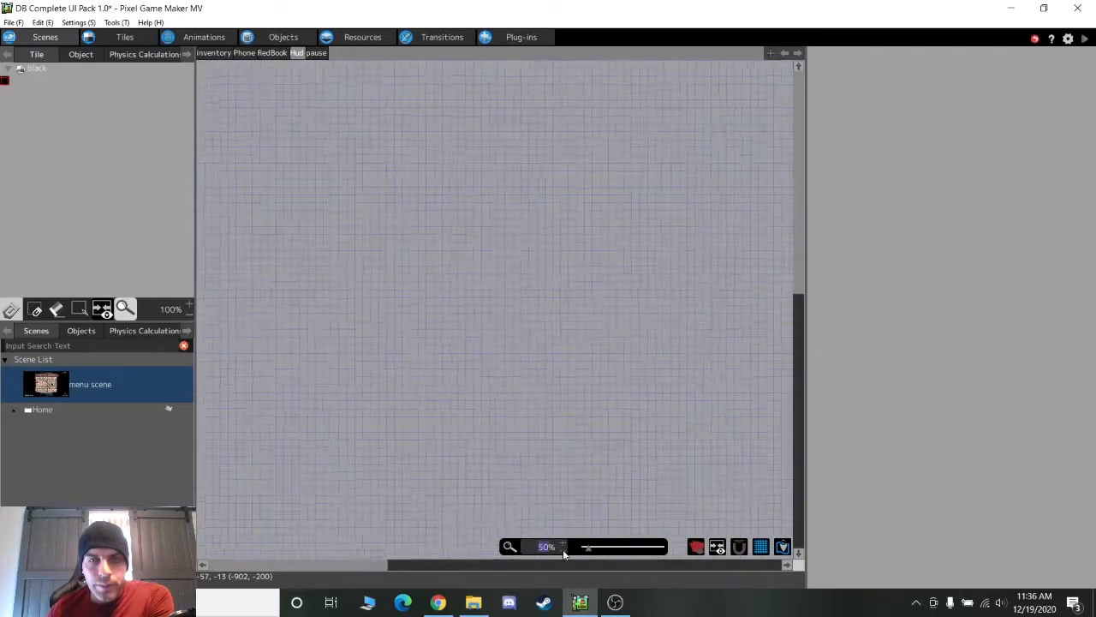
click(563, 549)
drag(511, 567, 613, 567)
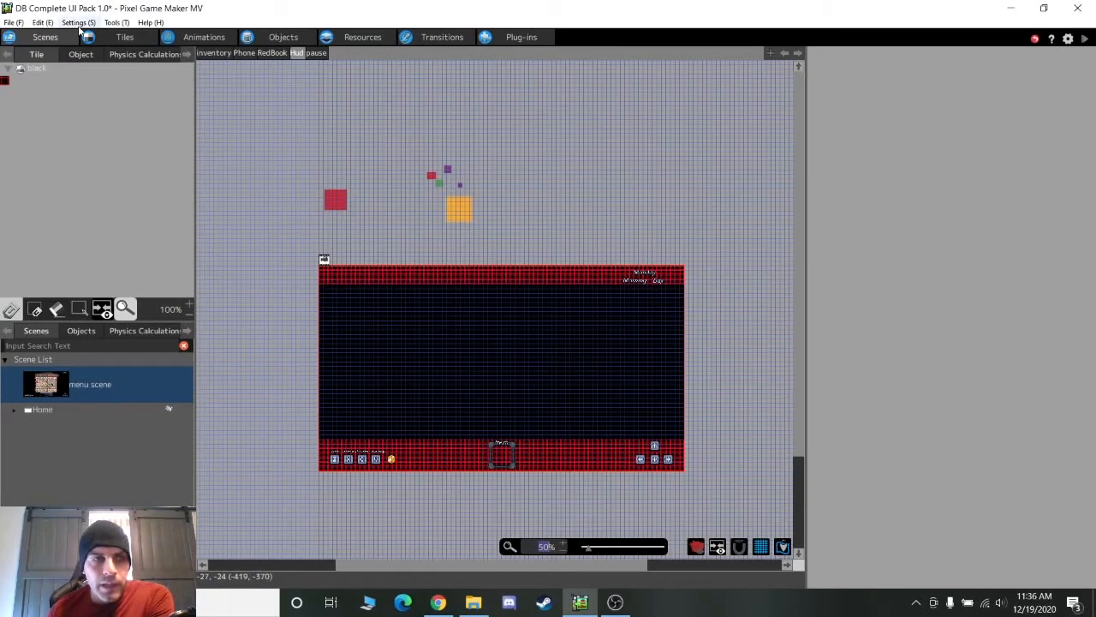
Drag the red Nighttime Controller beside the orange square, then return to the Objects editor
click(81, 55)
click(337, 202)
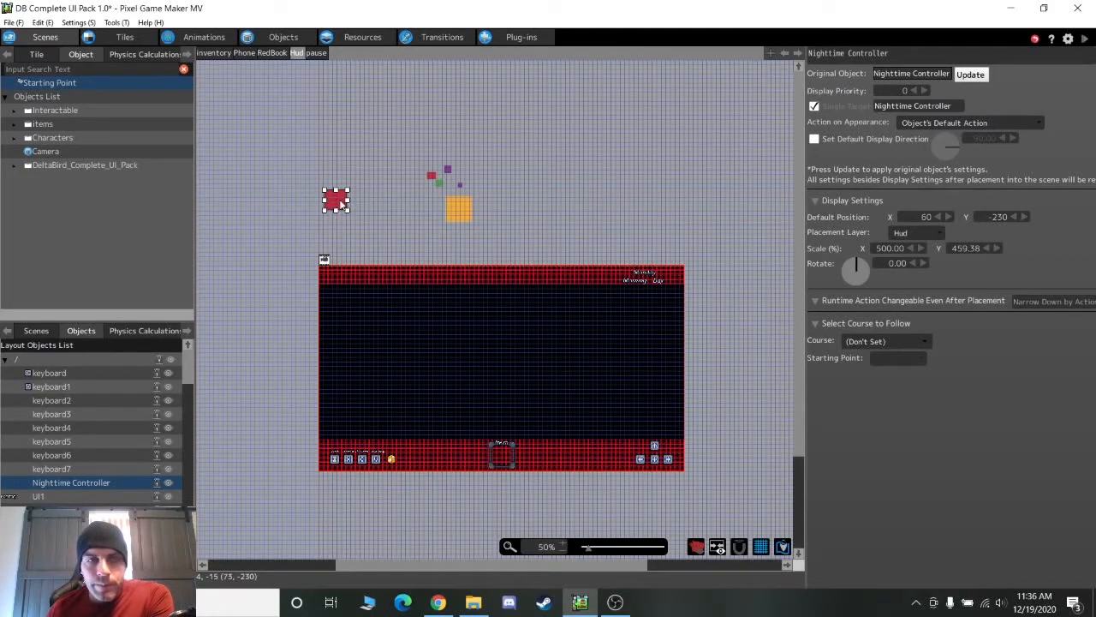
click(432, 176)
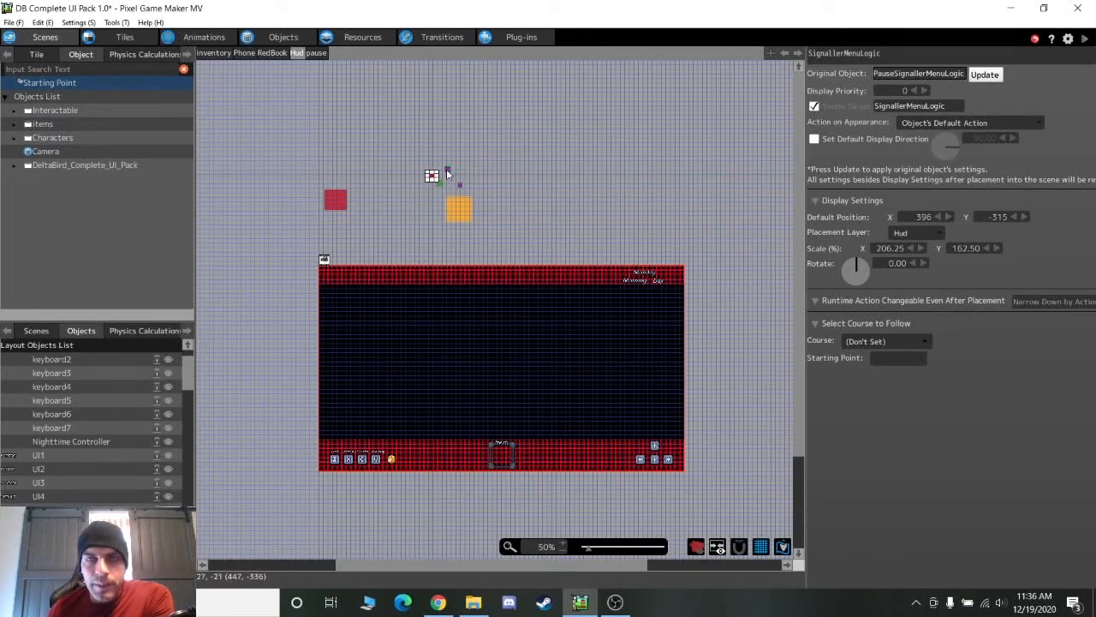
click(448, 171)
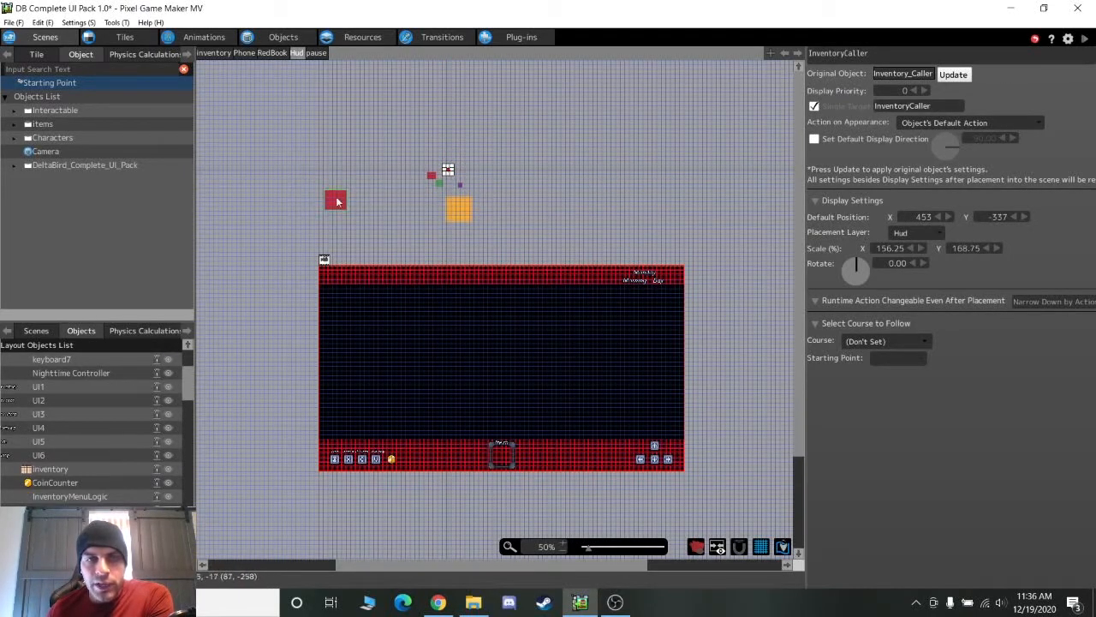
drag(335, 203, 426, 205)
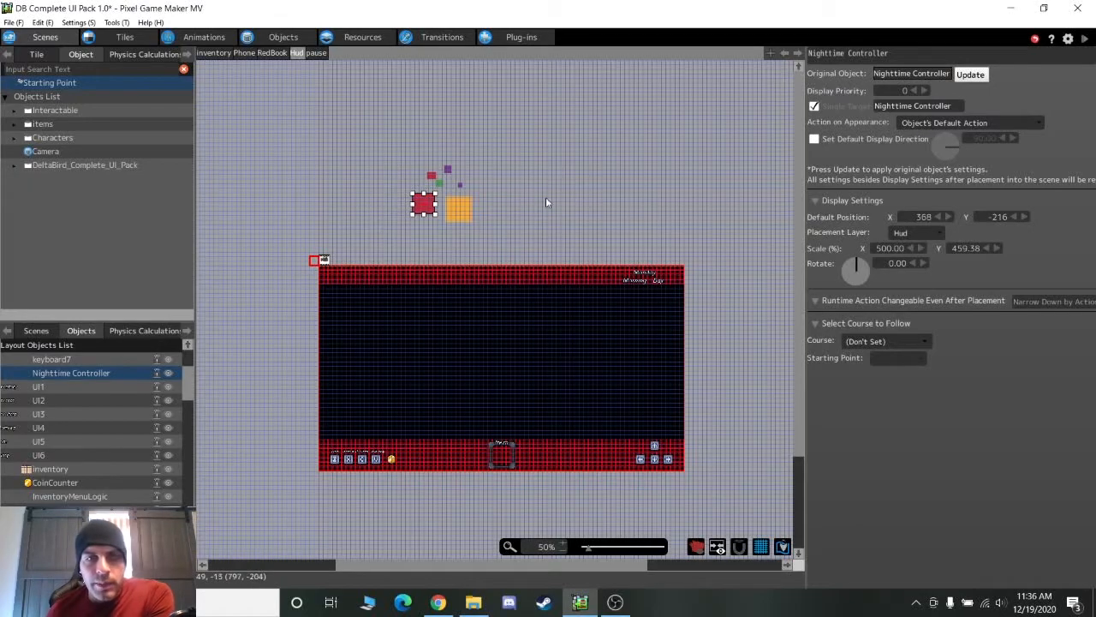
click(281, 37)
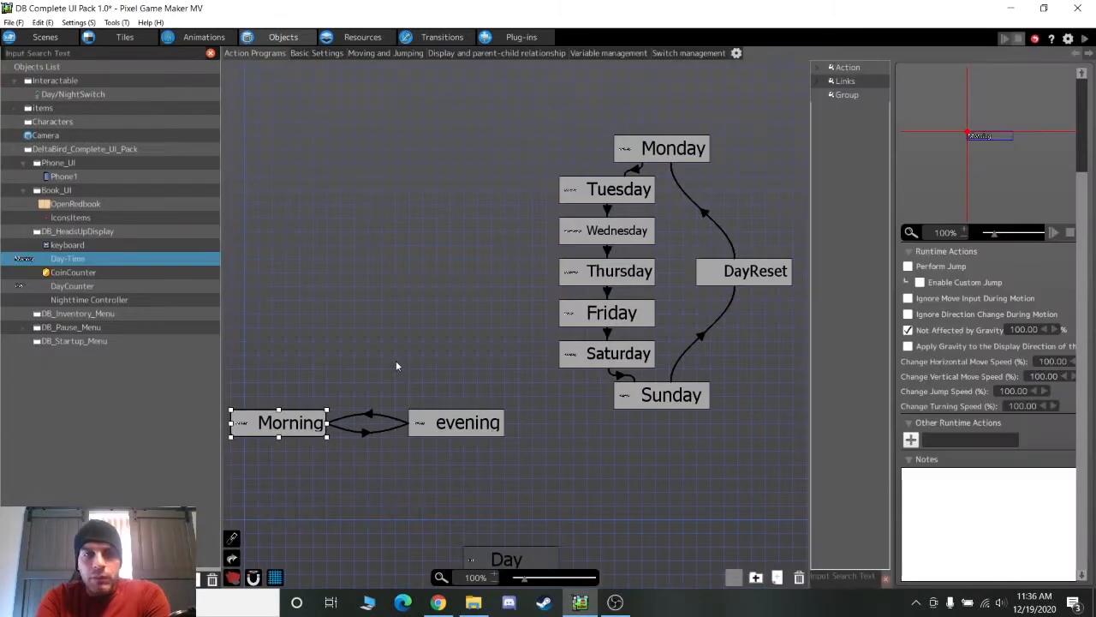
click(299, 430)
click(458, 433)
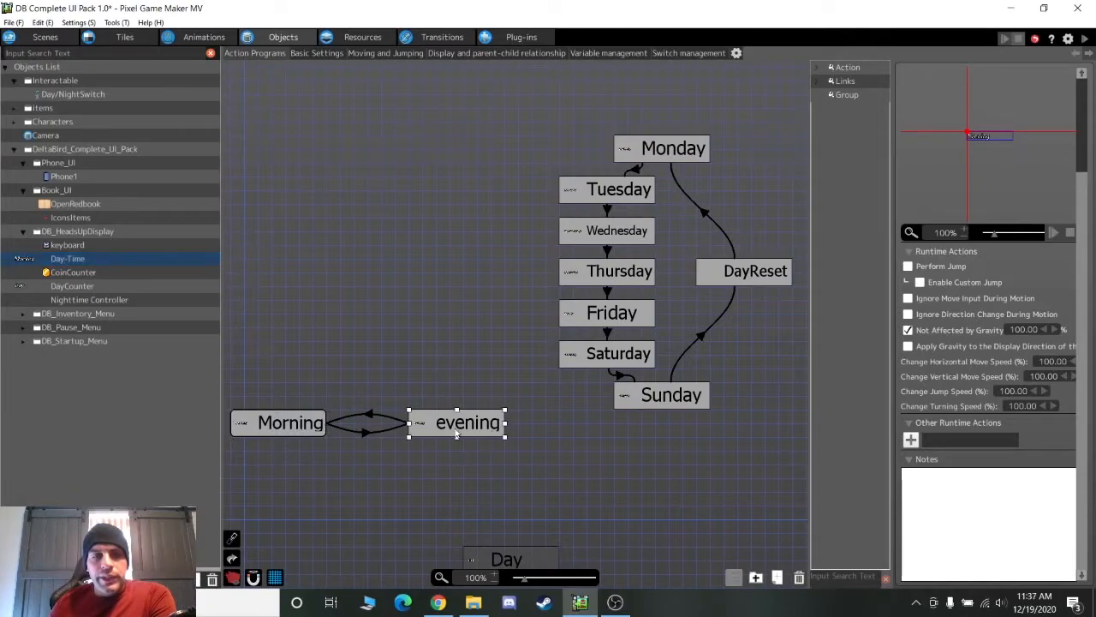
click(366, 436)
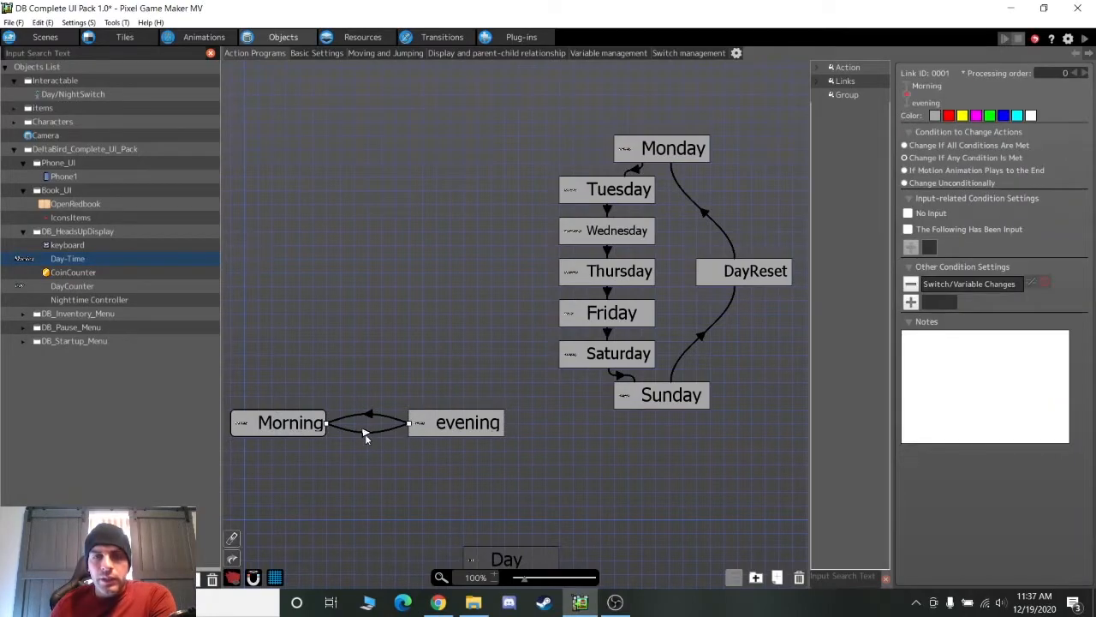
click(370, 419)
click(367, 434)
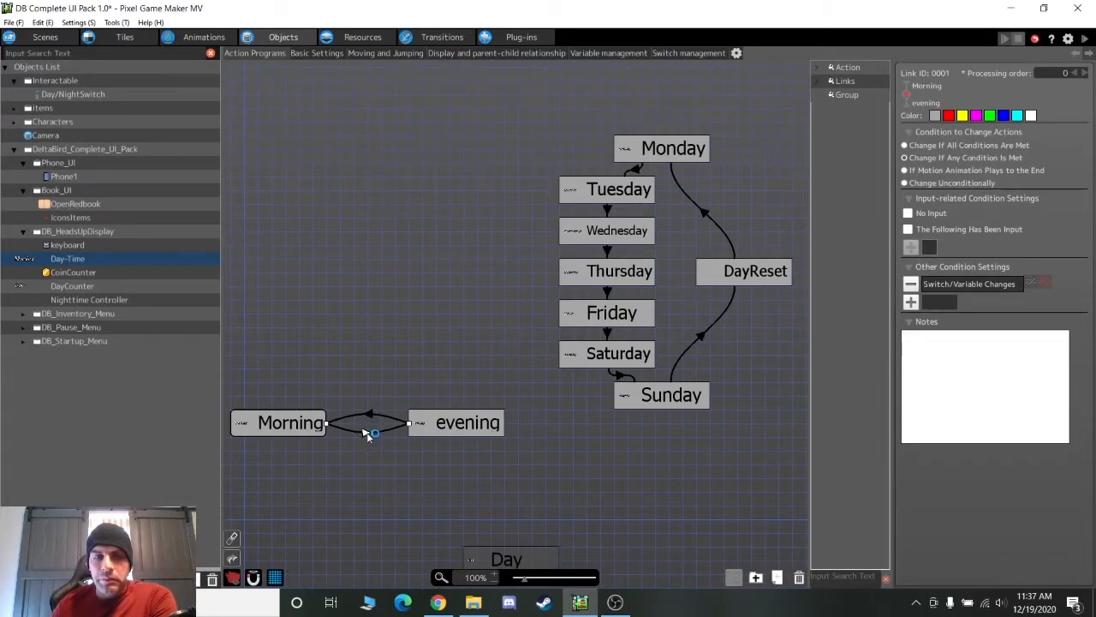
click(425, 423)
click(268, 433)
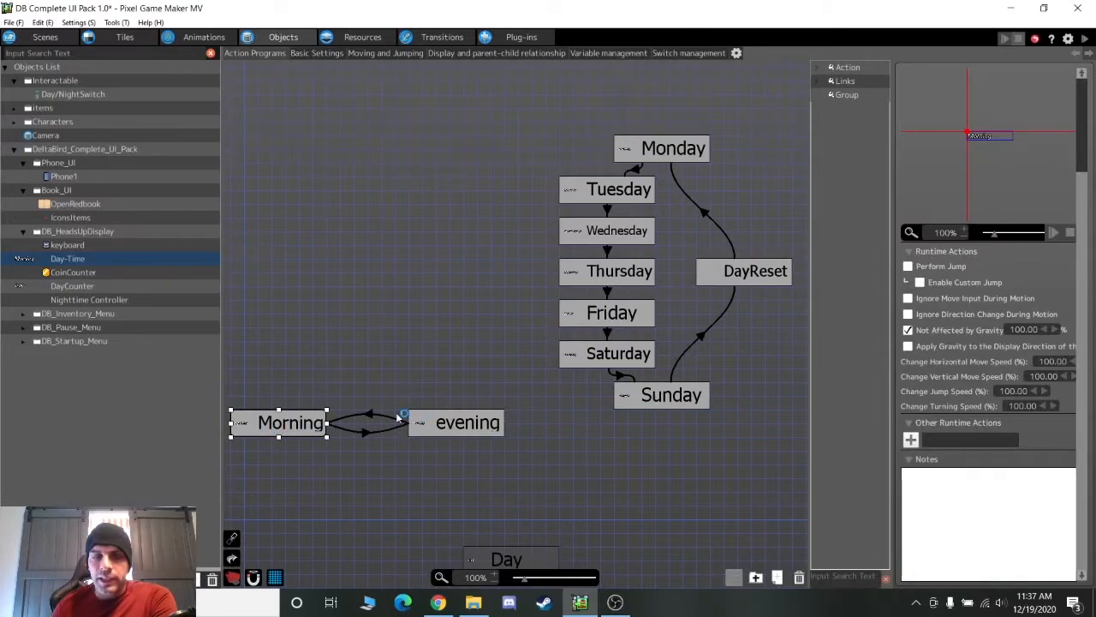
middle_drag(632, 416, 504, 385)
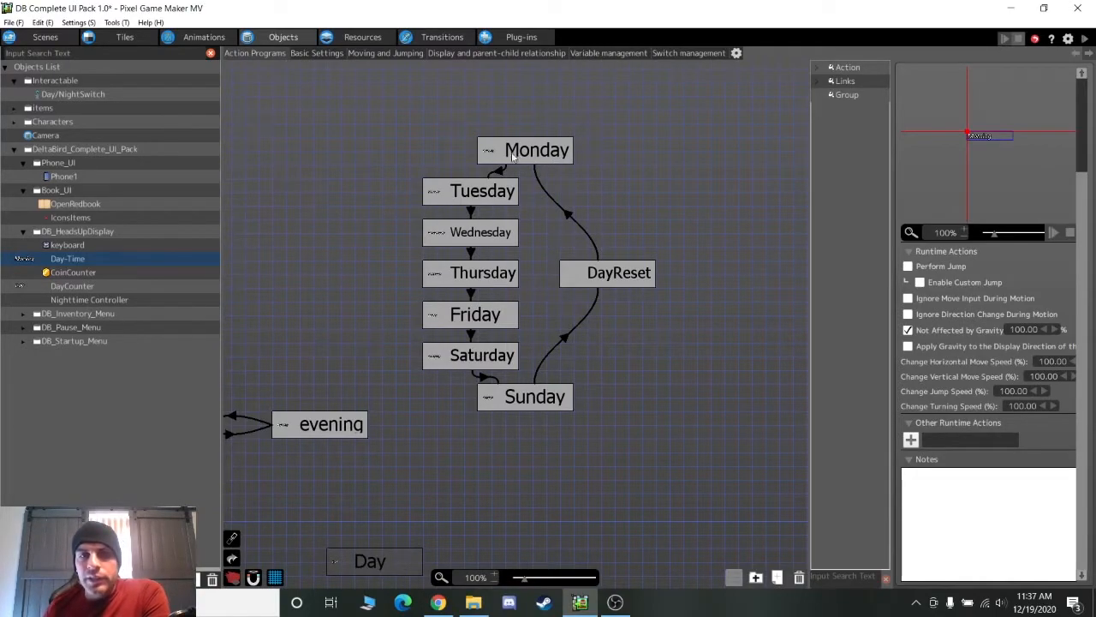
click(499, 176)
click(954, 287)
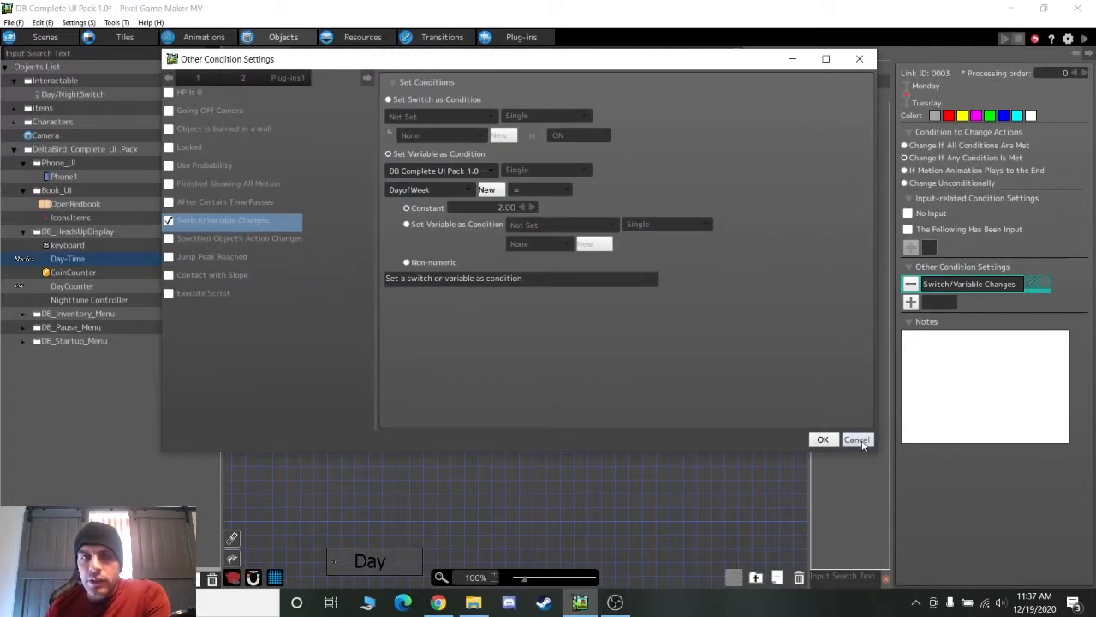
click(858, 440)
click(494, 195)
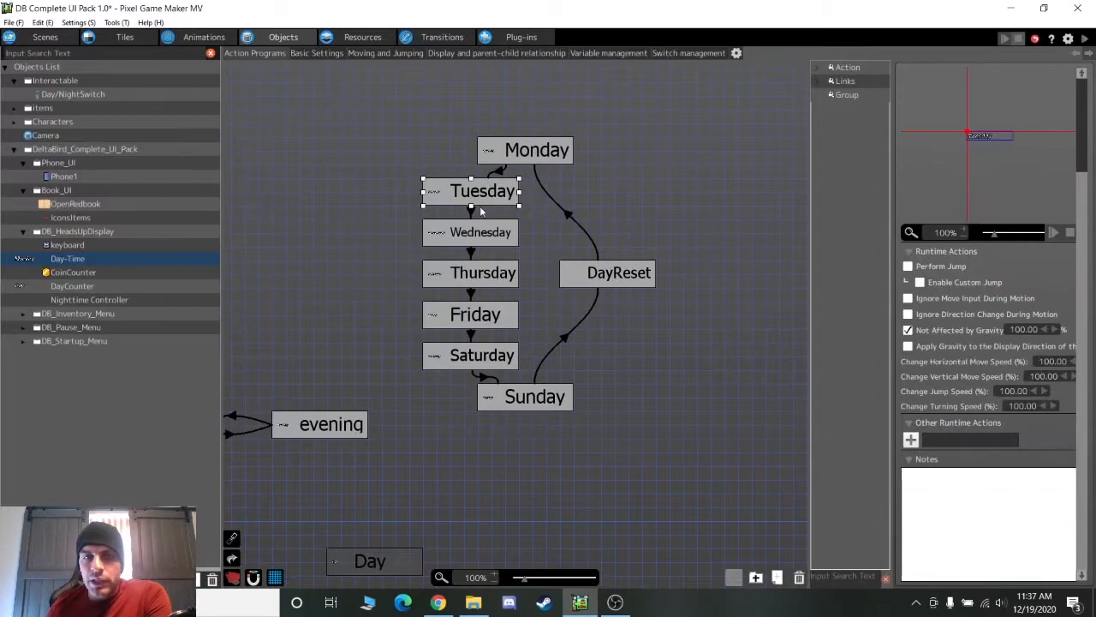
click(471, 213)
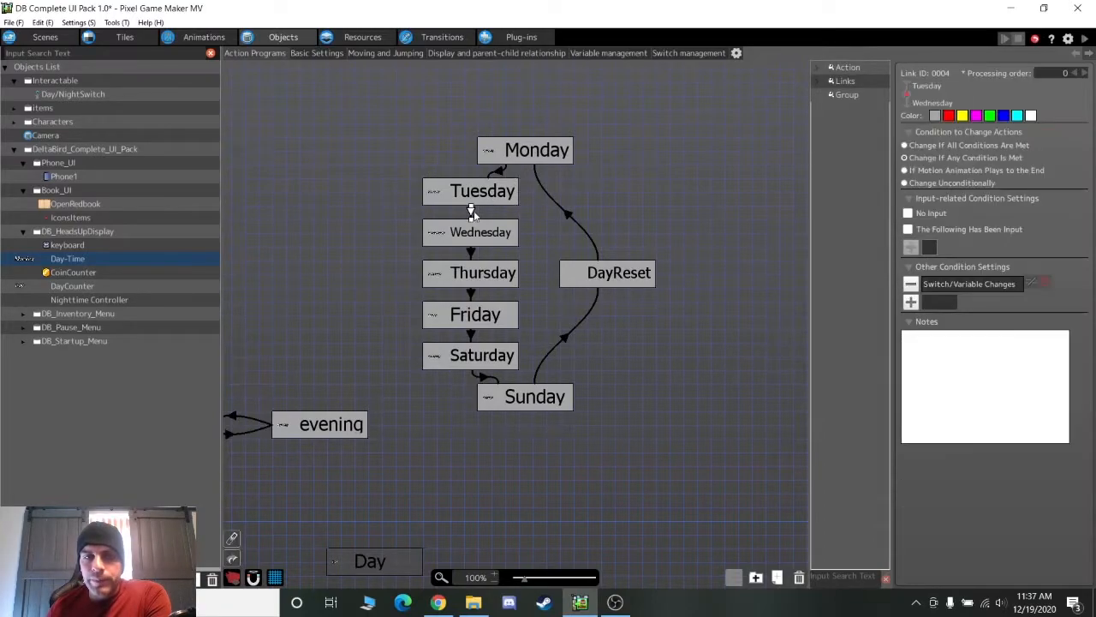
double_click(974, 282)
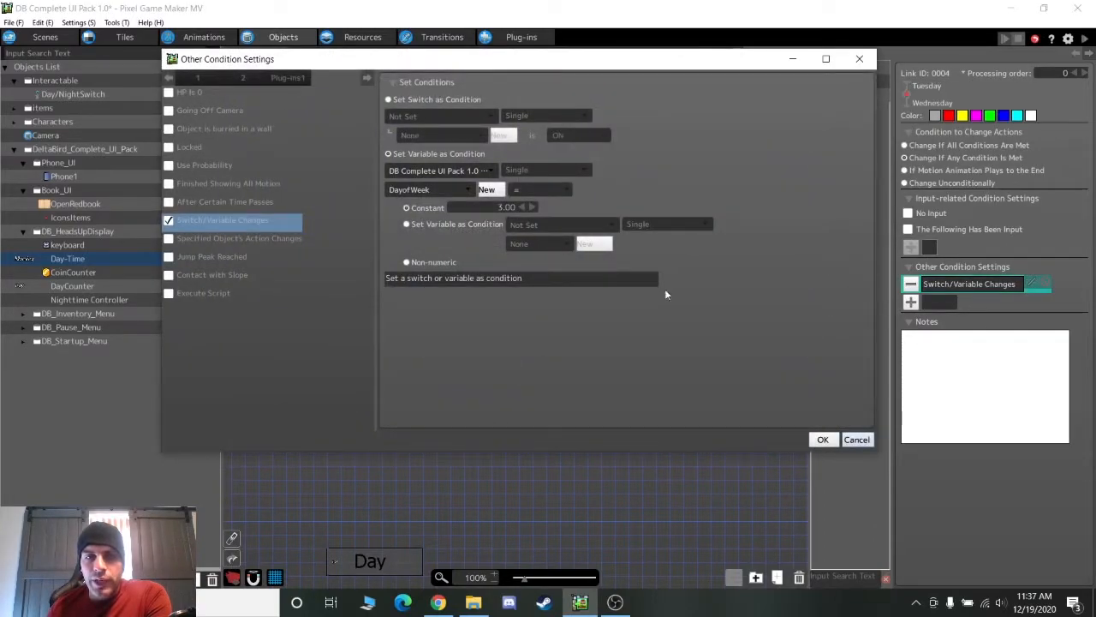
click(856, 439)
click(509, 245)
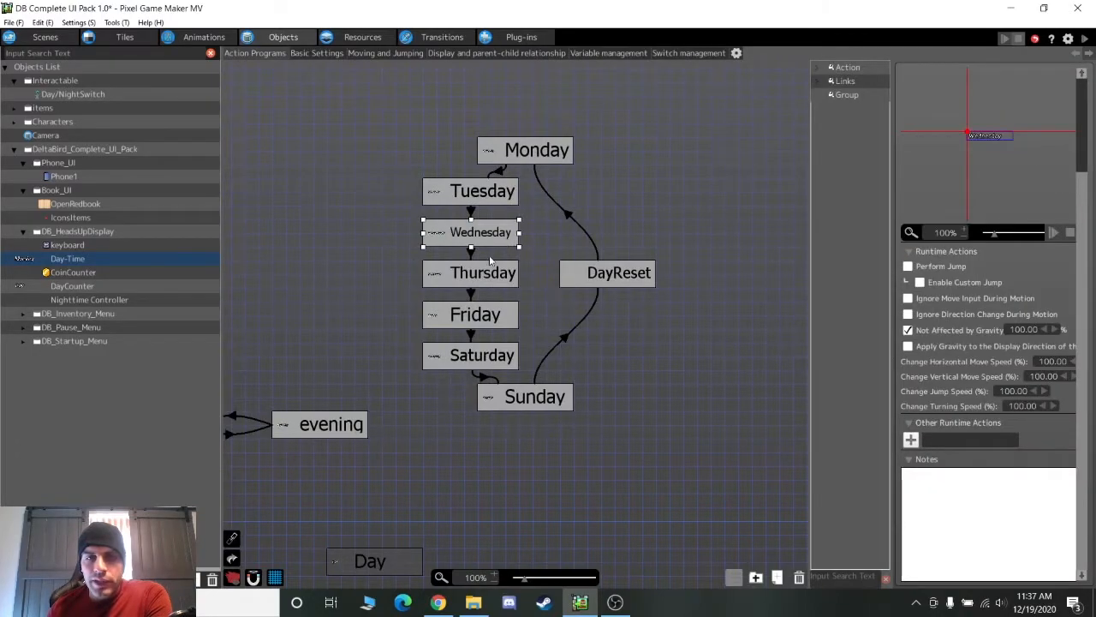
click(537, 402)
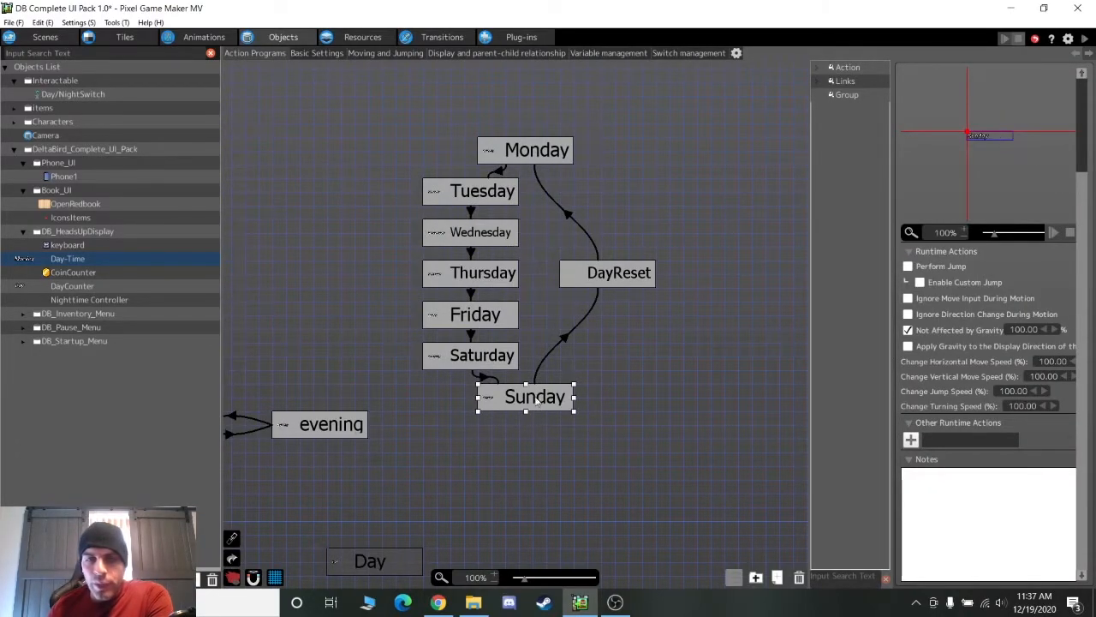
click(484, 379)
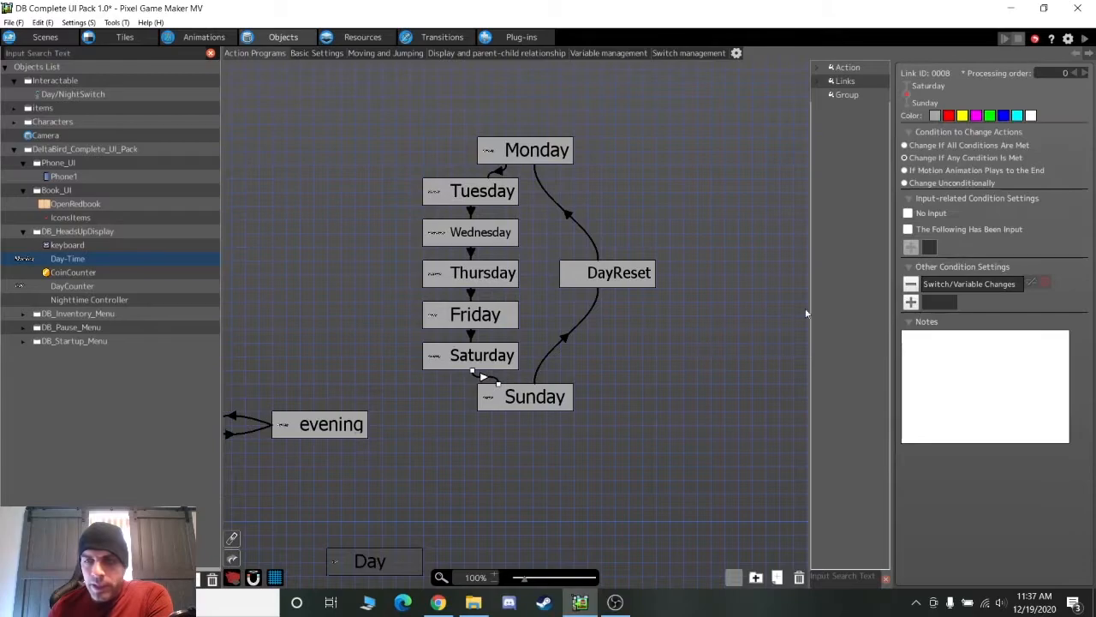
double_click(940, 286)
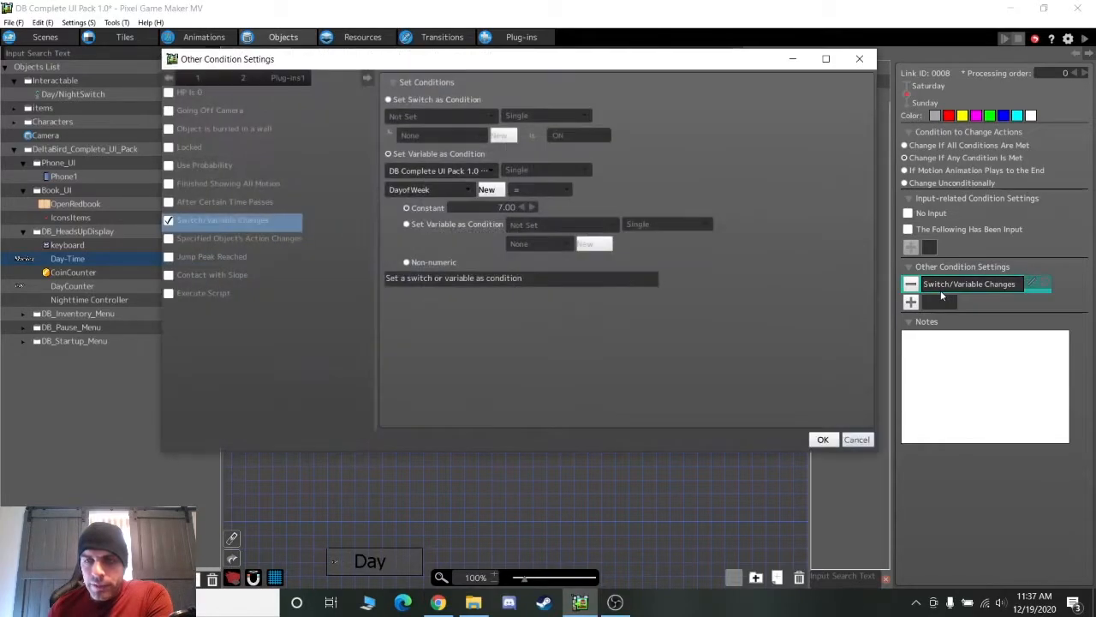
click(856, 439)
click(524, 396)
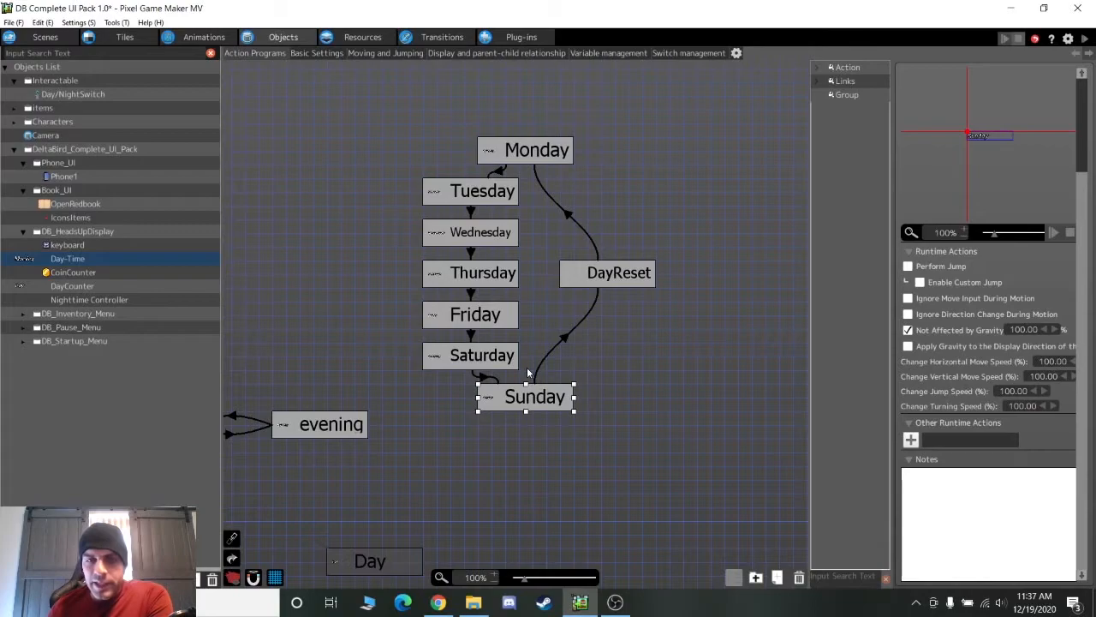
click(563, 339)
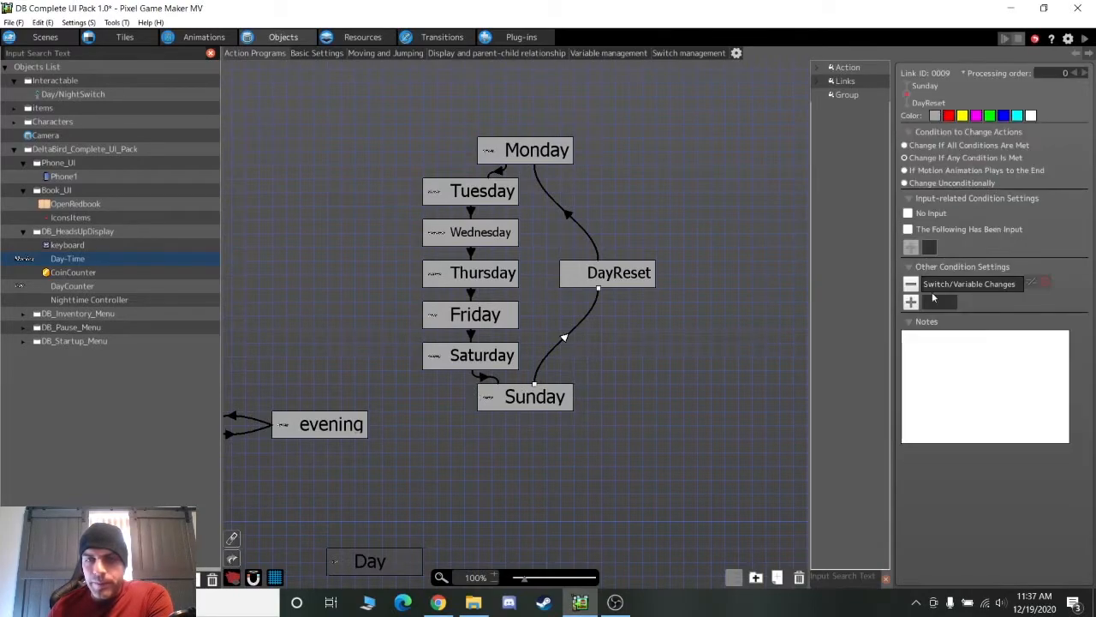
double_click(938, 287)
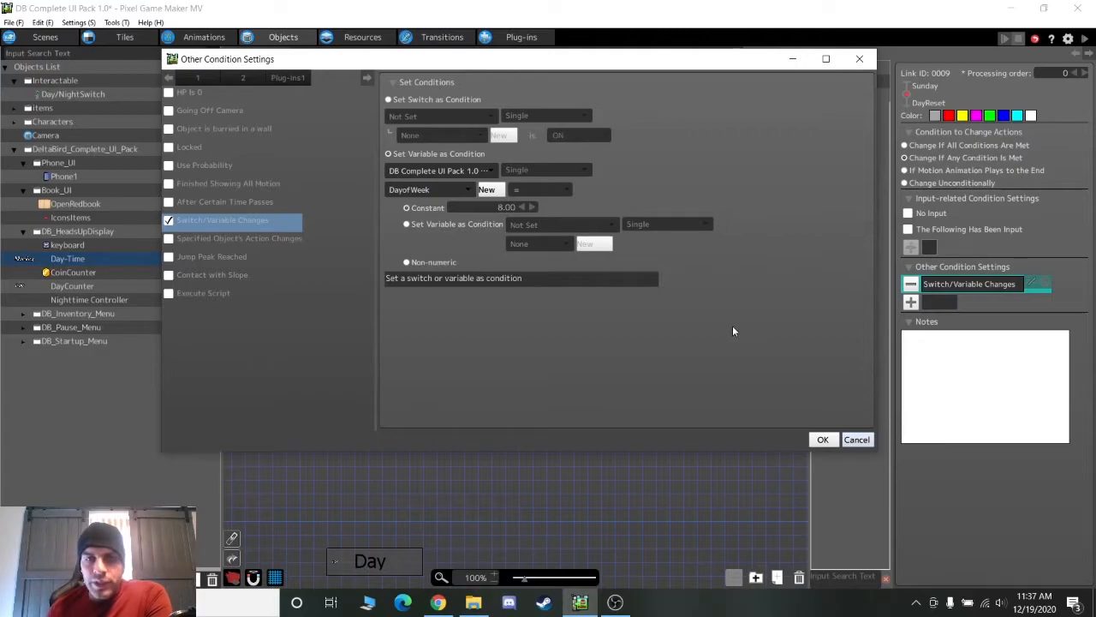
click(857, 439)
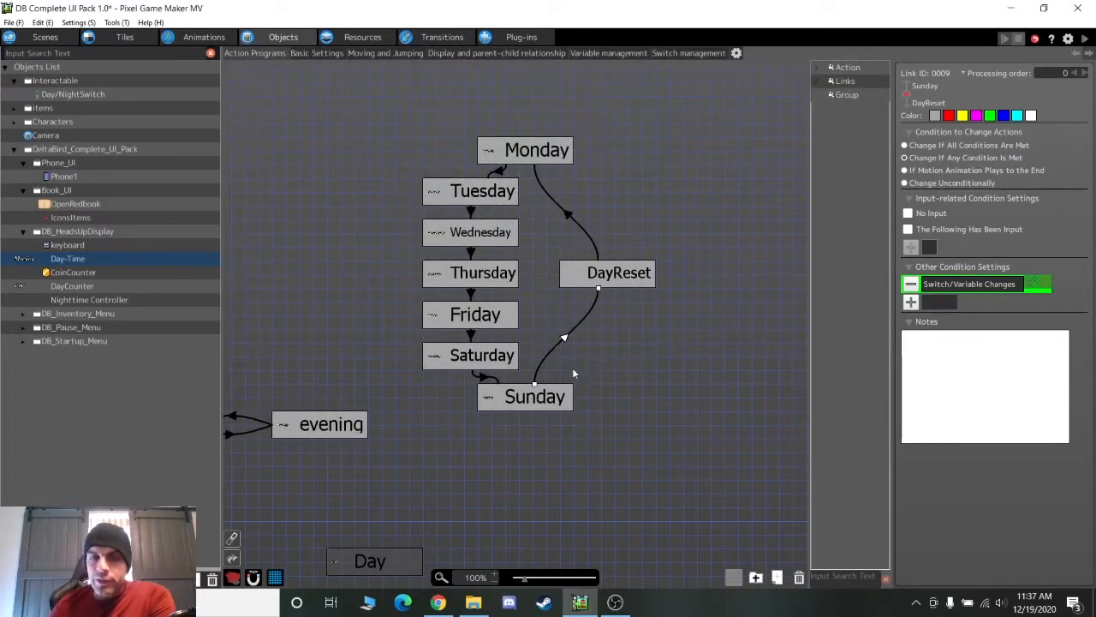
click(596, 277)
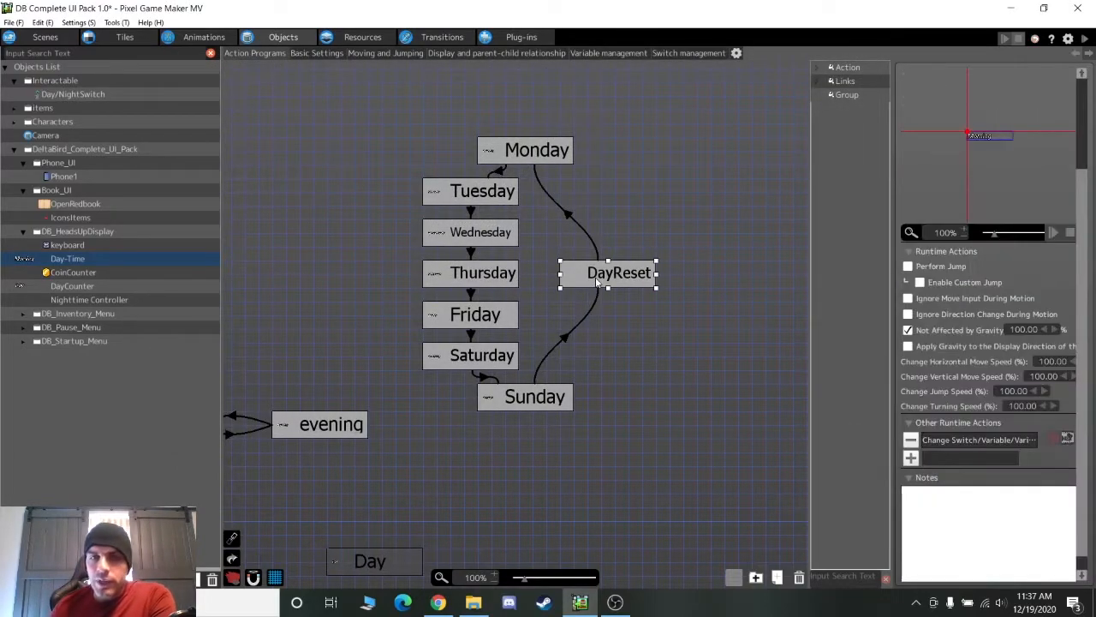
double_click(957, 439)
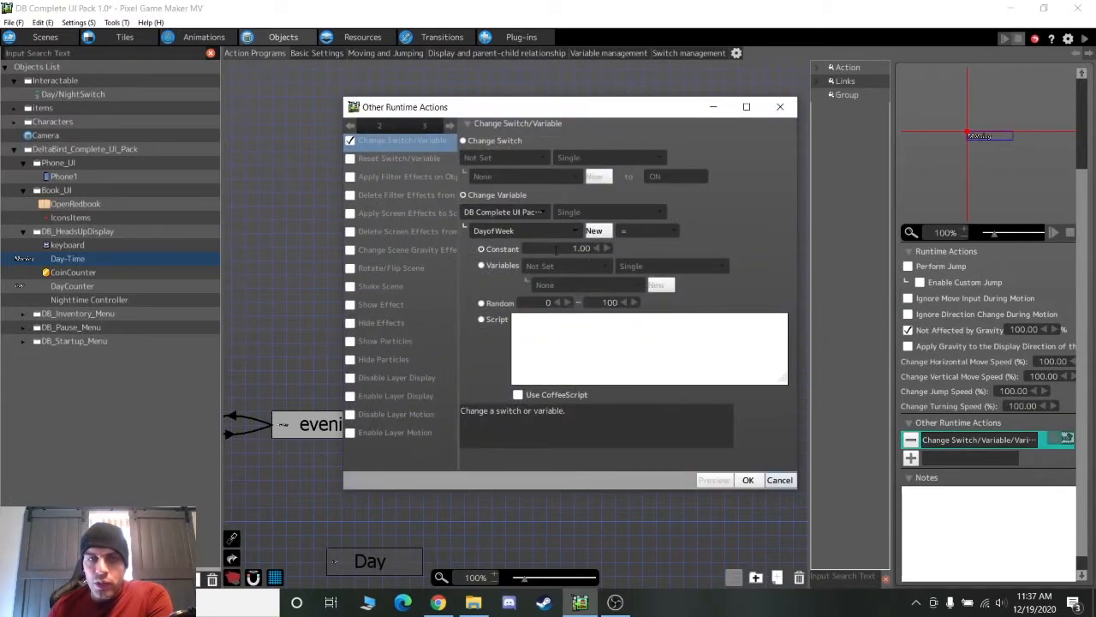
click(780, 481)
click(566, 217)
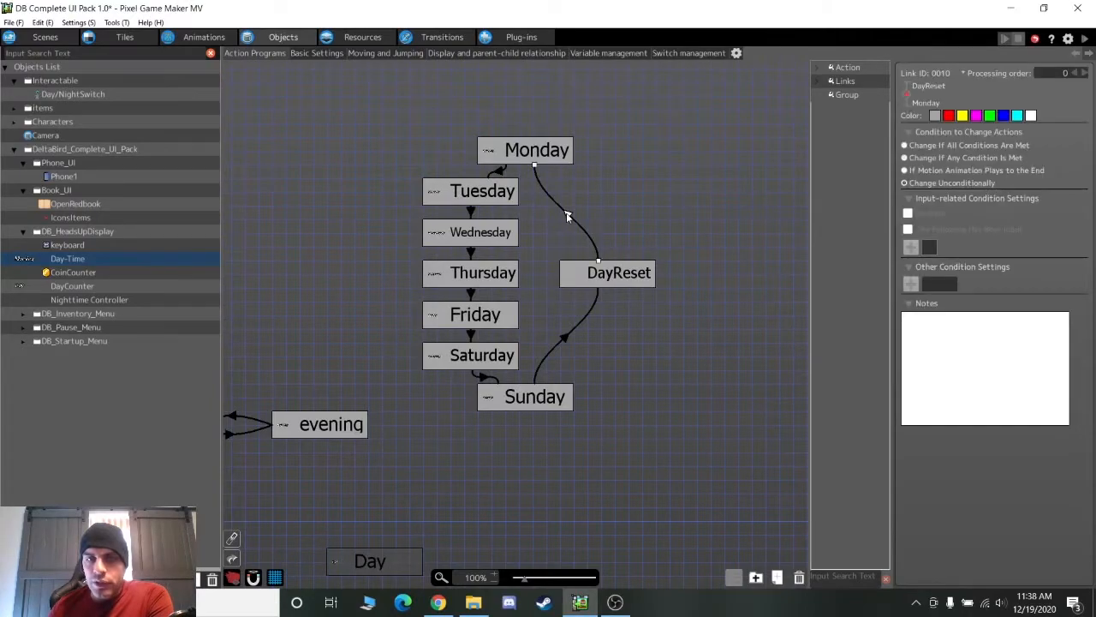
click(520, 146)
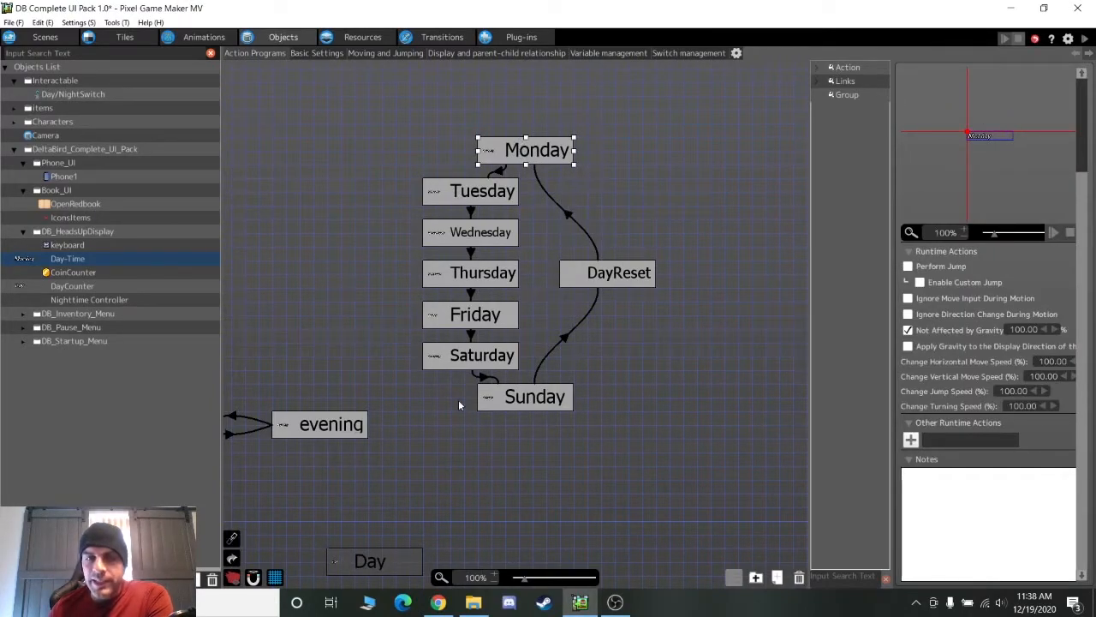
middle_drag(406, 470, 395, 5)
middle_drag(362, 191, 477, 342)
View CoinCounter's currency Text Display settings under Display and parent-child relationship, then close them
middle_drag(380, 391, 474, 411)
click(133, 273)
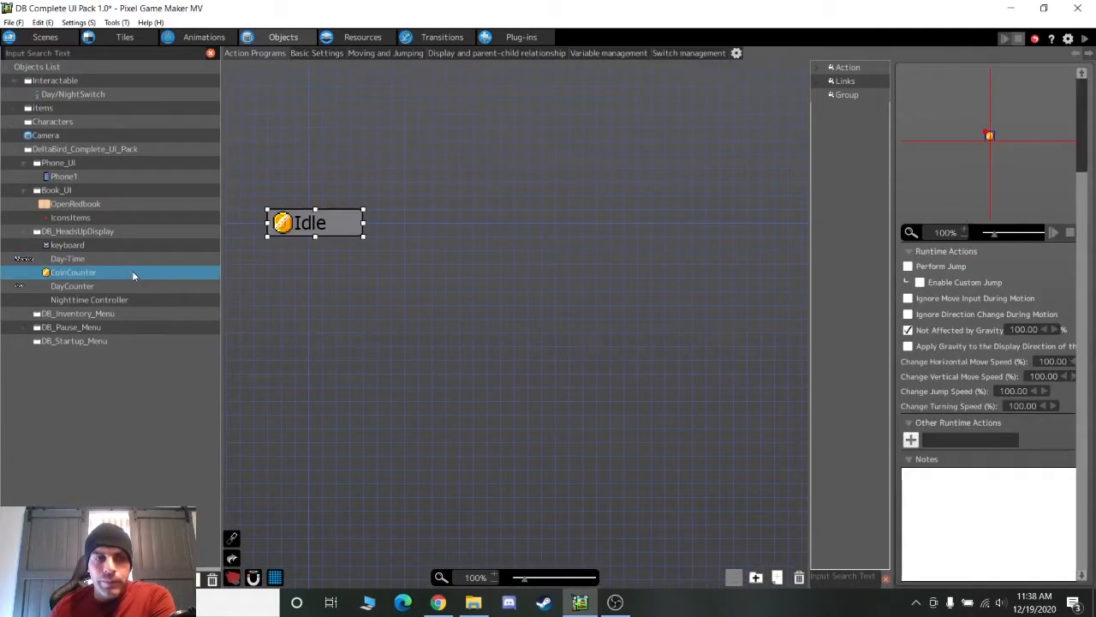
middle_drag(315, 277, 551, 290)
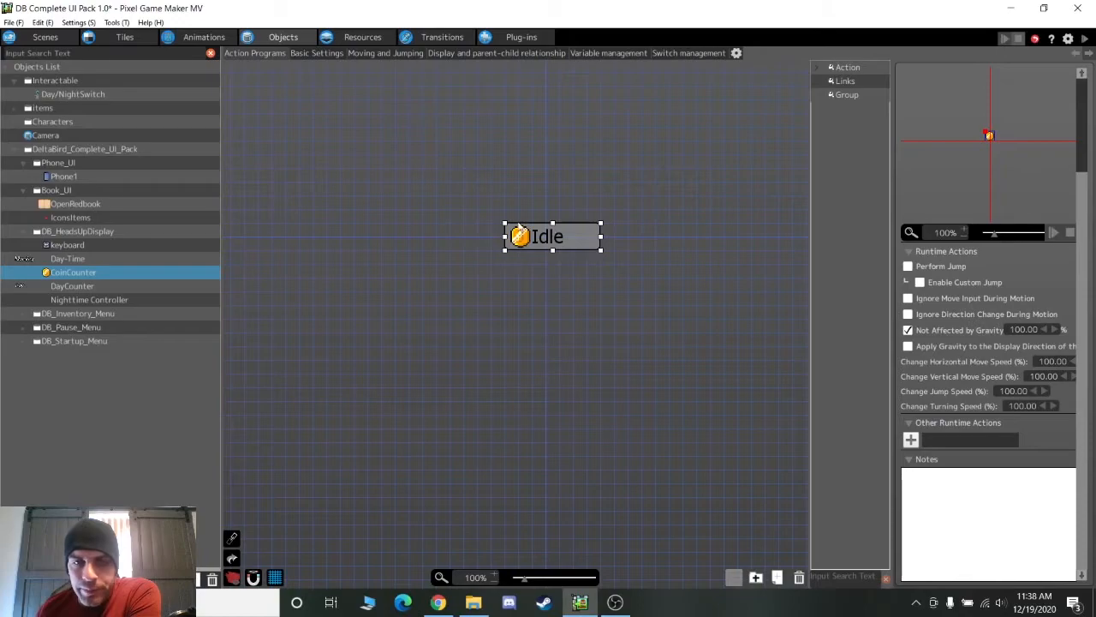
click(476, 54)
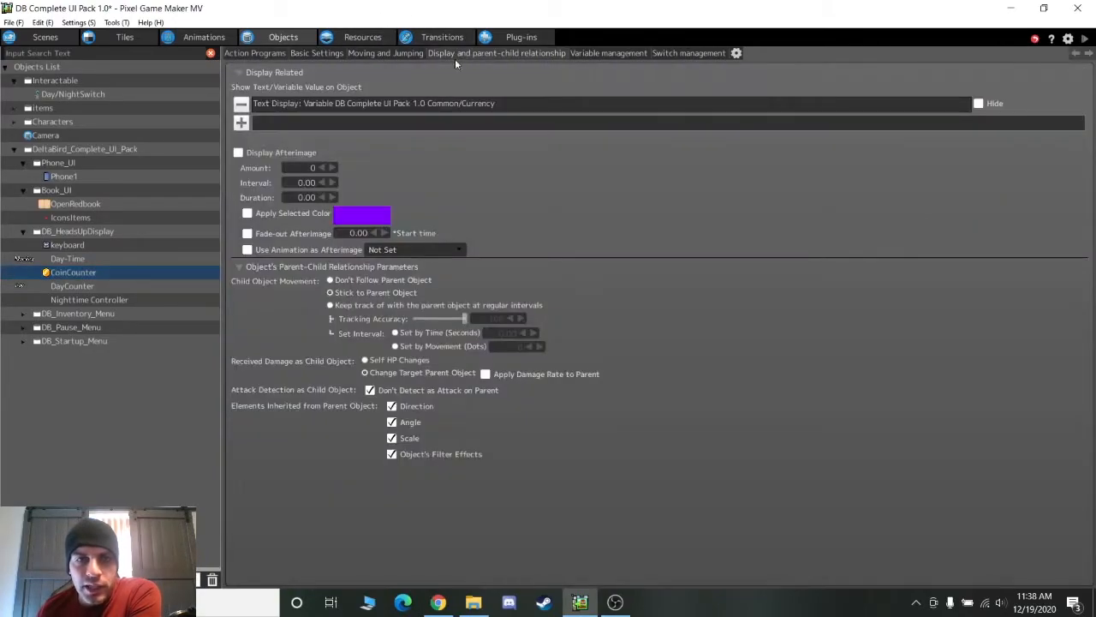
double_click(312, 104)
drag(642, 373, 947, 559)
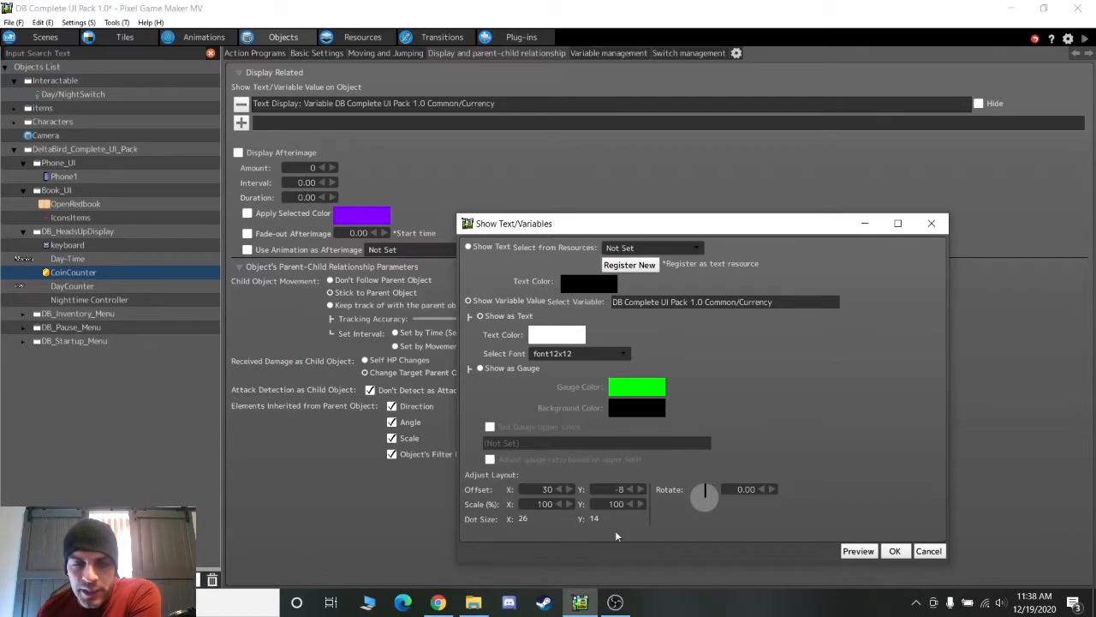
click(929, 227)
Go via DayCounter to the Nighttime Controller program, centring Day effect, Waiting and Night Effect
click(75, 288)
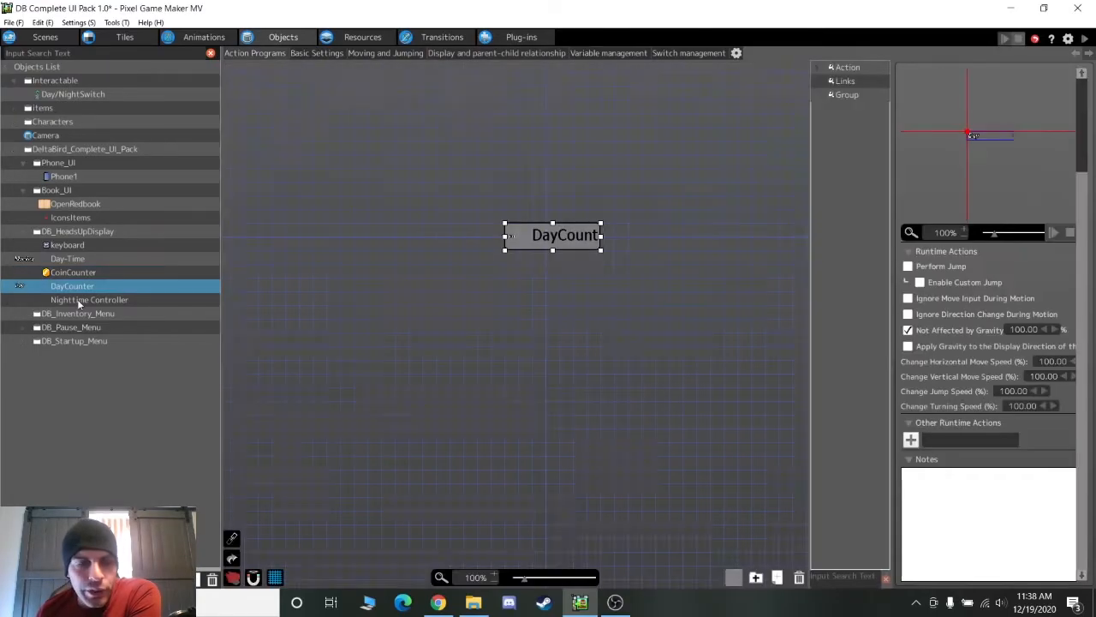
click(86, 299)
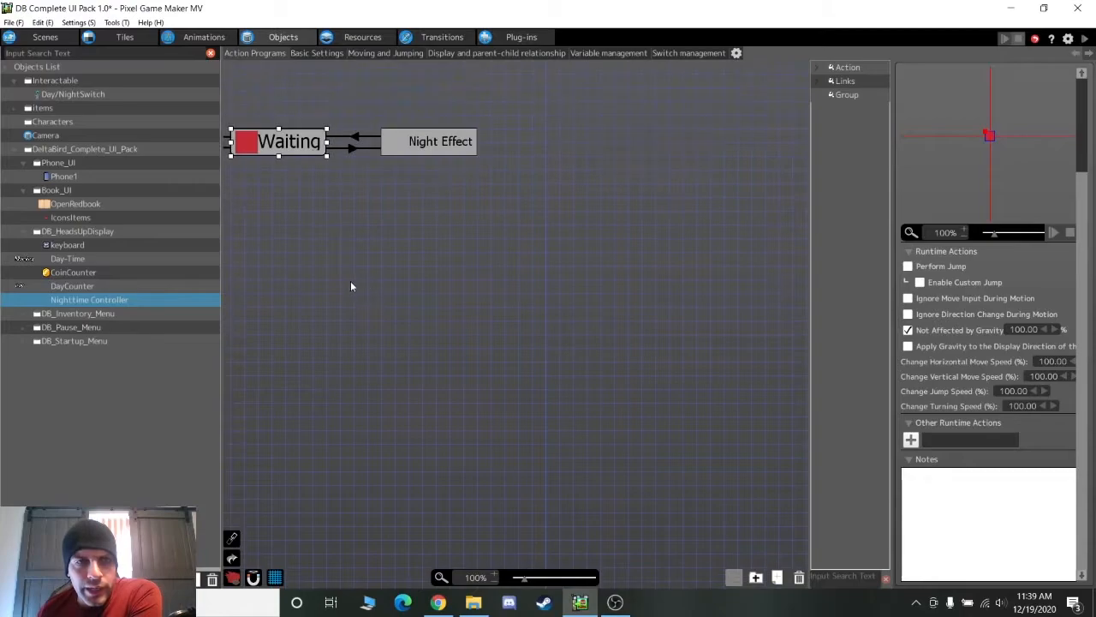
scroll(349, 282, up, 1)
middle_drag(310, 276, 525, 327)
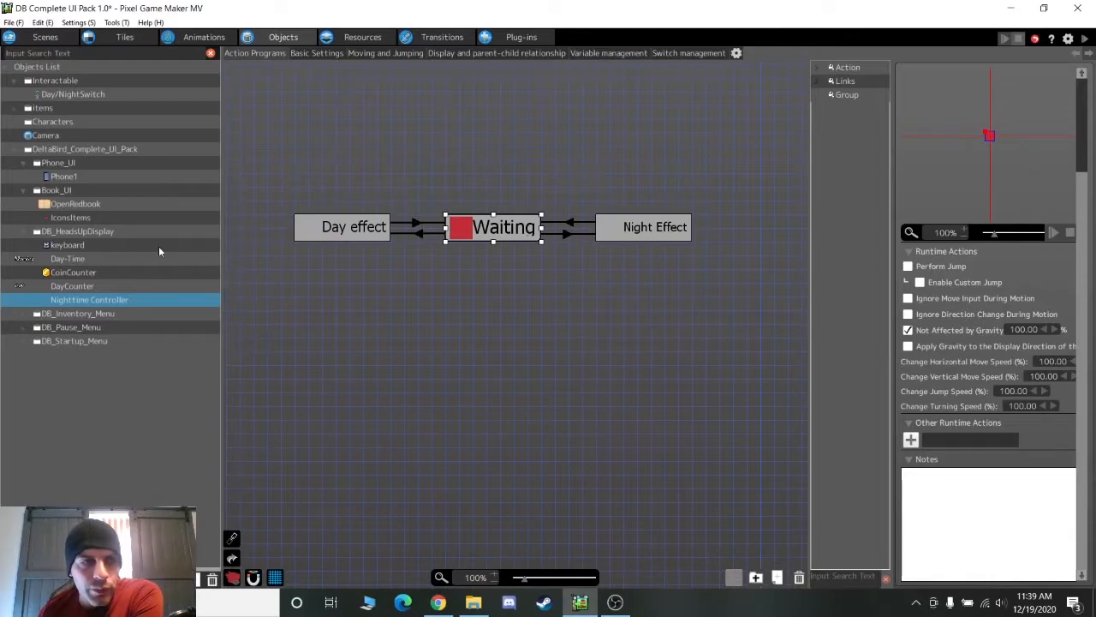
middle_drag(374, 291, 394, 326)
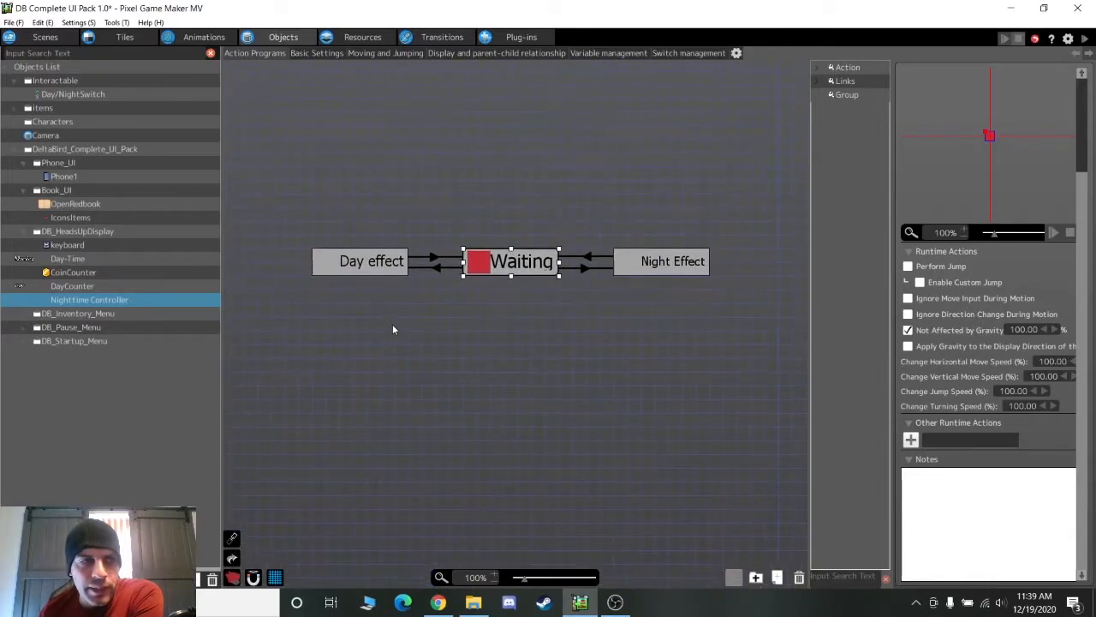
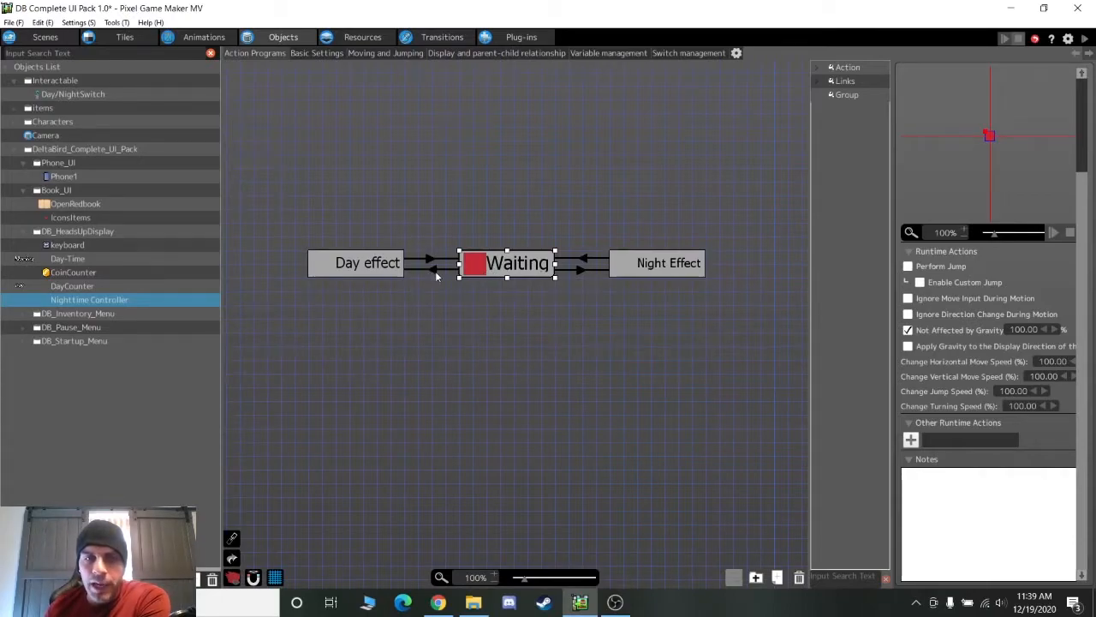
Review the Waiting→Day effect link, Day effect's screen effect, and the Day effect→Waiting link conditions
click(434, 270)
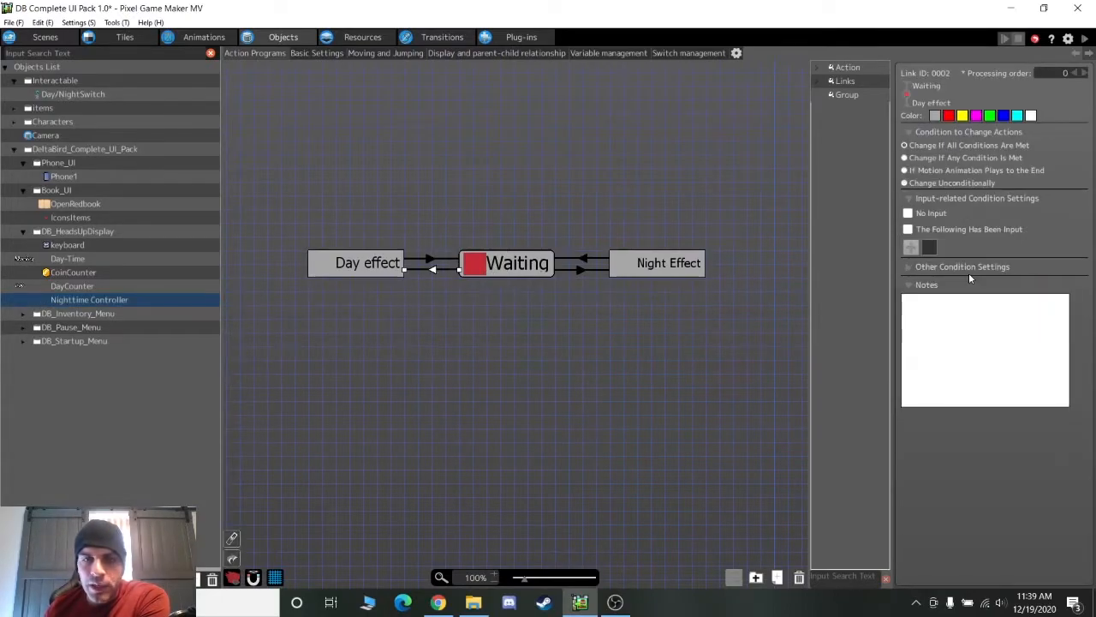
double_click(962, 284)
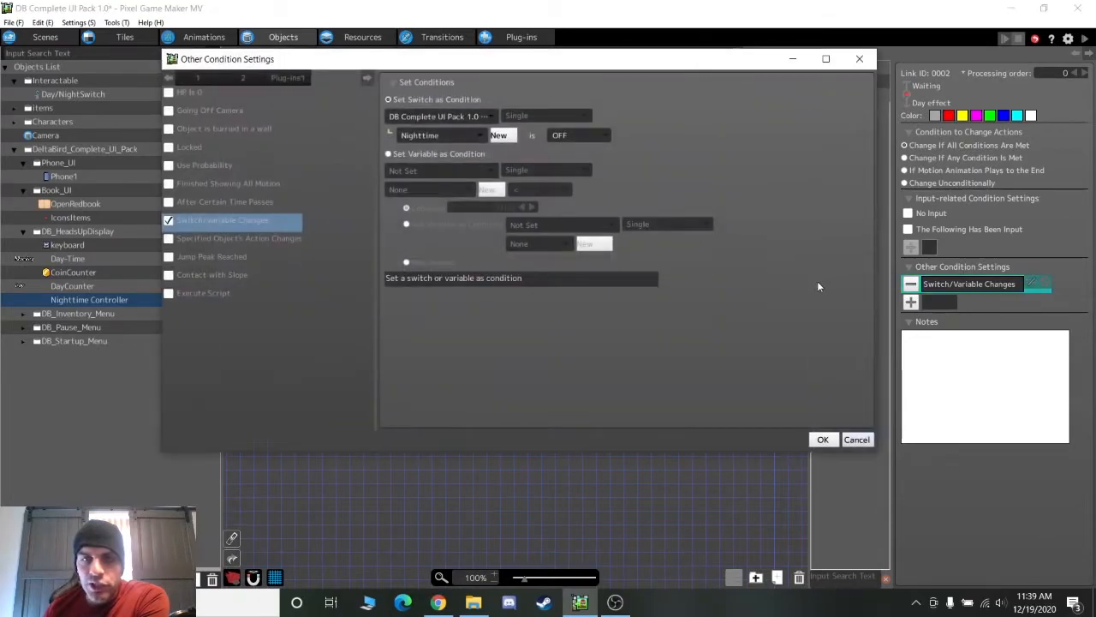
click(856, 439)
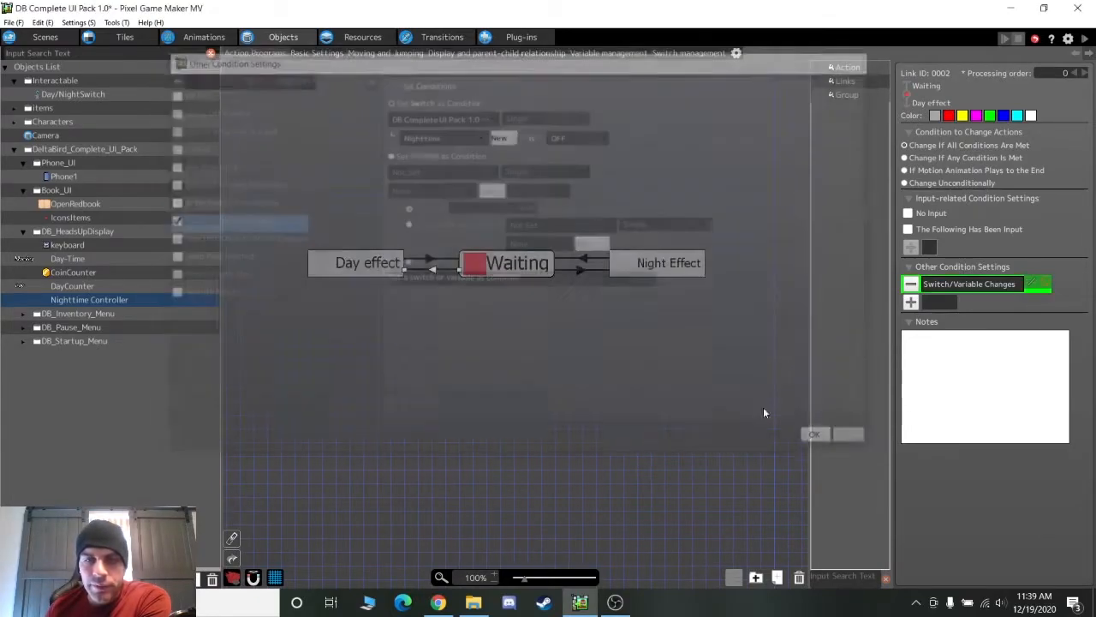
click(349, 256)
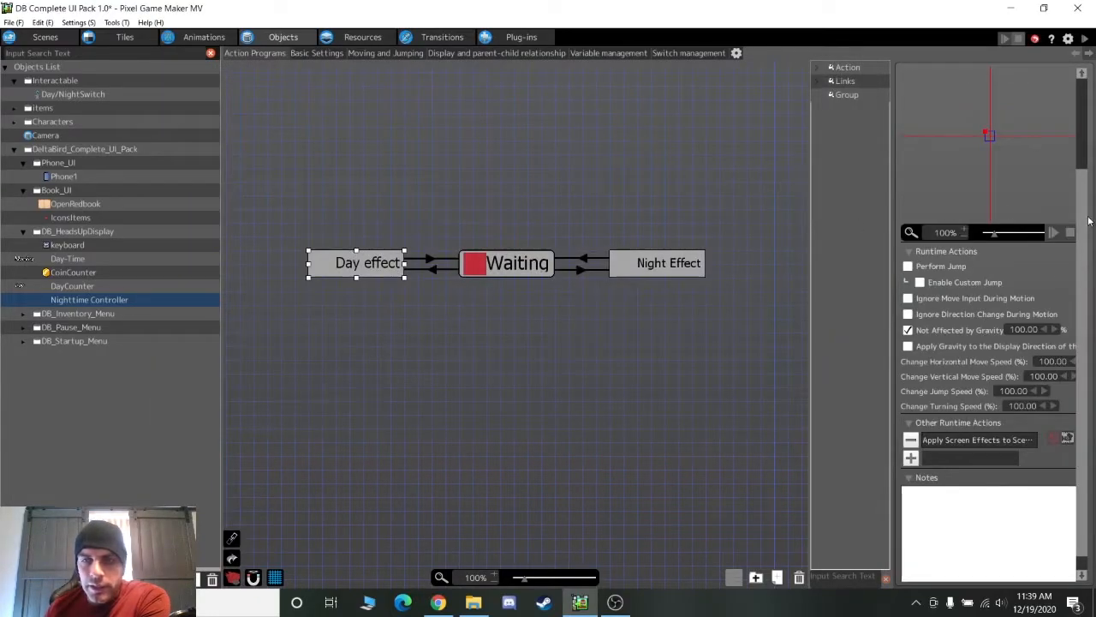
double_click(985, 439)
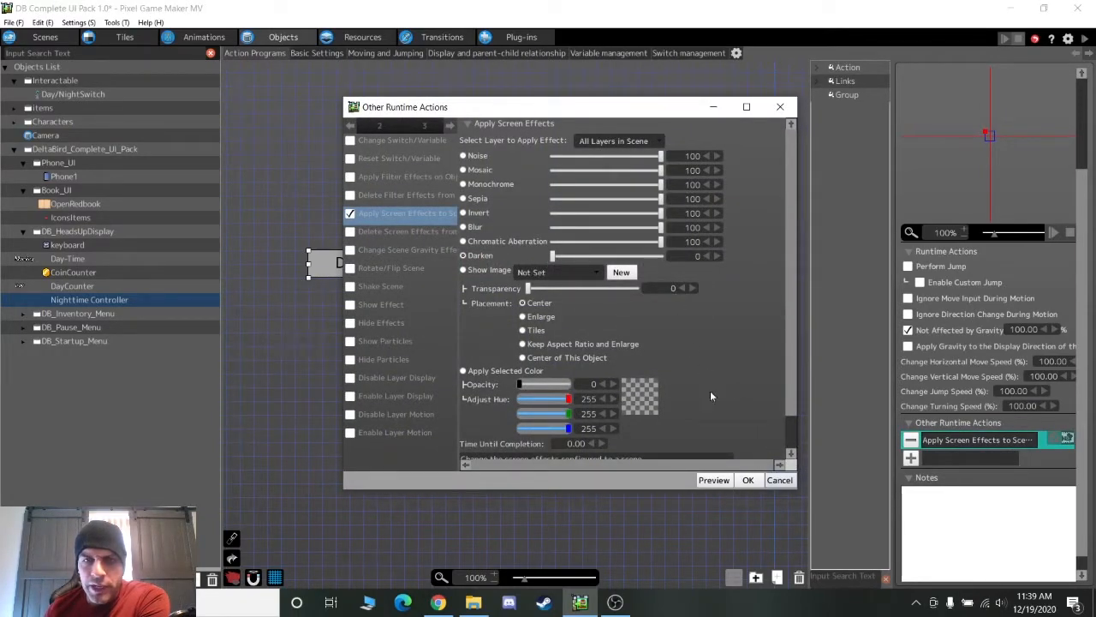
click(778, 485)
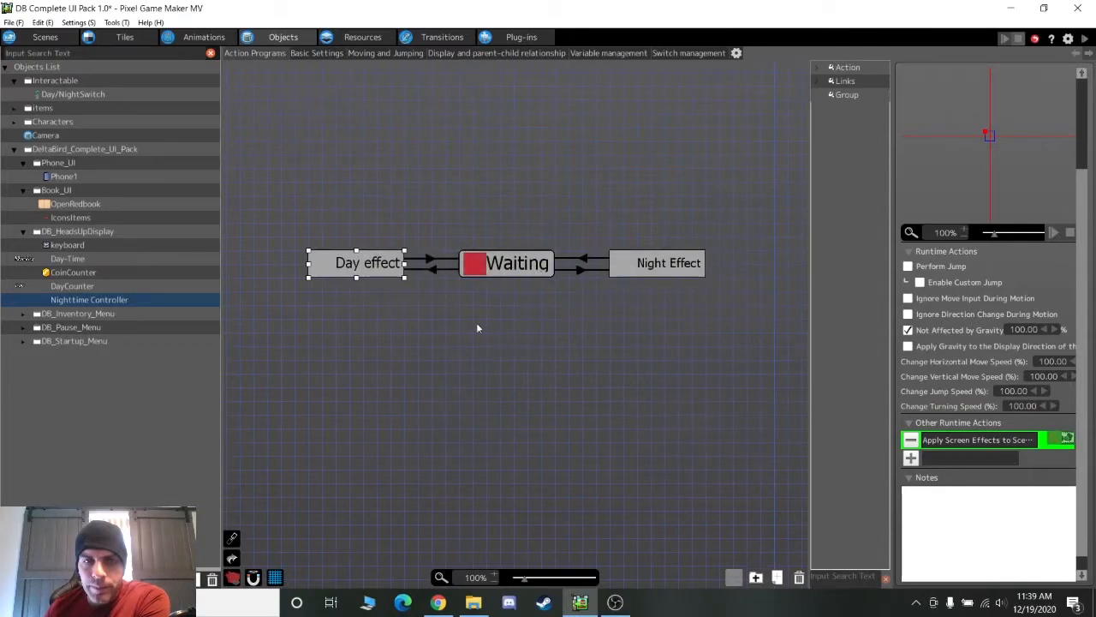
click(431, 261)
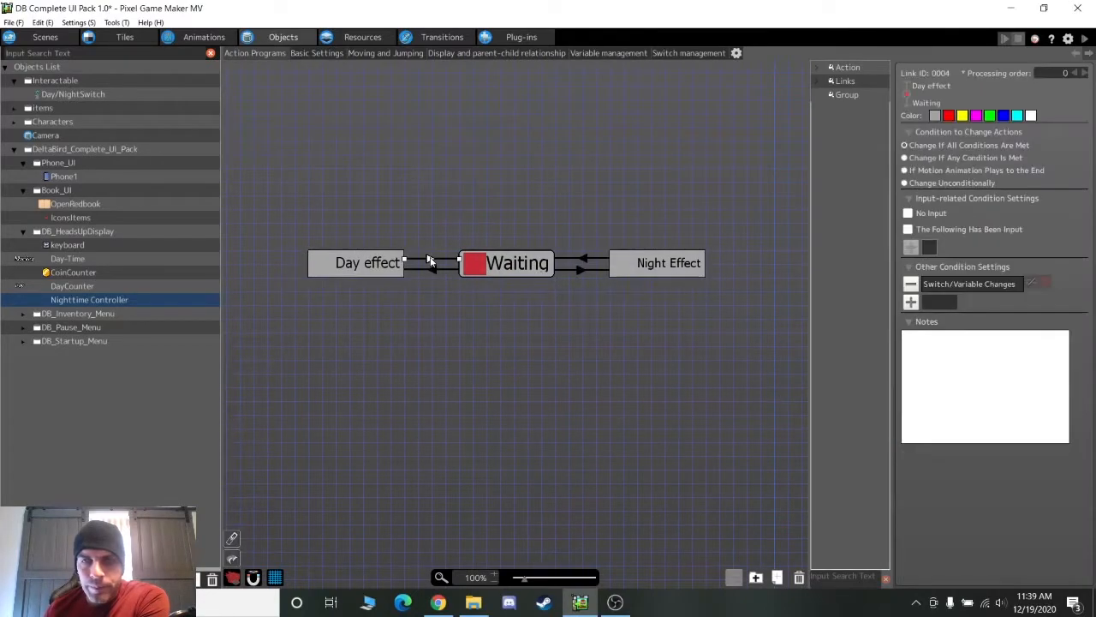
double_click(981, 284)
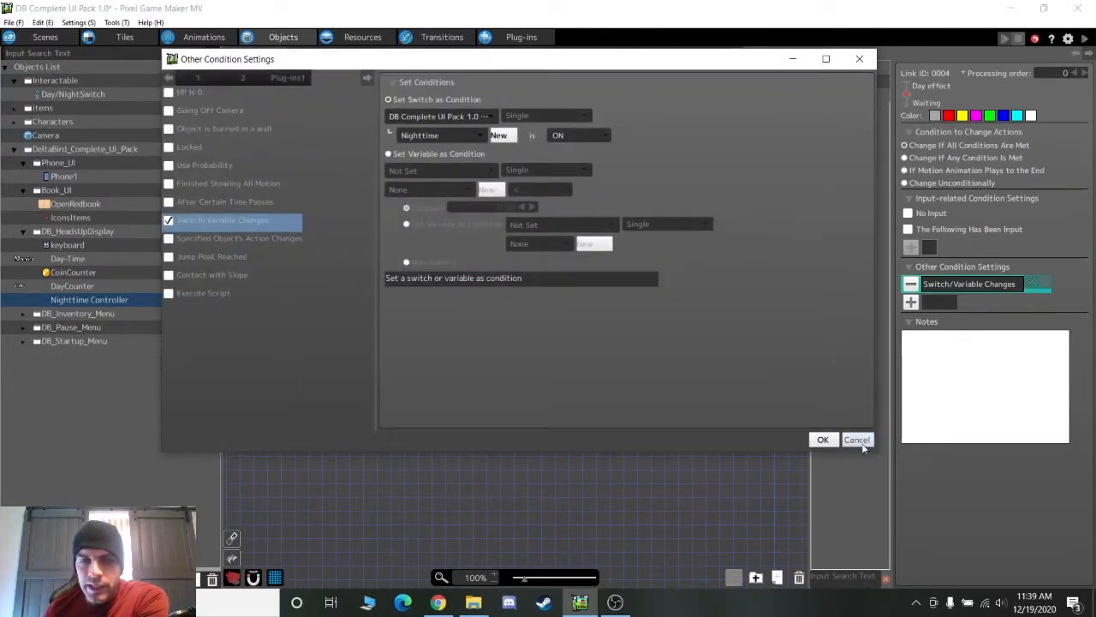
click(860, 441)
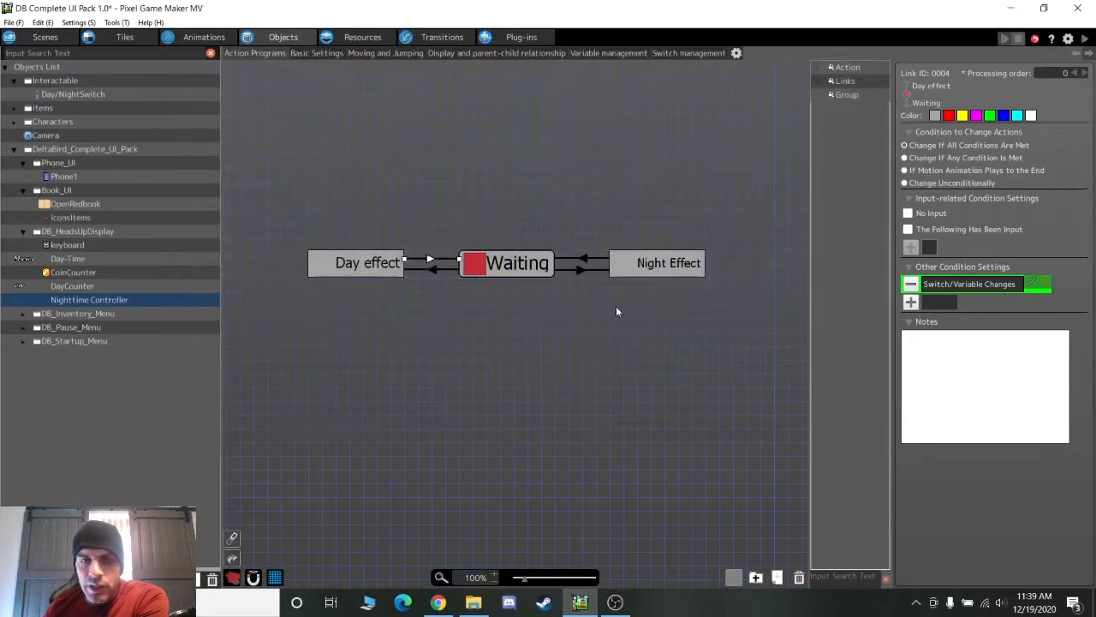
Review the Waiting→Night Effect link condition and Night Effect's screen effect settings
click(580, 274)
click(578, 271)
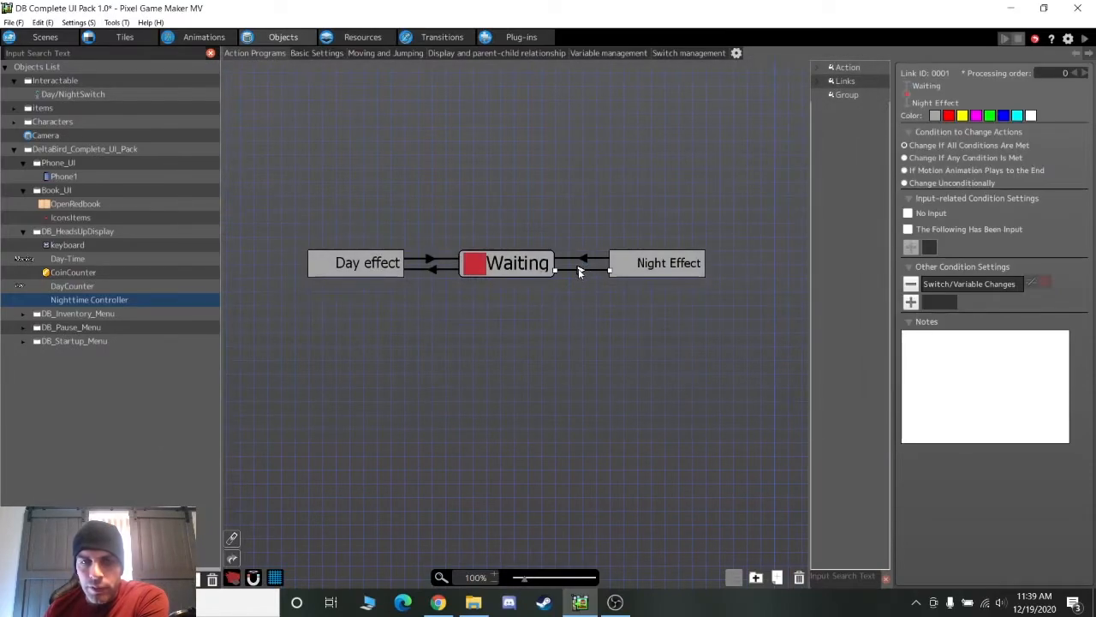
double_click(968, 283)
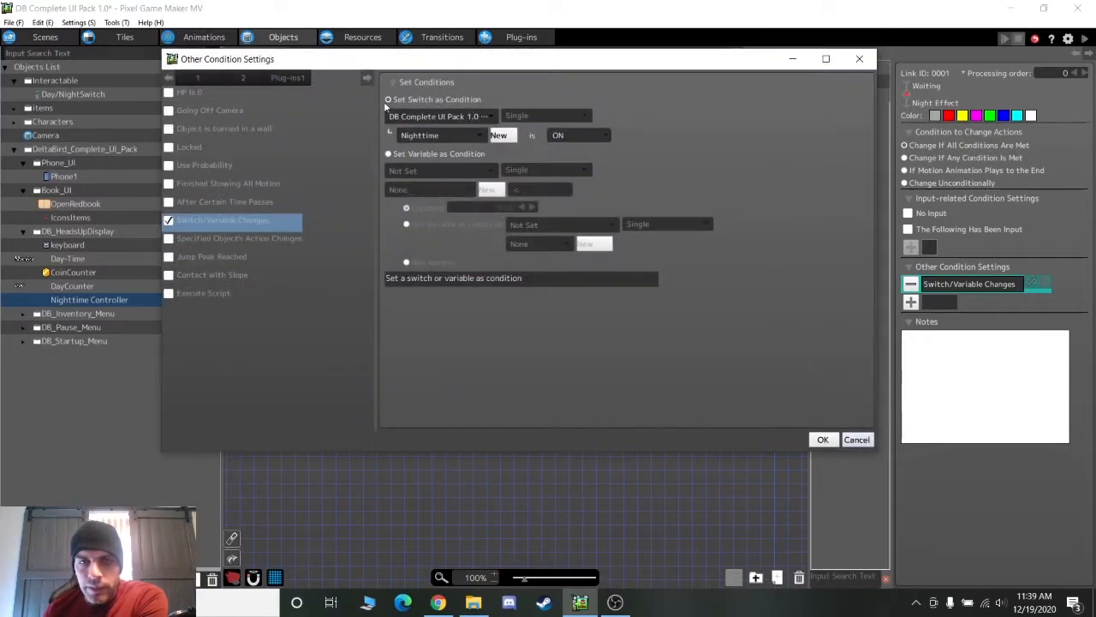
click(822, 439)
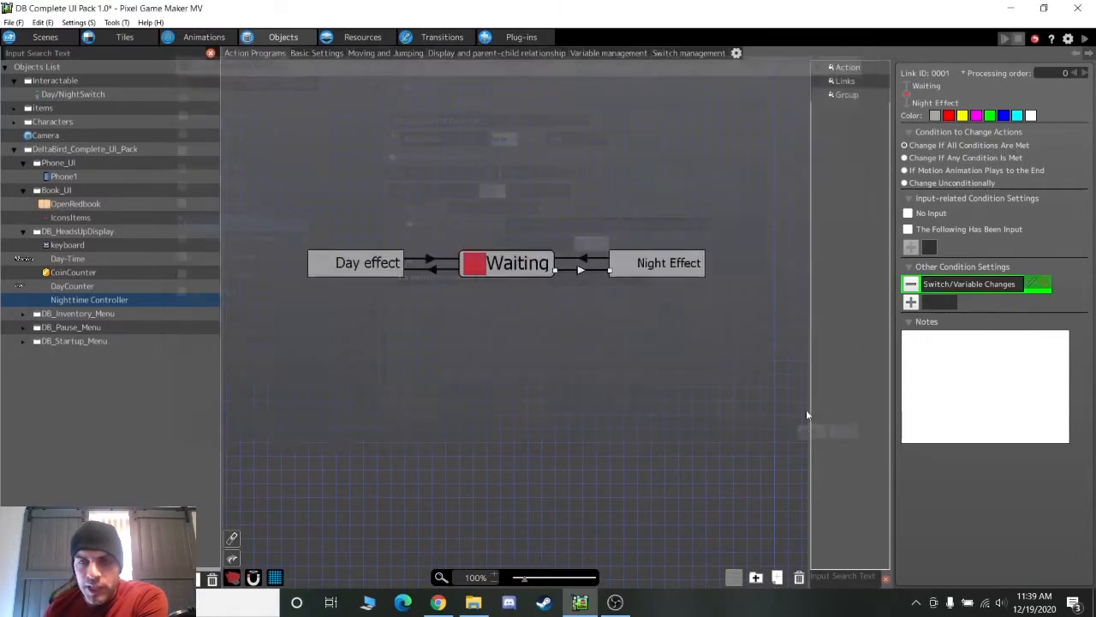
click(645, 268)
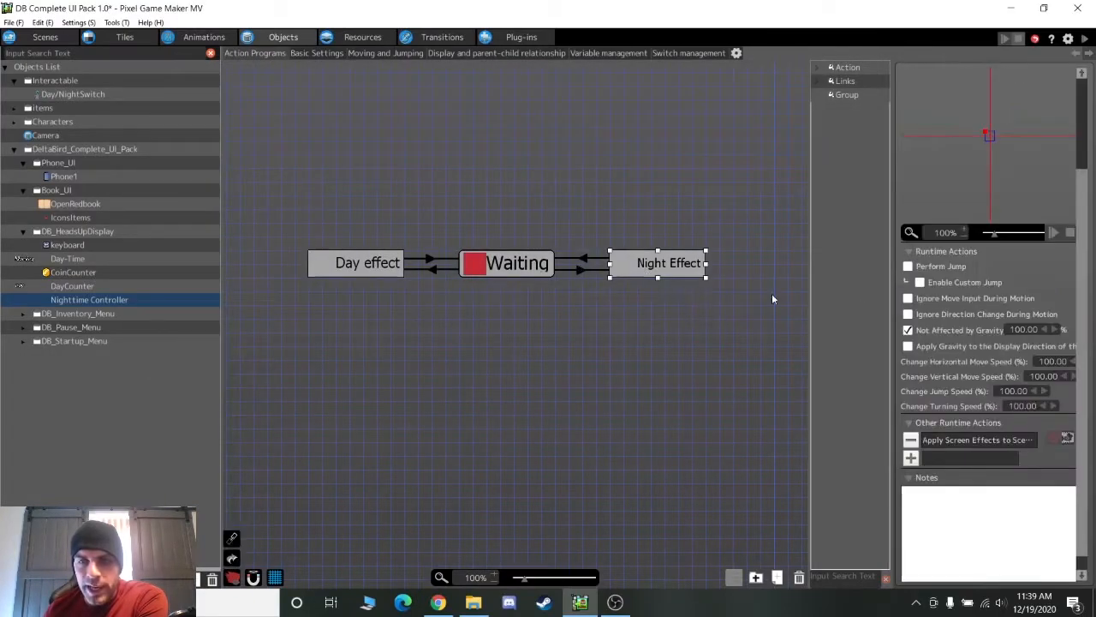
double_click(943, 444)
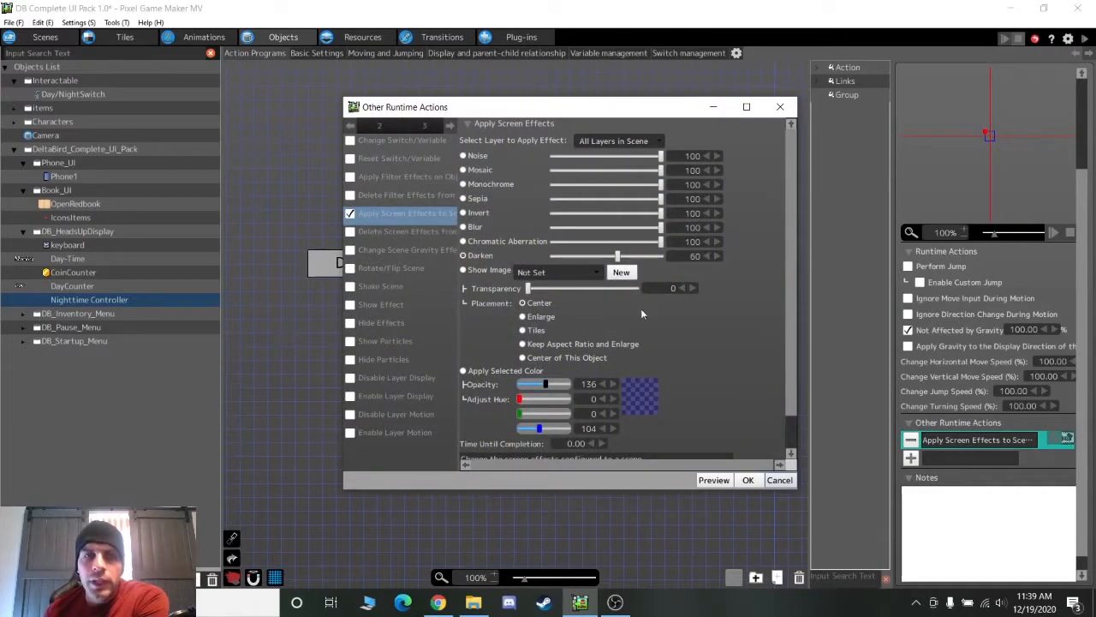
click(788, 481)
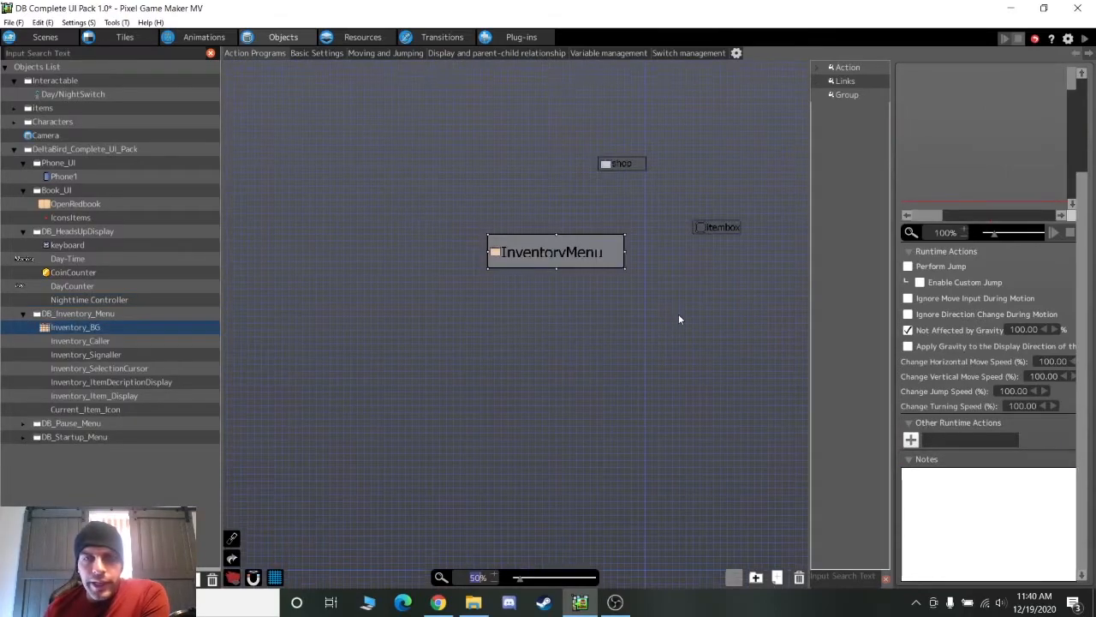
Inspect the shop and itembox nodes in the Inventory_BG action graph
middle_drag(679, 313, 549, 370)
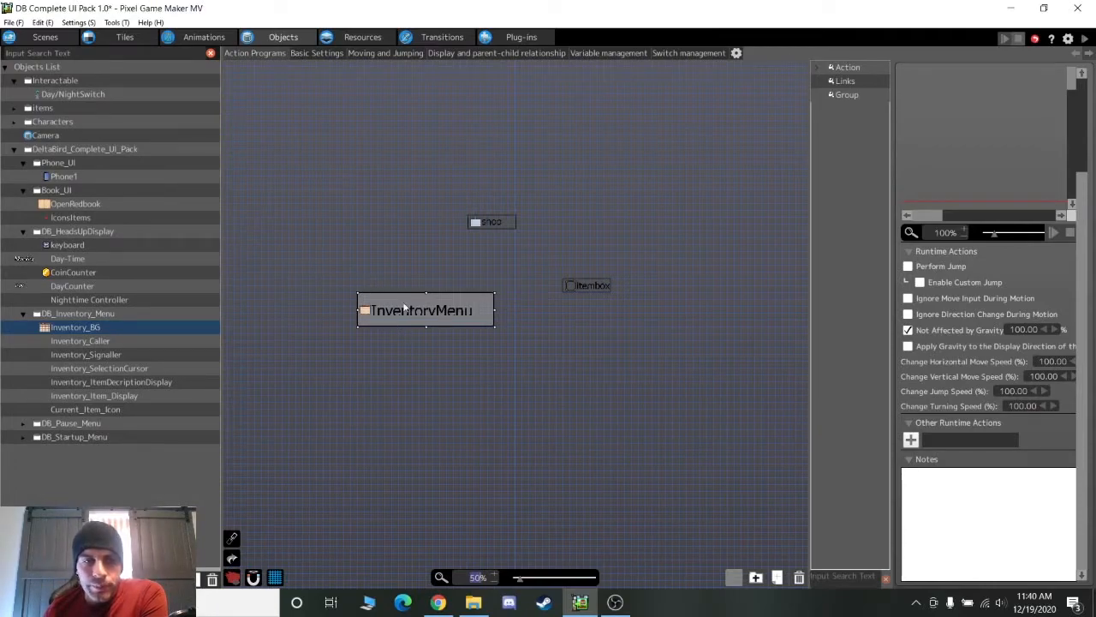
click(491, 224)
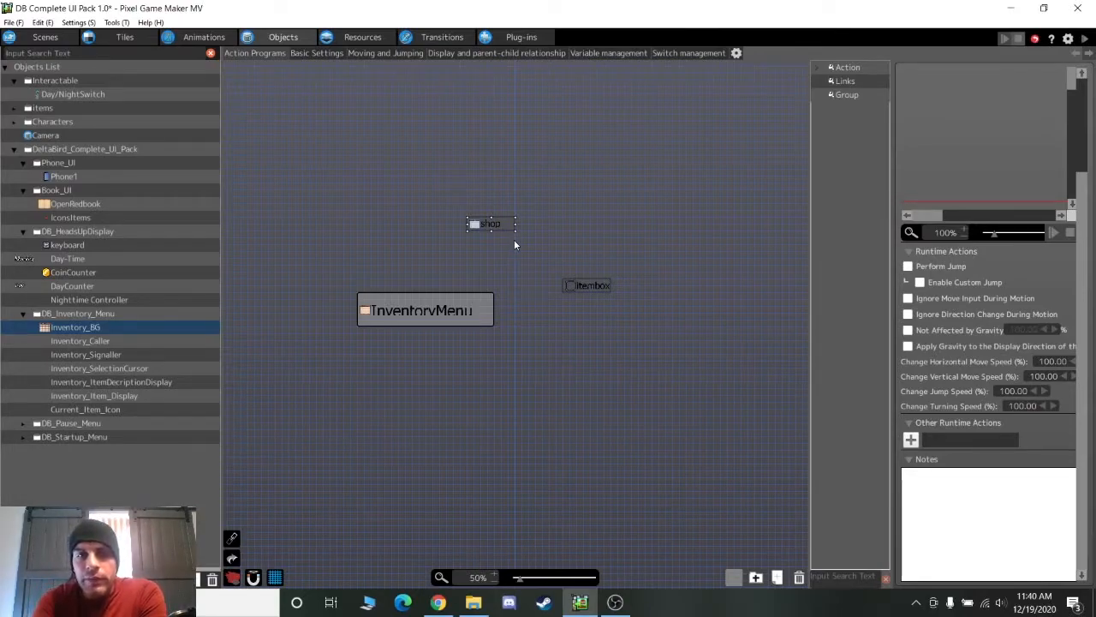
click(586, 286)
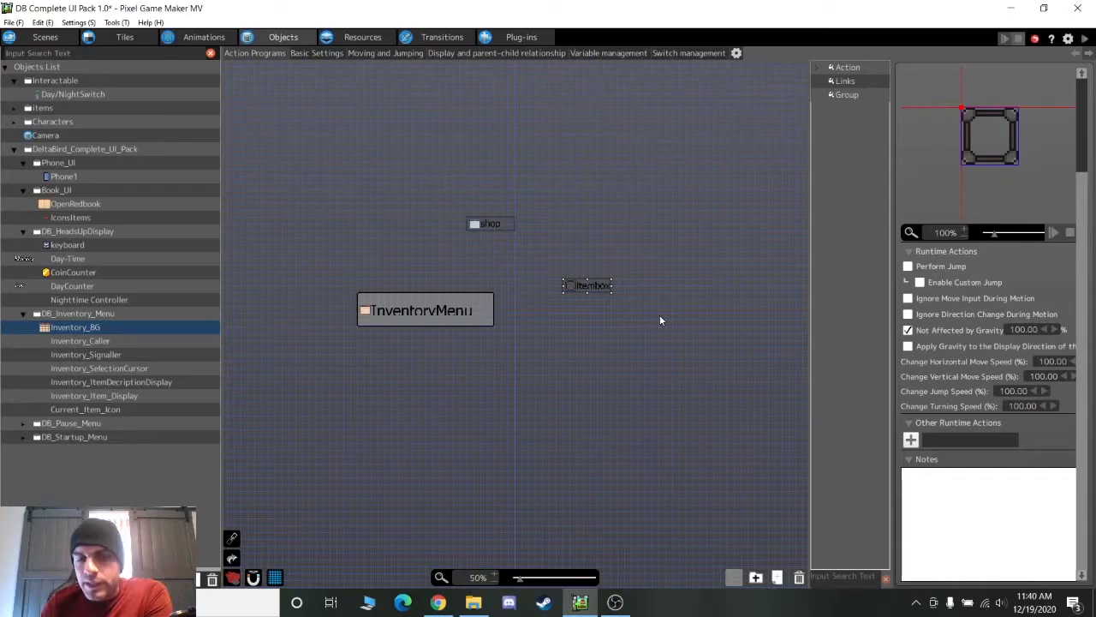
In Inventory_Caller's graph, move the Call Inventory Menu node beneath Wait for call
click(106, 344)
drag(529, 480, 536, 364)
scroll(559, 472, down, 2)
drag(561, 476, 574, 359)
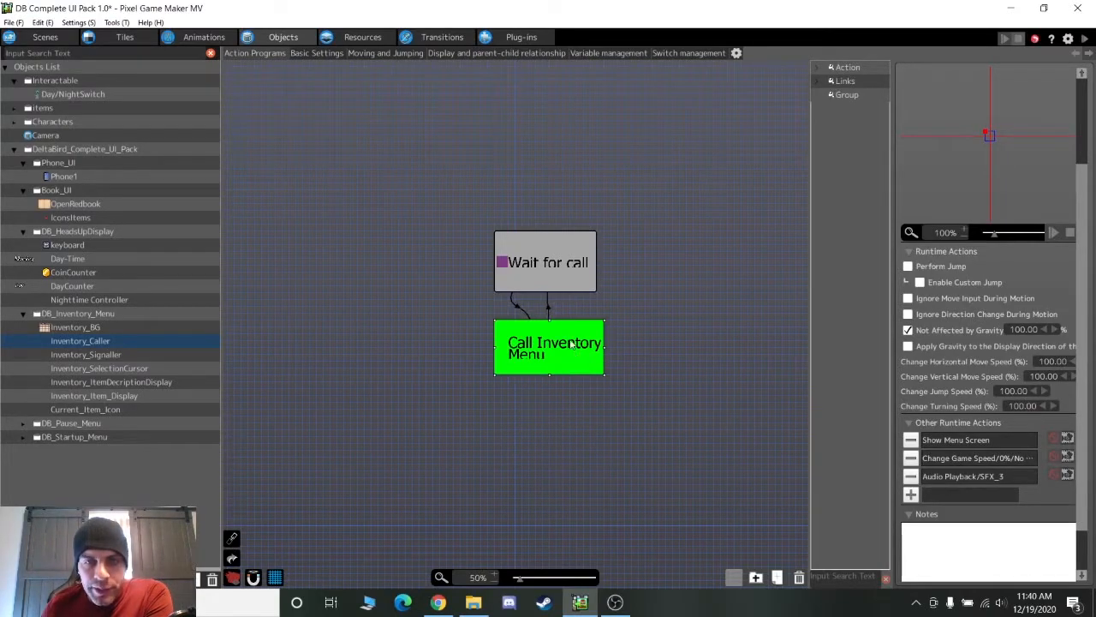
Shrink the Wait for call and Call InventoryMenu nodes and stack them vertically
click(539, 269)
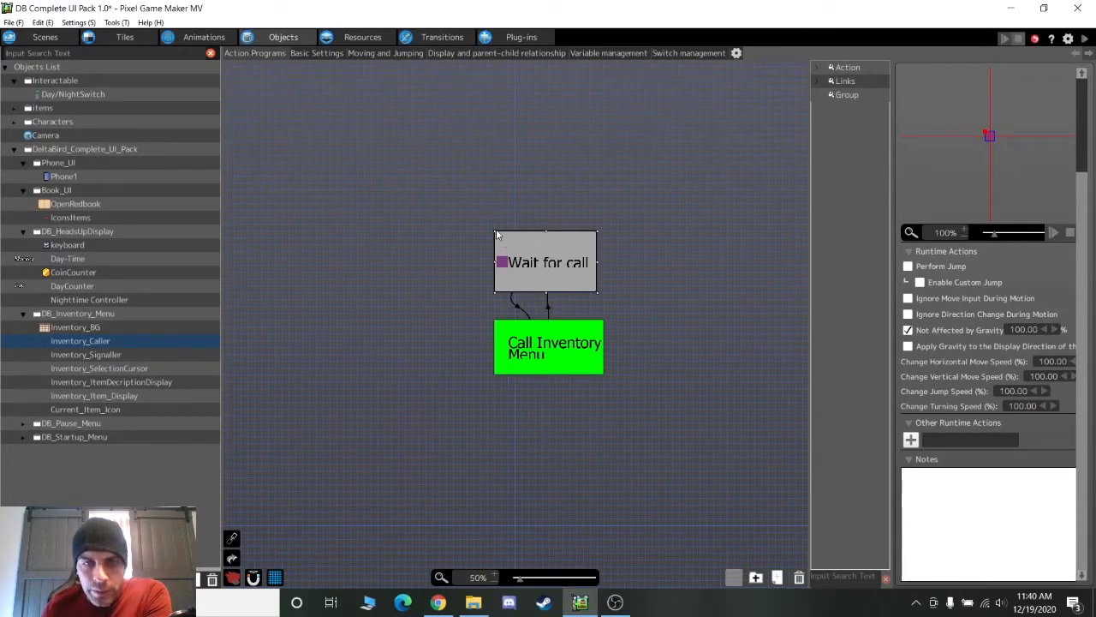
drag(495, 232, 515, 266)
click(519, 368)
drag(520, 368, 527, 328)
drag(626, 362, 598, 326)
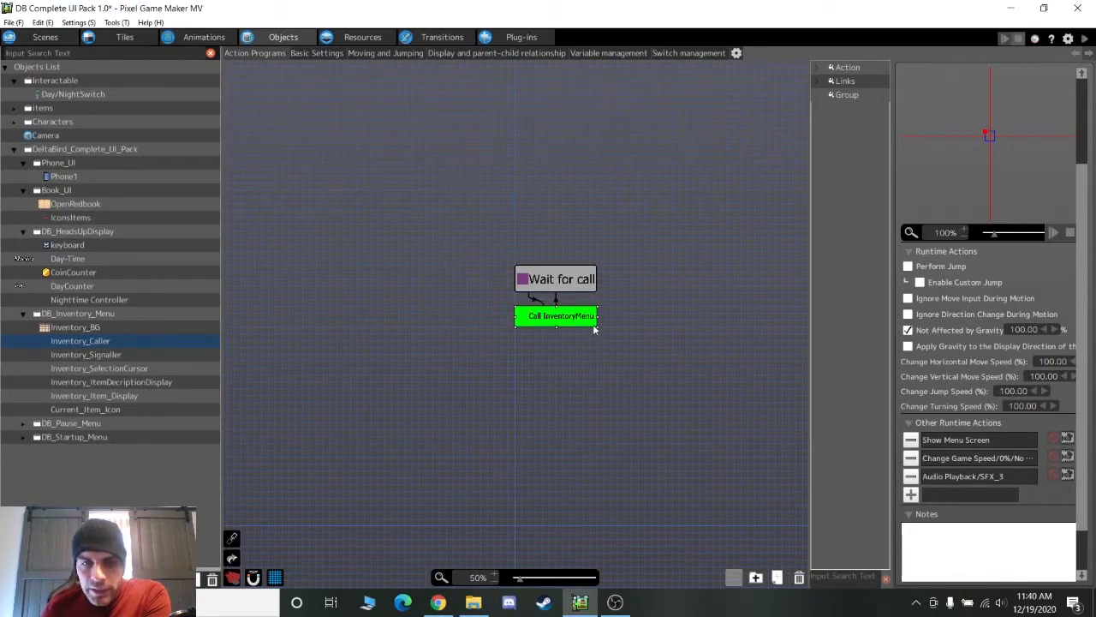
Review the Y On Press link and Call InventoryMenu's Show Menu Screen, Change Game Speed and SFX_3 actions
click(570, 280)
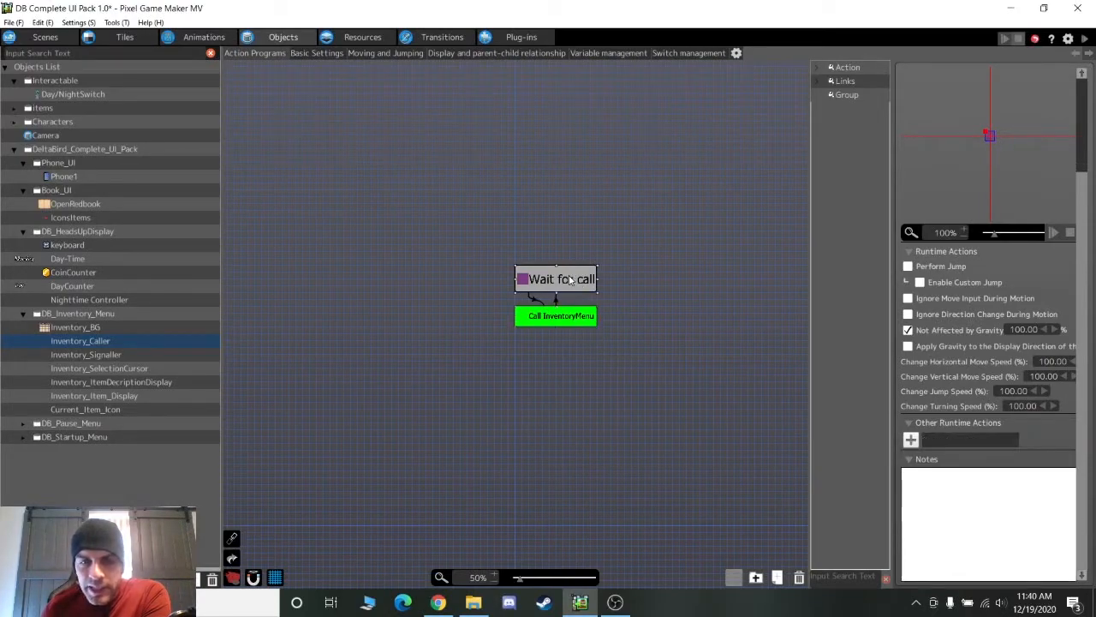
click(538, 304)
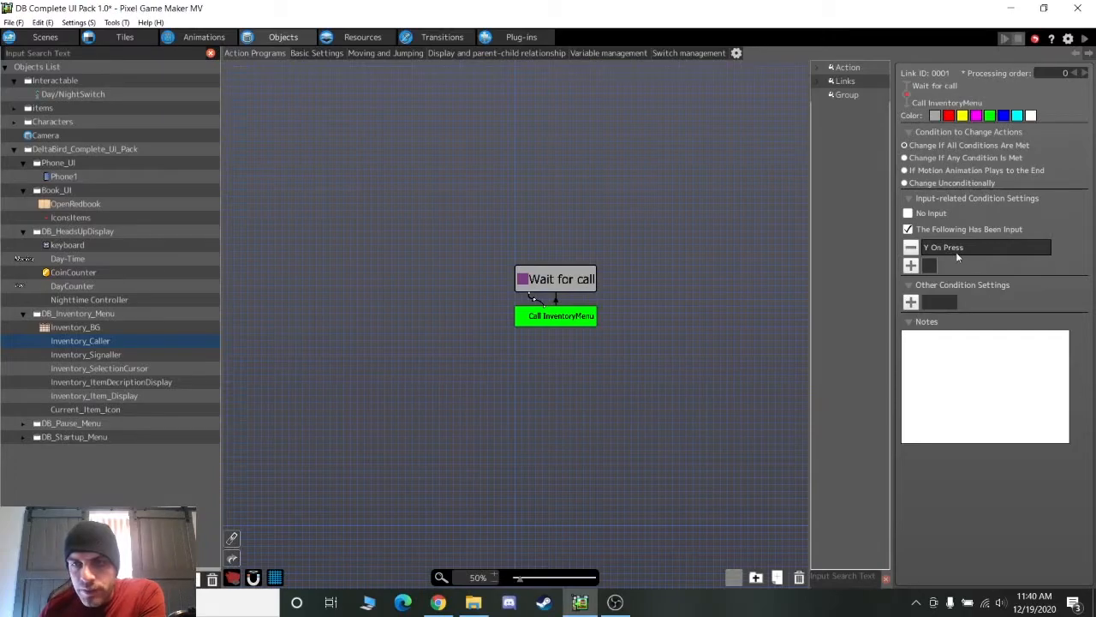
click(578, 317)
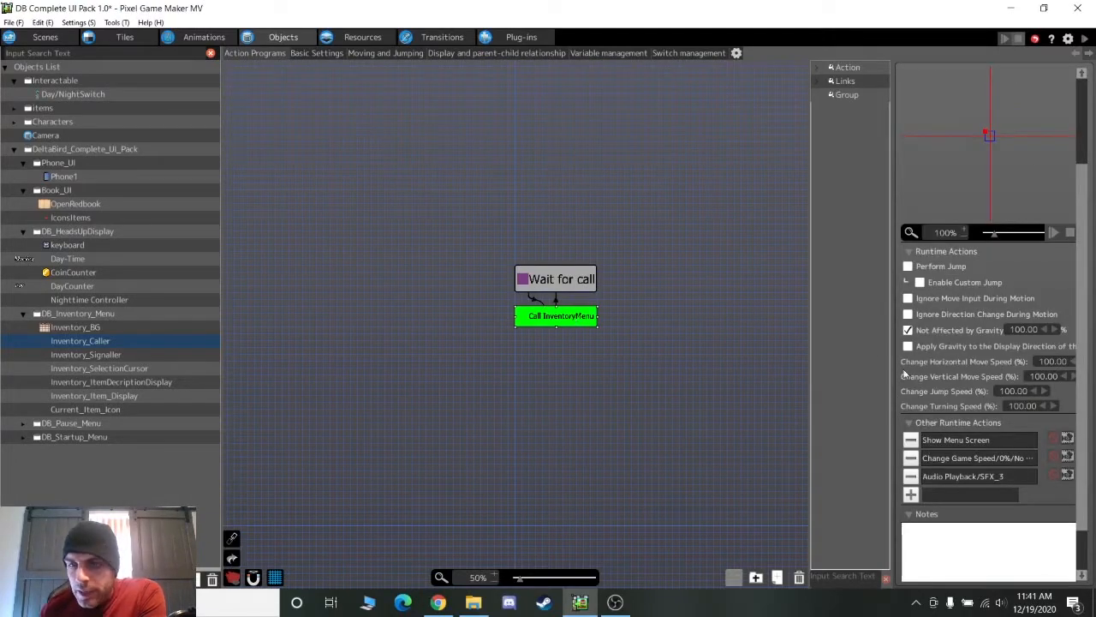
click(964, 464)
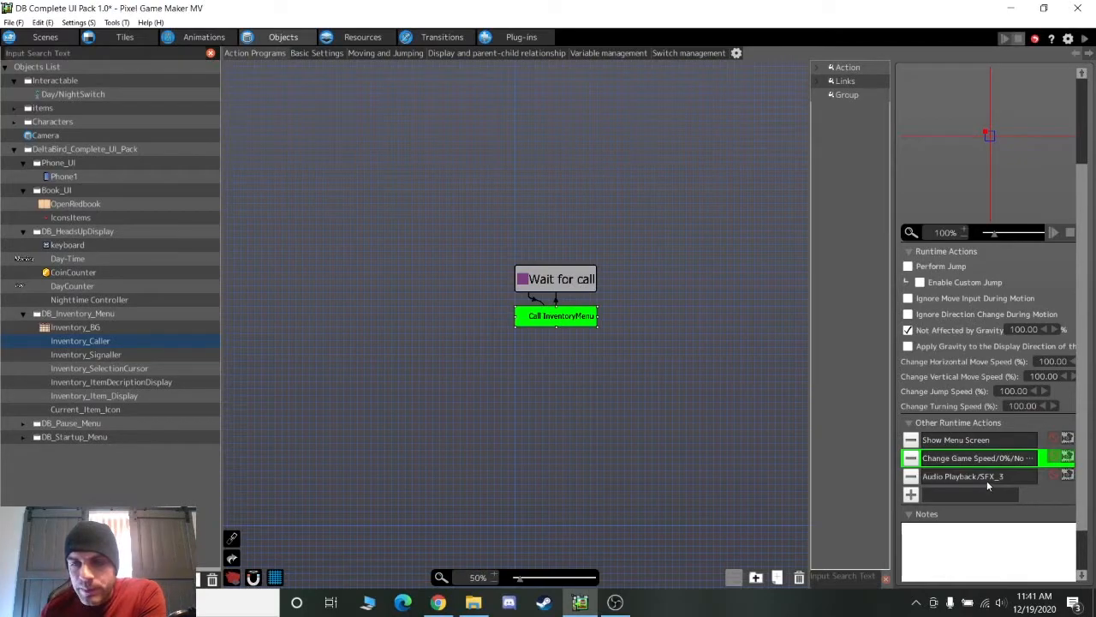
click(987, 481)
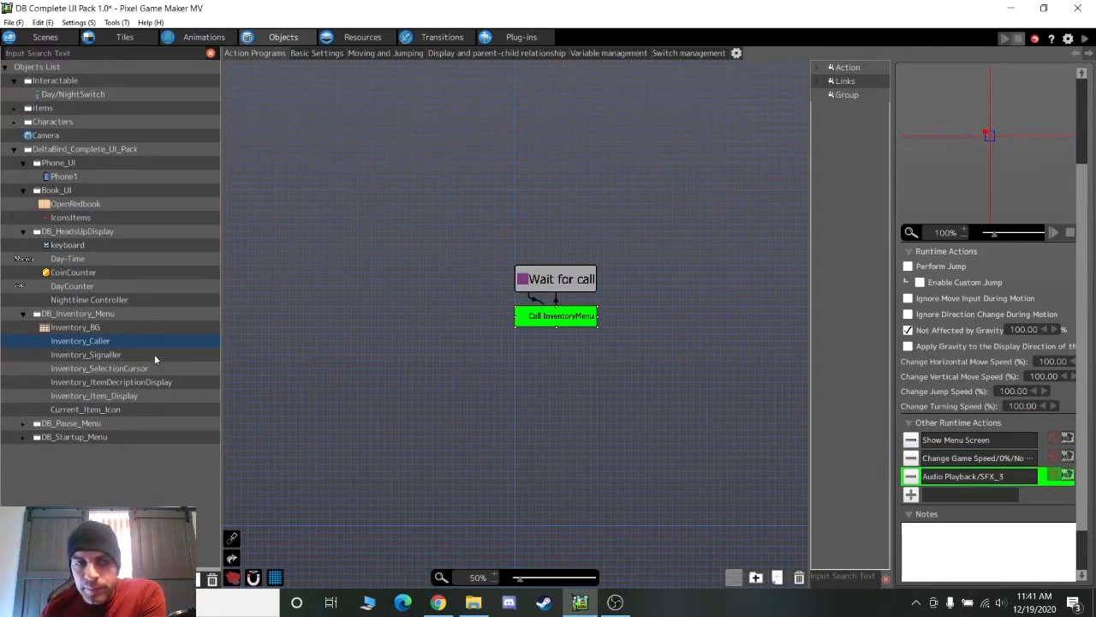
click(957, 440)
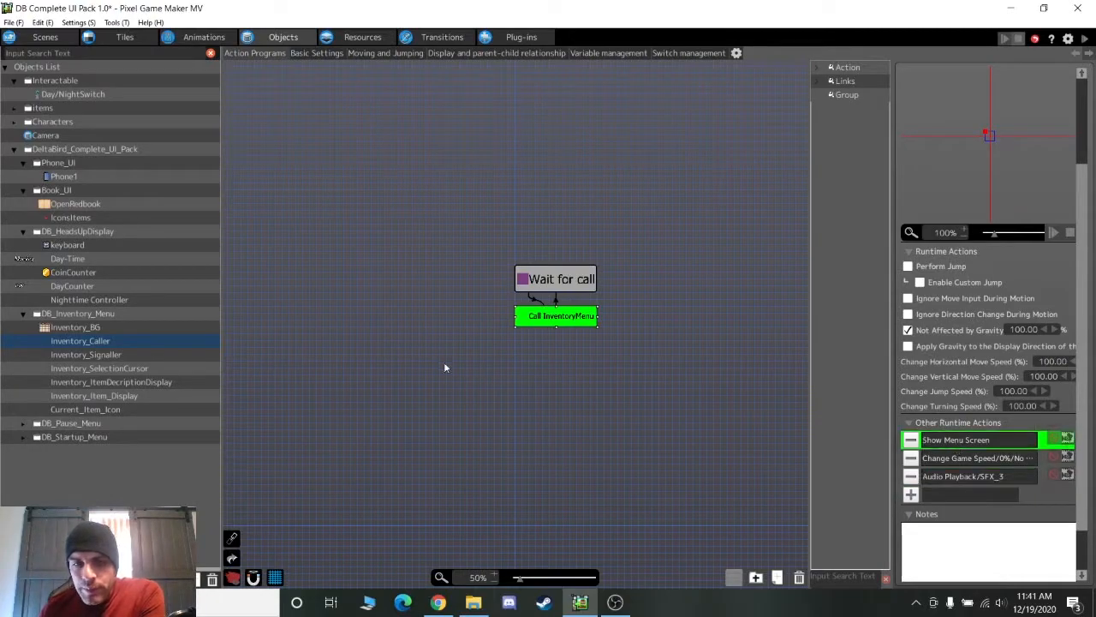
click(130, 355)
Zoom Inventory_Signaller's graph to 100%, pan to the slot grid, and select Slot1
scroll(354, 354, down, 2)
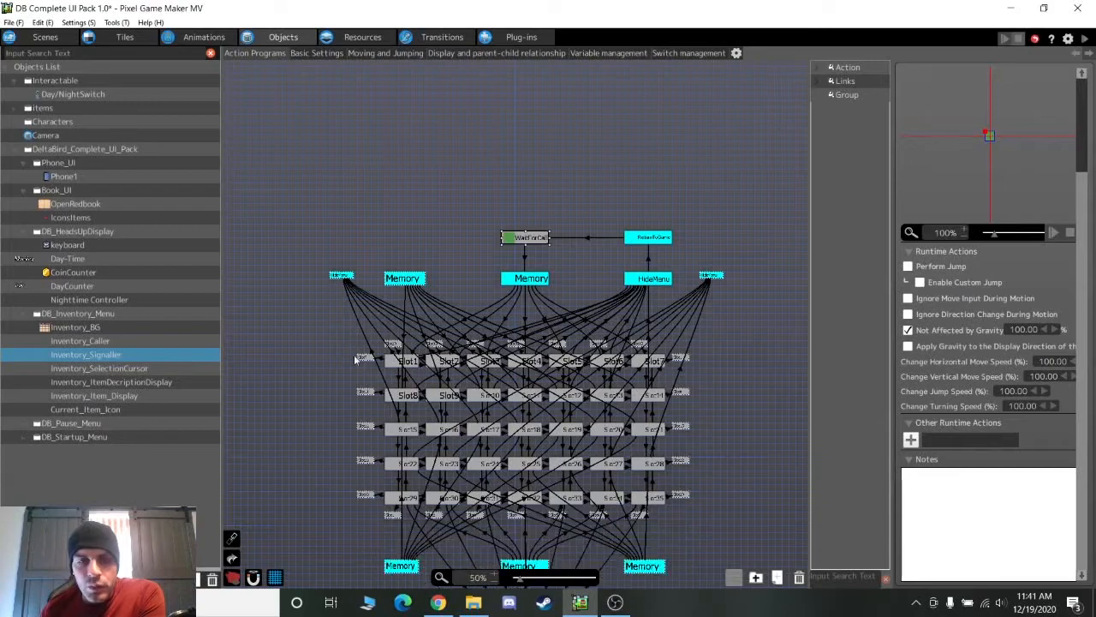
scroll(353, 355, down, 4)
scroll(354, 355, up, 1)
scroll(354, 354, down, 1)
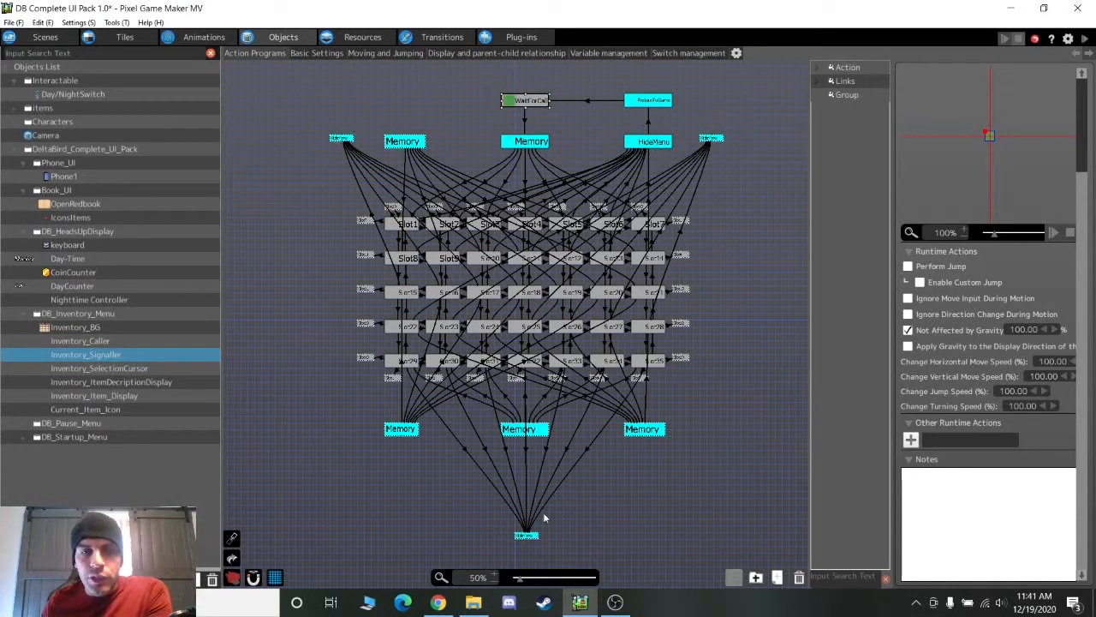
click(494, 576)
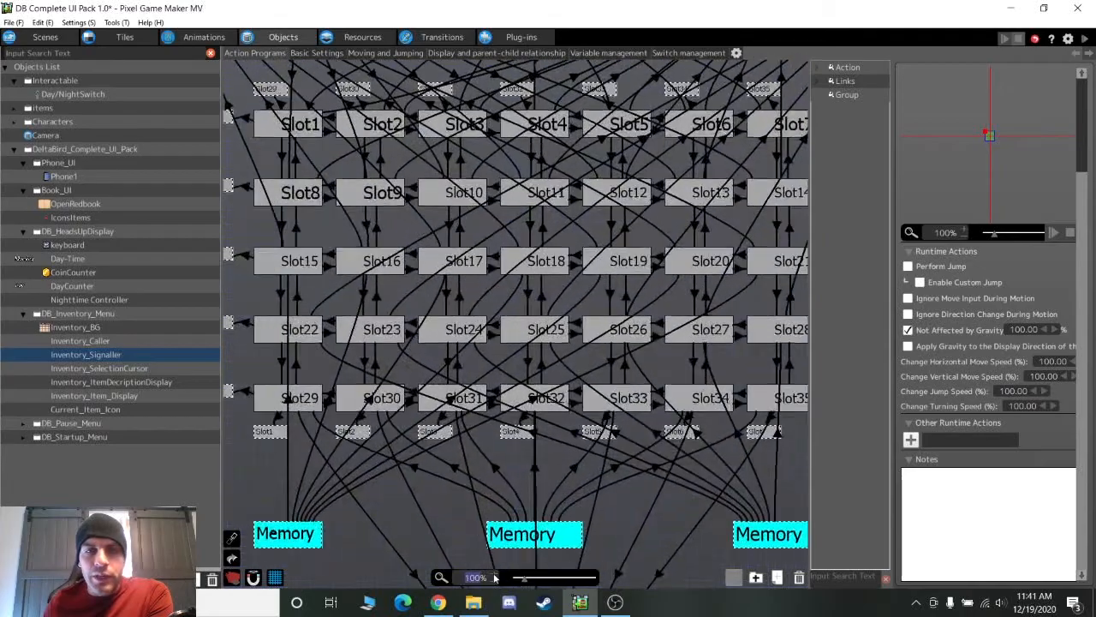
middle_drag(531, 298, 539, 353)
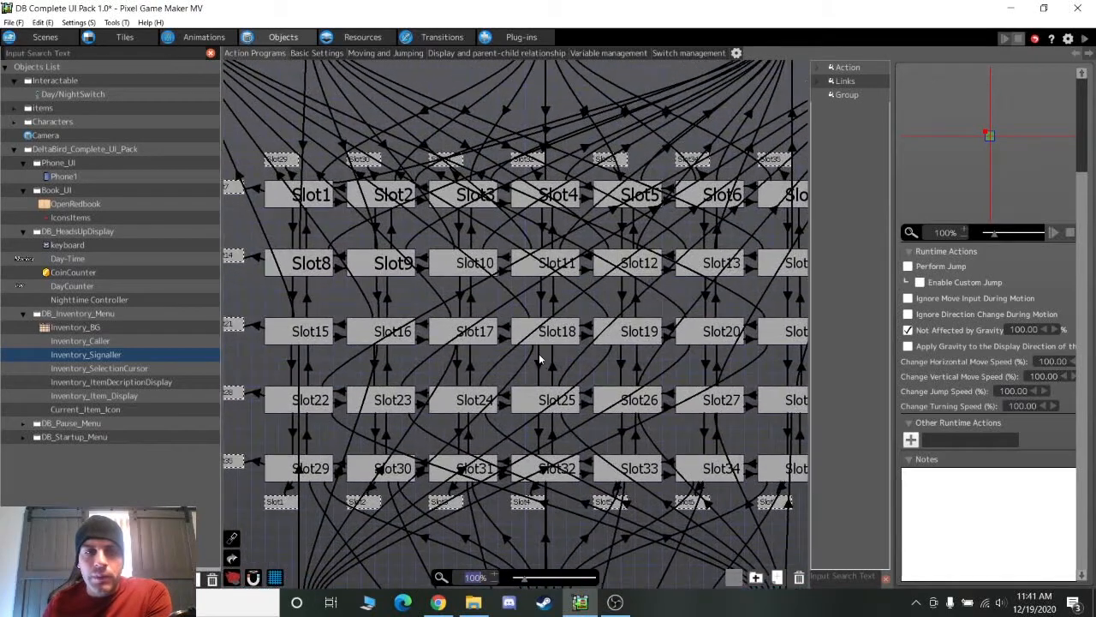
click(293, 203)
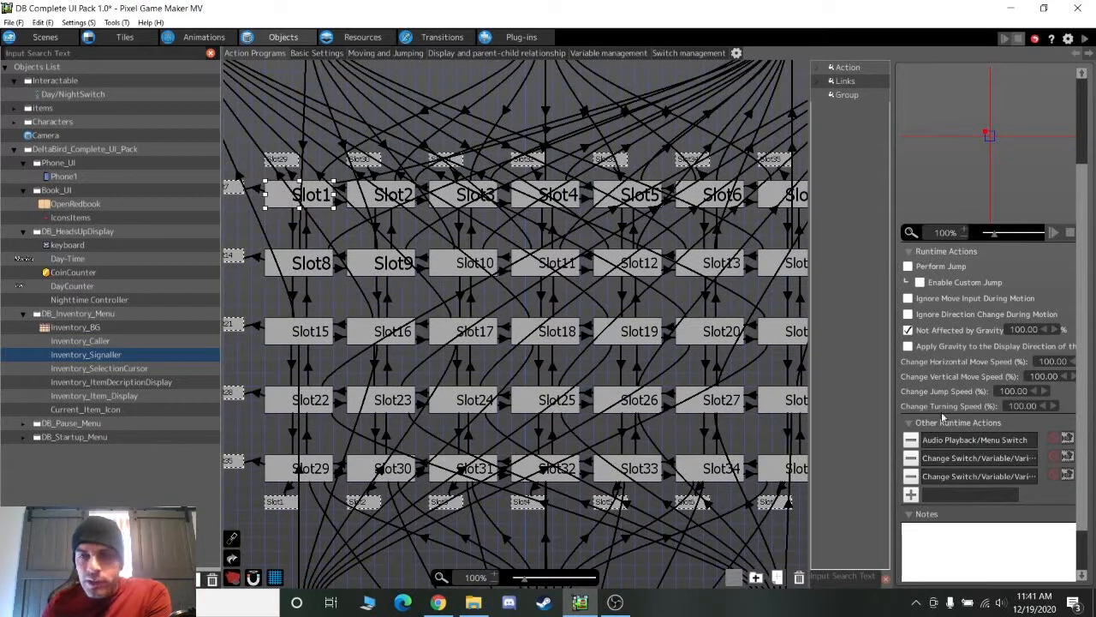
Review Slot1's audio playback and two variable-change action settings without changing them
double_click(1011, 443)
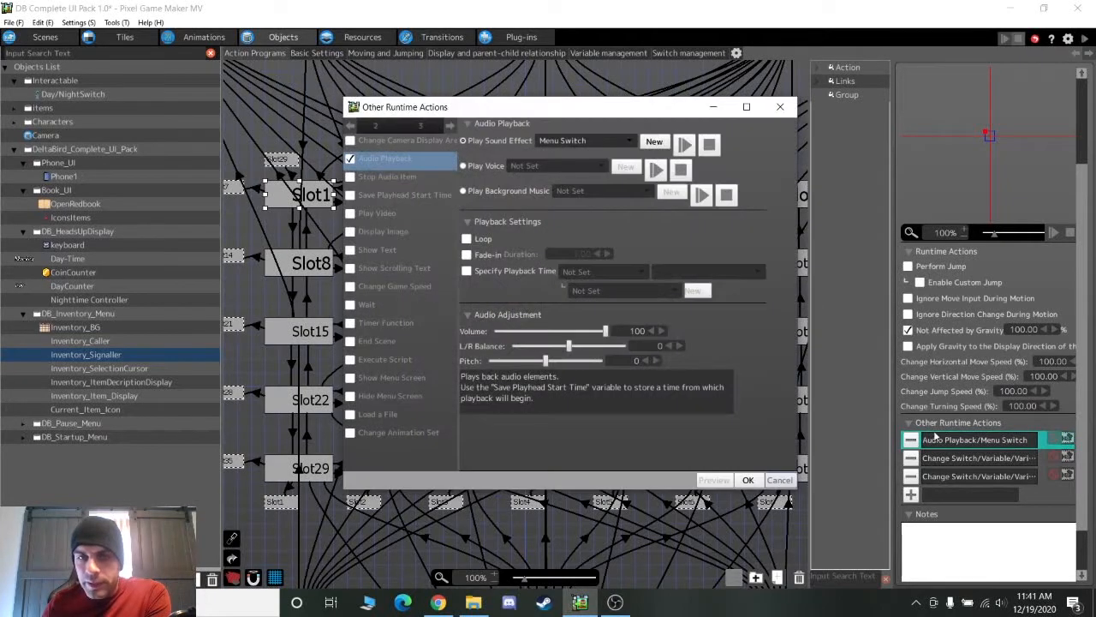
click(786, 482)
double_click(963, 460)
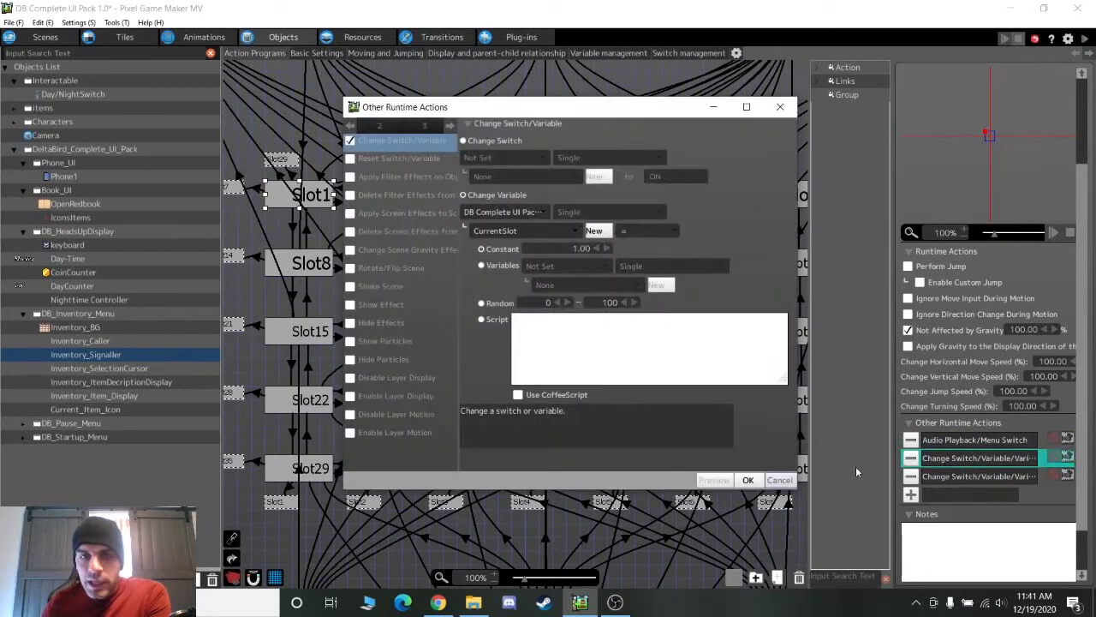
click(780, 479)
click(992, 477)
double_click(993, 480)
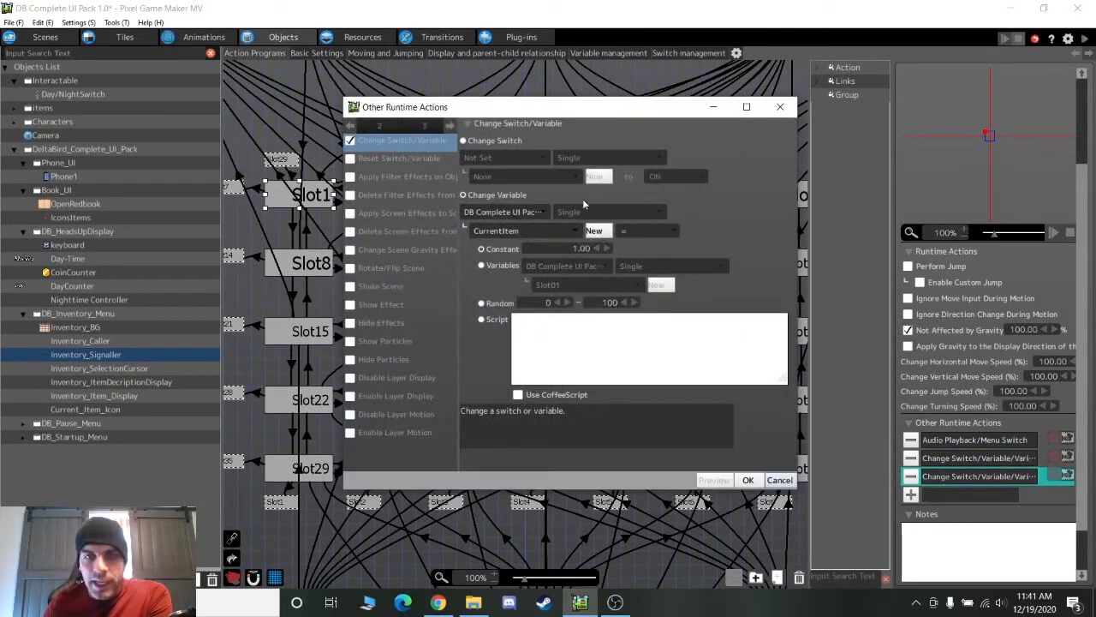
click(776, 482)
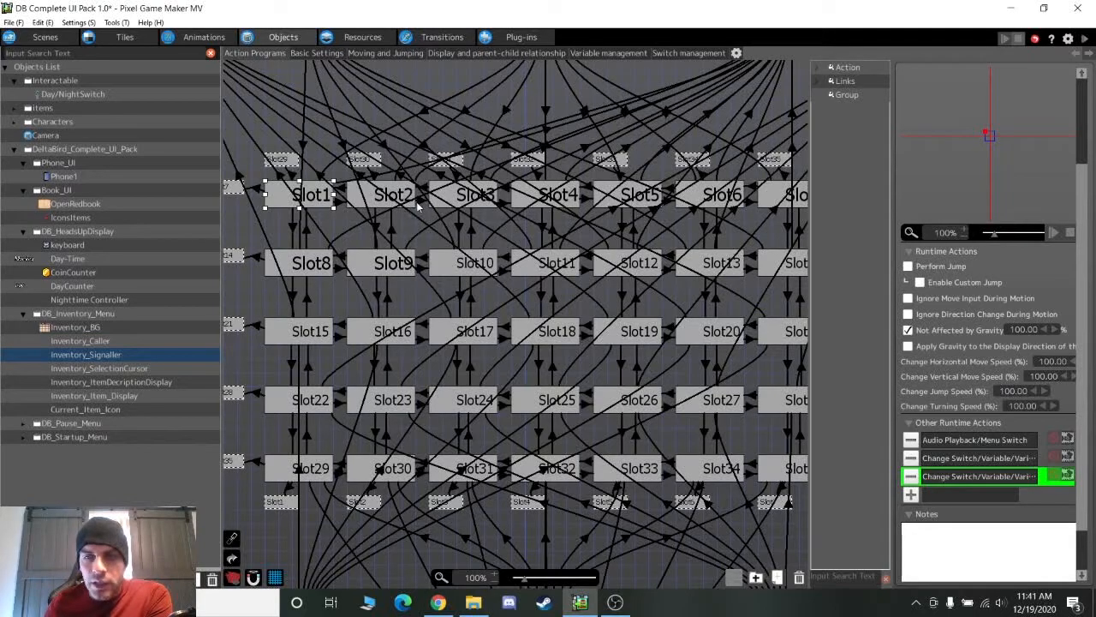
Select Slot35 and open its variable-change action setting CurrentSlot to 35
middle_drag(745, 371, 651, 312)
click(691, 406)
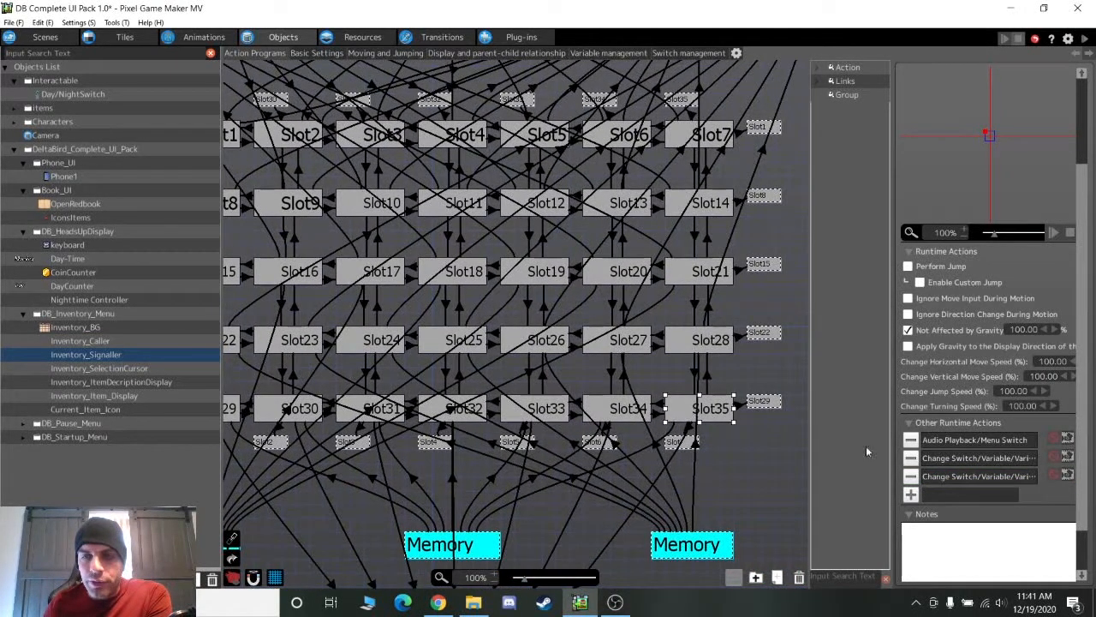
click(935, 461)
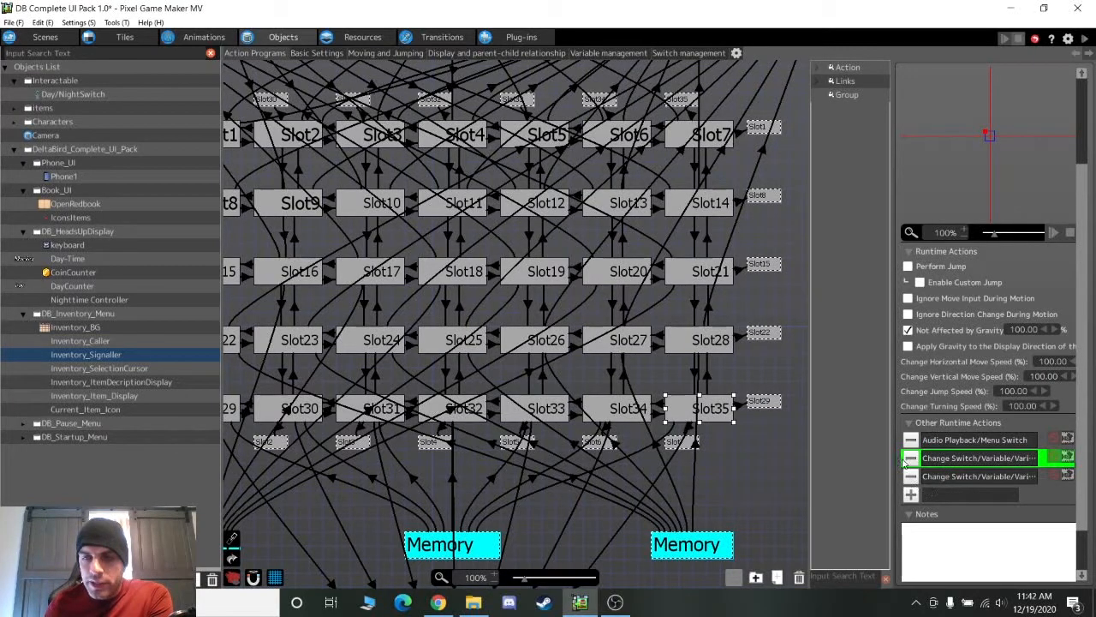
double_click(959, 460)
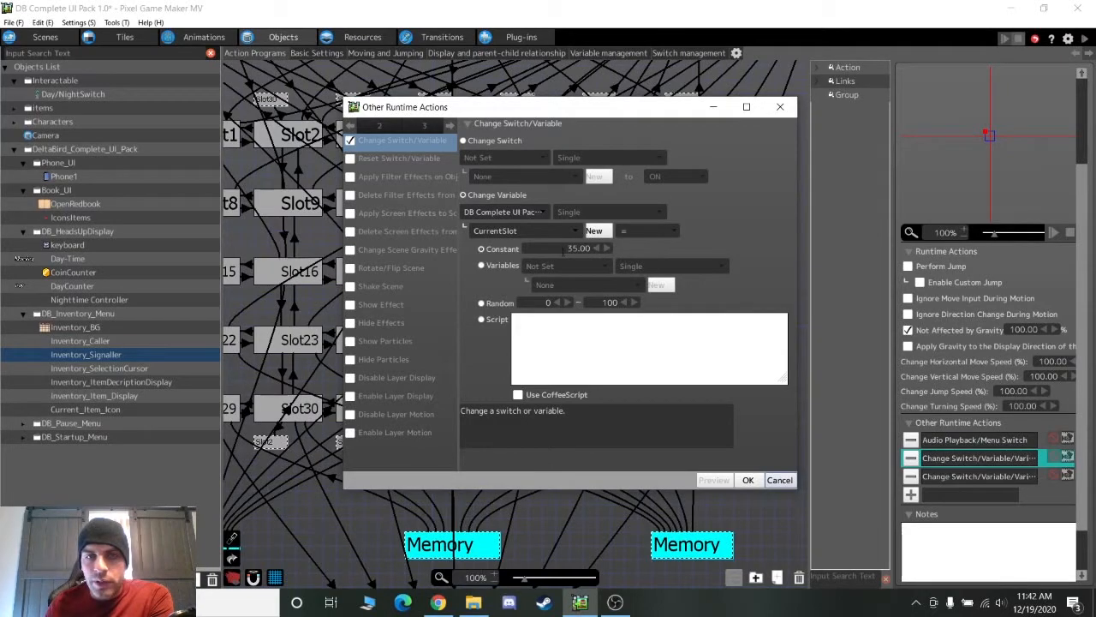
Close Slot35's variable settings after also checking its second variable change
click(781, 481)
double_click(976, 475)
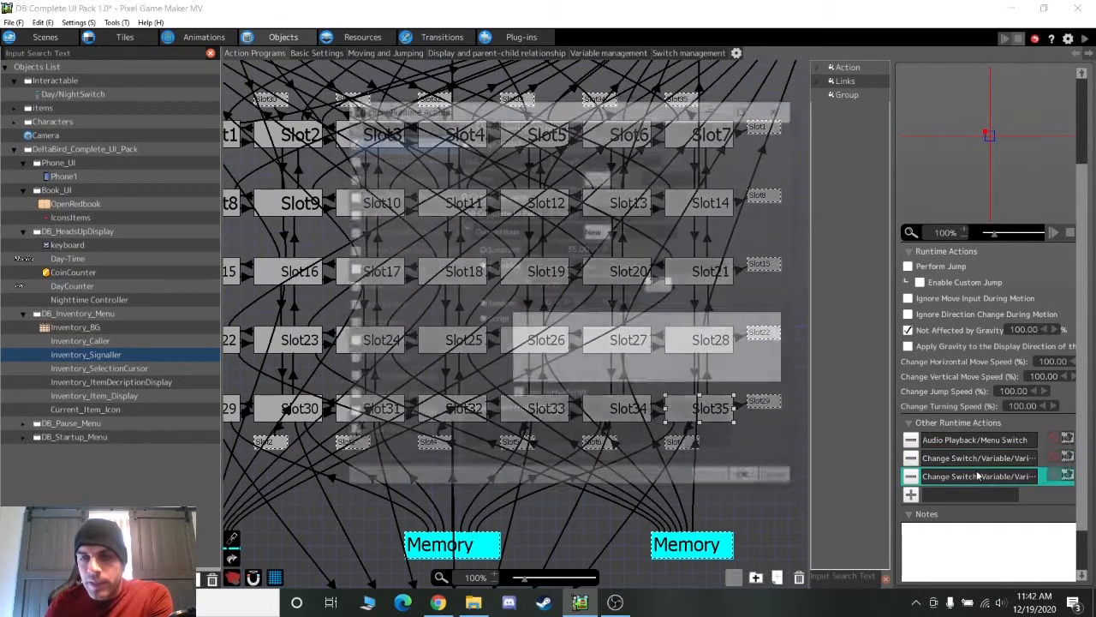
click(781, 481)
Inspect the Slot8↔Slot15 On Press link conditions, then select Slot1 and view HideMenu and Memory
middle_drag(476, 203, 497, 224)
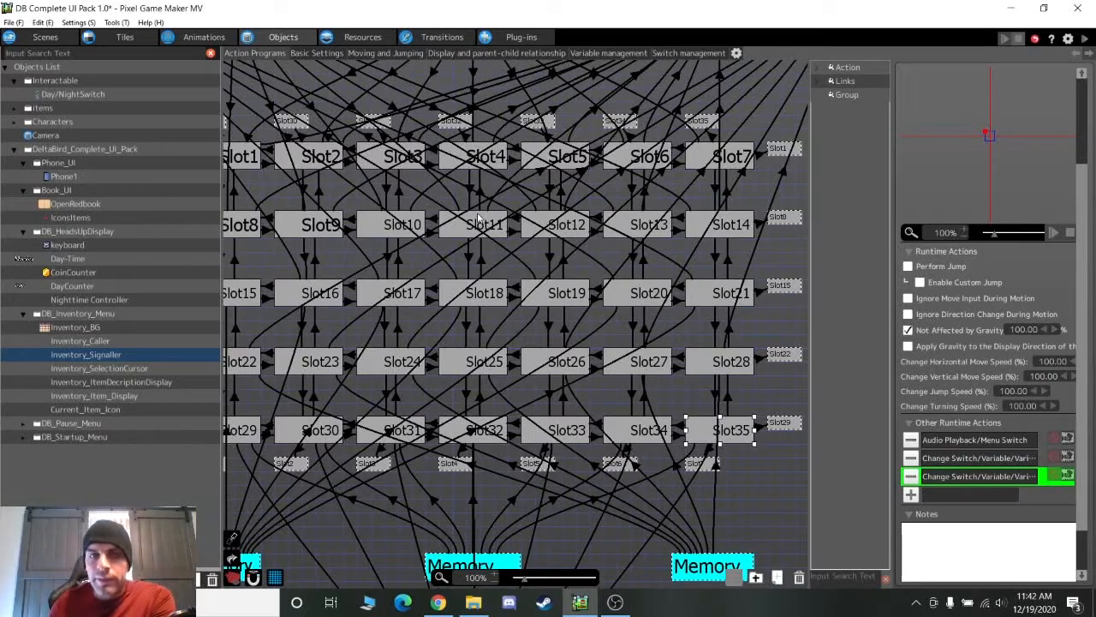
middle_drag(420, 323, 486, 332)
middle_drag(341, 276, 348, 280)
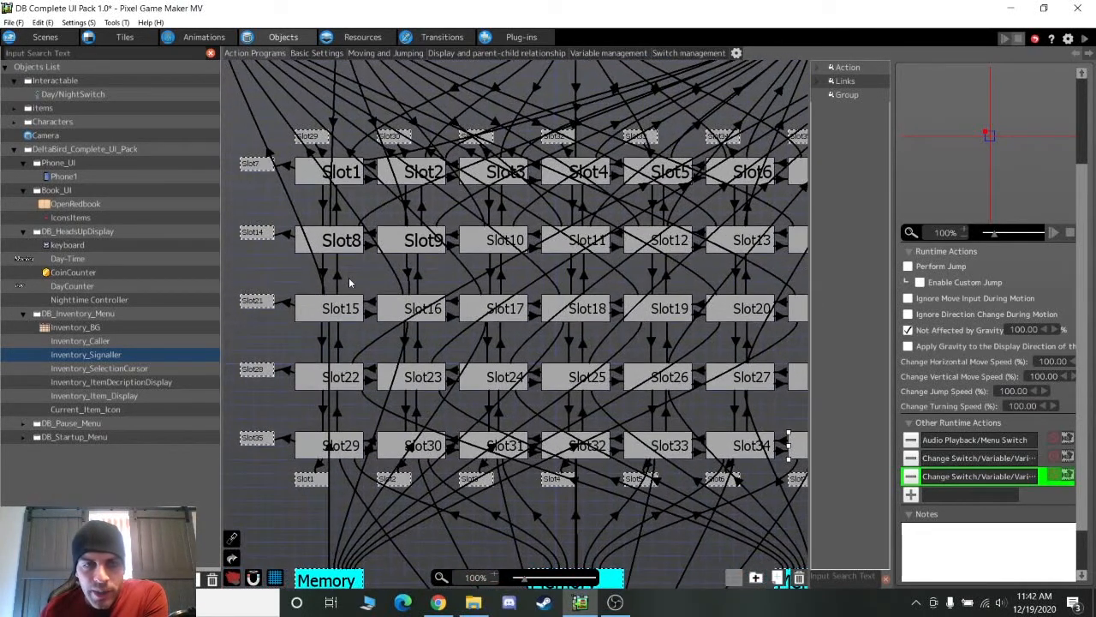
click(322, 273)
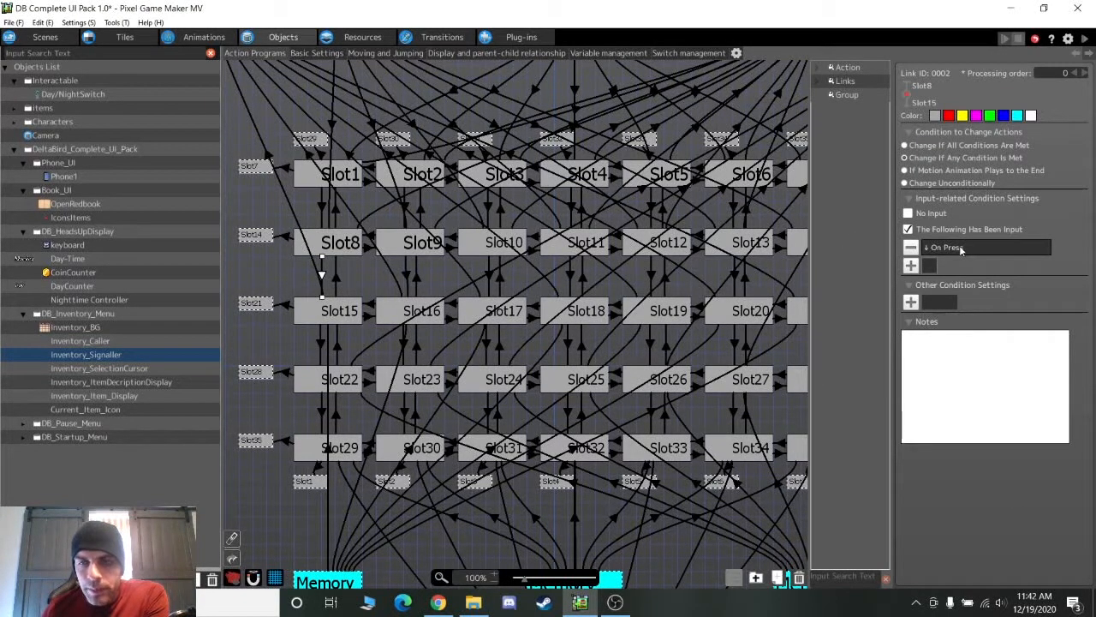
click(336, 280)
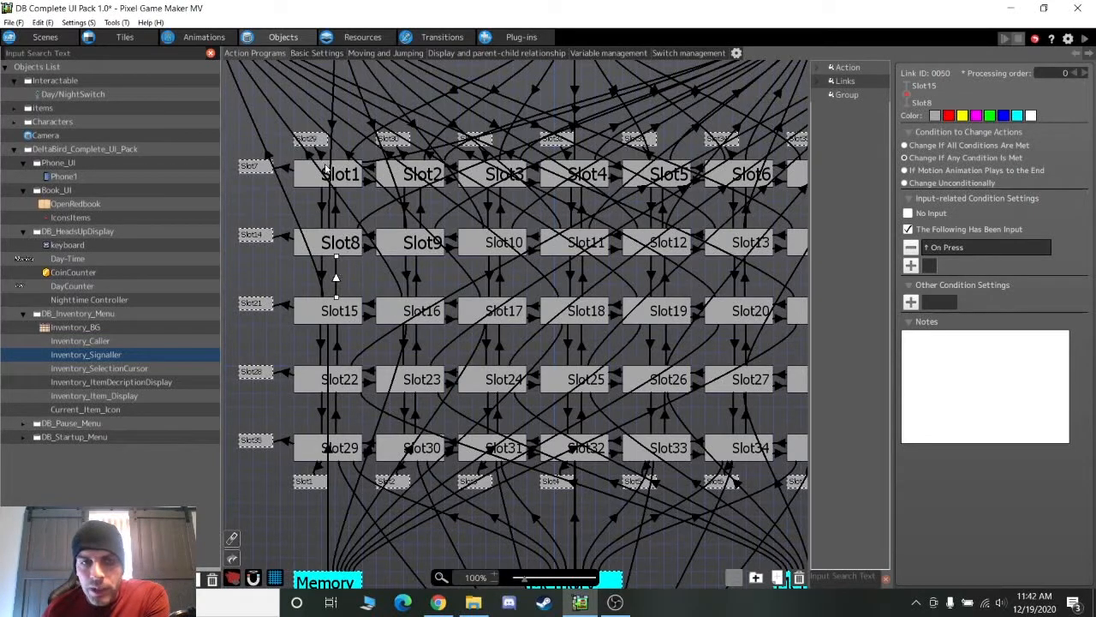
click(345, 177)
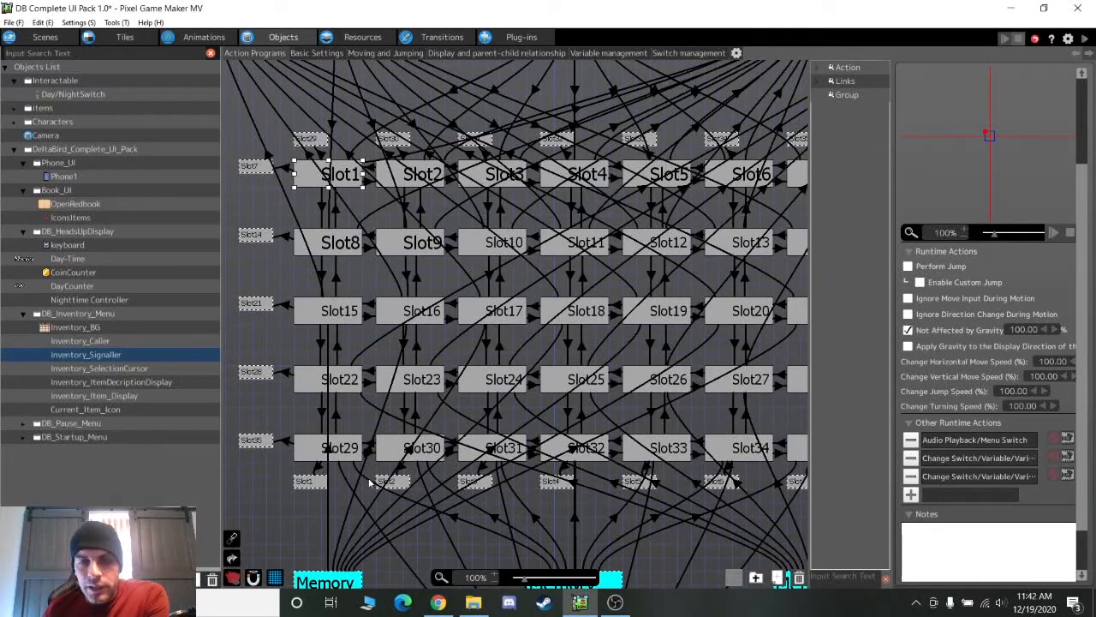
middle_drag(288, 216, 406, 286)
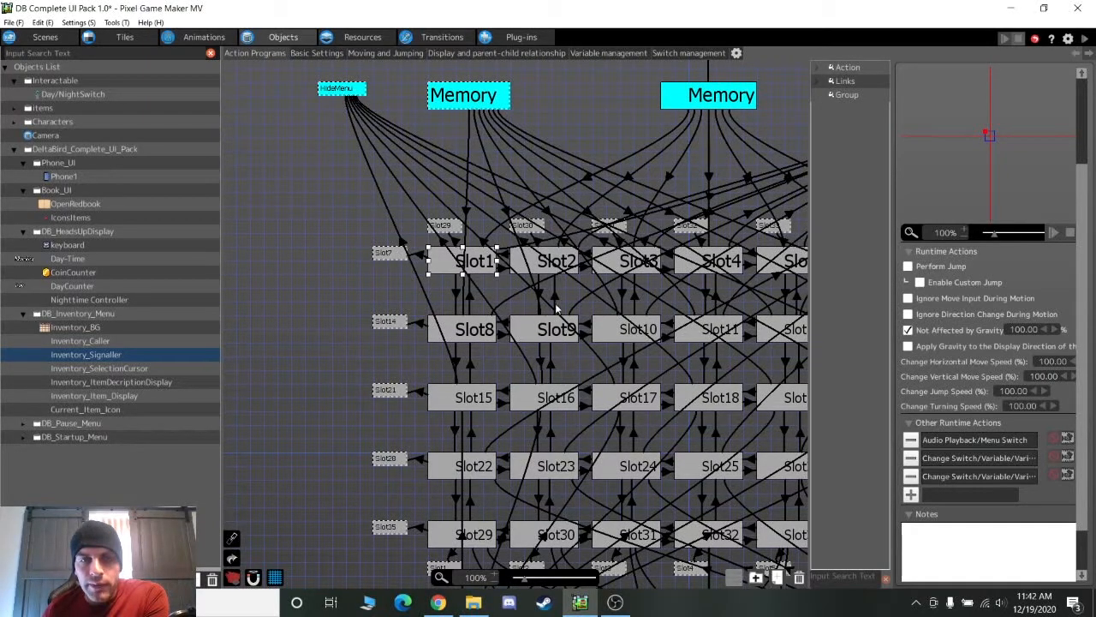
At 200% zoom, inspect the left-press link condition from Slot1 to Slot7
click(496, 575)
click(496, 575)
middle_drag(352, 307, 490, 348)
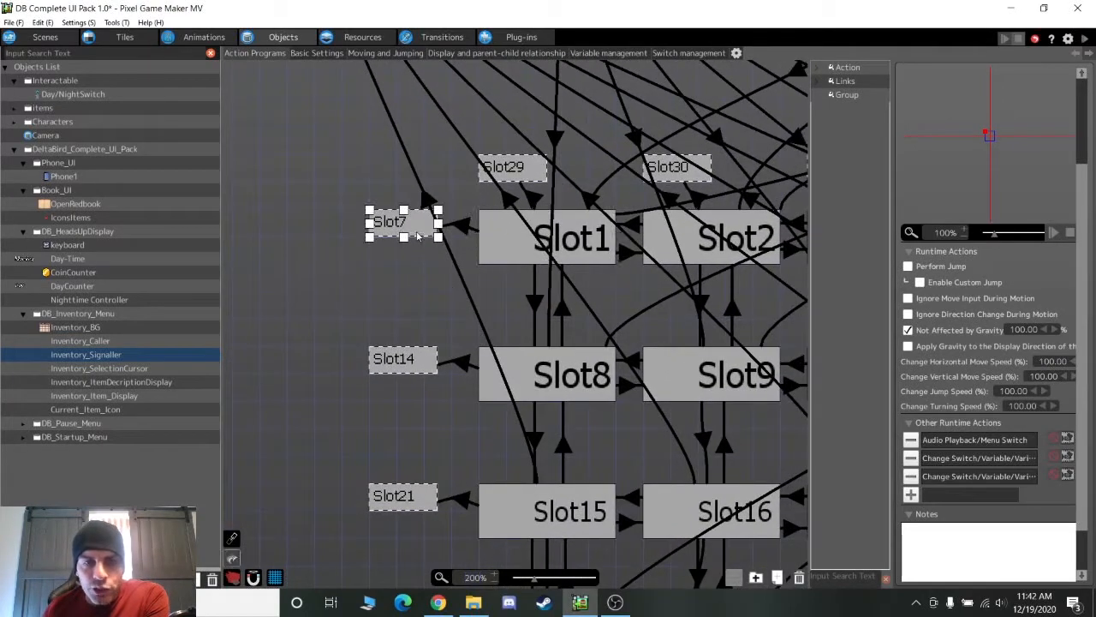
click(463, 227)
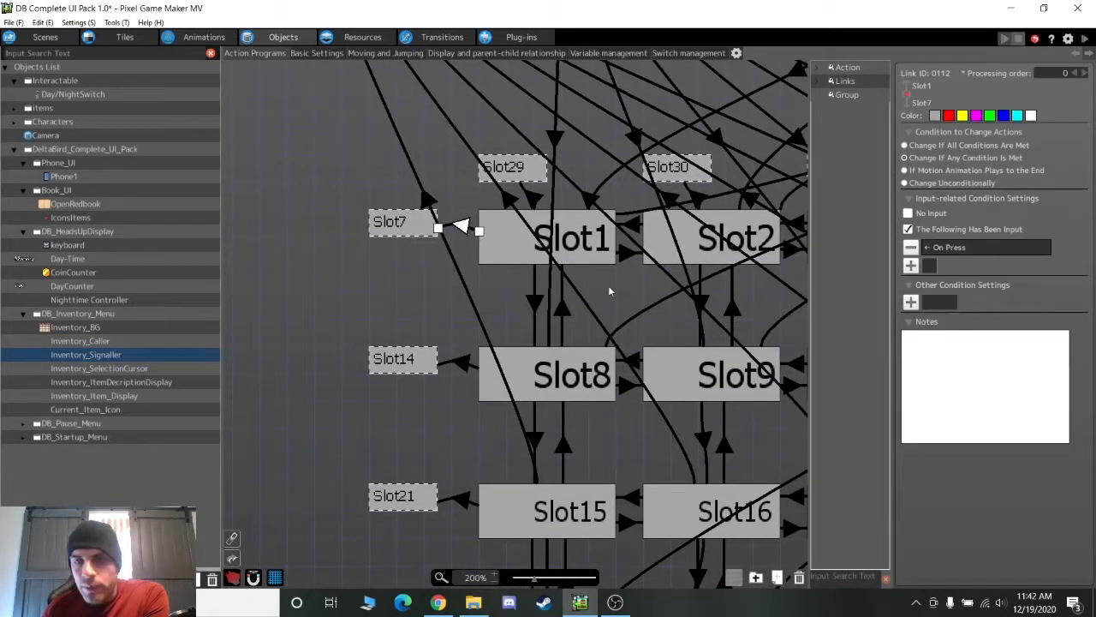
click(496, 232)
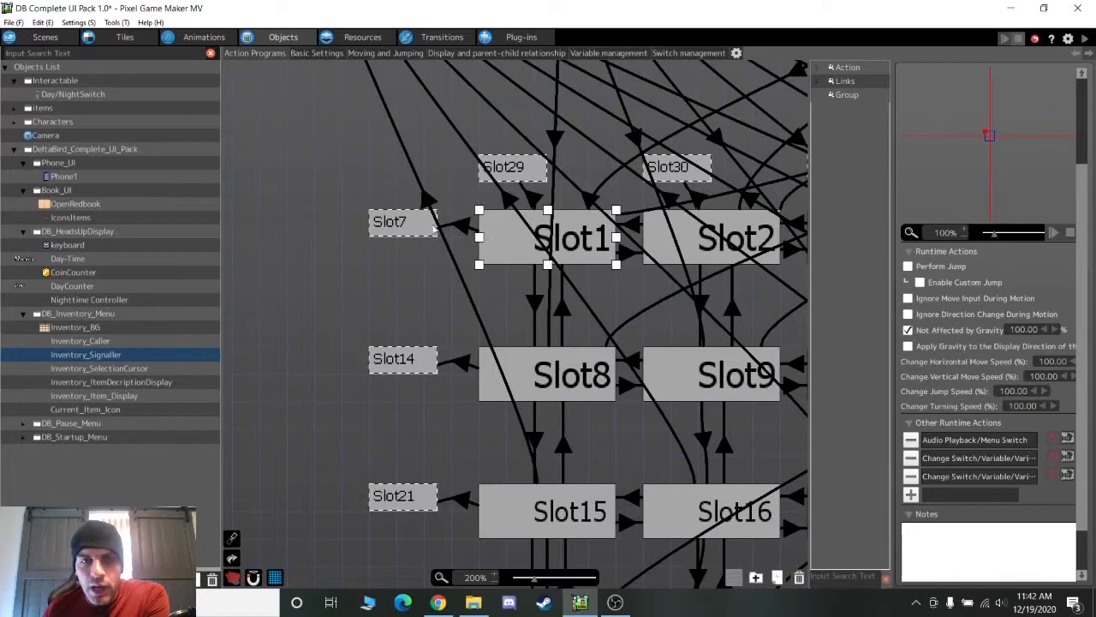
click(415, 230)
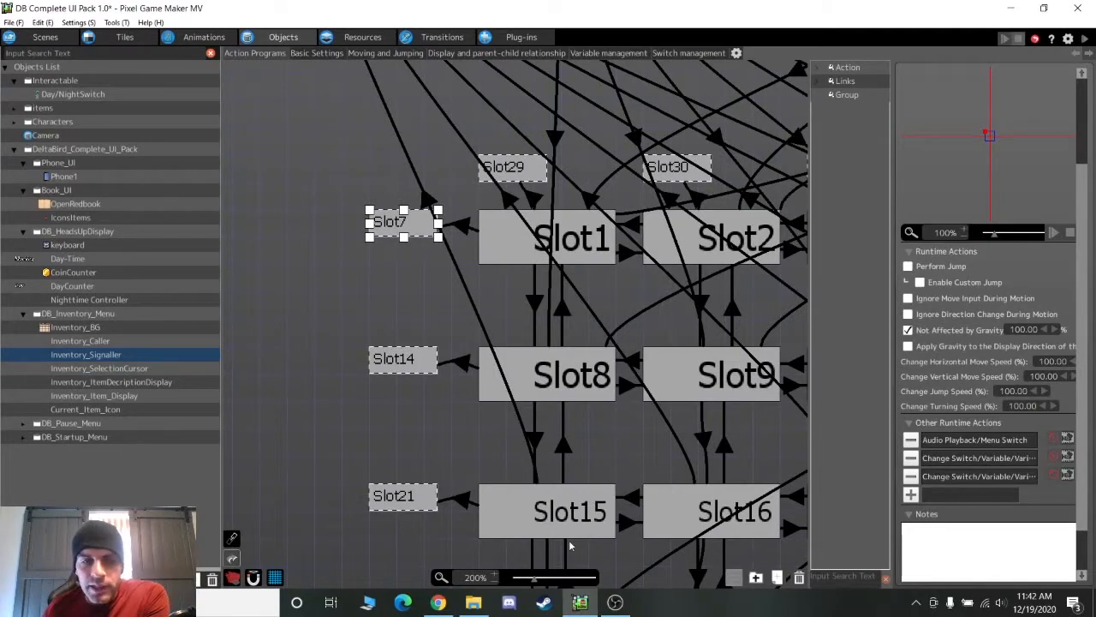
Back at 100%, inspect Slot7, the small action above it, and Slot35 on the grid's right side
click(495, 581)
middle_drag(642, 475, 281, 437)
click(688, 236)
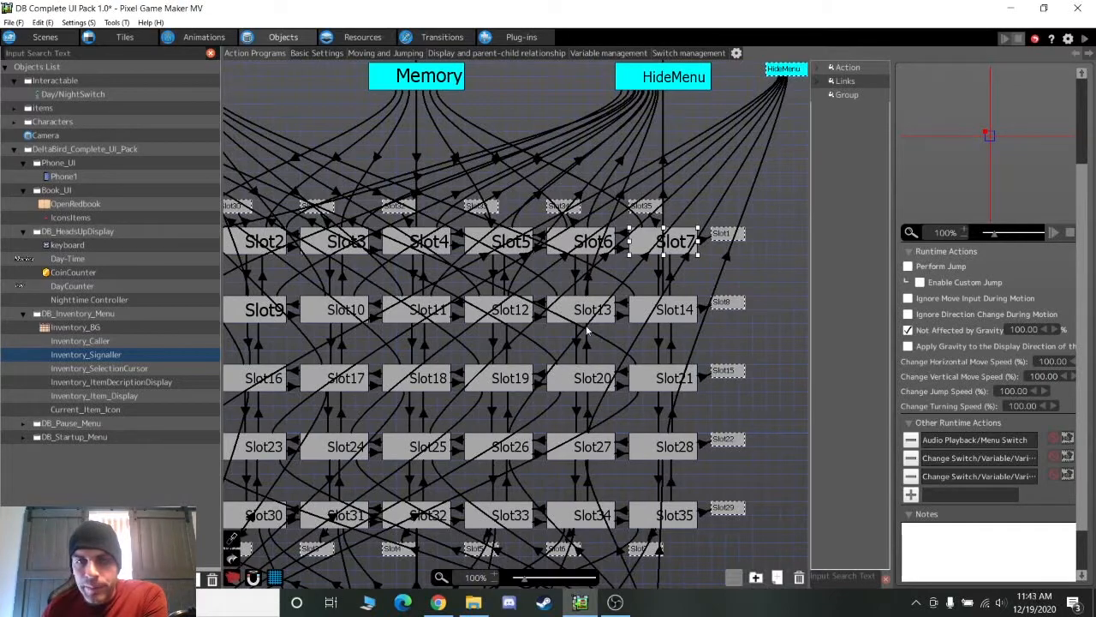
click(647, 210)
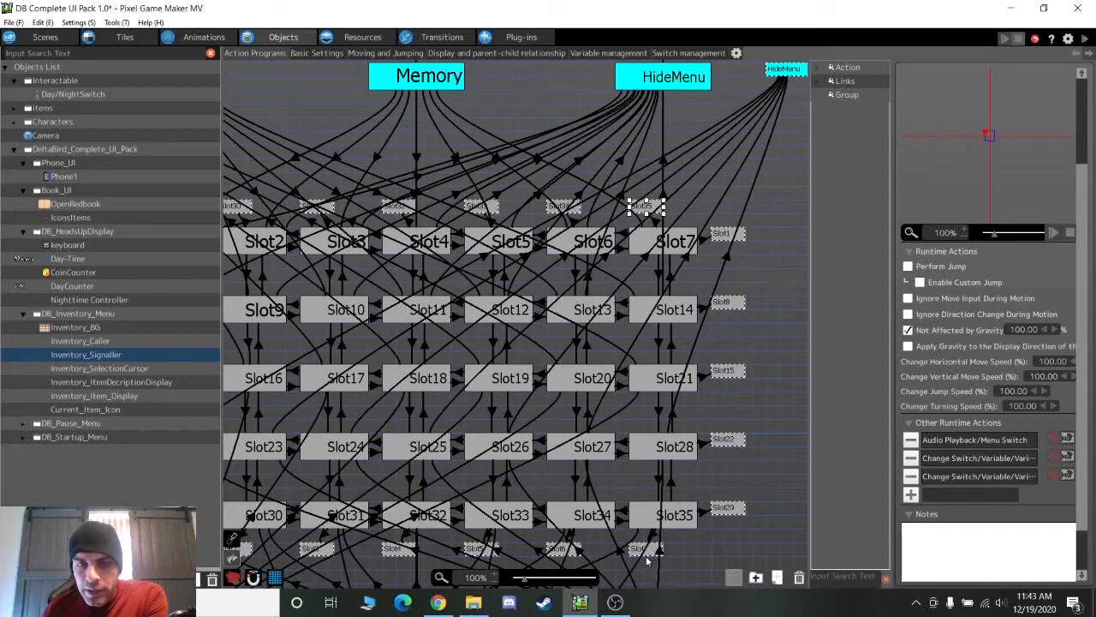
click(675, 510)
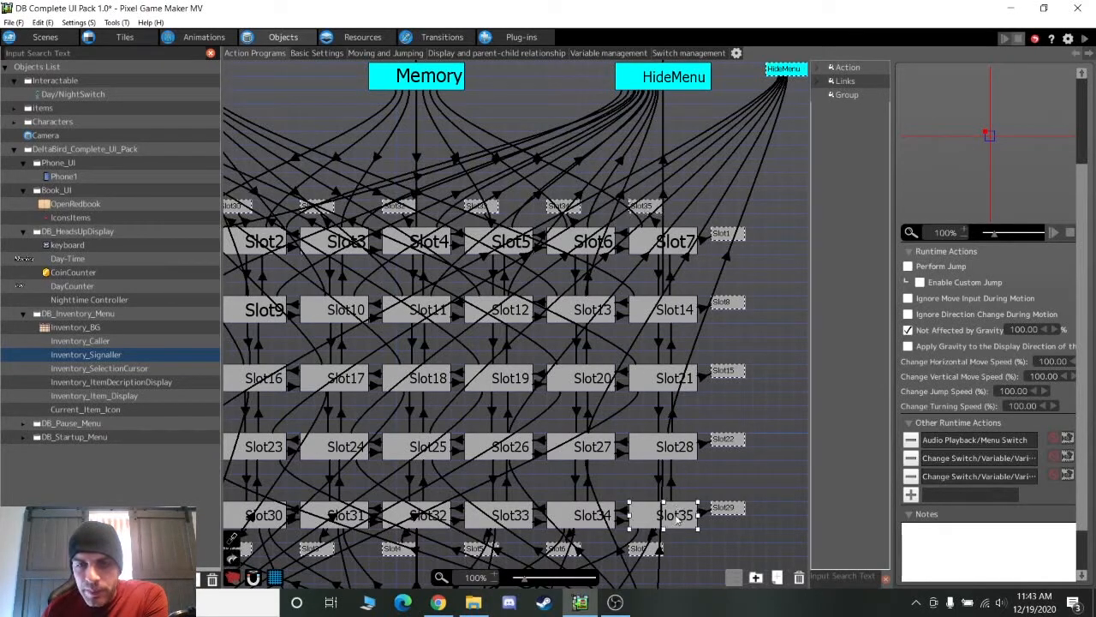
middle_drag(664, 223, 766, 427)
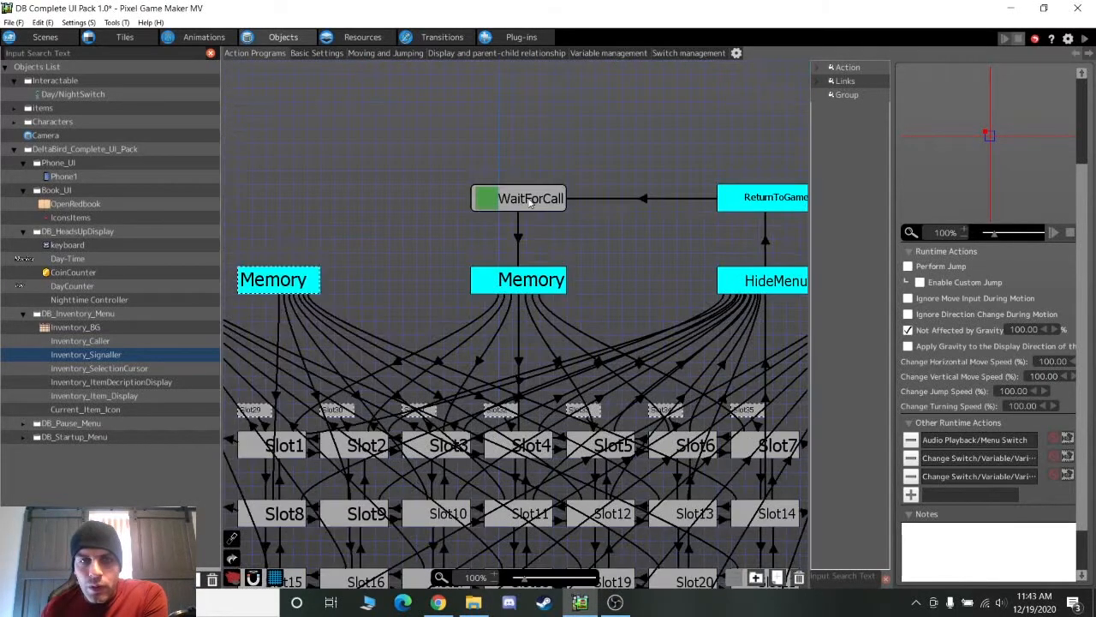
click(528, 200)
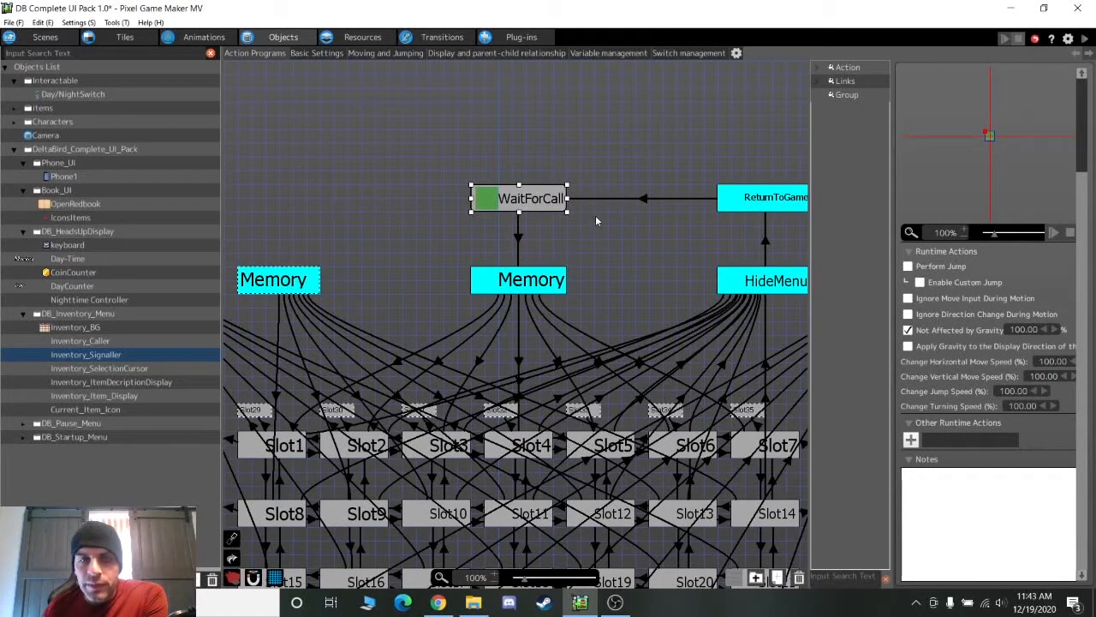
click(519, 246)
double_click(955, 284)
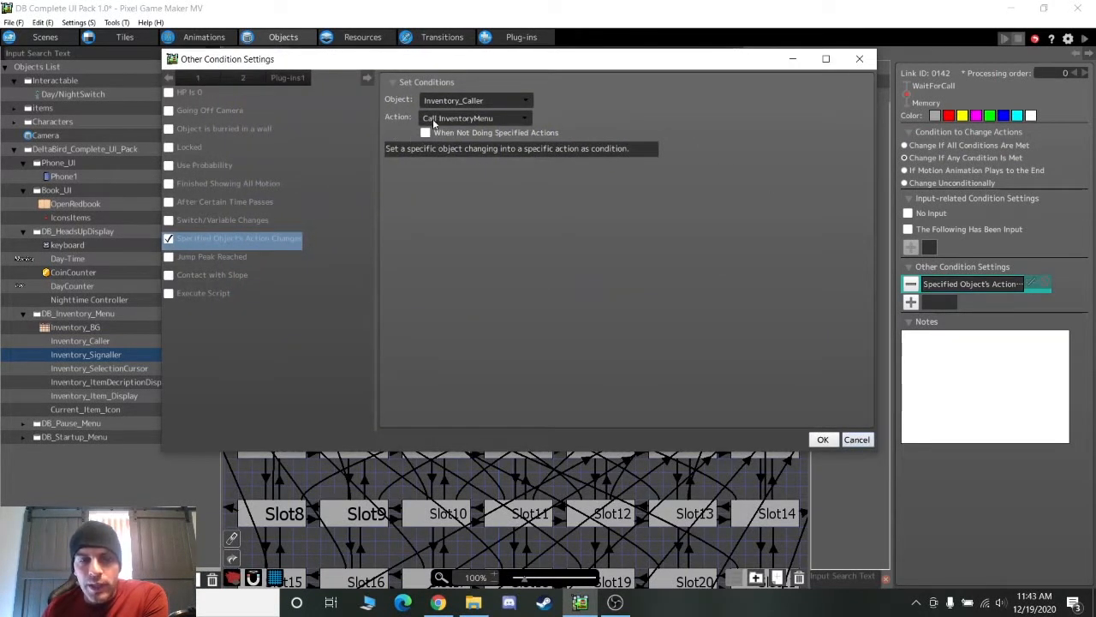
click(857, 440)
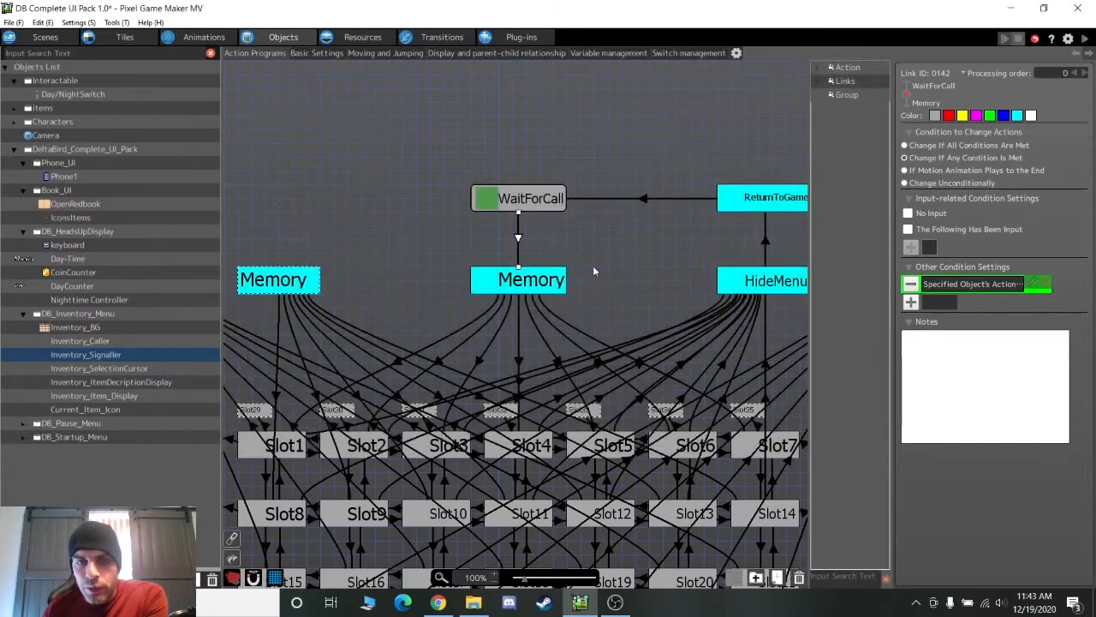
click(524, 283)
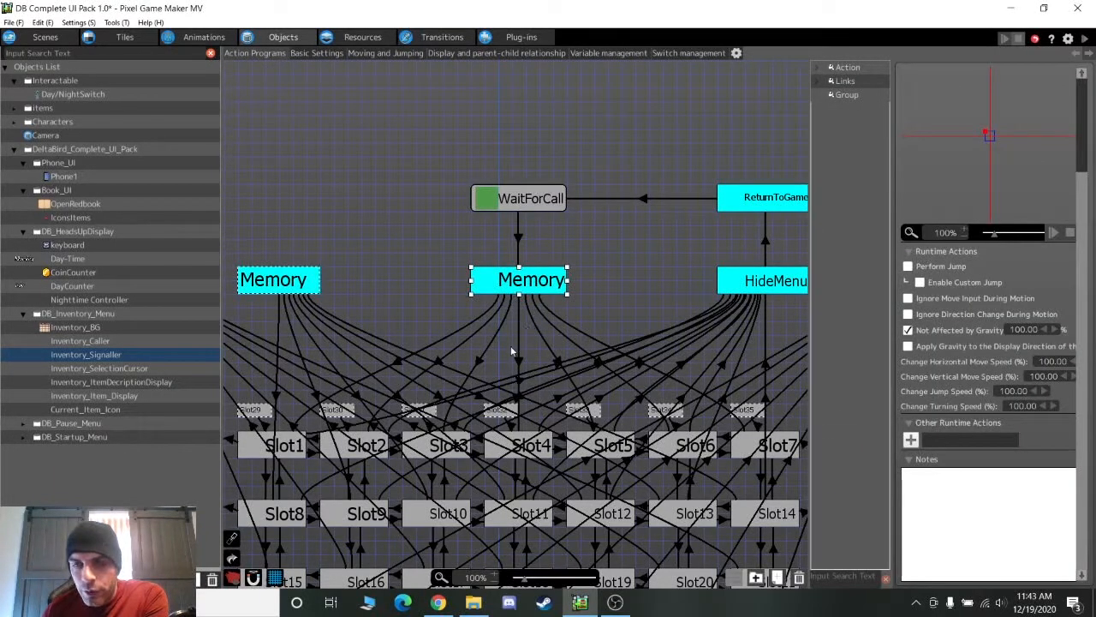
middle_drag(488, 359, 529, 234)
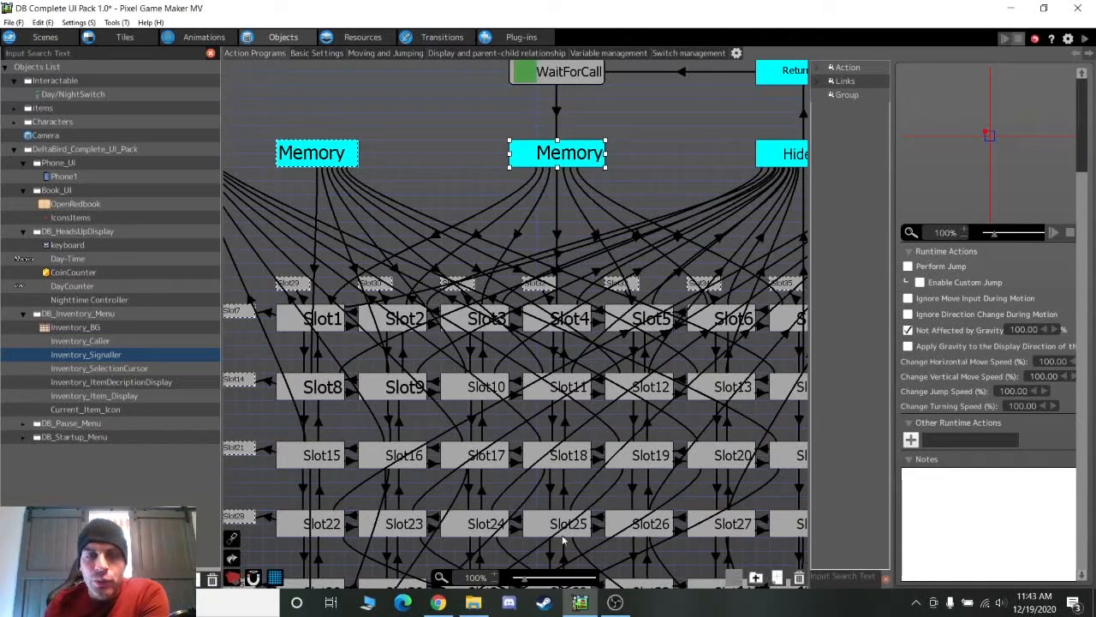
click(518, 234)
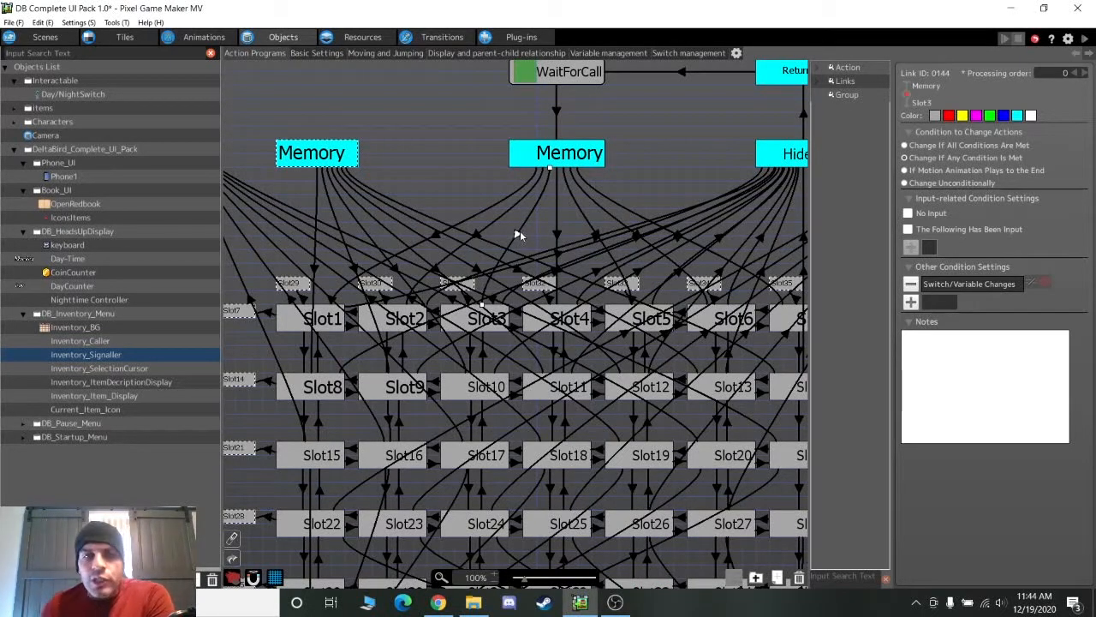
double_click(946, 288)
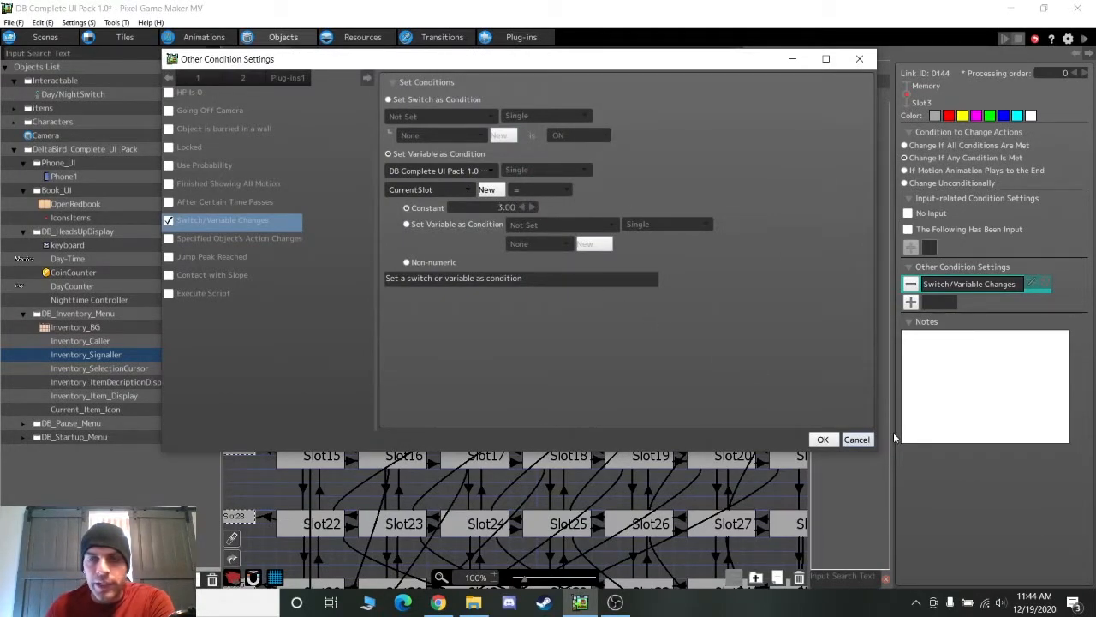
click(856, 439)
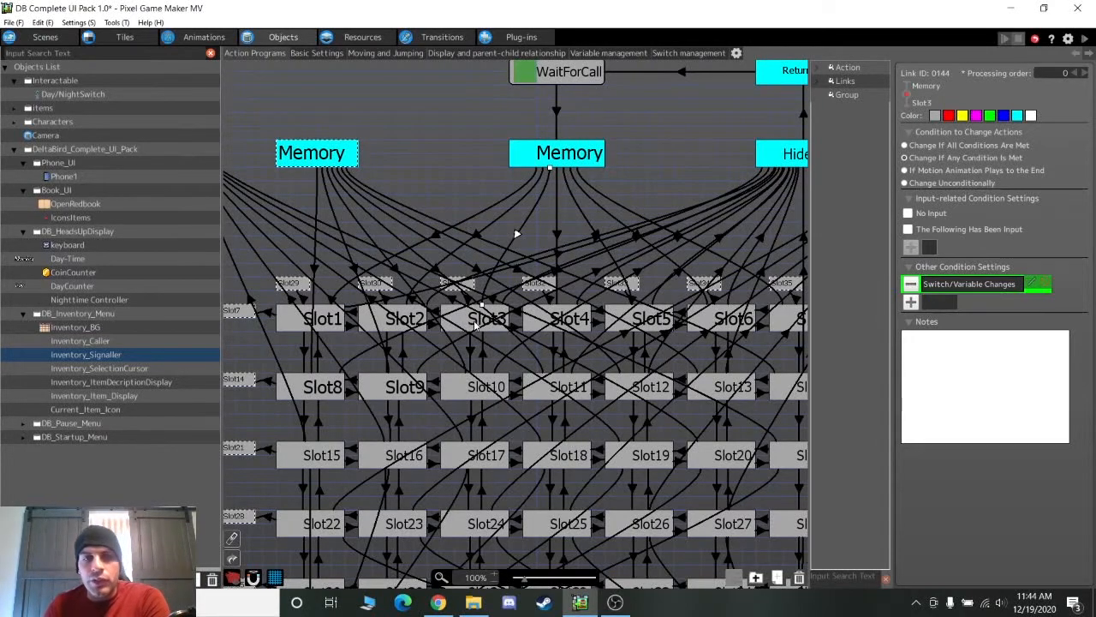
click(476, 324)
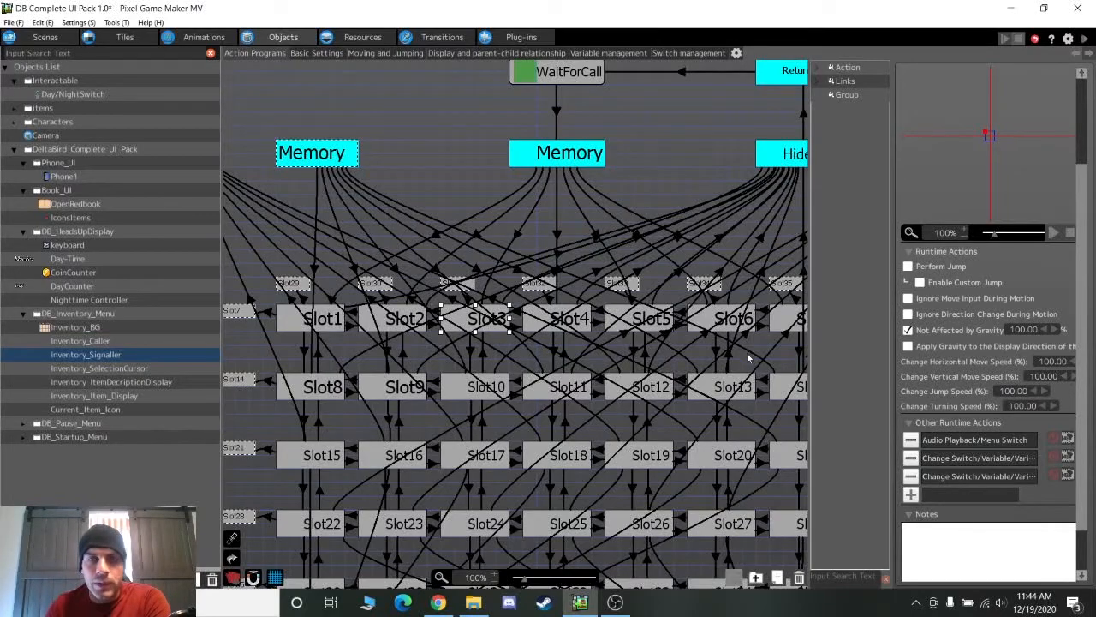
middle_drag(777, 373, 505, 465)
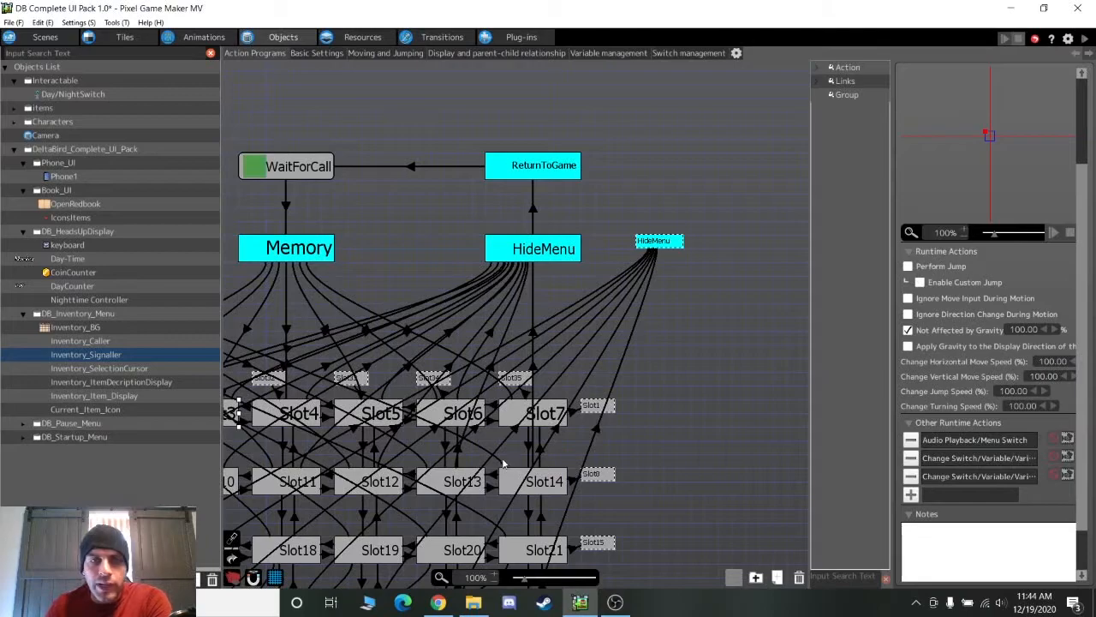
click(463, 418)
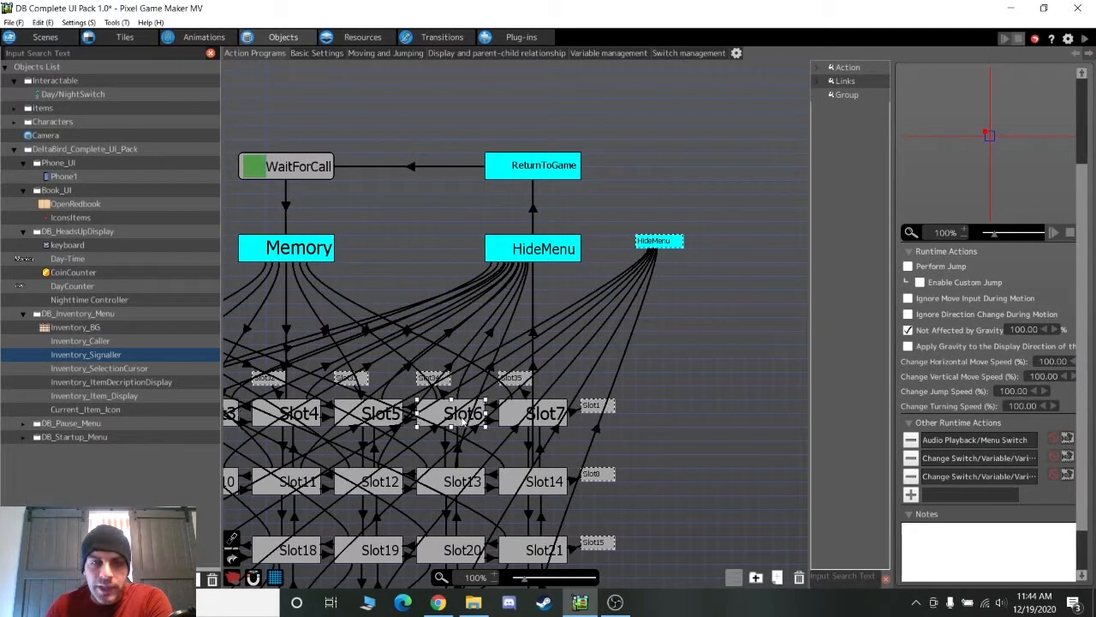
click(492, 336)
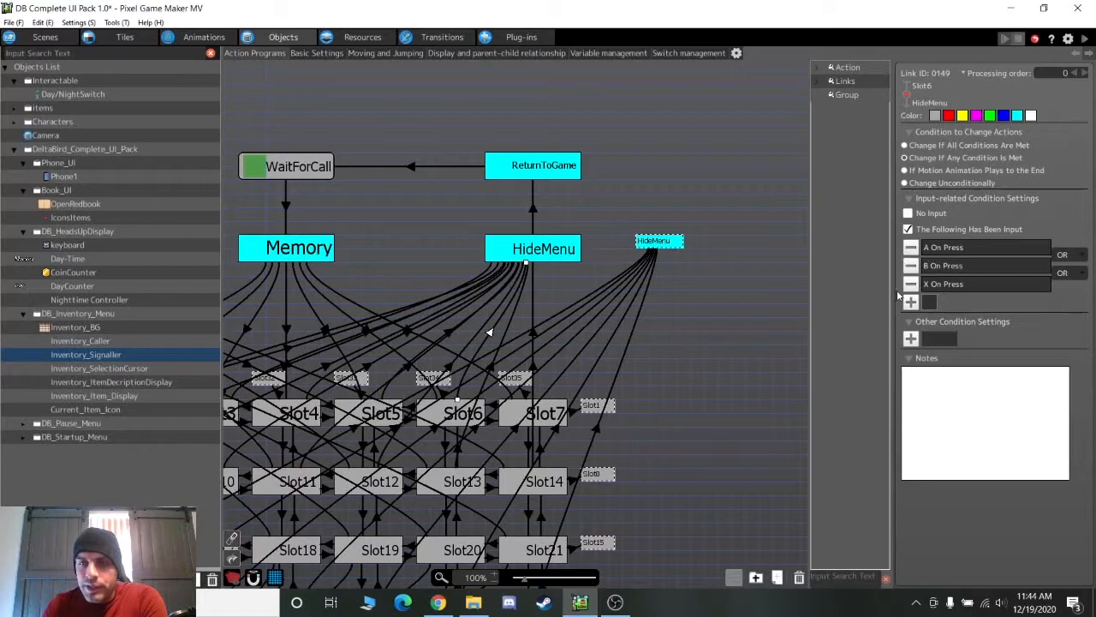
click(546, 256)
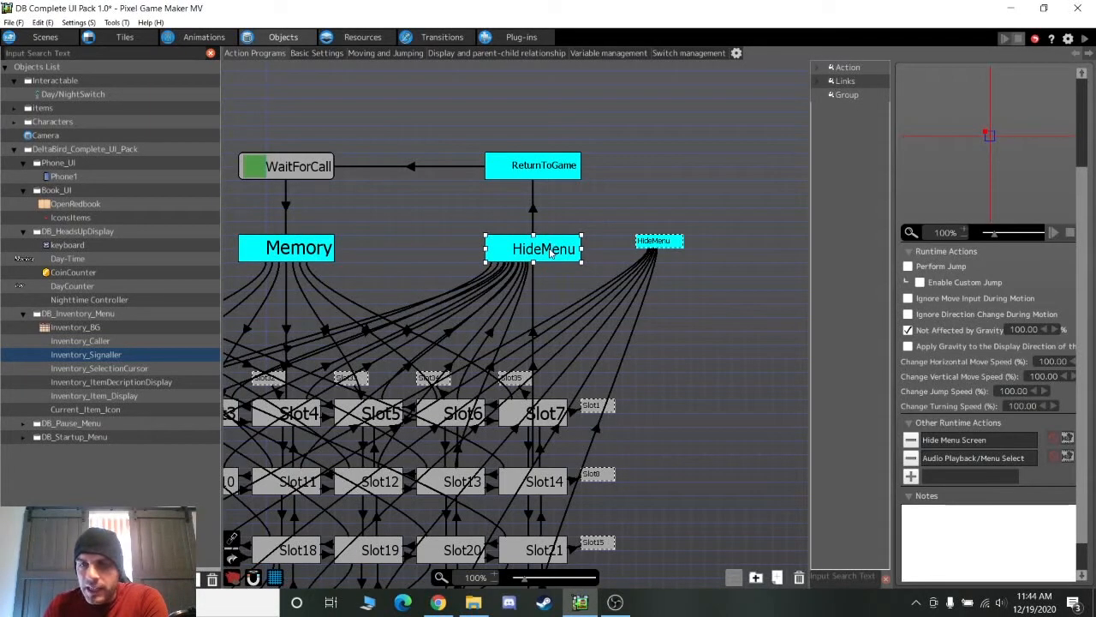
click(974, 441)
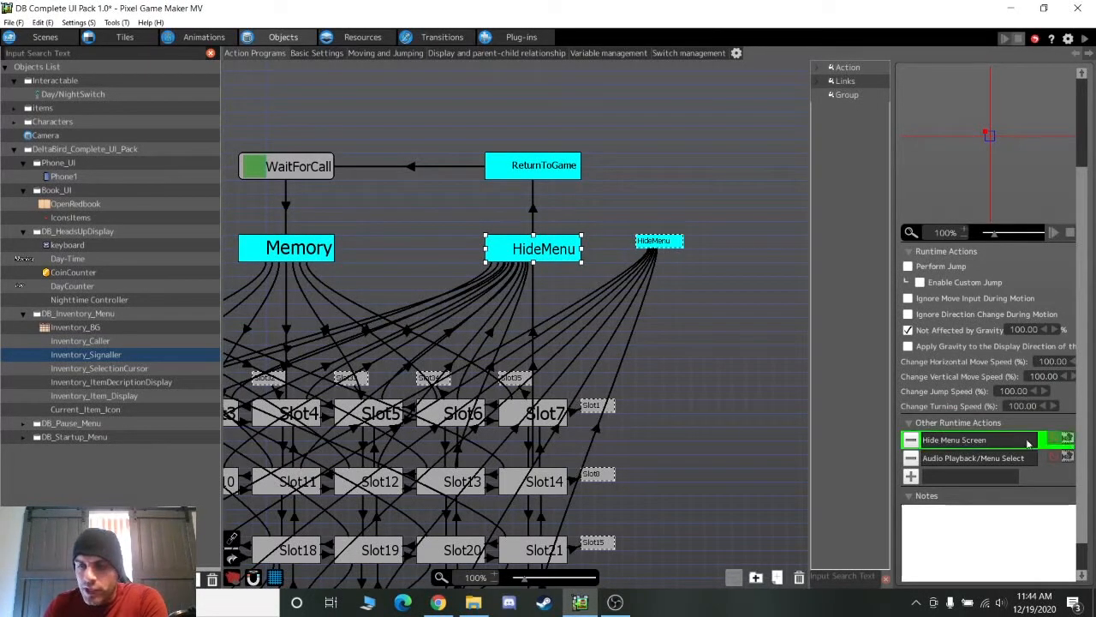
click(946, 461)
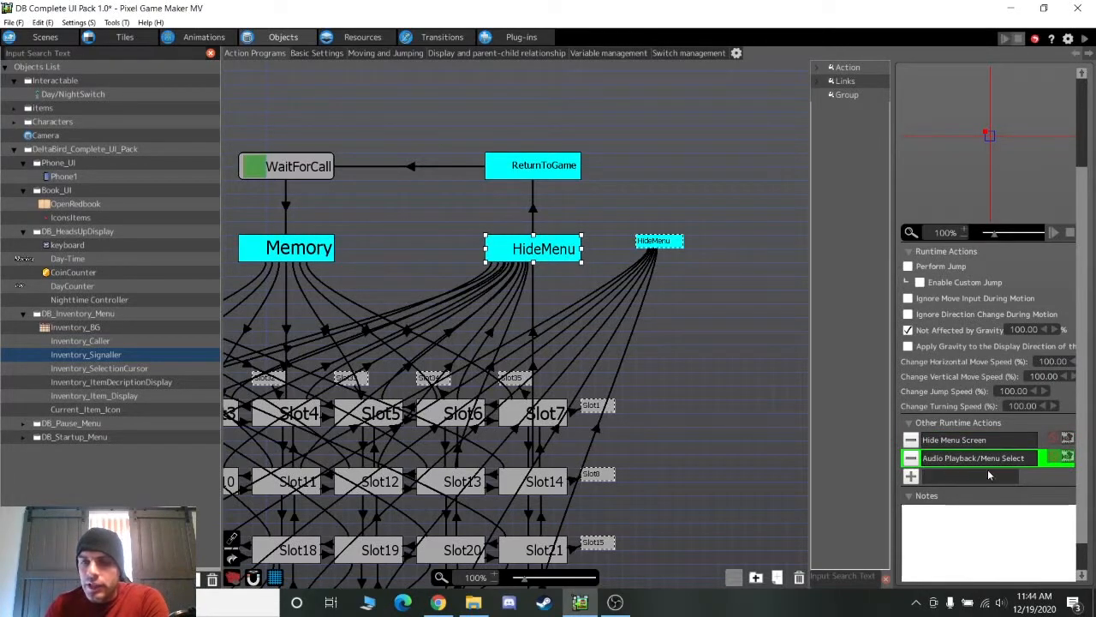
click(535, 209)
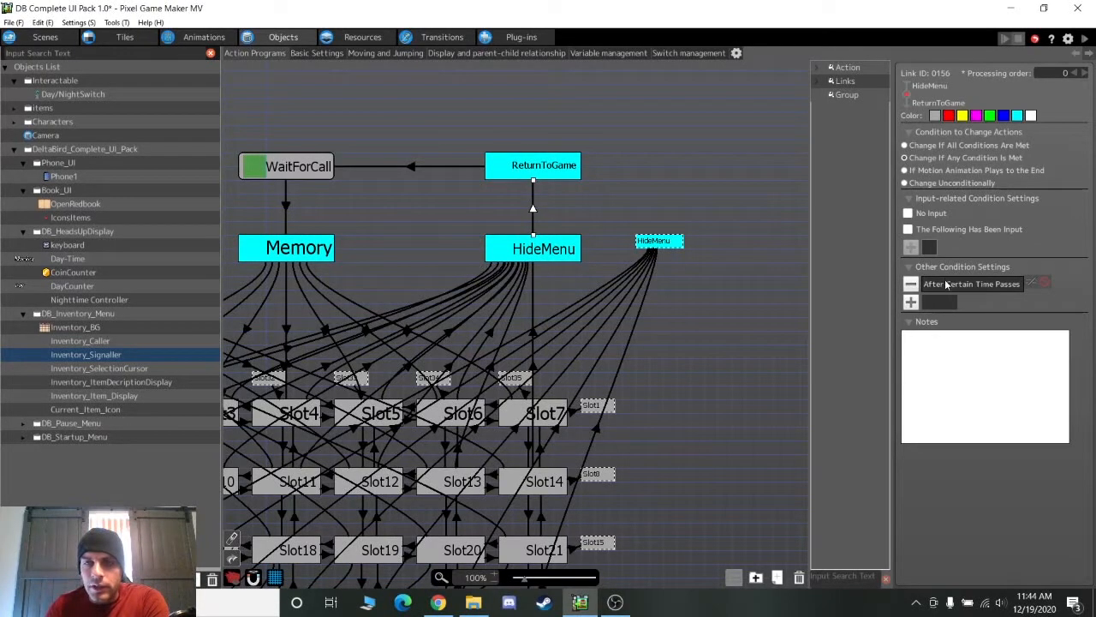
double_click(946, 284)
click(859, 58)
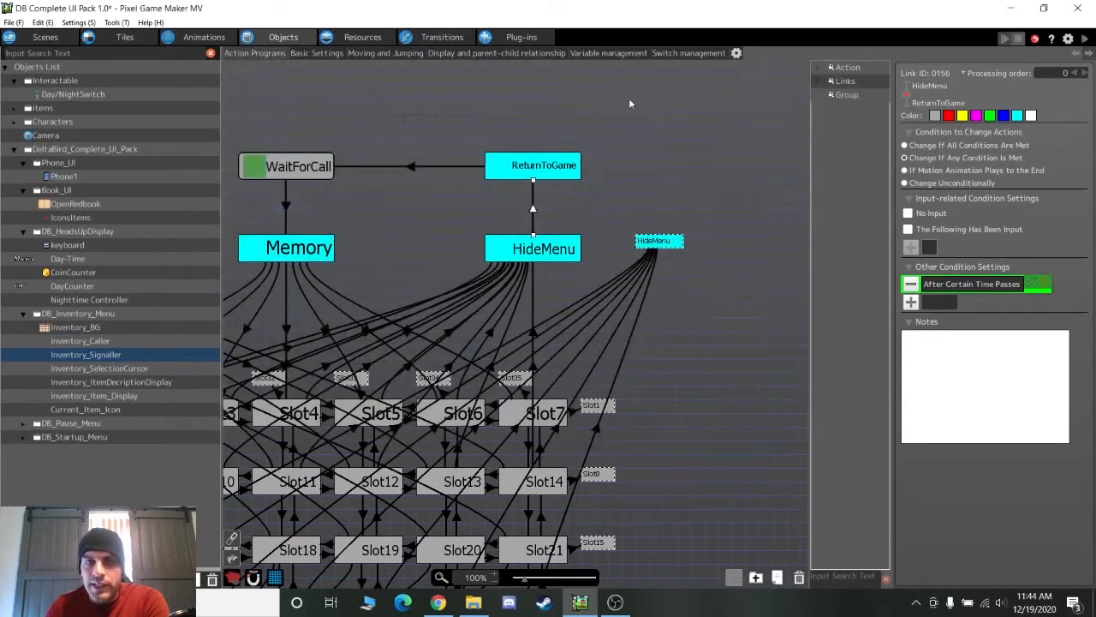
click(549, 170)
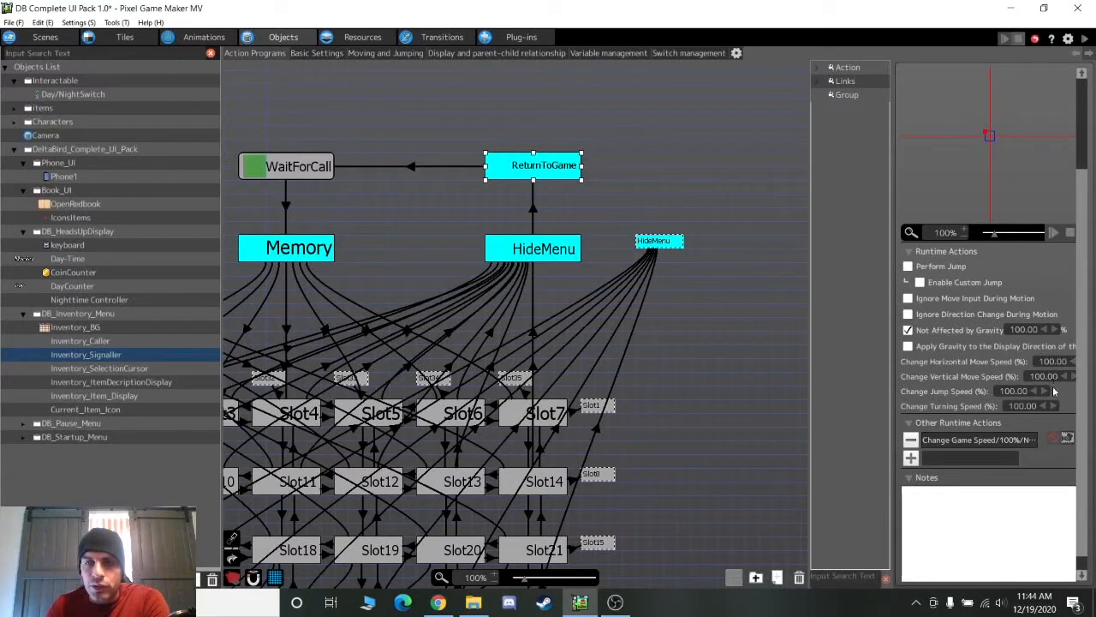
double_click(1023, 440)
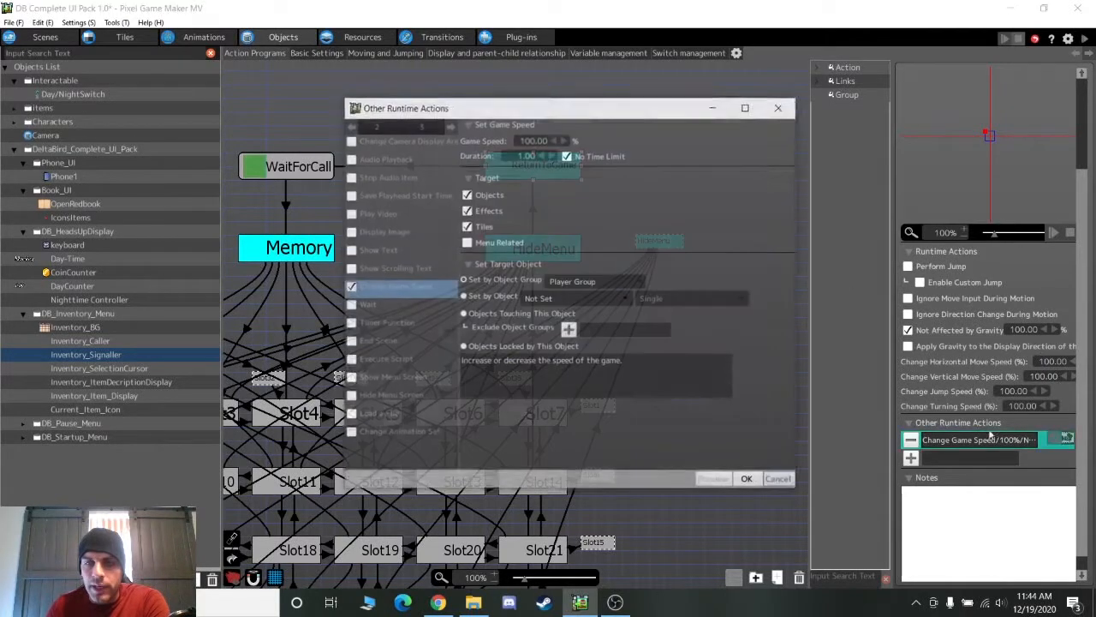
click(780, 480)
scroll(624, 312, down, 3)
middle_drag(624, 311, 627, 299)
middle_drag(515, 432, 602, 544)
middle_drag(608, 387, 489, 391)
In Inventory_SelectionCursor's graph, inspect the Slot1-Off→Slot1-On Specified Object's Action condition
click(158, 367)
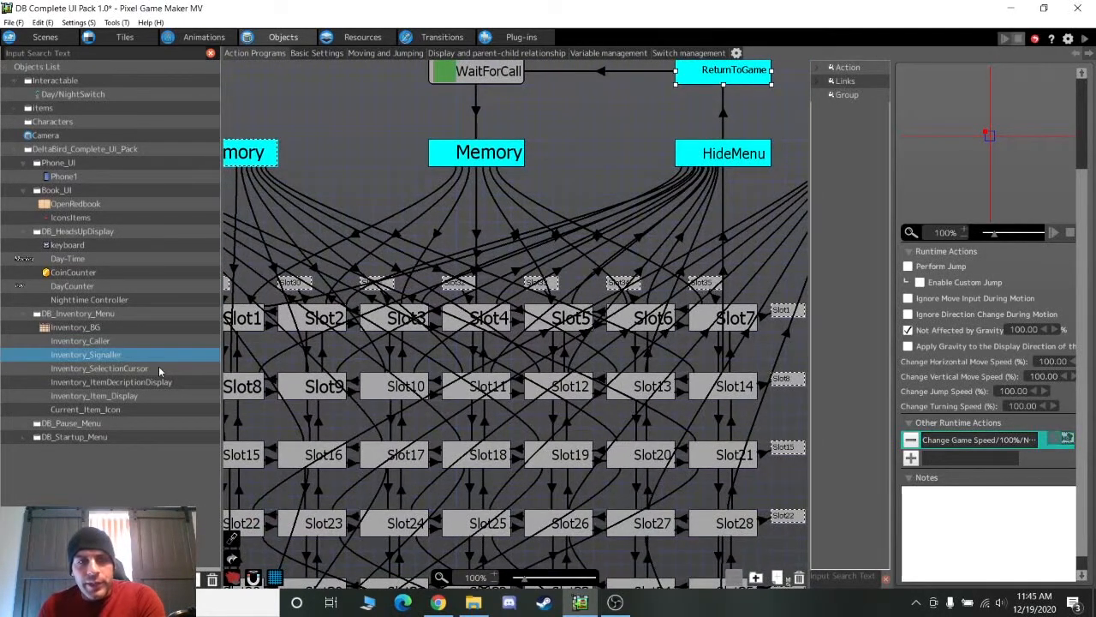
scroll(349, 300, up, 1)
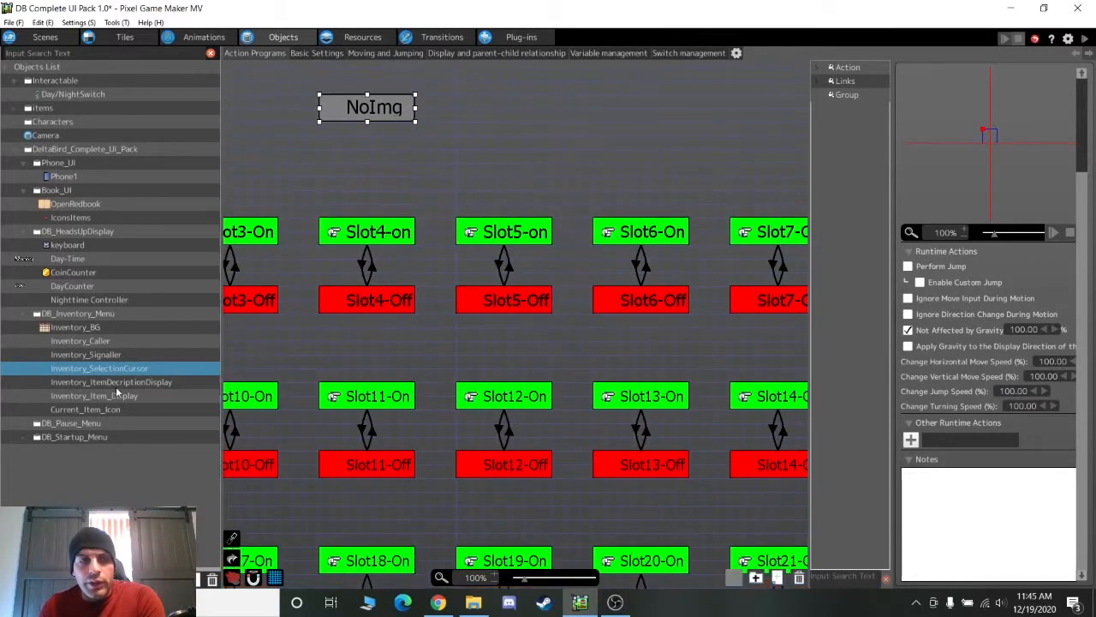
middle_drag(325, 349, 632, 238)
middle_drag(390, 226, 515, 304)
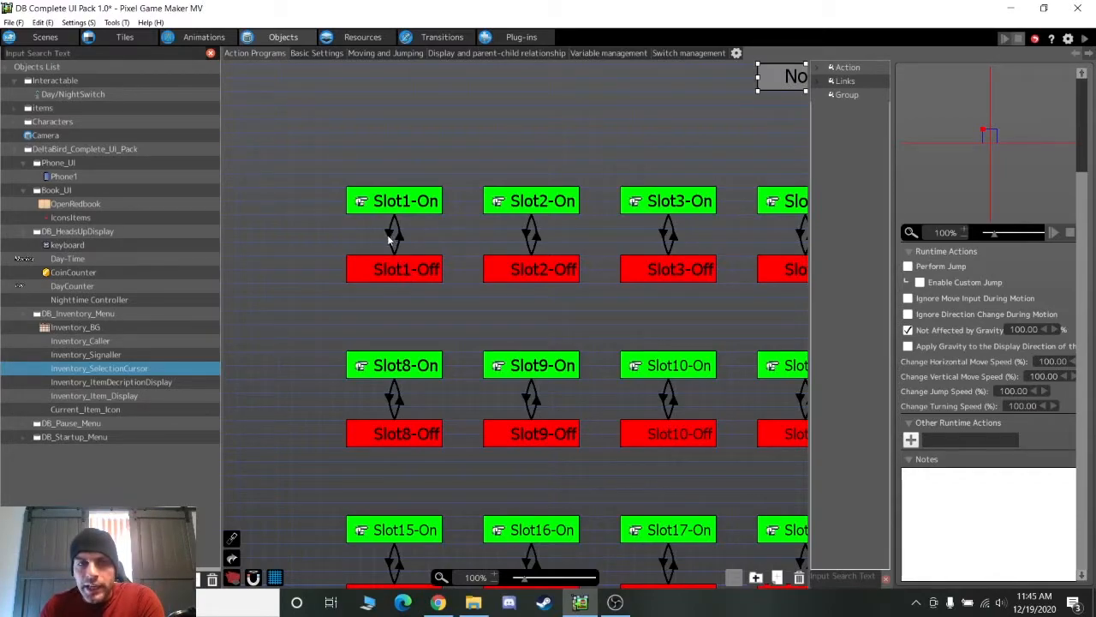
click(399, 233)
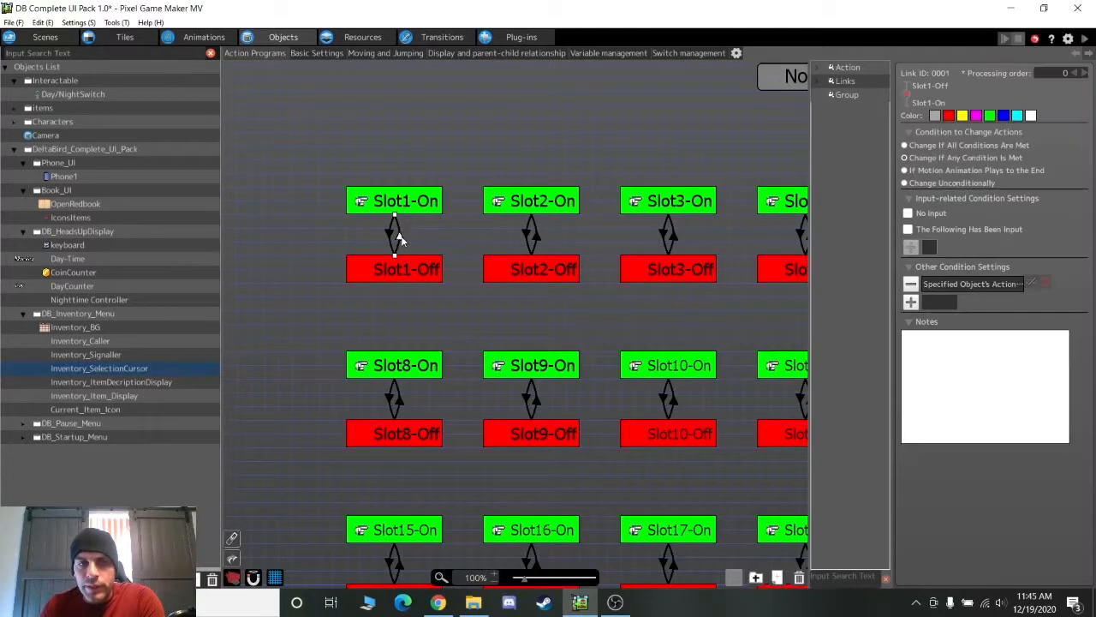
click(418, 271)
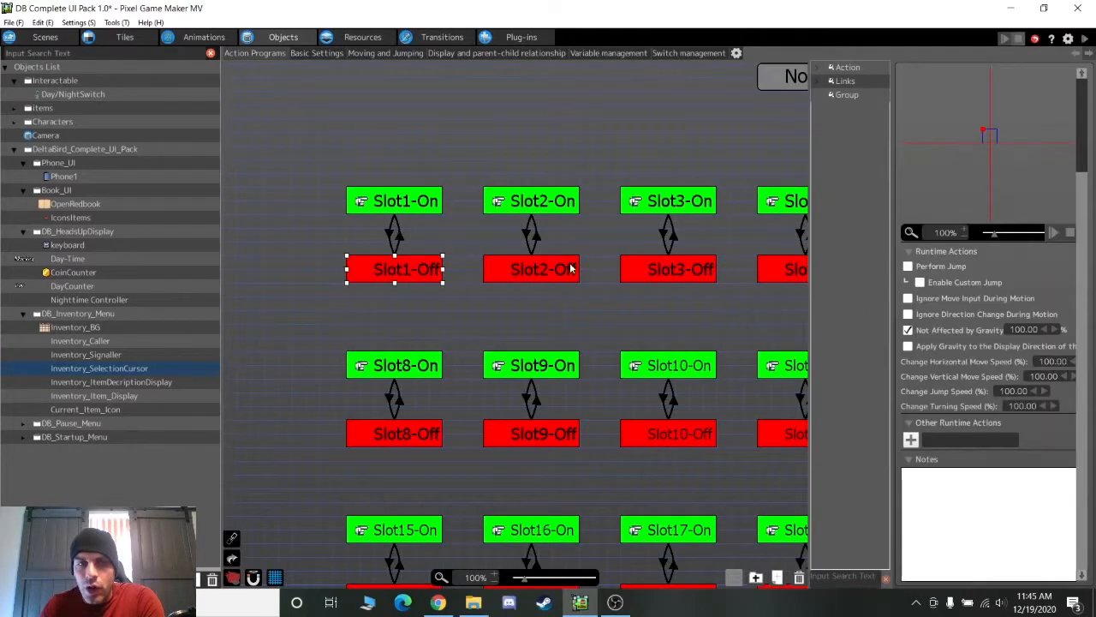
click(400, 240)
double_click(957, 284)
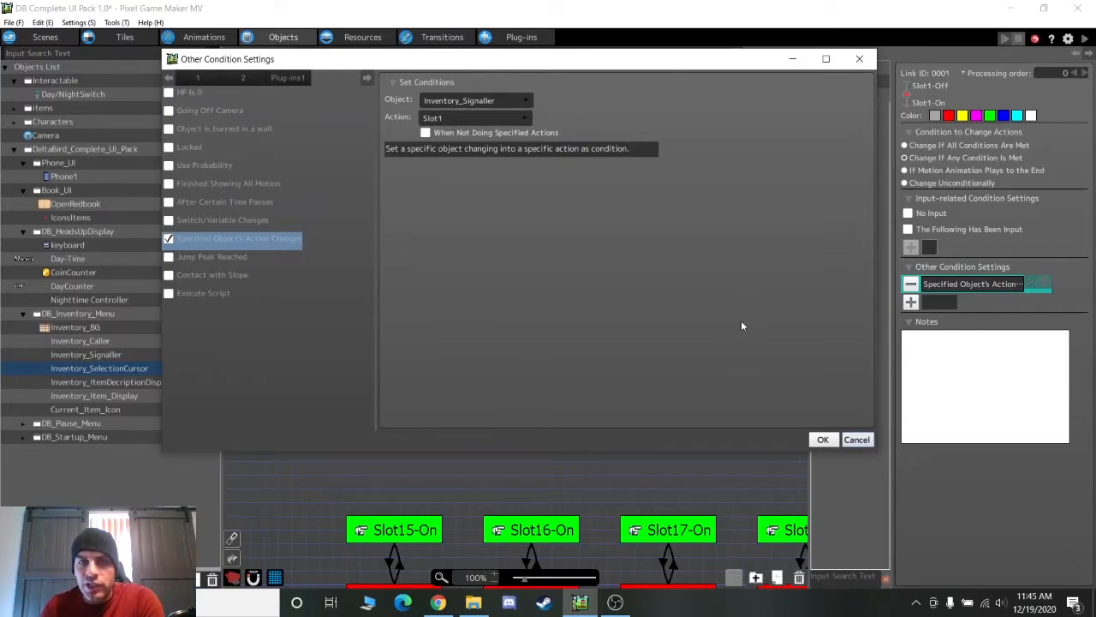
click(857, 438)
Inspect the Slot1-On→Slot1-Off condition, then scan the slot rows down to Slot35 and back
click(426, 209)
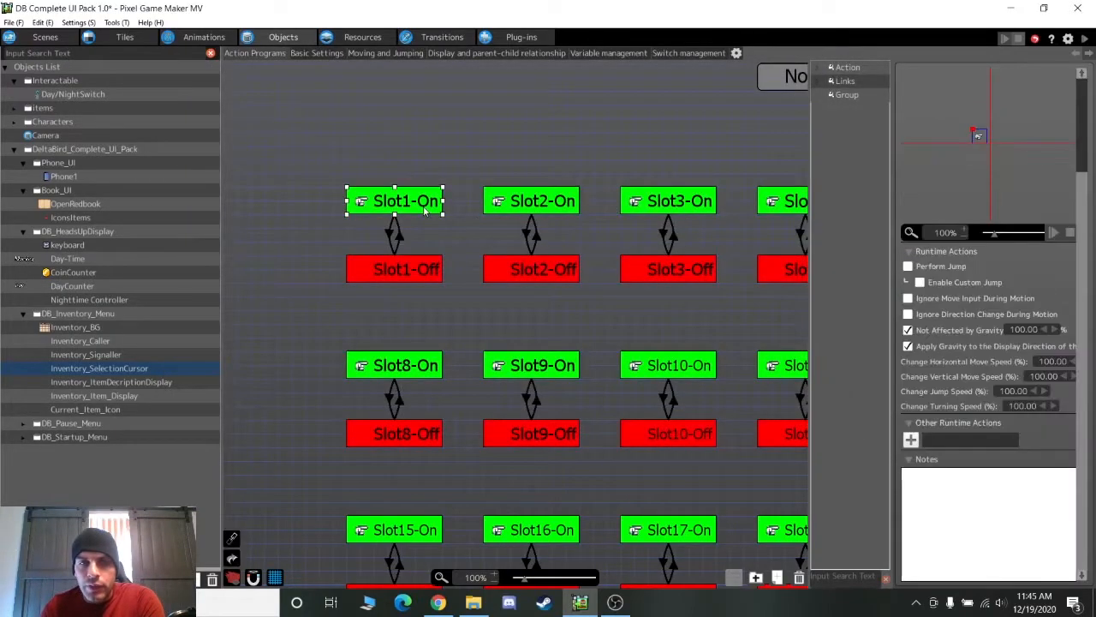
click(389, 238)
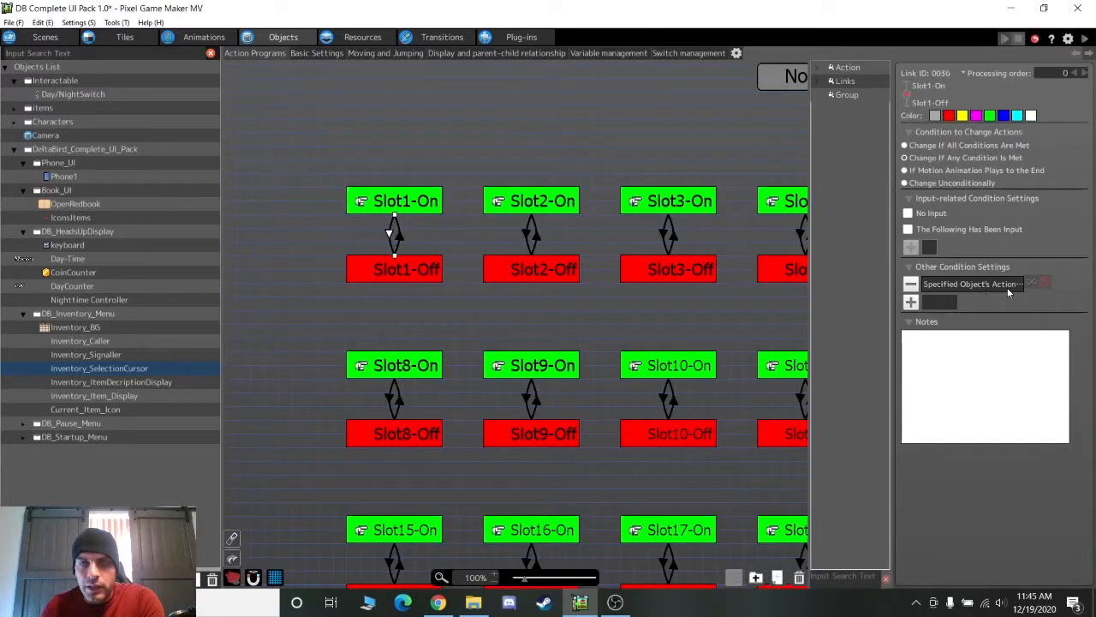
double_click(955, 285)
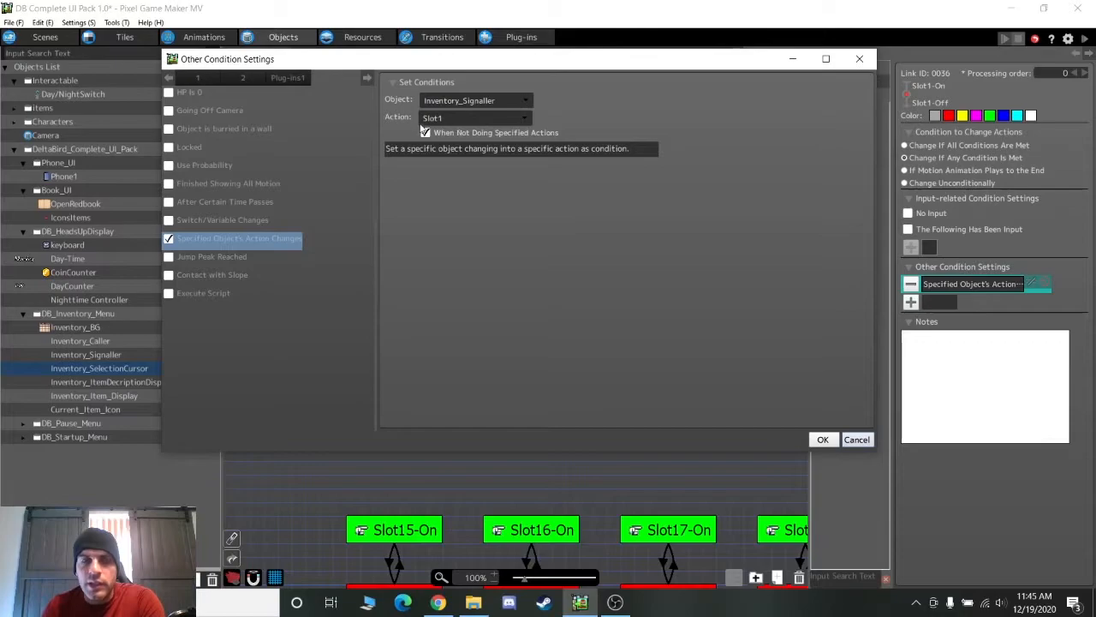
click(857, 439)
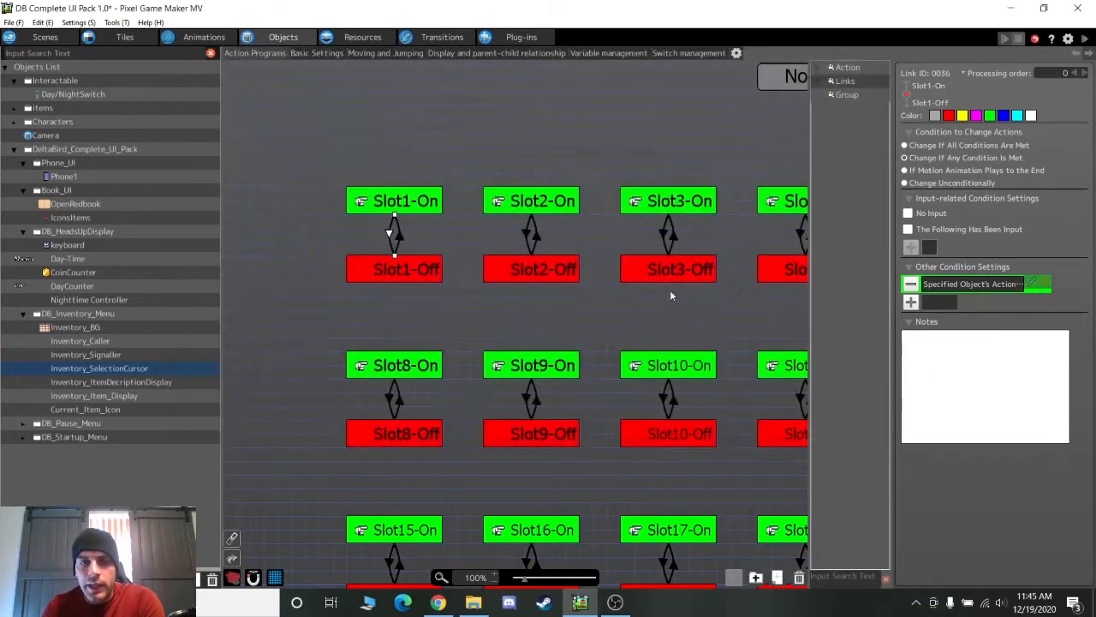
click(391, 277)
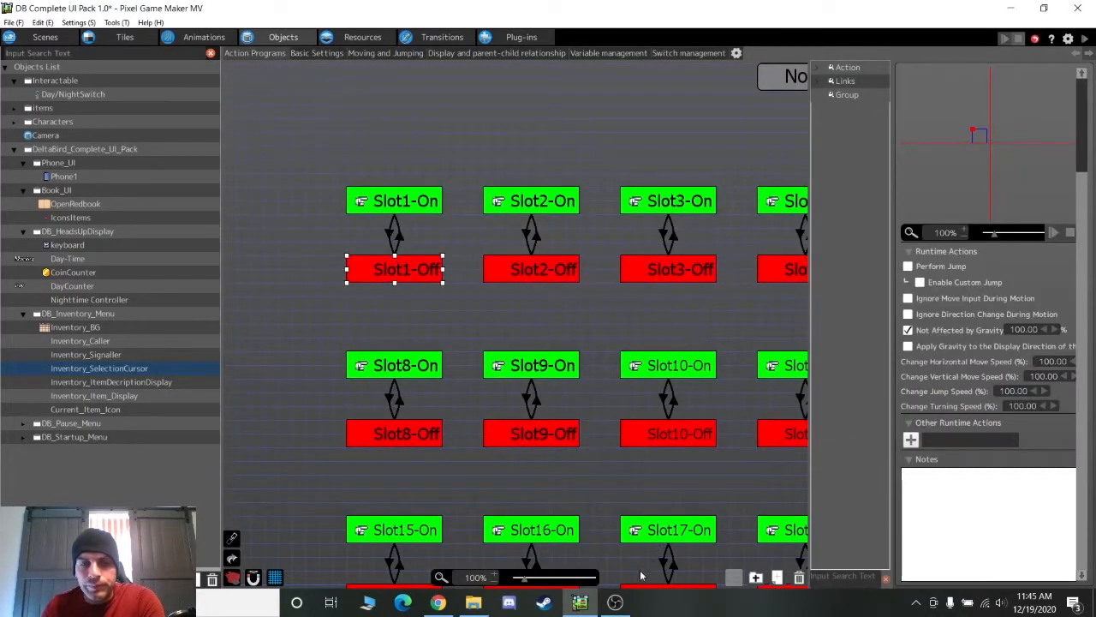
middle_drag(715, 528, 409, 84)
mouse_move(665, 336)
middle_down()
mouse_move(395, 299)
mouse_move(401, 419)
mouse_move(639, 538)
middle_up()
mouse_move(335, 199)
middle_down()
mouse_move(588, 487)
mouse_move(639, 493)
mouse_move(560, 347)
mouse_move(586, 403)
middle_up()
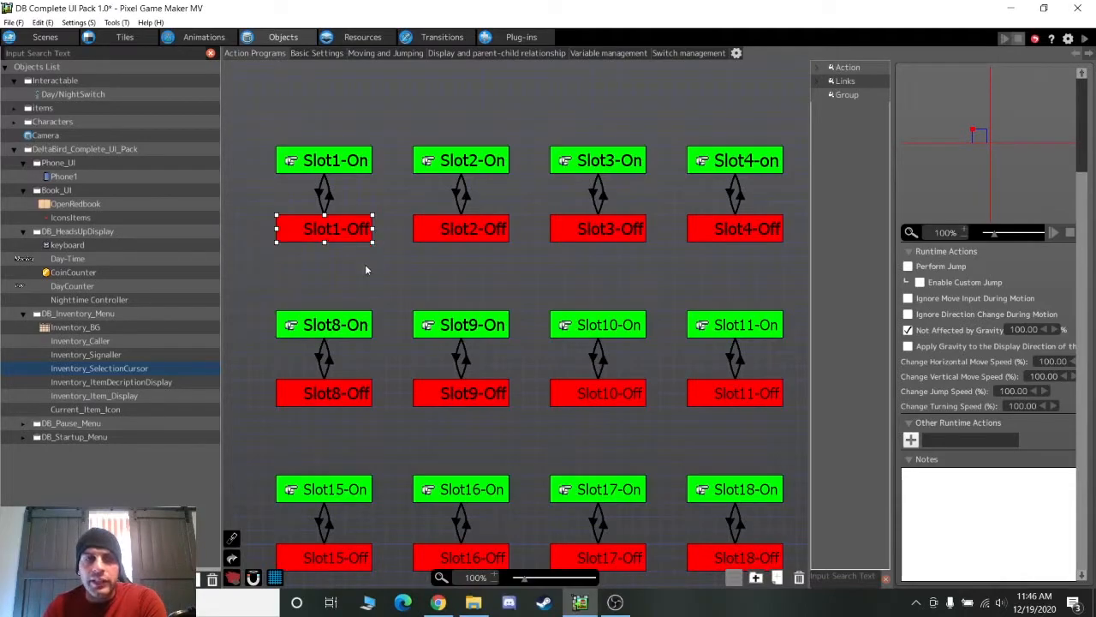
Show the HUD scene's inventory layer zoomed to 200% on the inventory panel
click(60, 37)
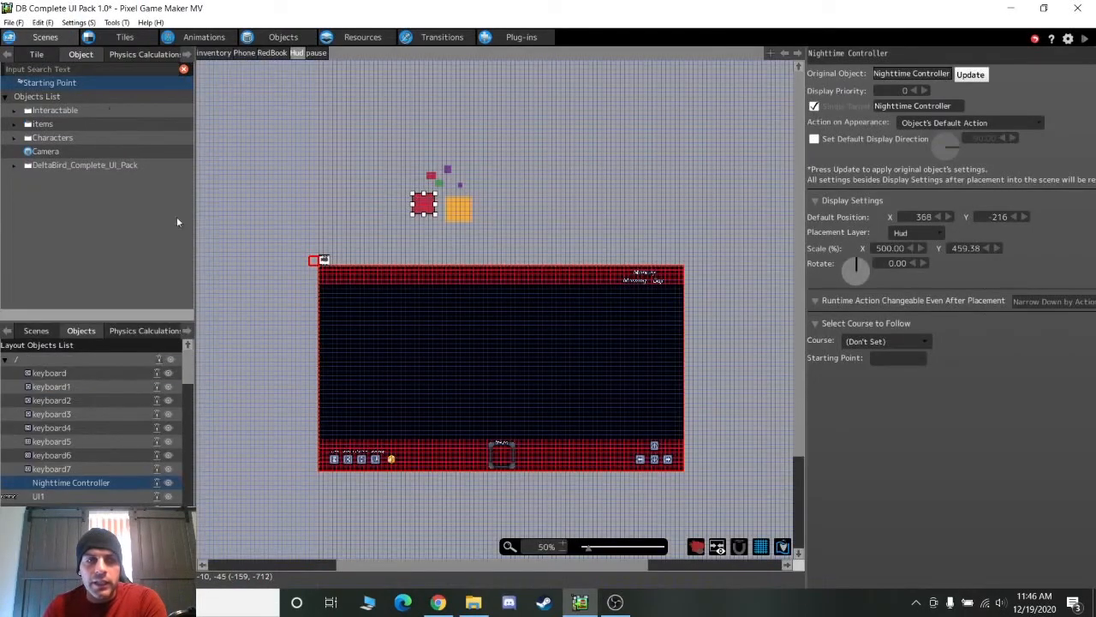
click(220, 54)
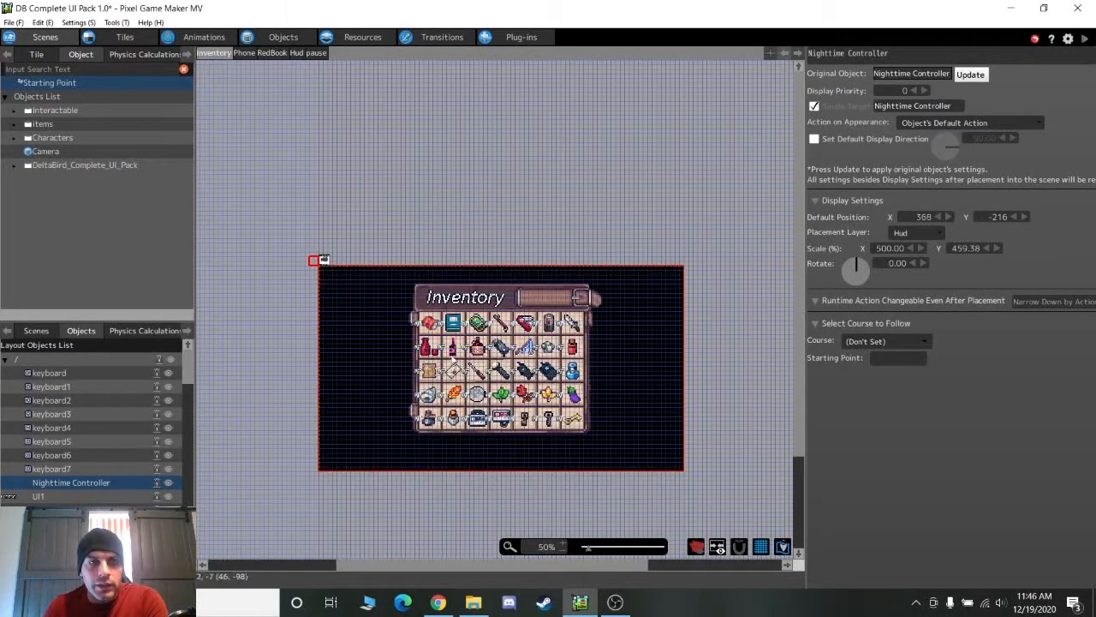
click(563, 544)
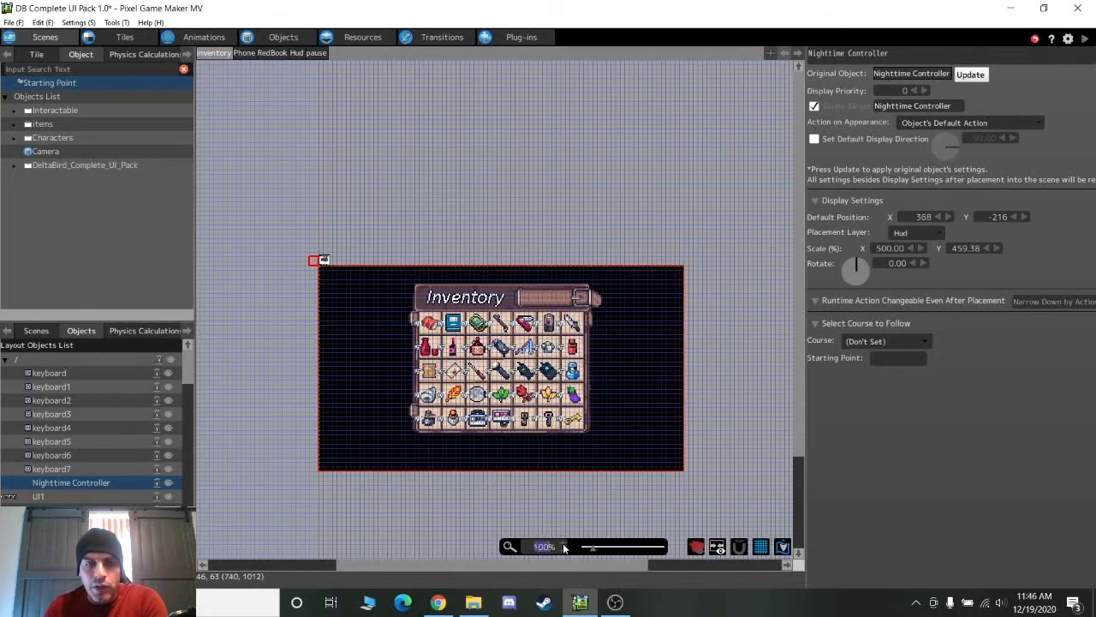
middle_drag(342, 438, 401, 394)
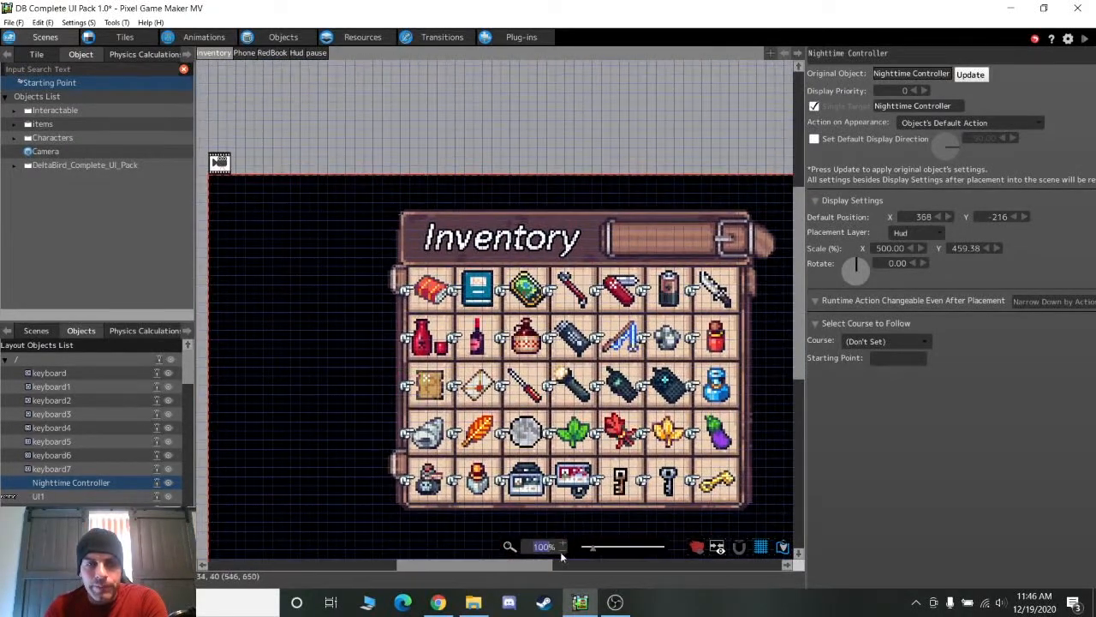
click(564, 541)
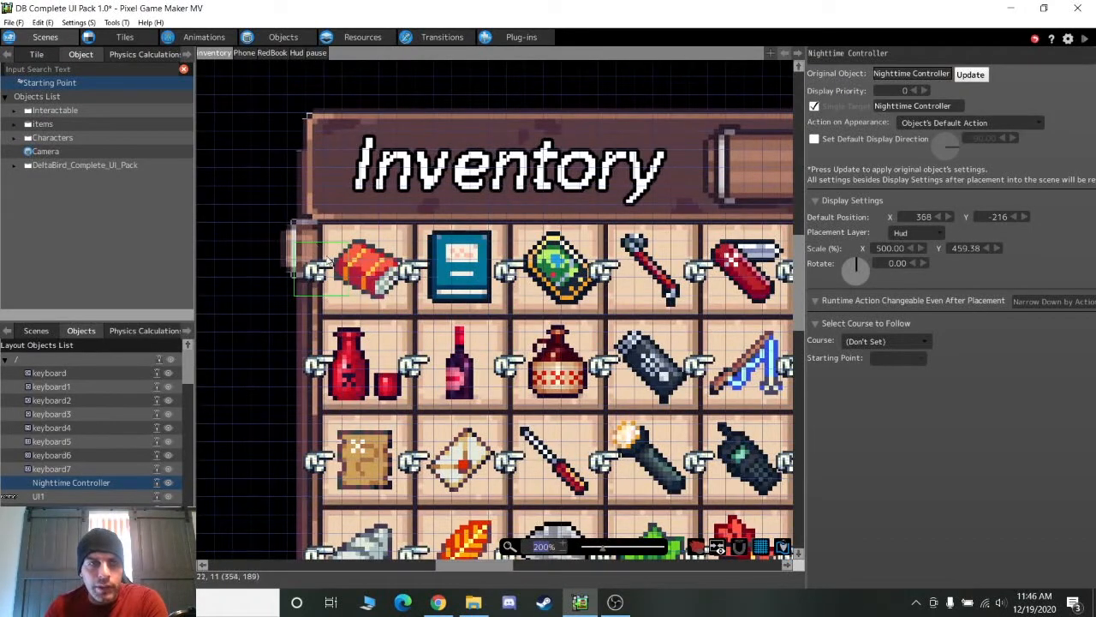
Inspect the hand cursors on the first five slots and the one beside the golden key
click(317, 281)
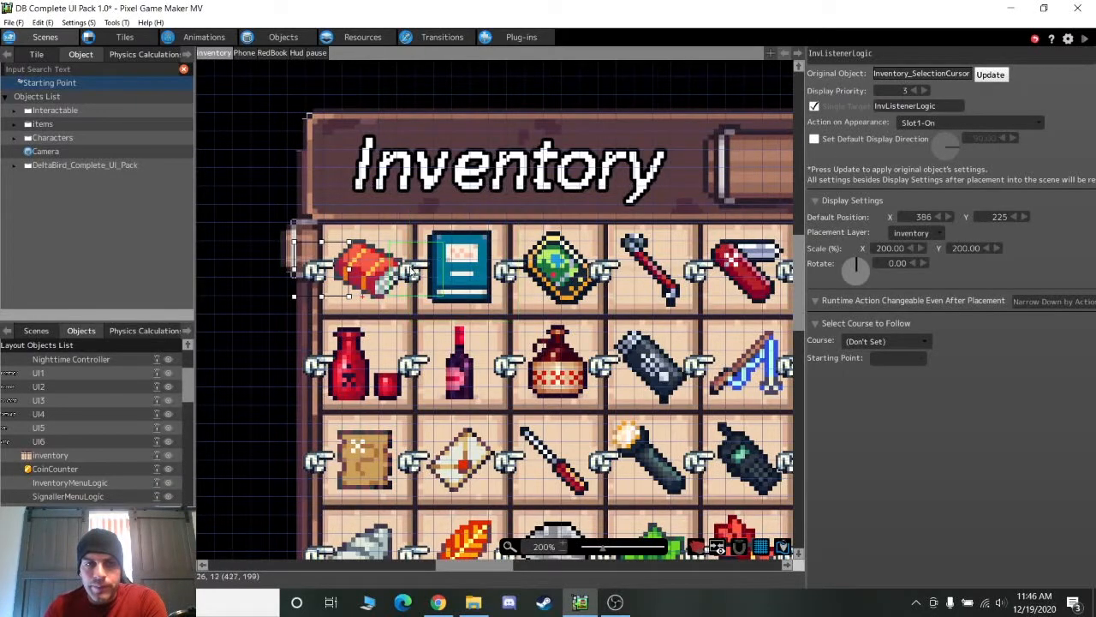
click(412, 270)
drag(417, 273, 511, 274)
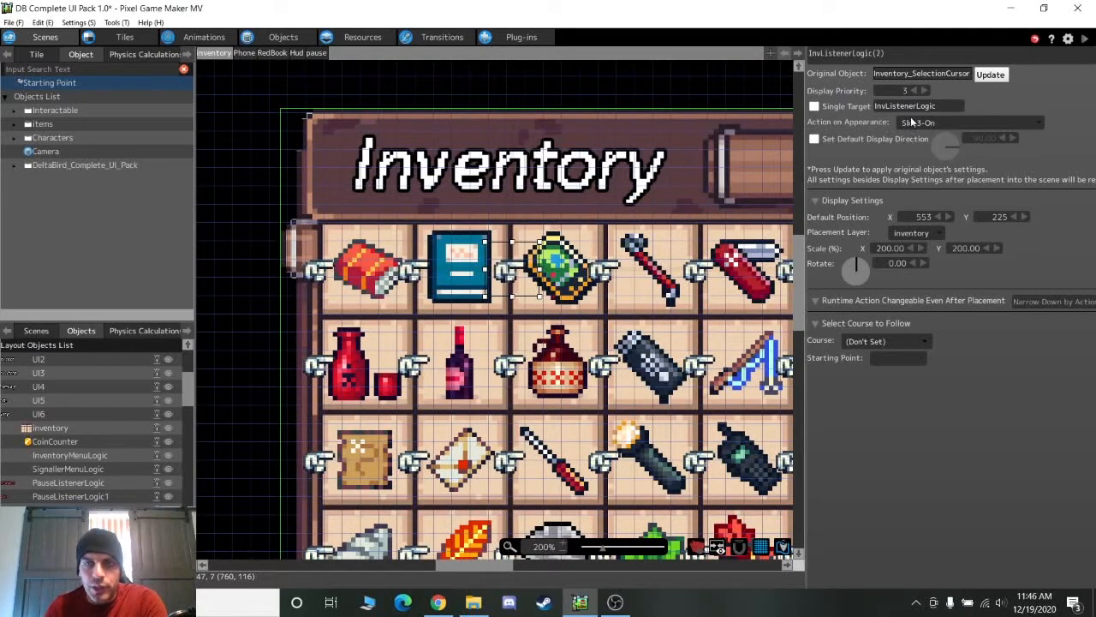
drag(611, 293, 705, 293)
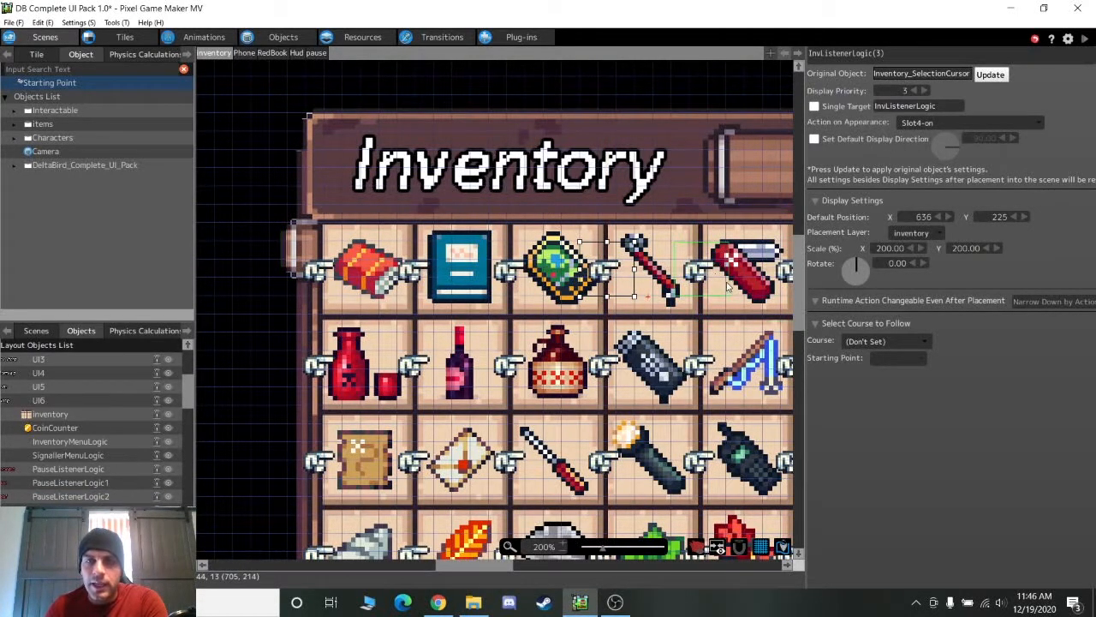
click(701, 272)
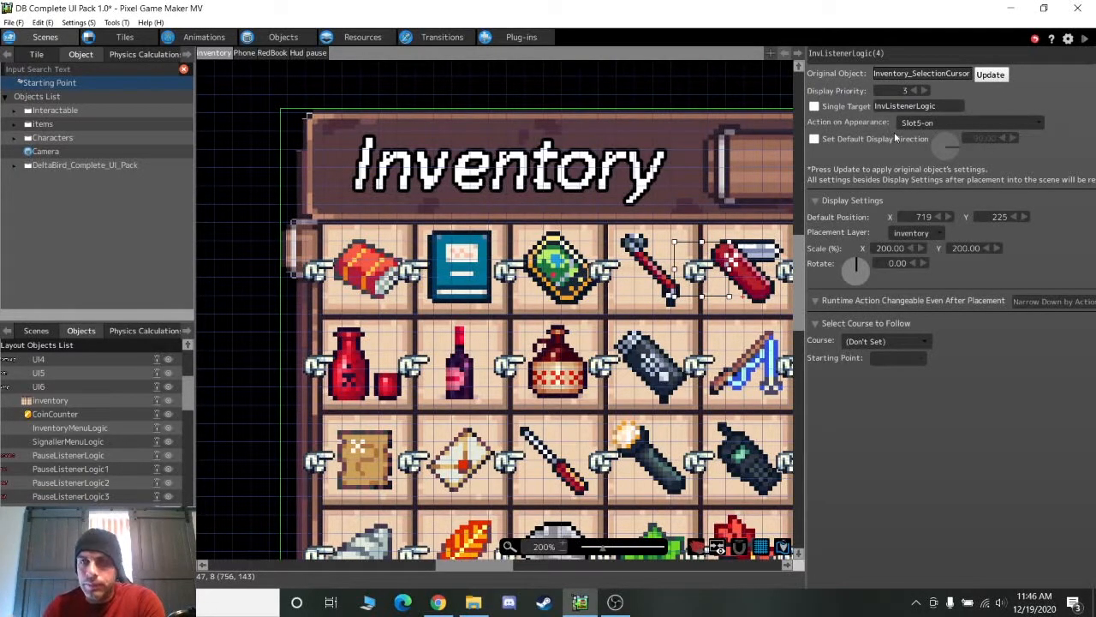
middle_drag(739, 439, 499, 180)
click(605, 356)
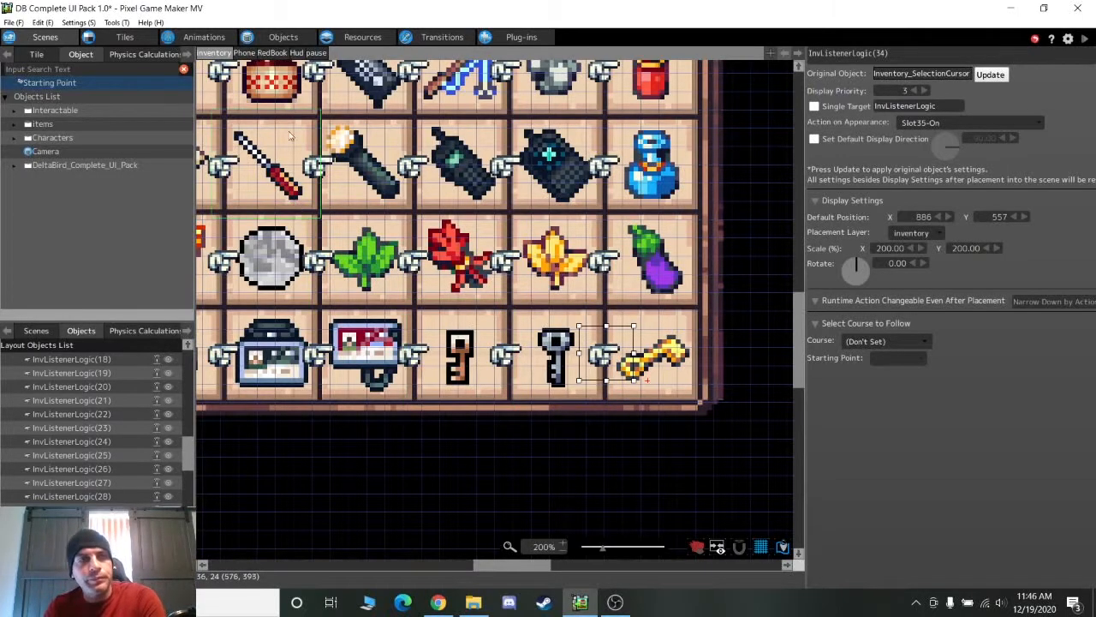
Open Inventory_ItemDecriptionDisplay's action graph at 100% zoom, centred on NoImg and Slot1-On
click(296, 39)
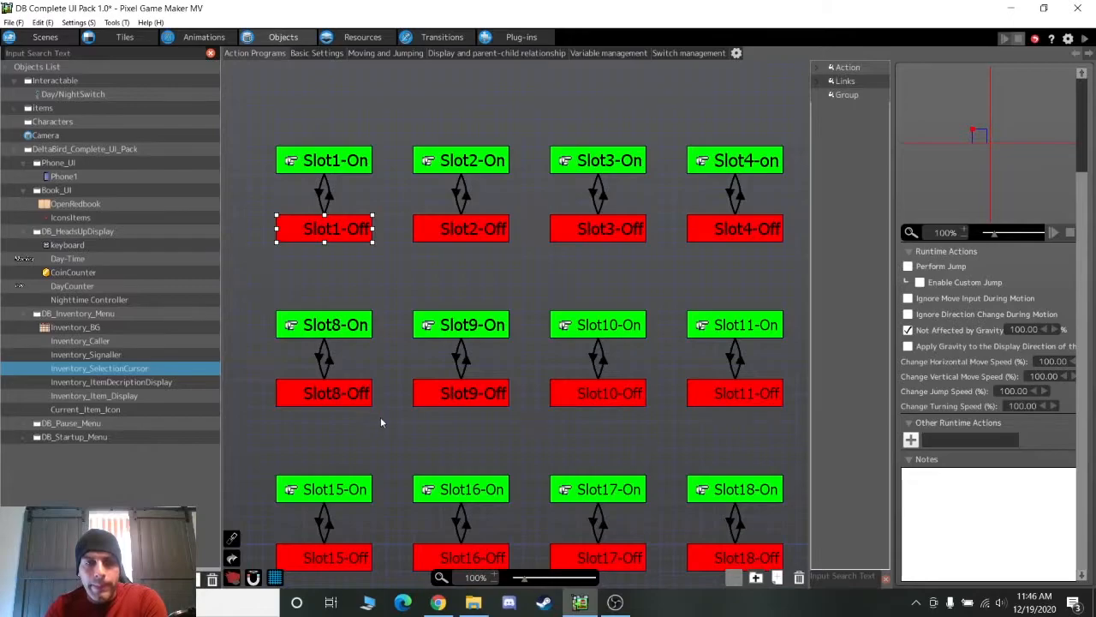
middle_drag(375, 416, 530, 387)
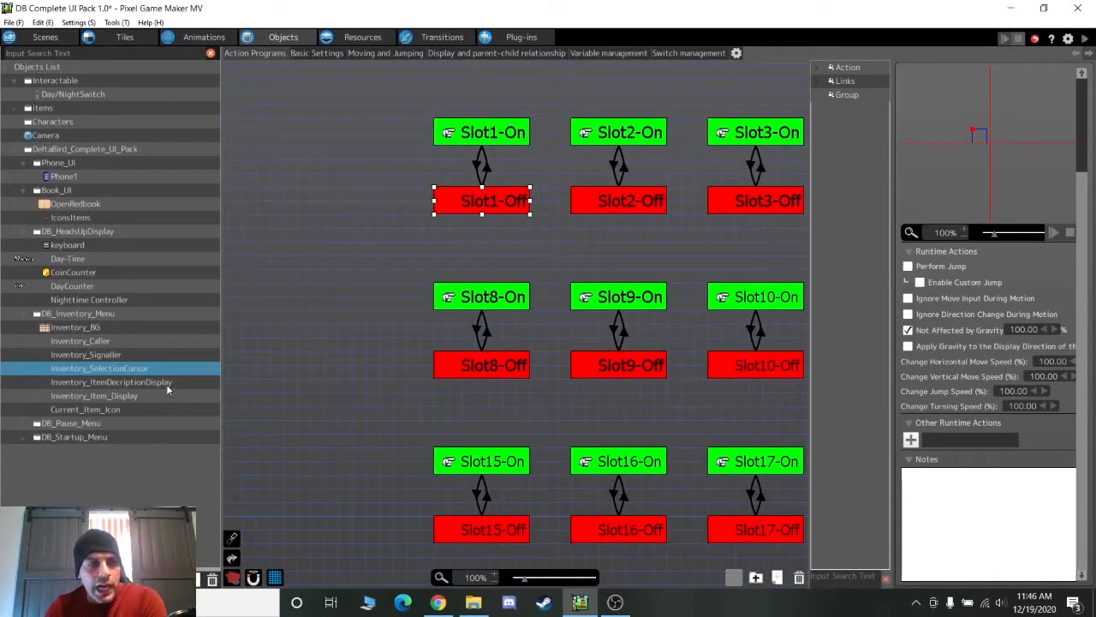
click(166, 384)
middle_drag(662, 285, 458, 360)
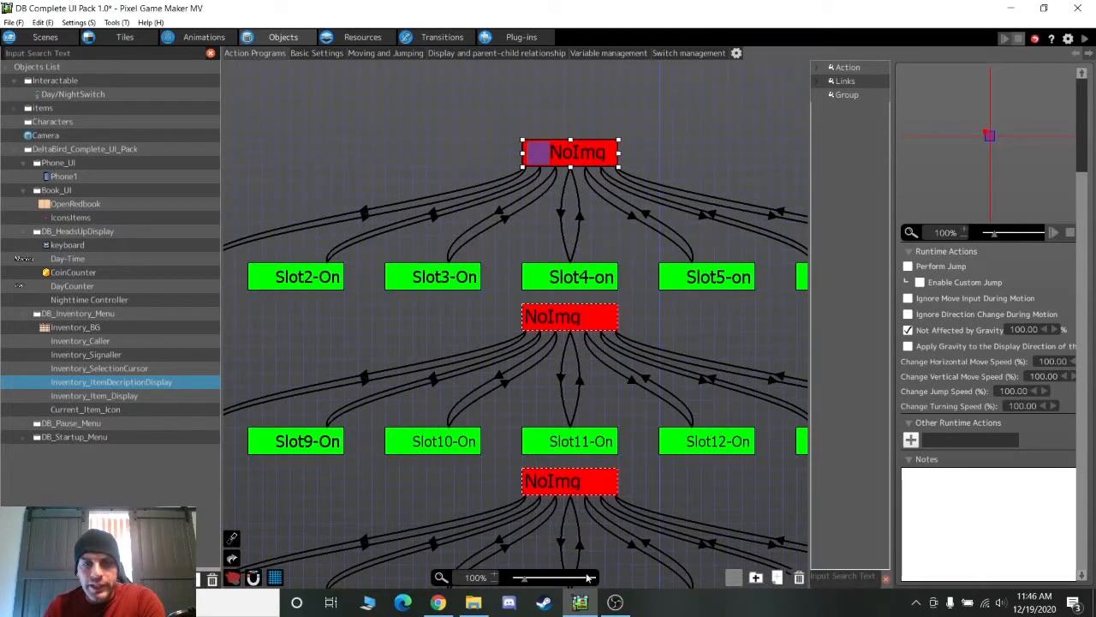
drag(524, 580, 517, 580)
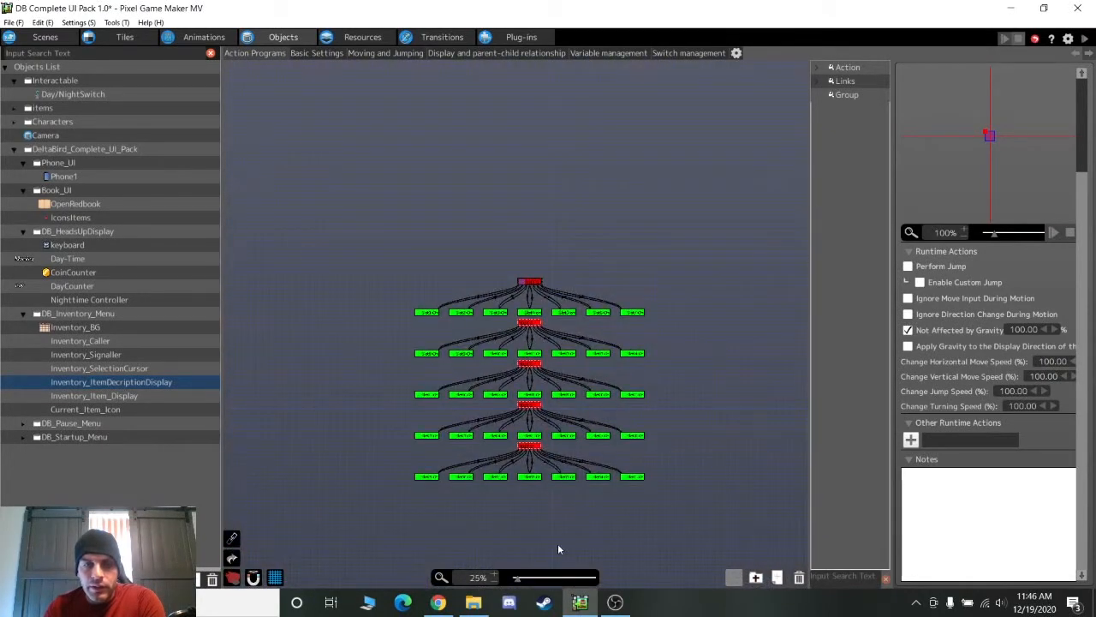
drag(520, 581, 523, 580)
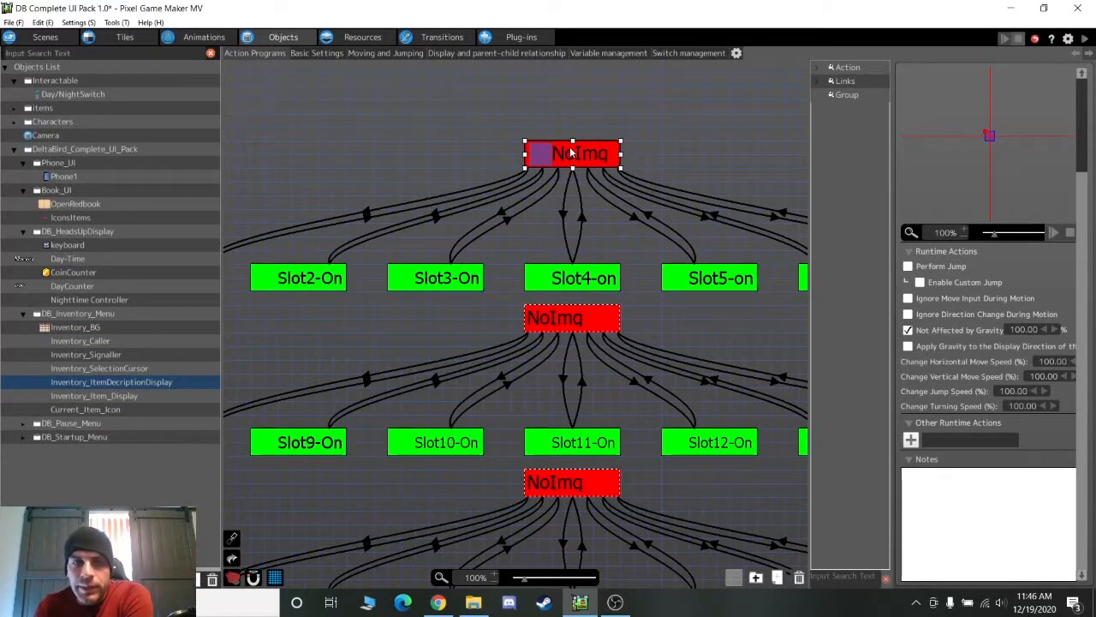
middle_drag(428, 161, 602, 187)
Review the NoImg→Slot1-On link conditions and Slot1-On's Show Text/ItemSlot1 action
click(543, 231)
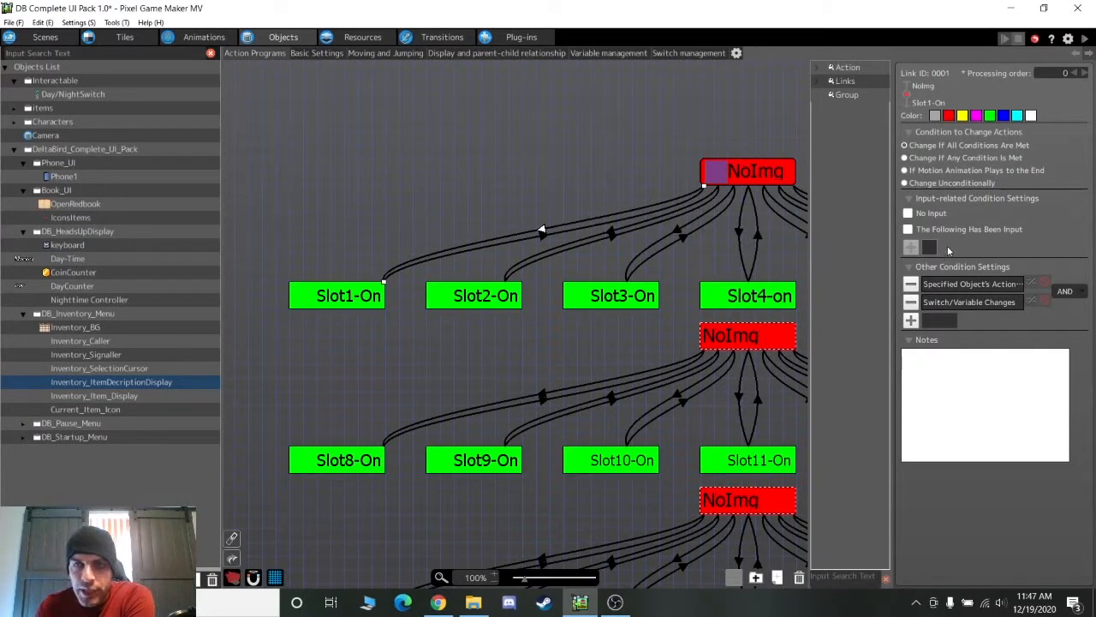
double_click(1004, 289)
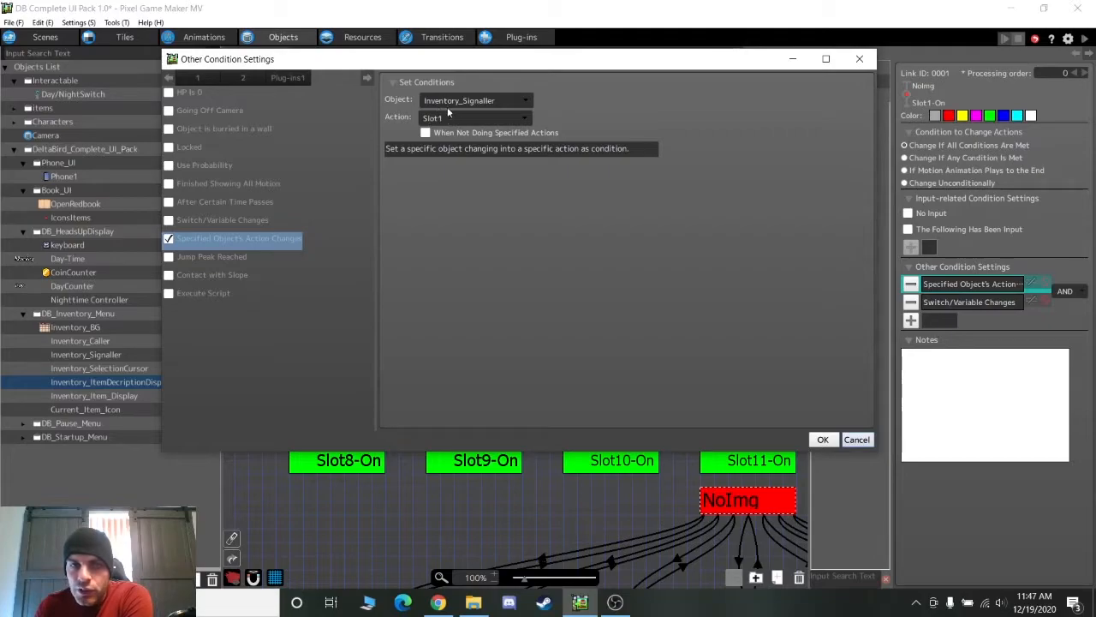
click(856, 439)
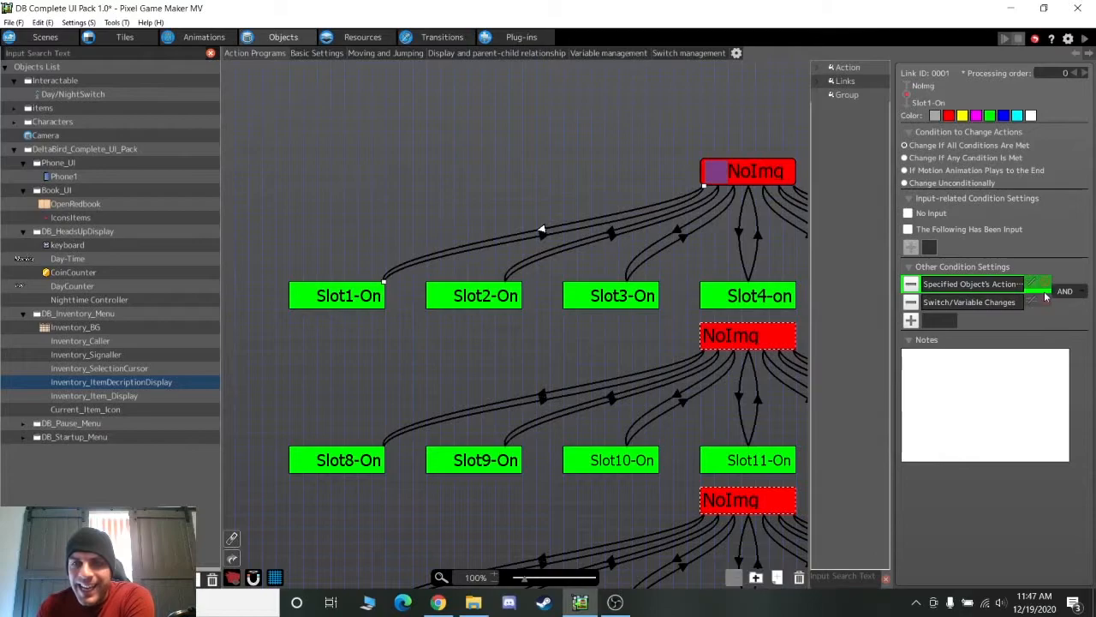
double_click(988, 305)
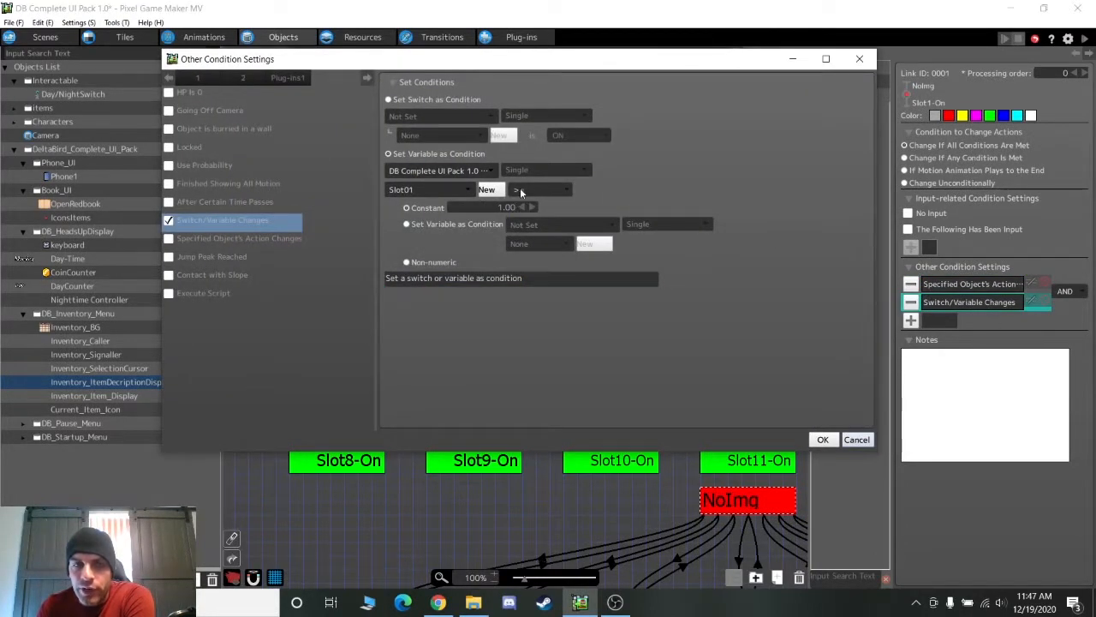
click(856, 439)
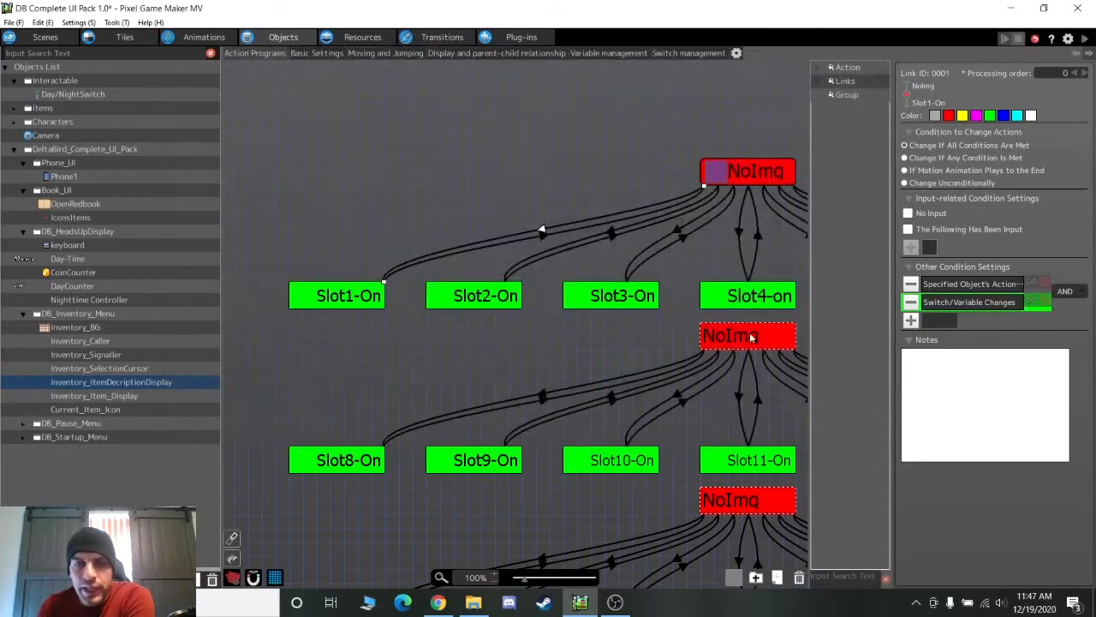
click(366, 295)
double_click(985, 440)
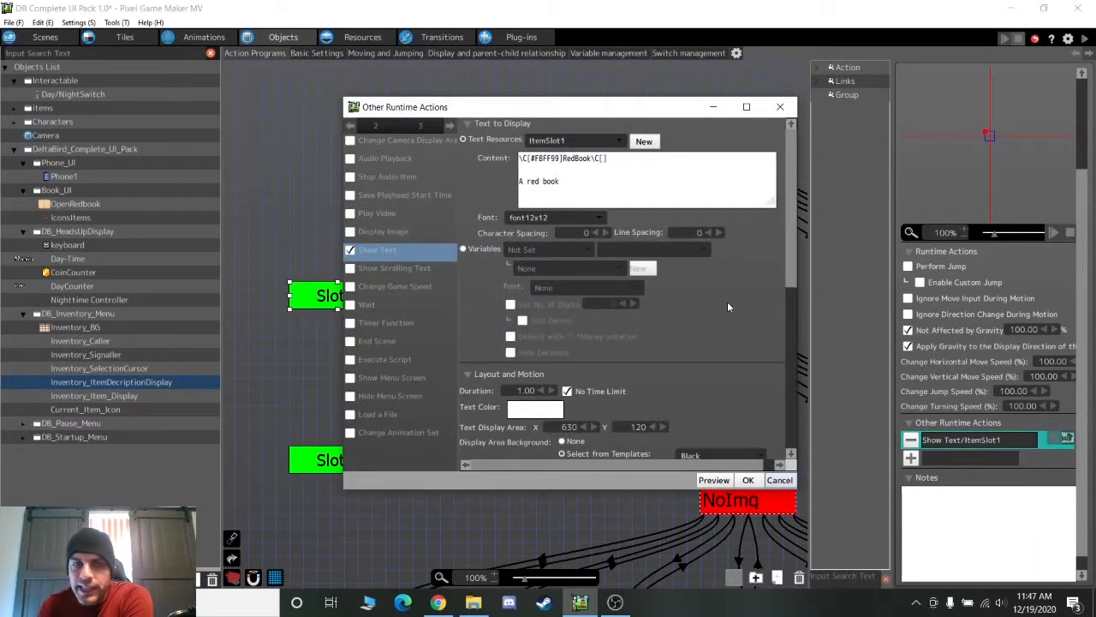
click(779, 479)
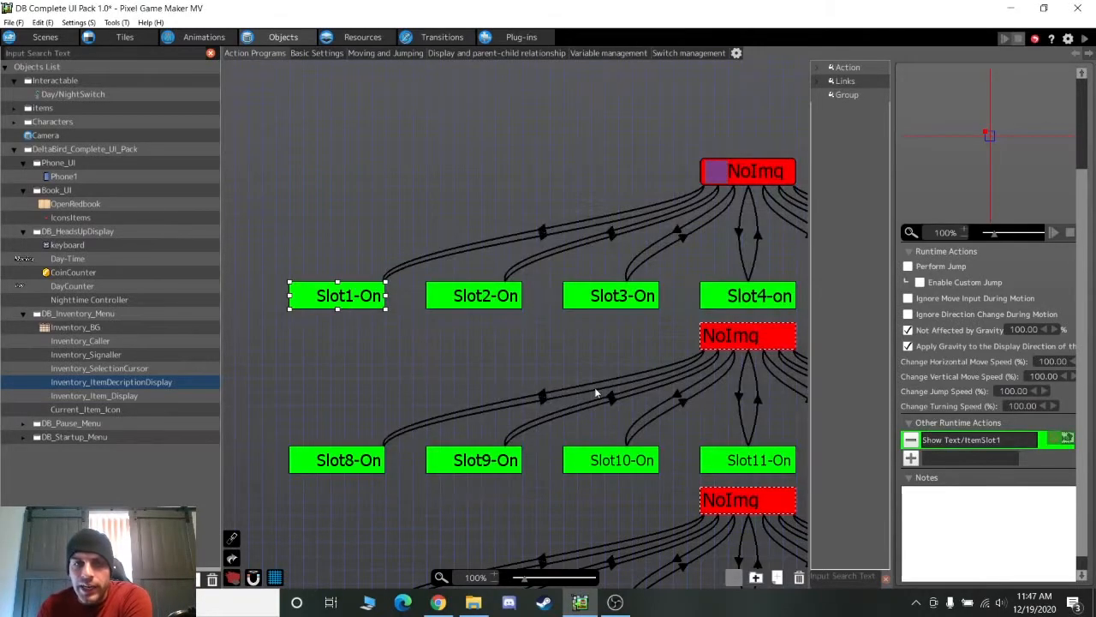
scroll(597, 393, down, 5)
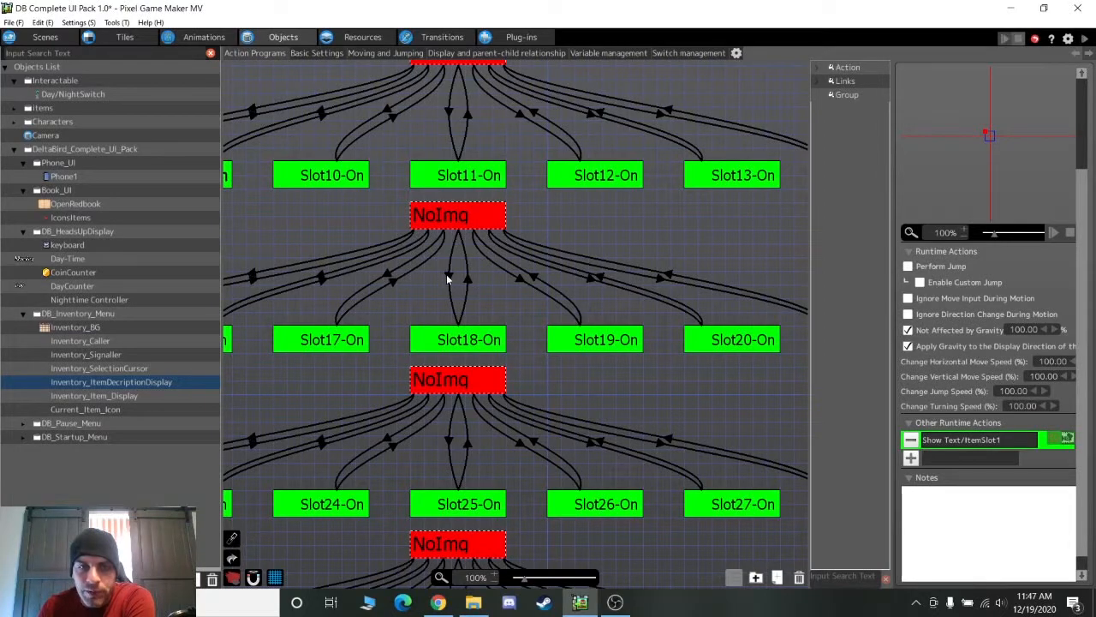
Inspect the NoImg→Slot18-On link and Slot18-On's show-text action settings
click(447, 275)
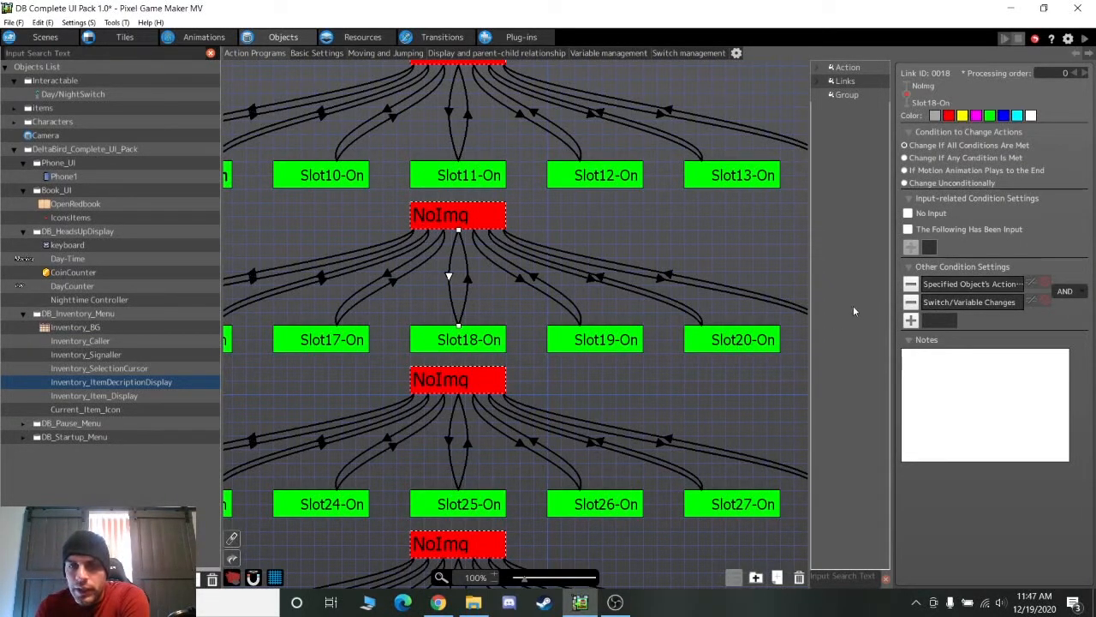
click(465, 340)
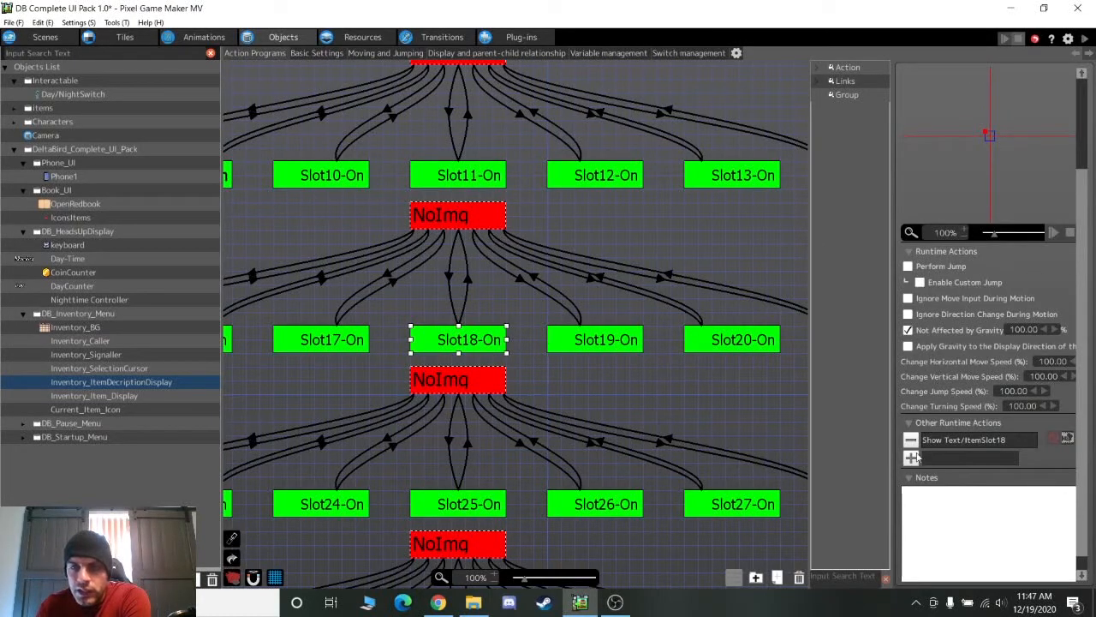
double_click(958, 441)
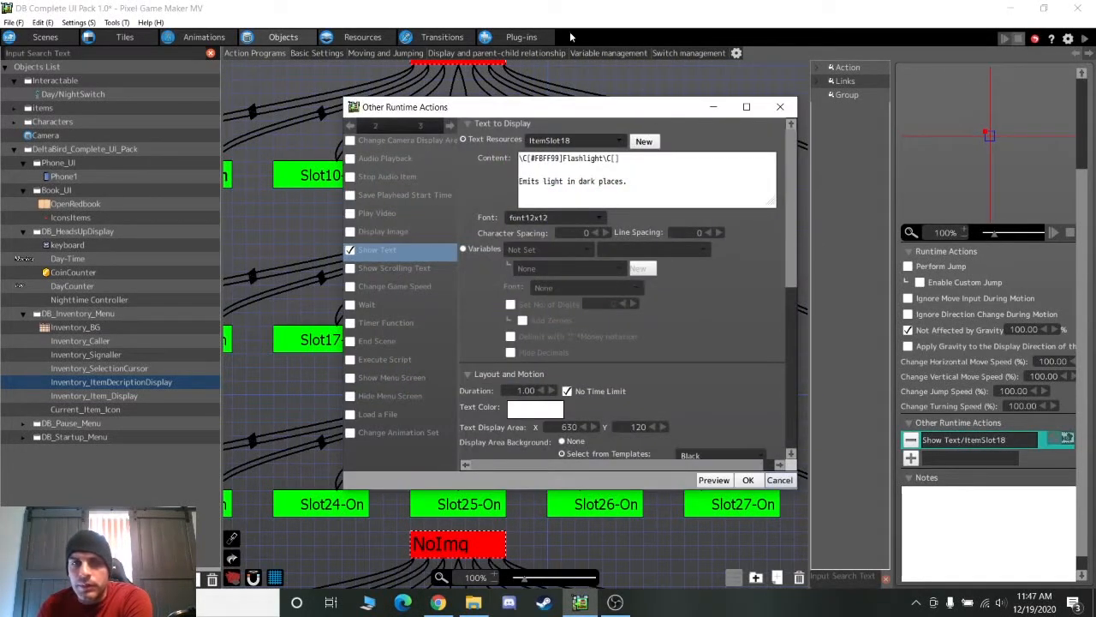
click(781, 105)
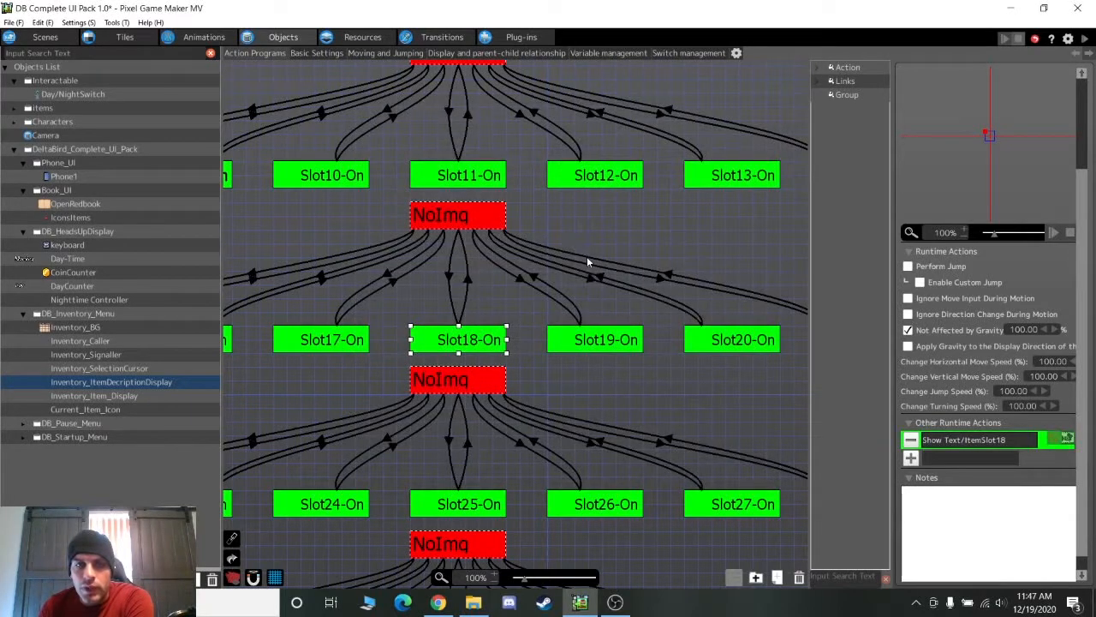
Review the Slot18-On→NoImg return link's object-action condition
click(468, 277)
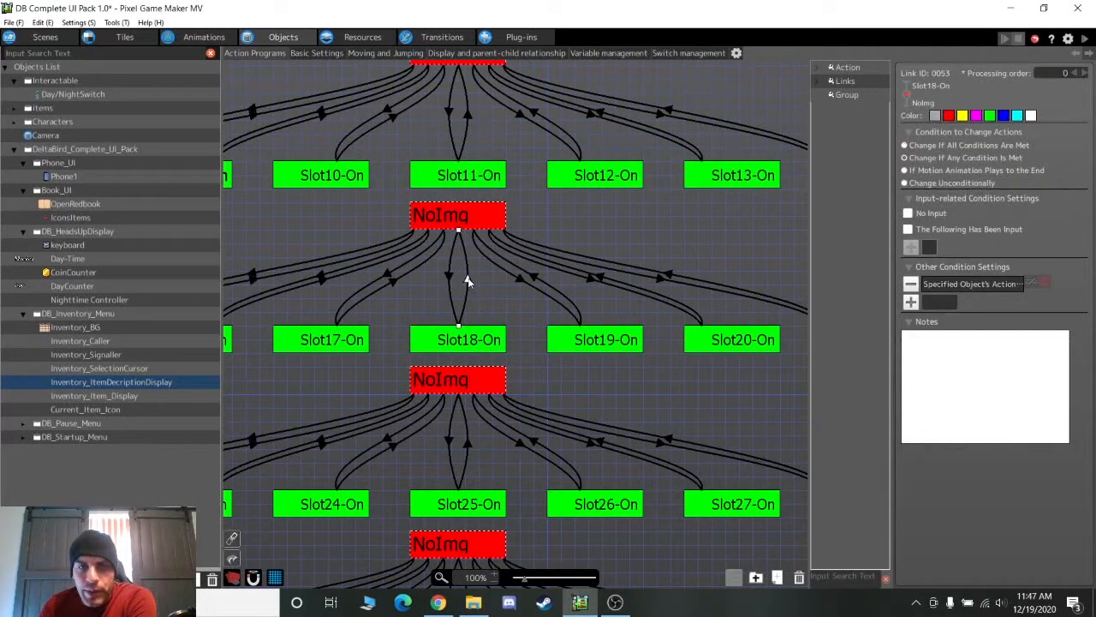
click(942, 267)
click(953, 271)
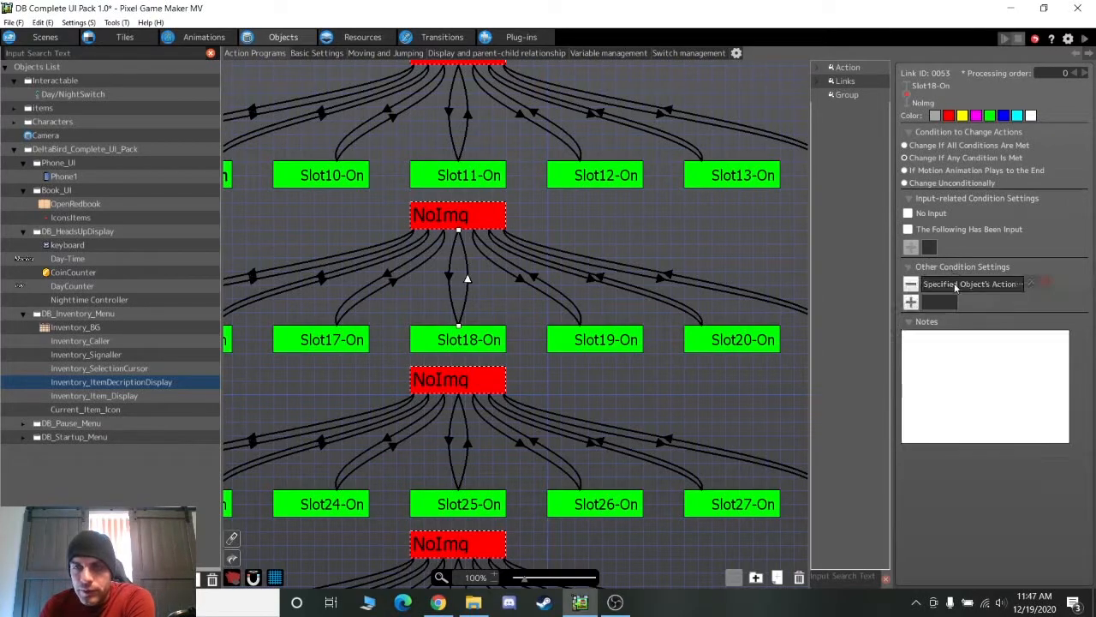
double_click(957, 285)
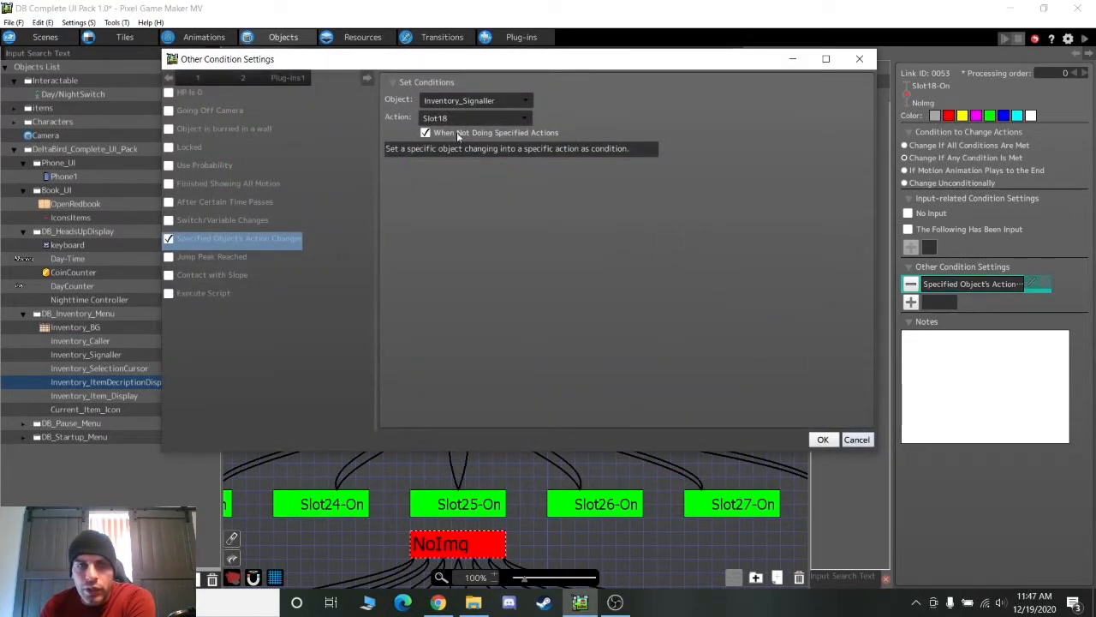
click(856, 440)
middle_drag(416, 306, 519, 492)
middle_drag(472, 249, 470, 348)
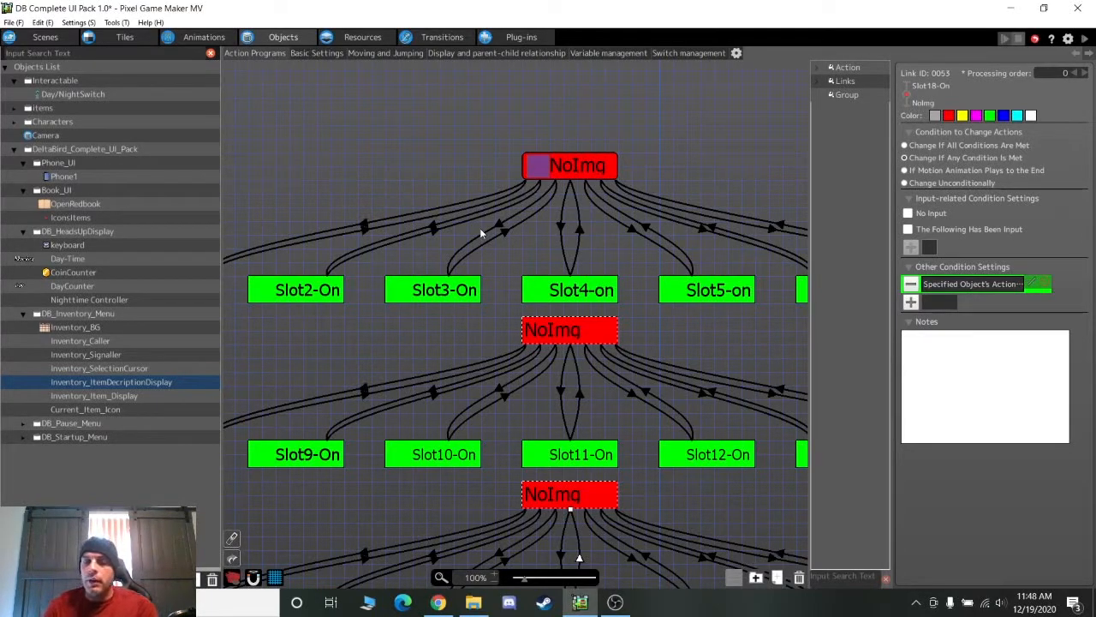
Pan through Inventory_Item_Display's Slot On/Off action graph down to Slot1, then switch to the scene layouts
click(77, 396)
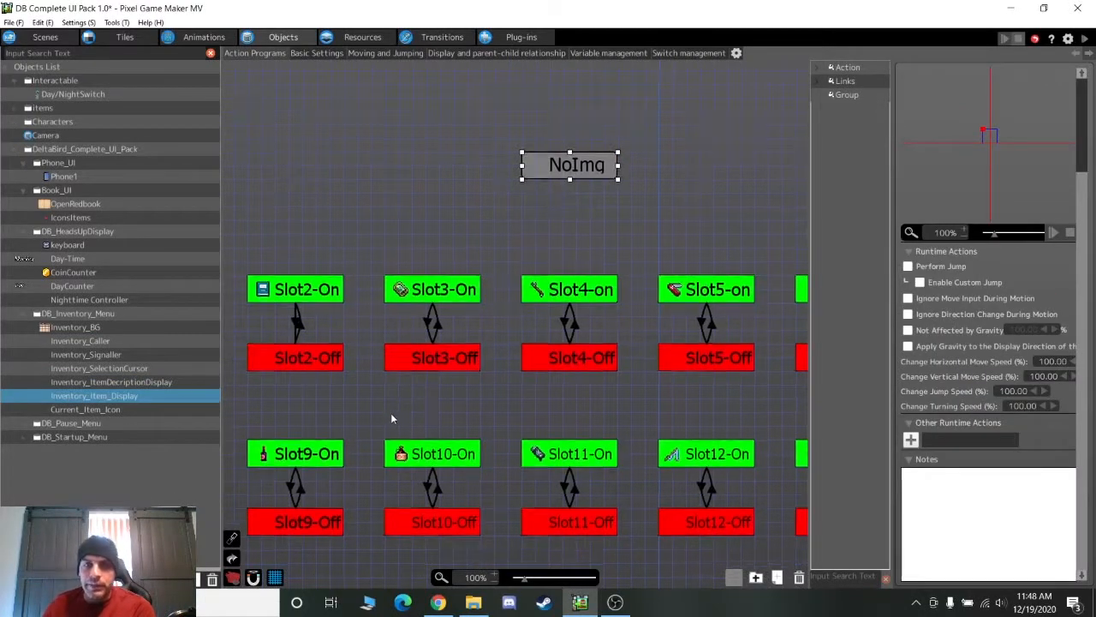
middle_drag(391, 415, 466, 231)
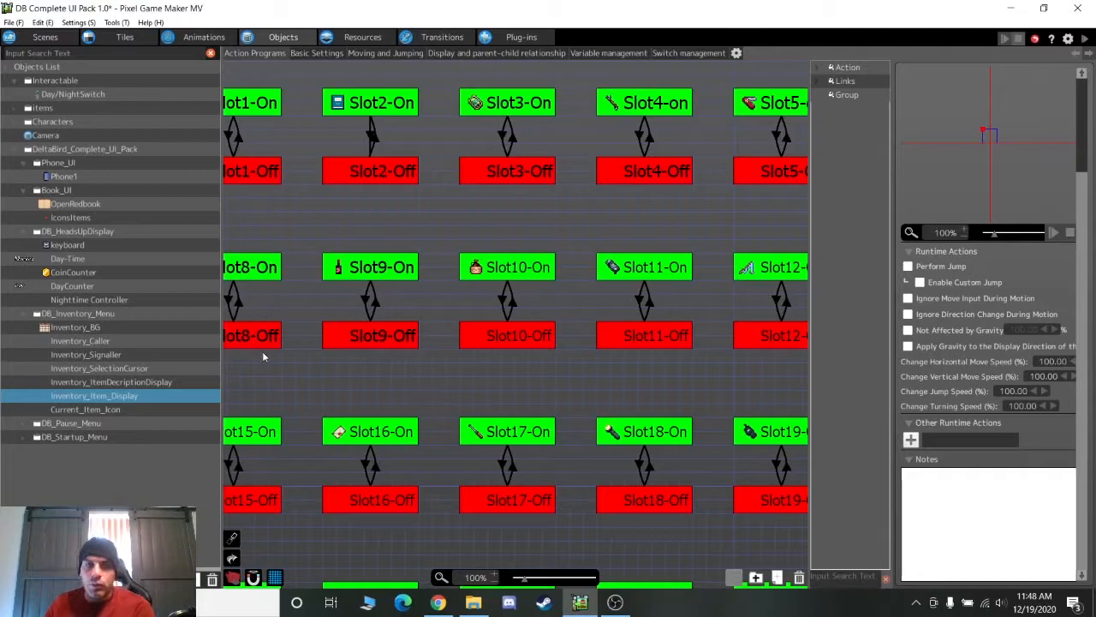
click(324, 339)
right_click(368, 367)
middle_drag(332, 260, 484, 497)
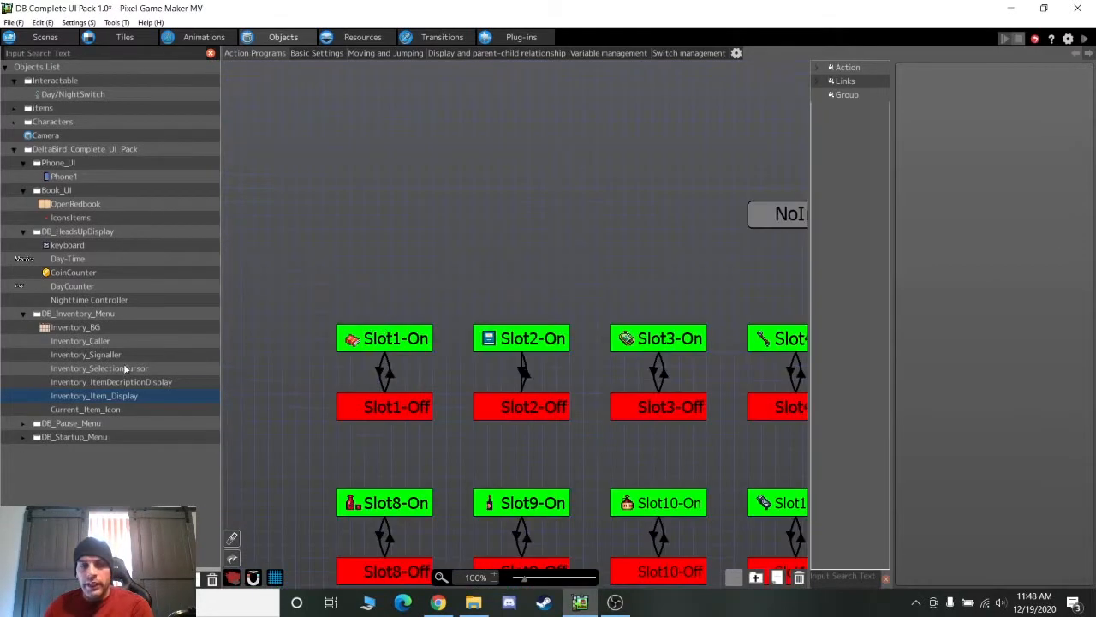
click(45, 37)
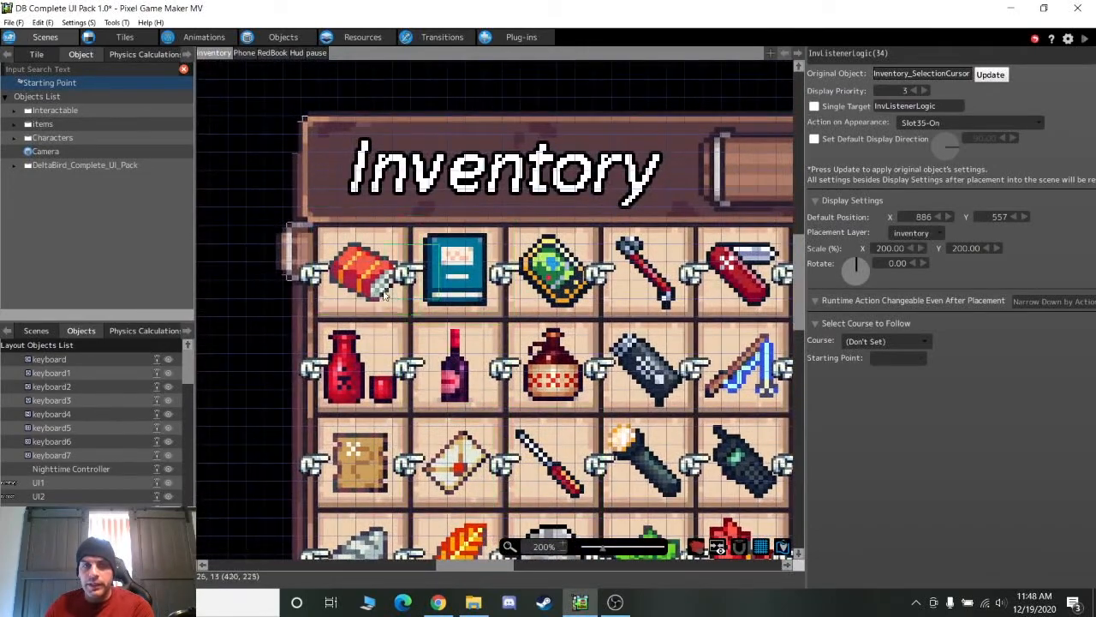
Read the starting Slot action of the red, blue book, green and fourth item displays, then return to Inventory_Item_Display's graph
click(377, 283)
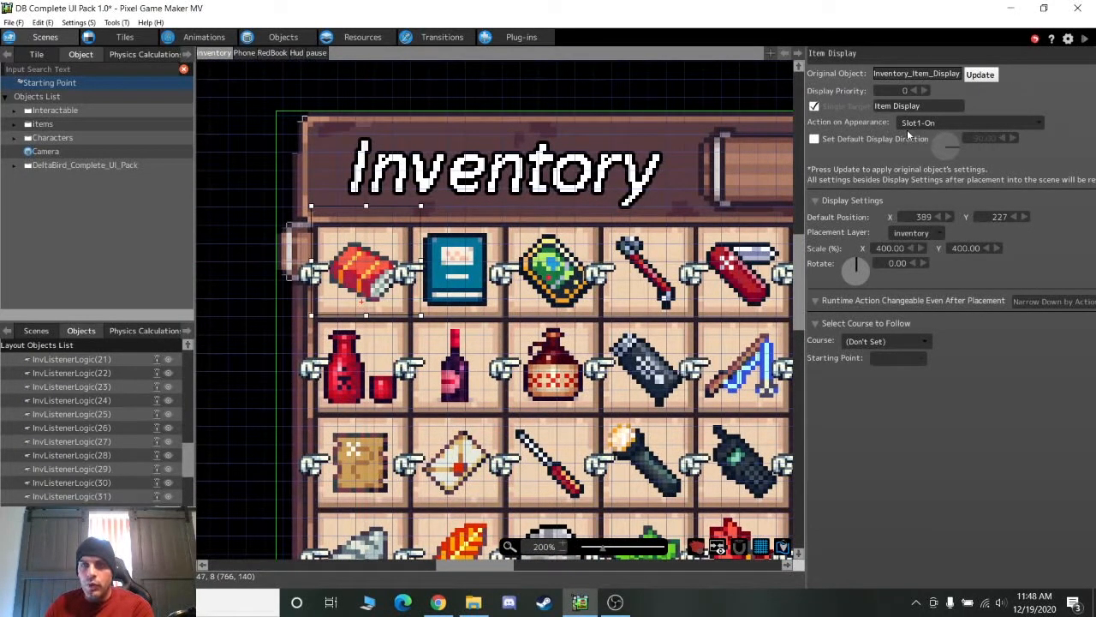
click(464, 268)
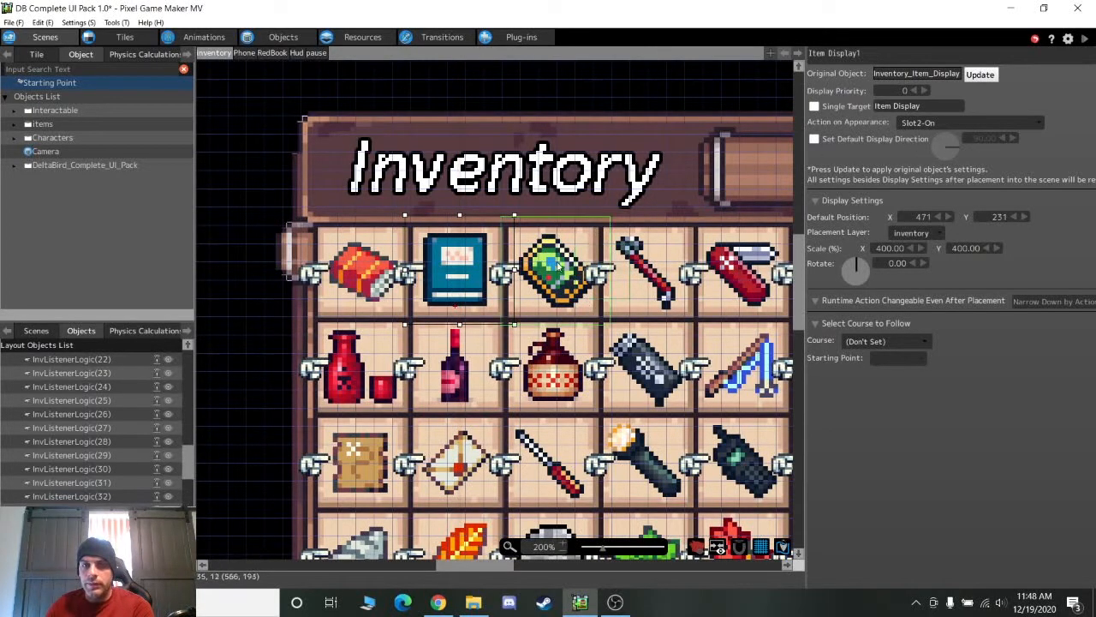
click(553, 269)
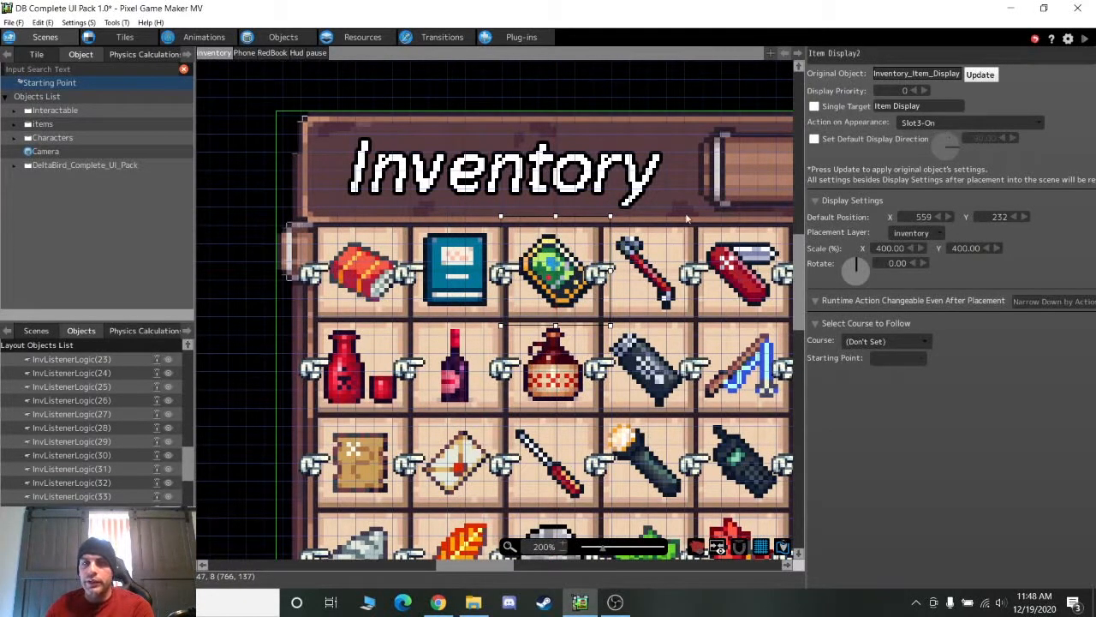
click(649, 270)
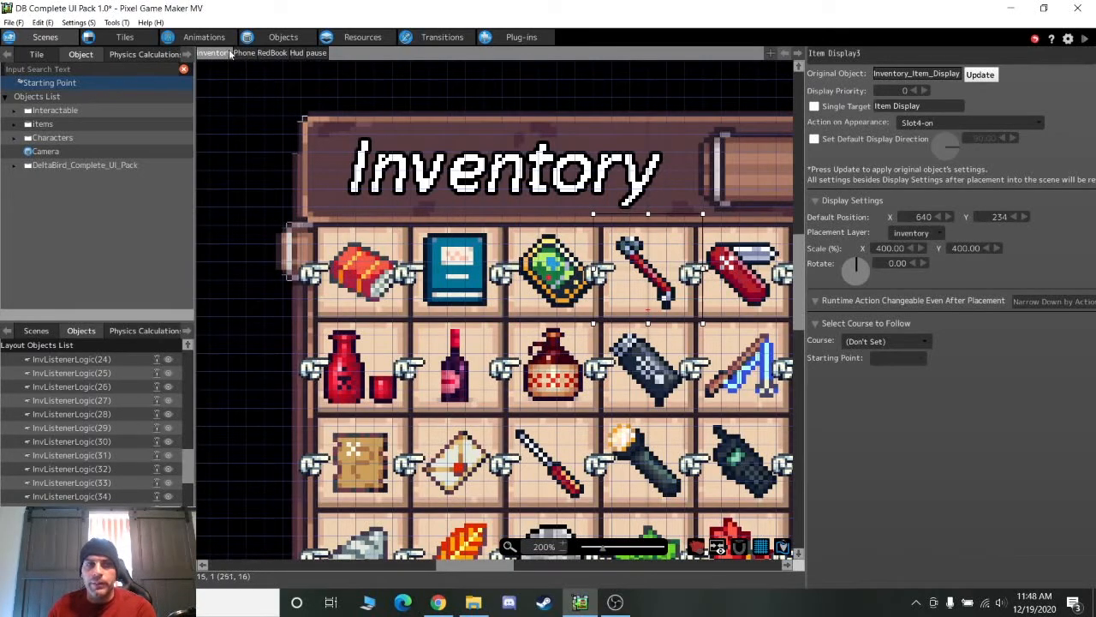
click(283, 37)
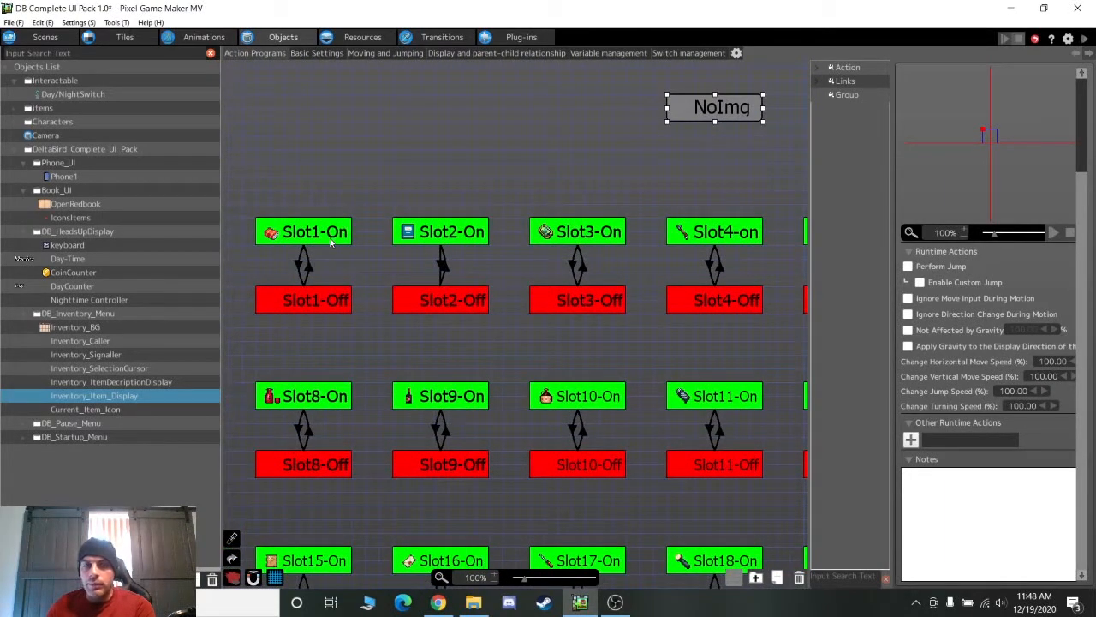
click(329, 241)
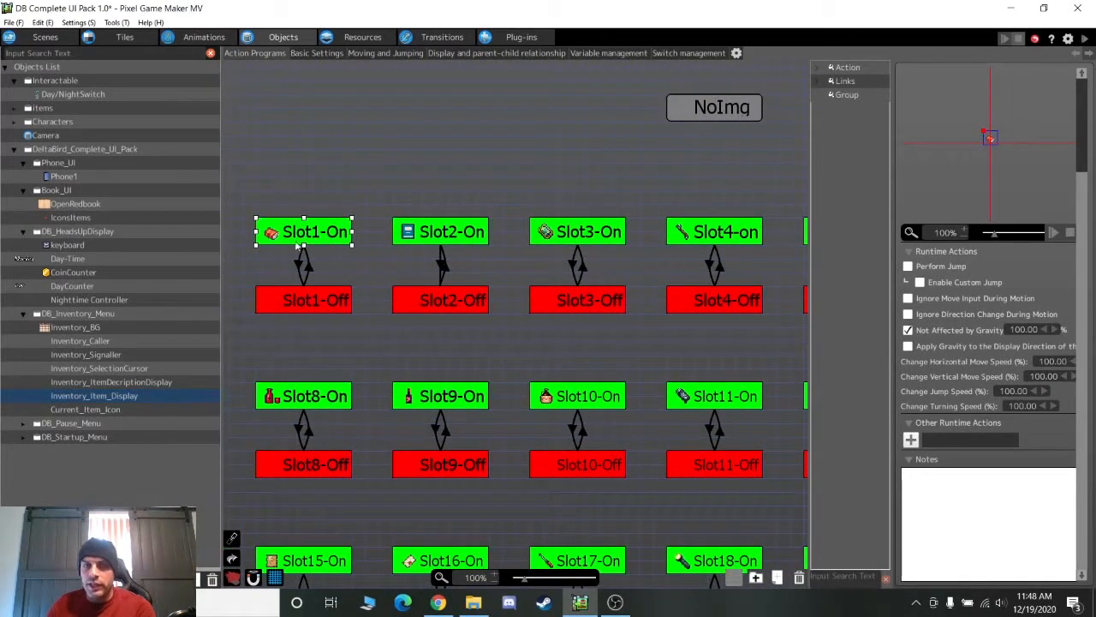
click(443, 232)
click(565, 242)
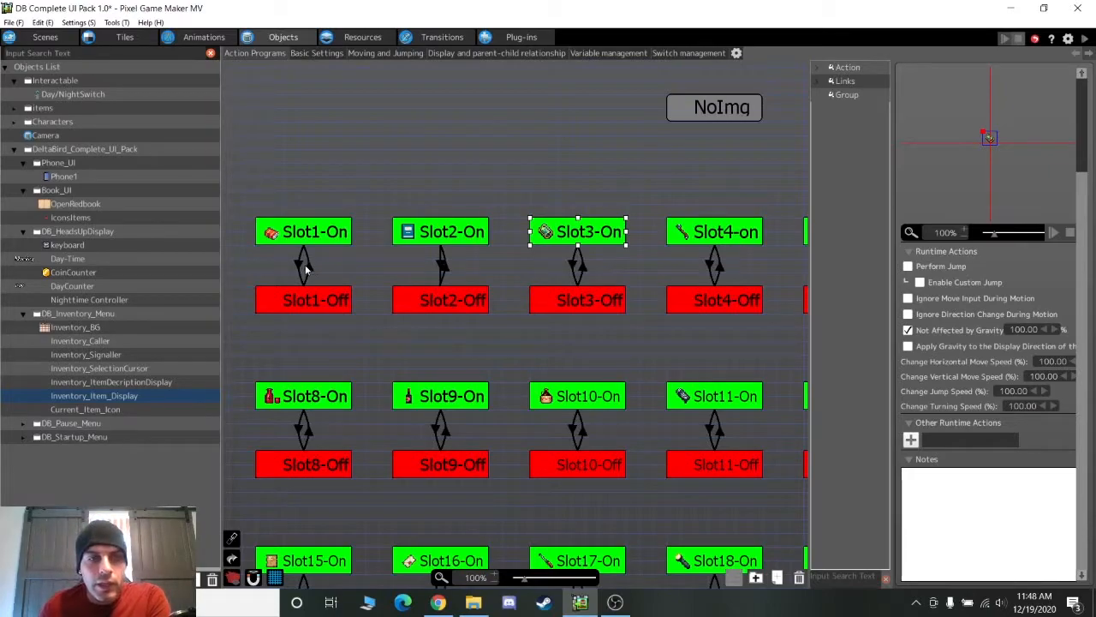
scroll(390, 379, down, 3)
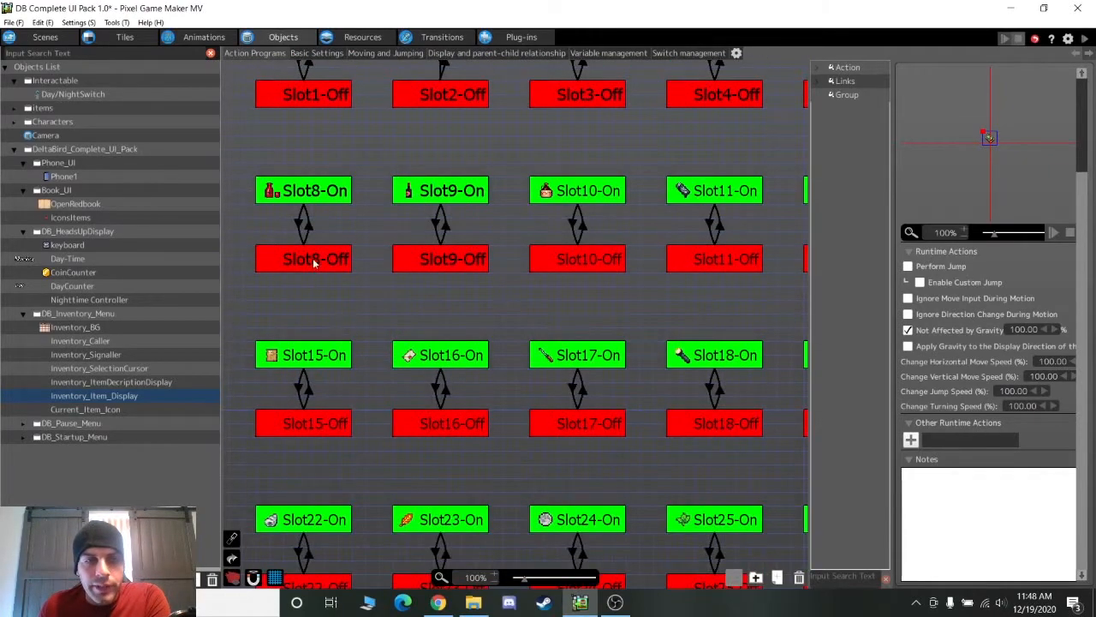
click(307, 268)
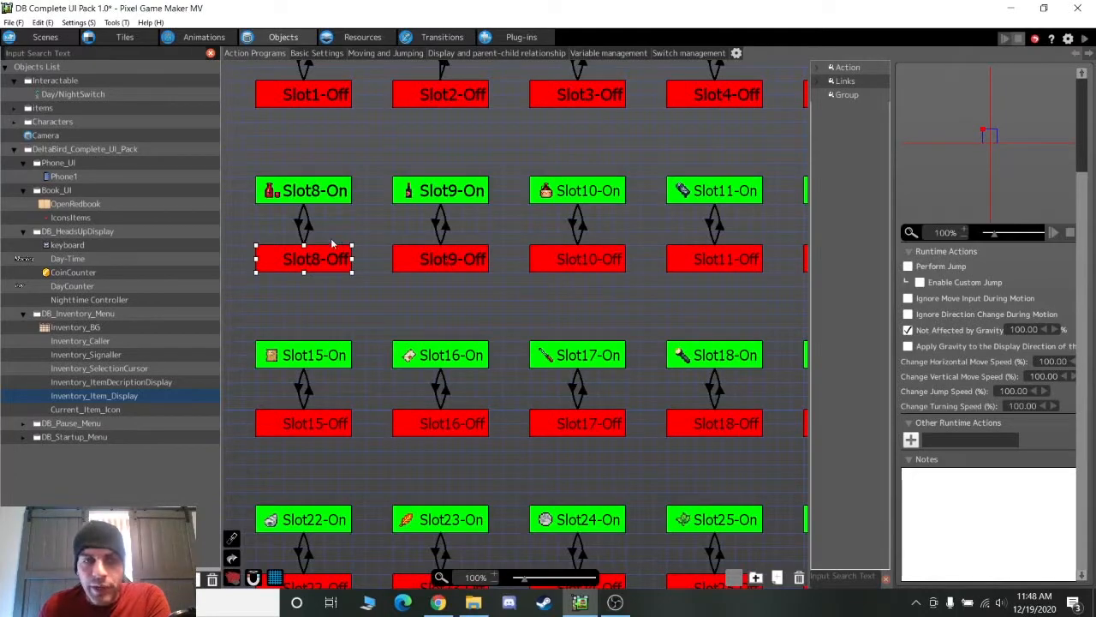
click(310, 228)
double_click(996, 293)
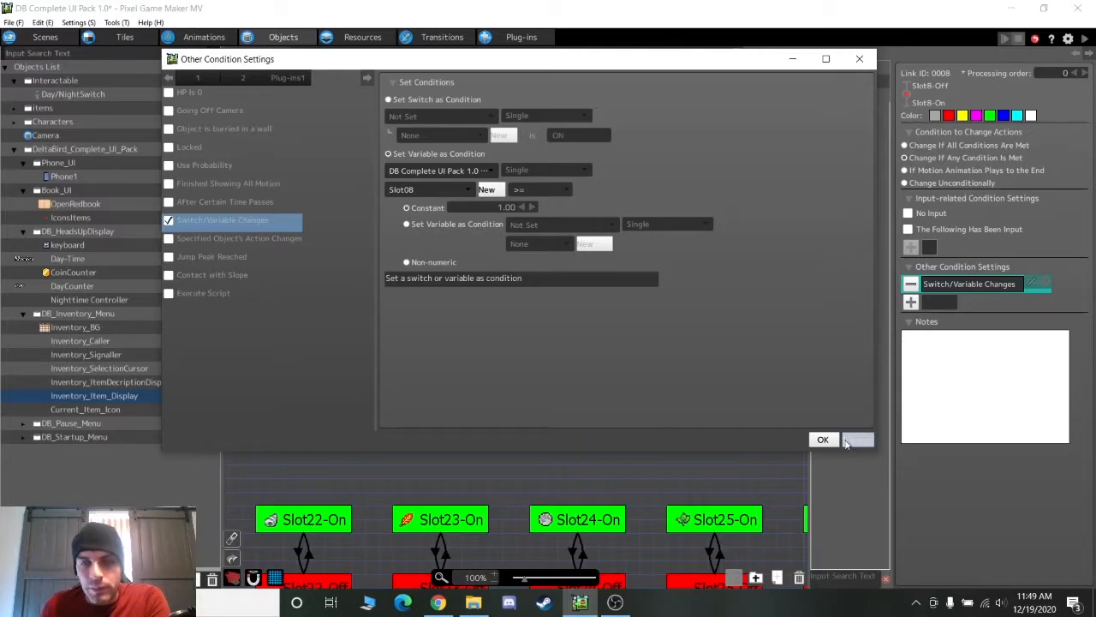
click(847, 440)
click(304, 199)
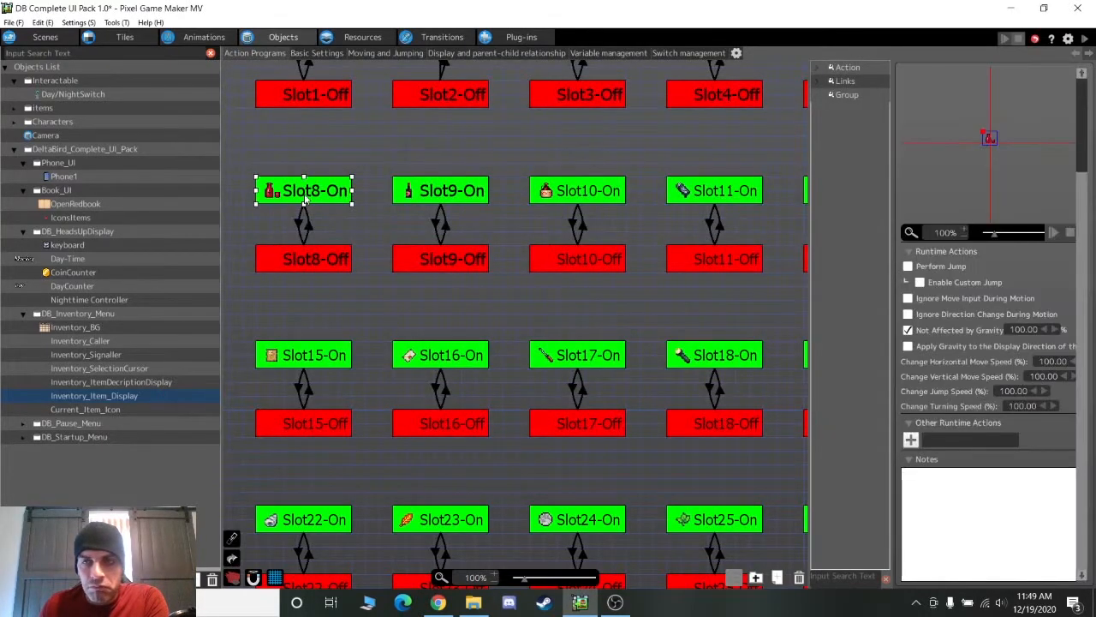
click(302, 221)
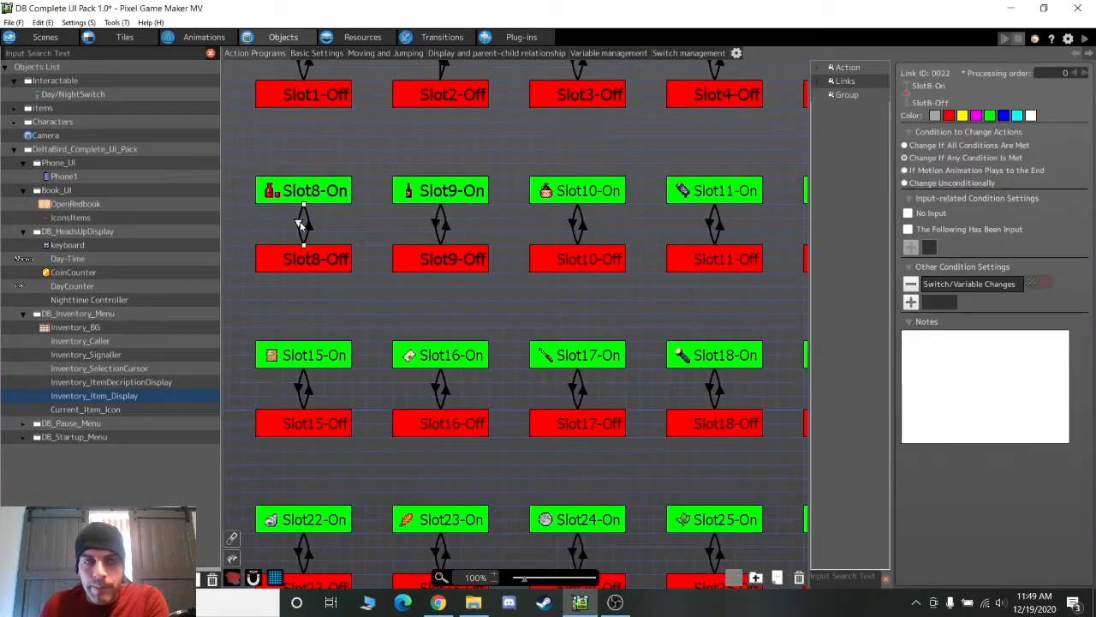
double_click(978, 286)
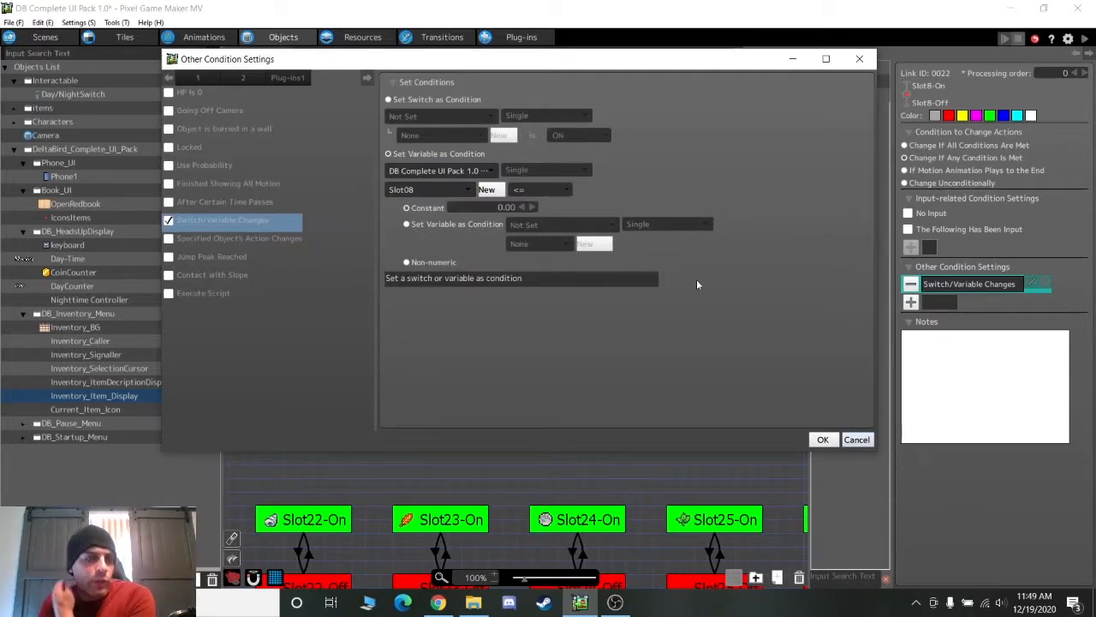
click(823, 439)
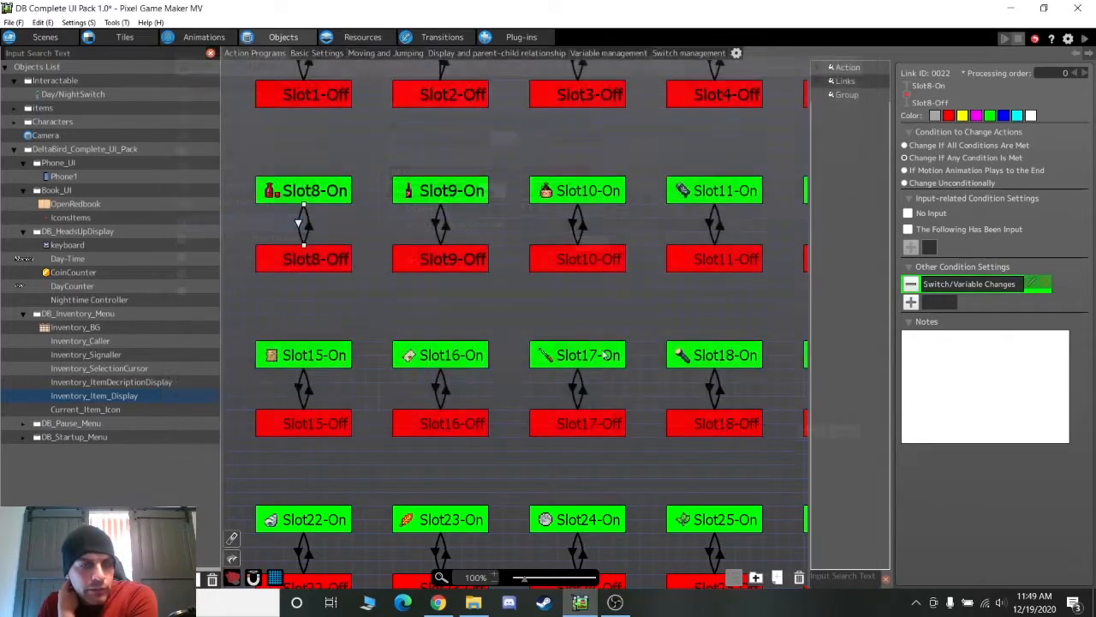
click(294, 250)
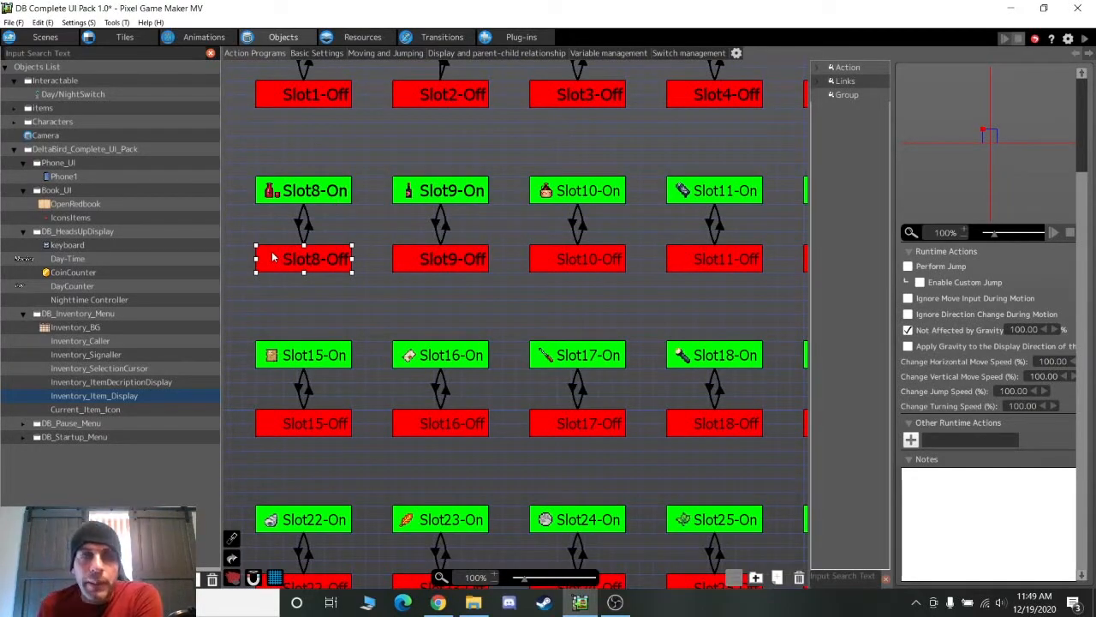
Select Current_Item_Icon and locate its ItemIcon object in the Hud scene layout
click(133, 410)
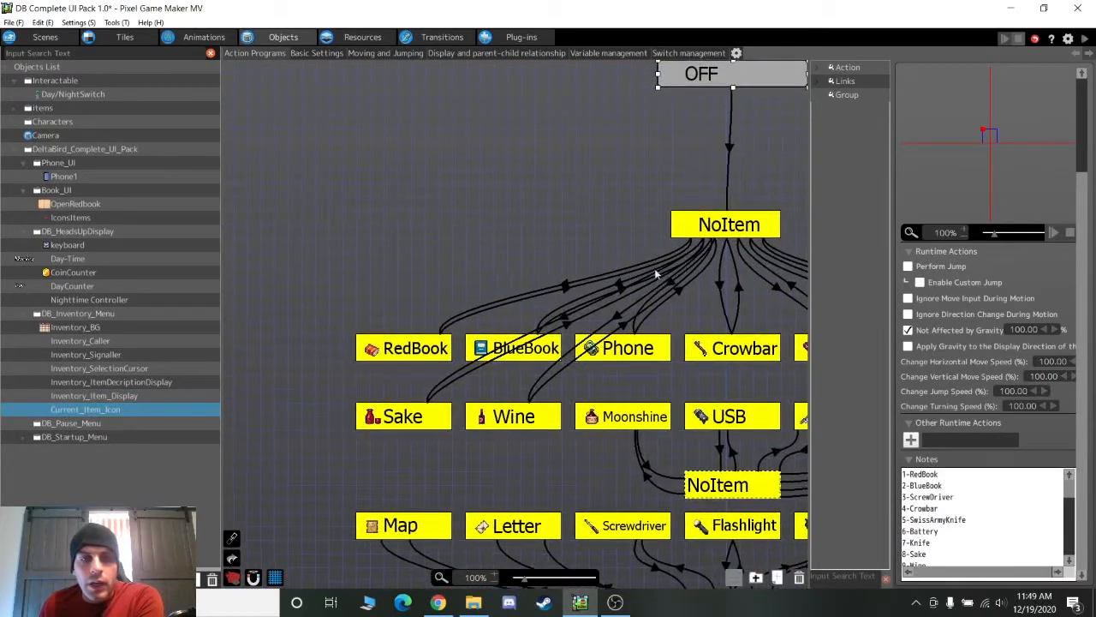
middle_drag(685, 514, 526, 486)
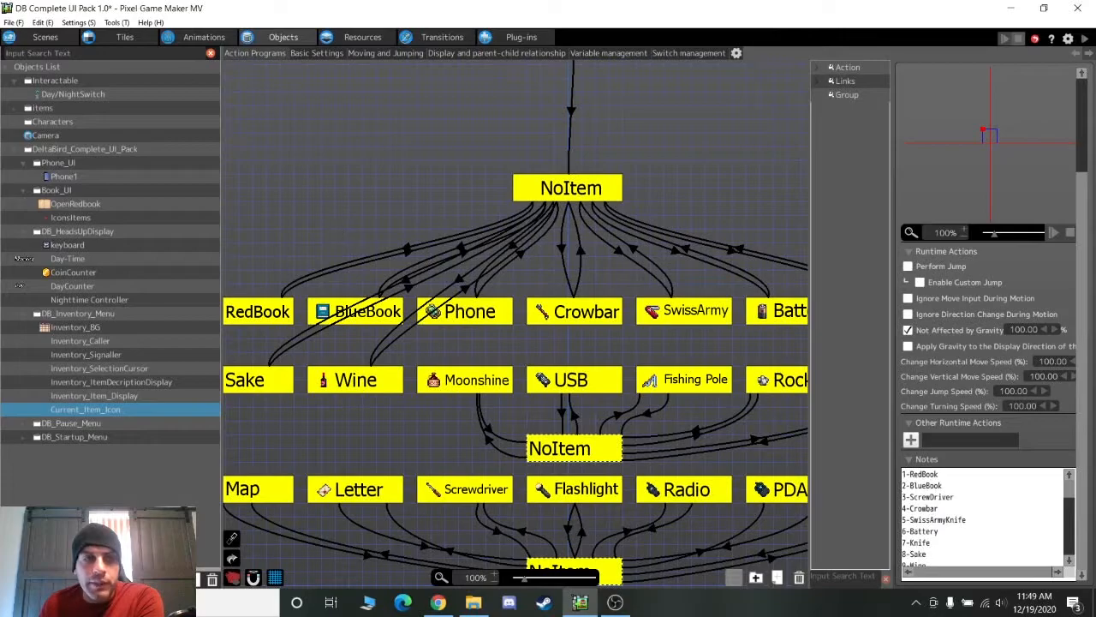
click(45, 37)
scroll(480, 334, down, 6)
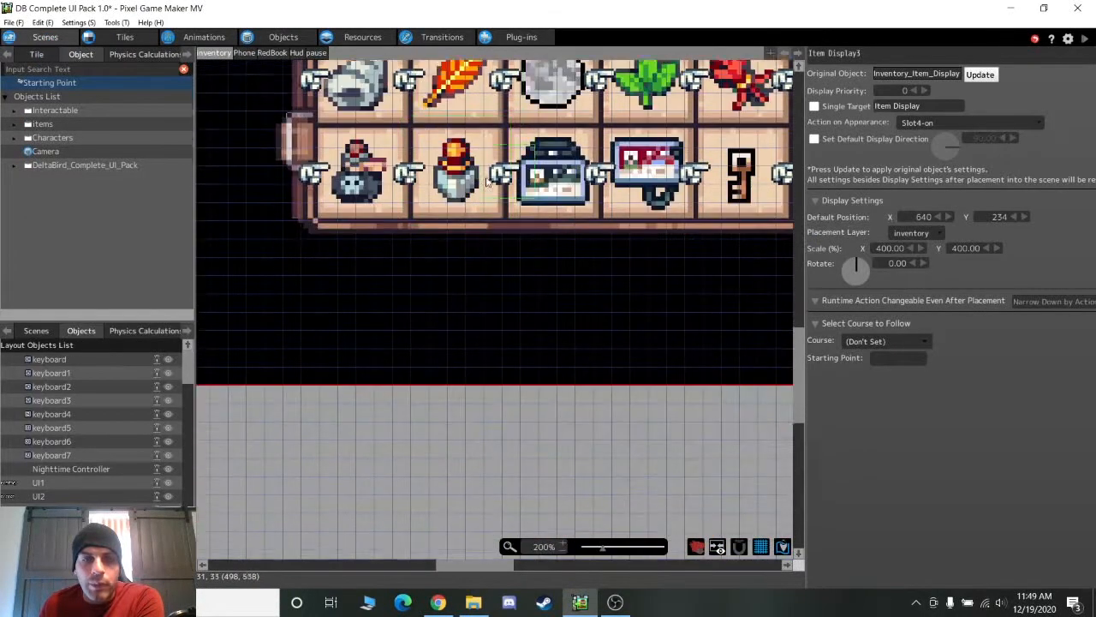
scroll(480, 334, up, 4)
click(296, 52)
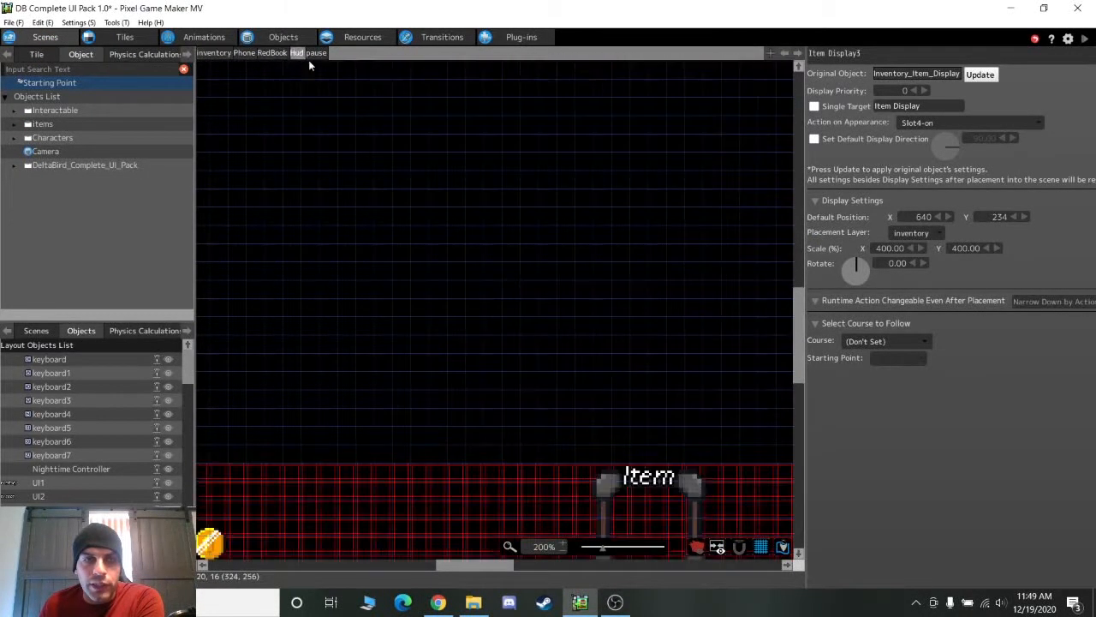
scroll(551, 229, down, 3)
drag(482, 565, 505, 559)
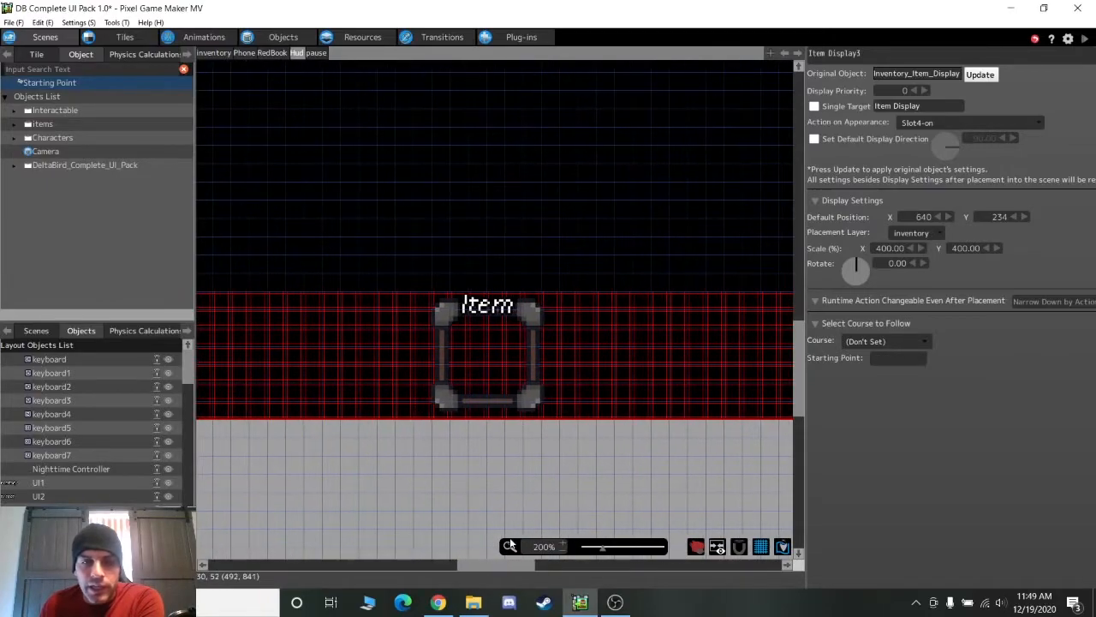
click(489, 346)
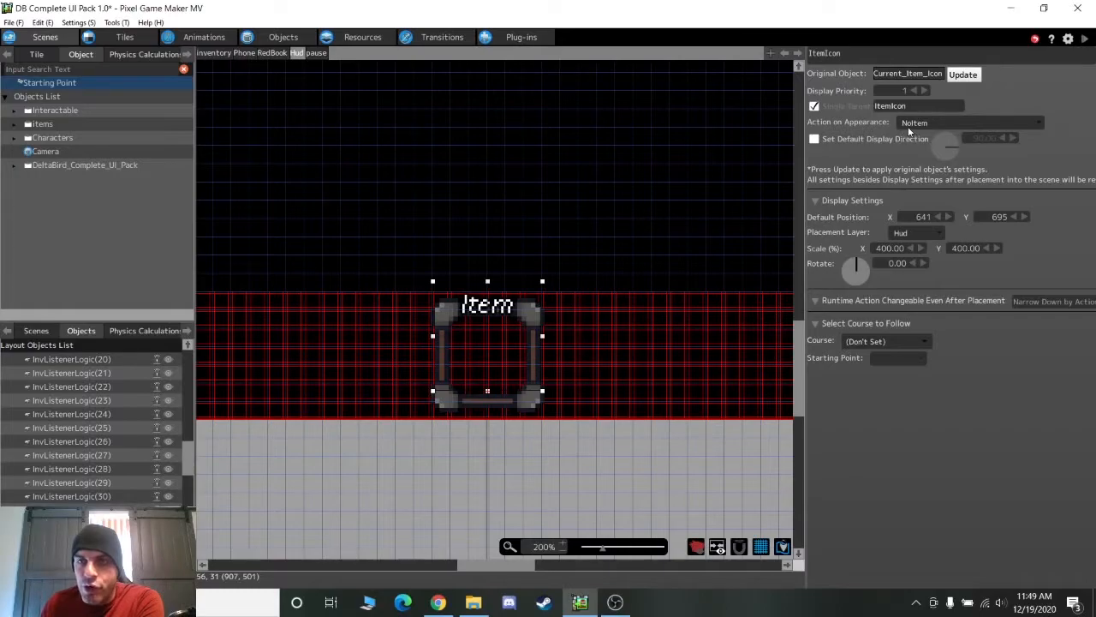
Return to Current_Item_Icon's action graph and select its NoItem state
click(284, 38)
scroll(505, 173, up, 1)
click(558, 232)
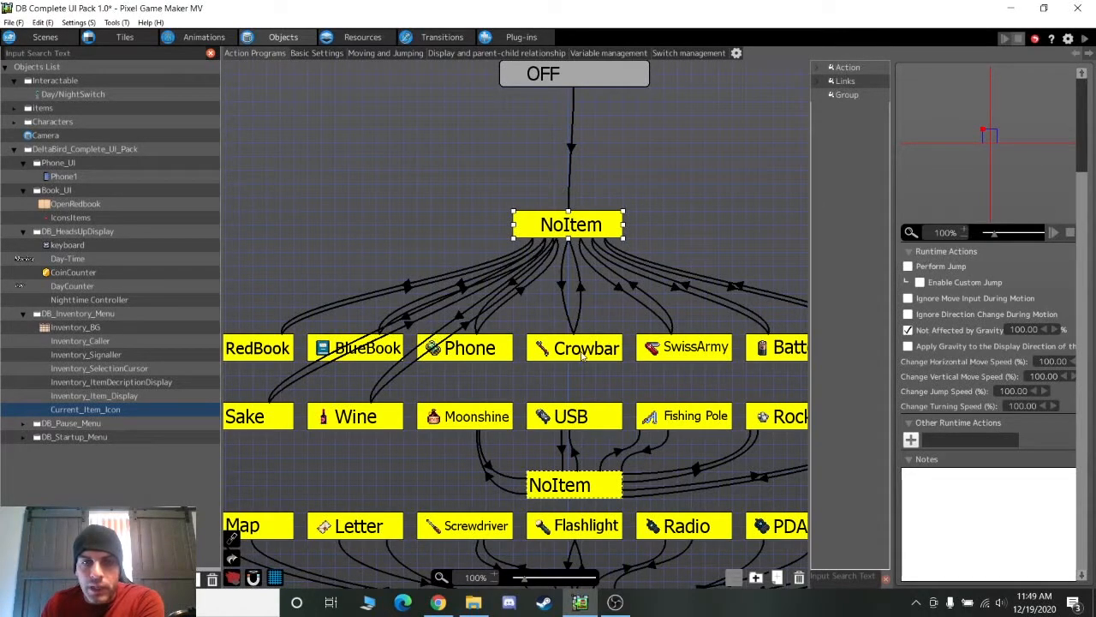
Inspect both variable conditions on the NoItem-to-Crowbar link, cancelling each dialog unchanged
click(564, 286)
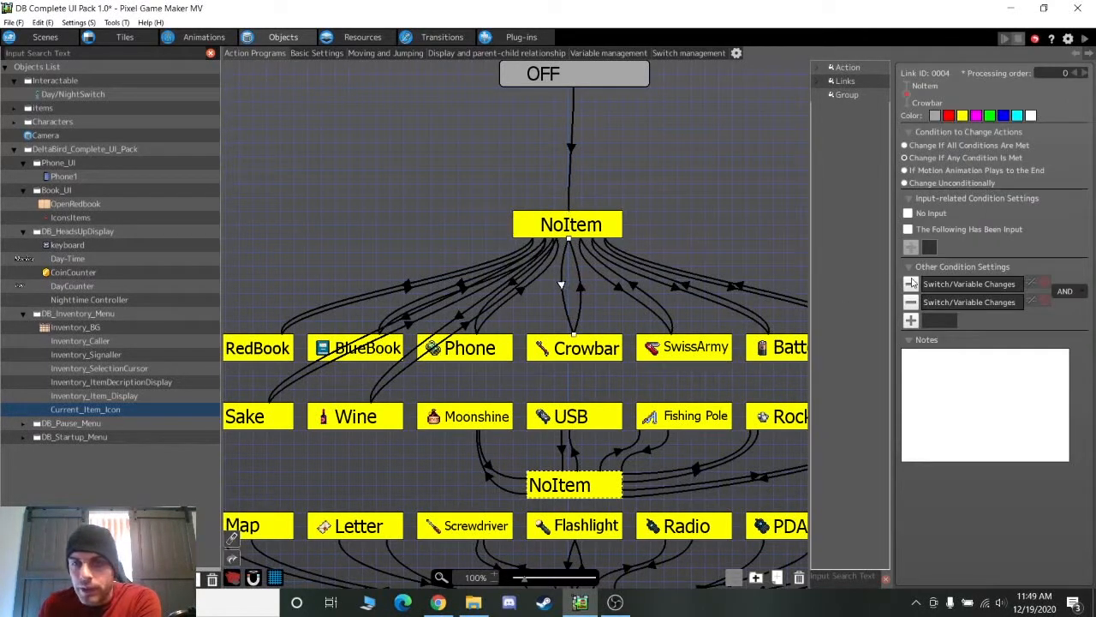
double_click(962, 284)
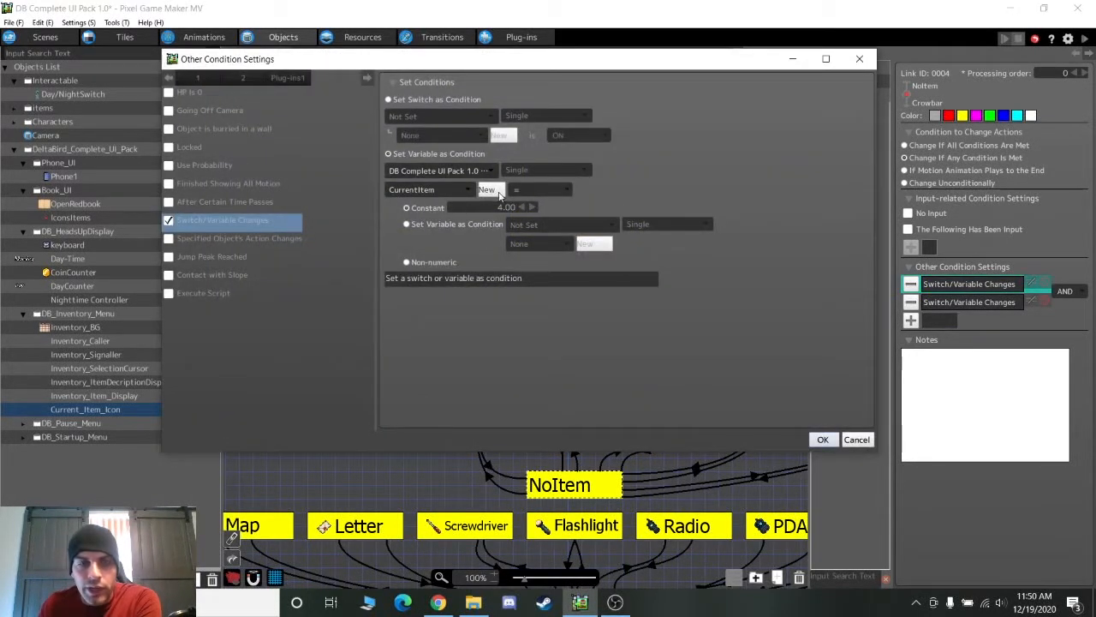
click(857, 439)
double_click(961, 305)
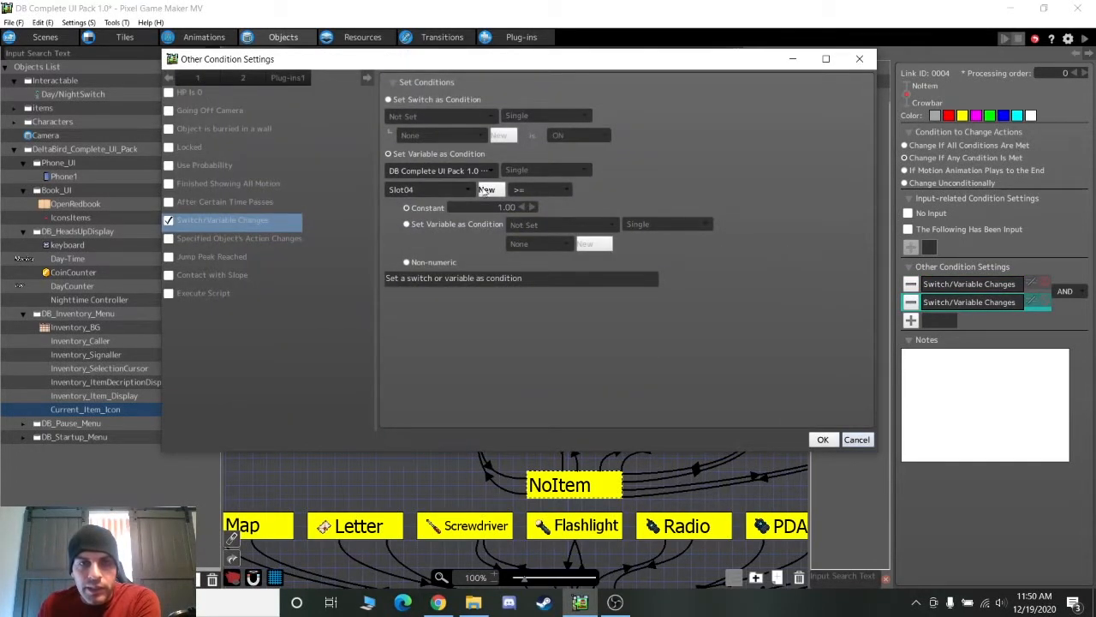
click(856, 440)
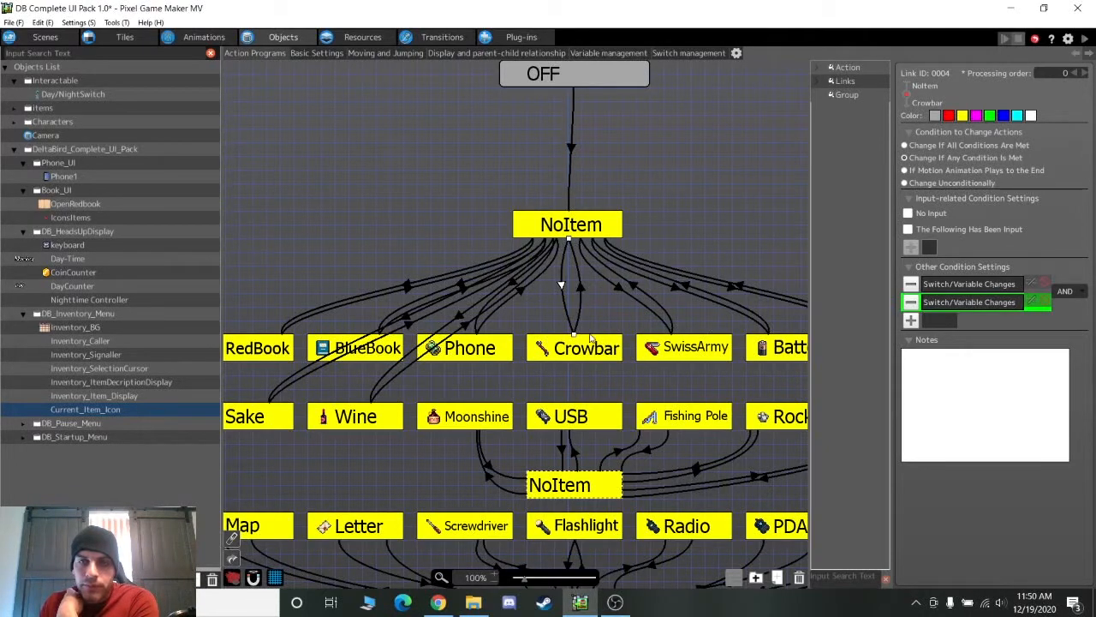
Recheck the NoItem state and the link's two variable conditions, then expand DB_Pause_Menu
click(570, 224)
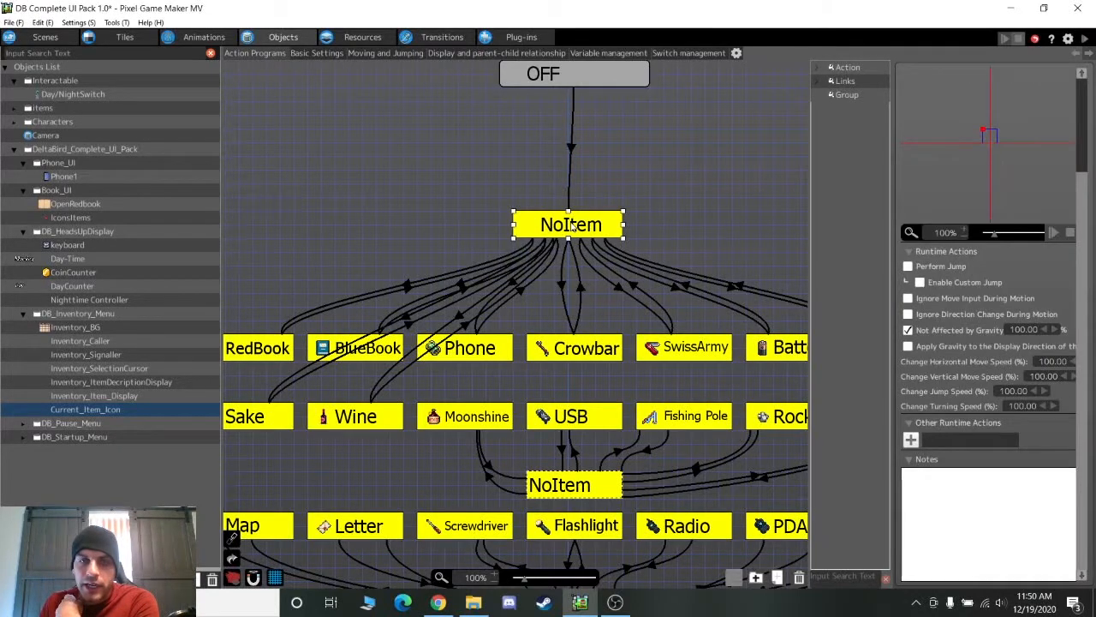
click(561, 287)
double_click(968, 302)
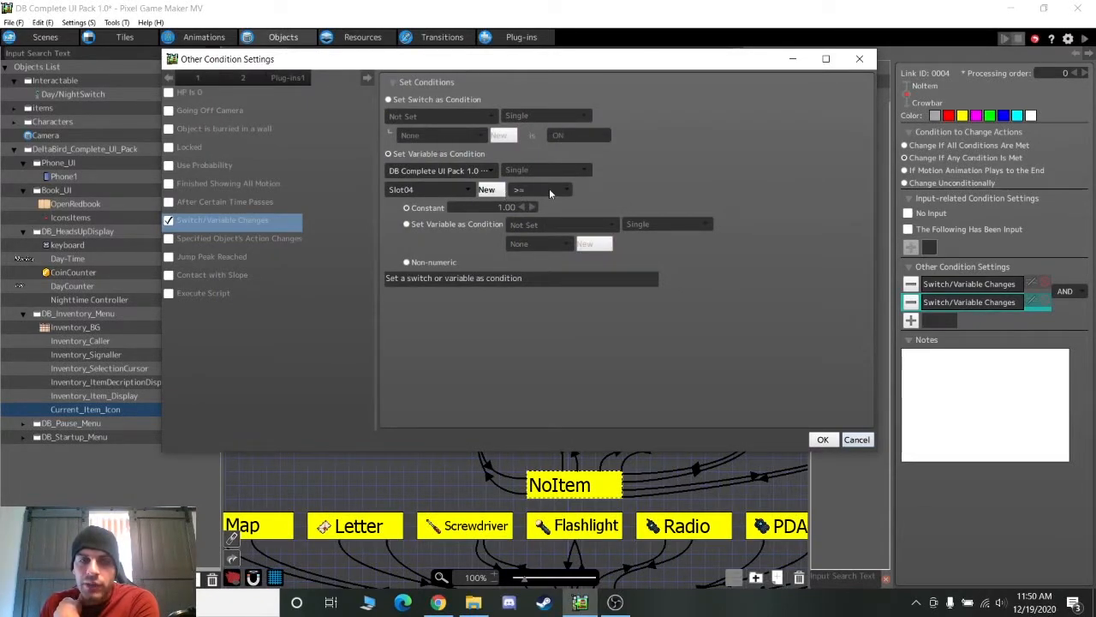
click(859, 440)
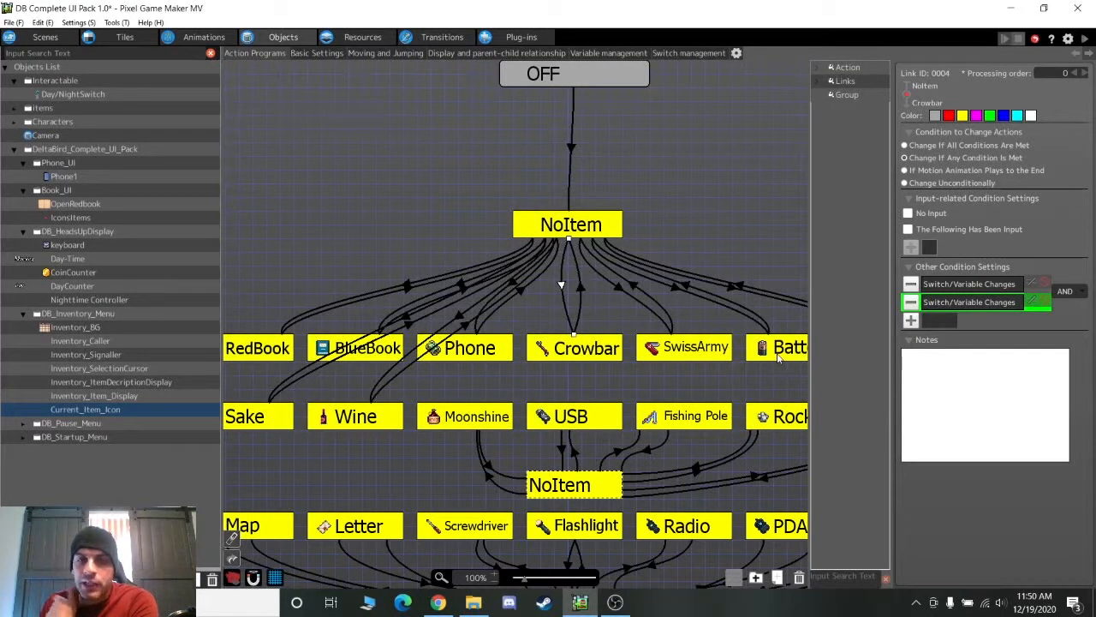
double_click(931, 285)
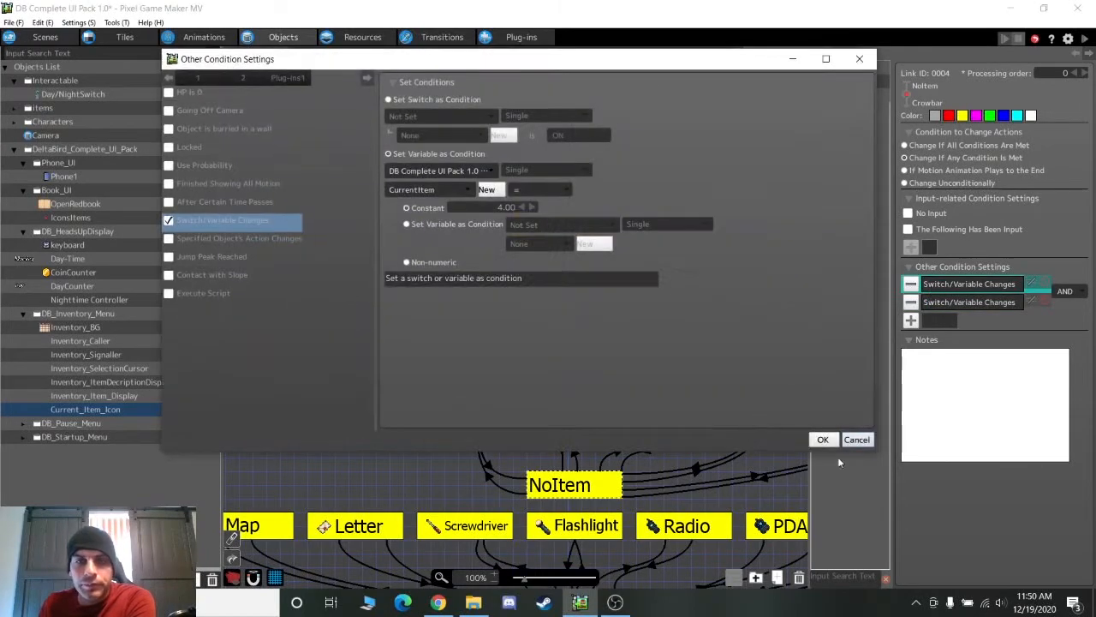
click(857, 439)
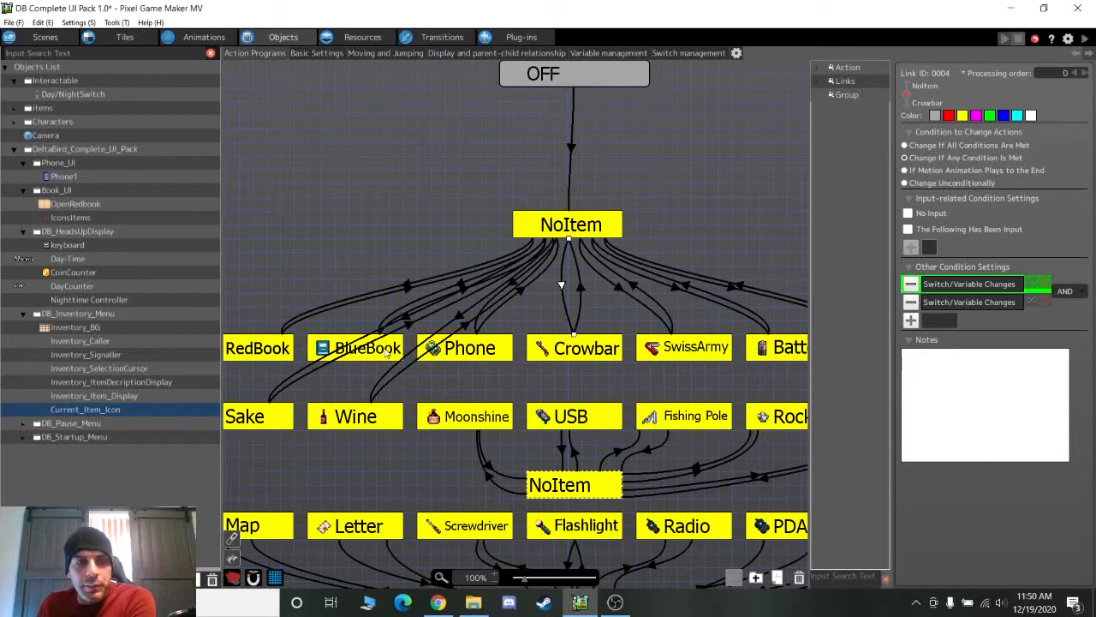
scroll(387, 354, down, 5)
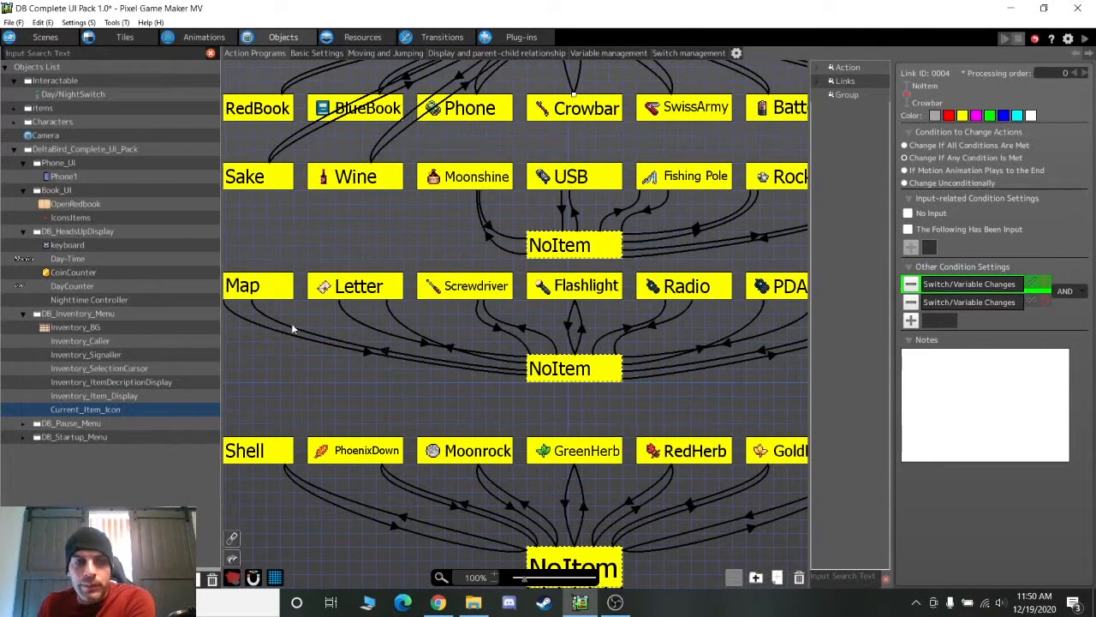
click(23, 423)
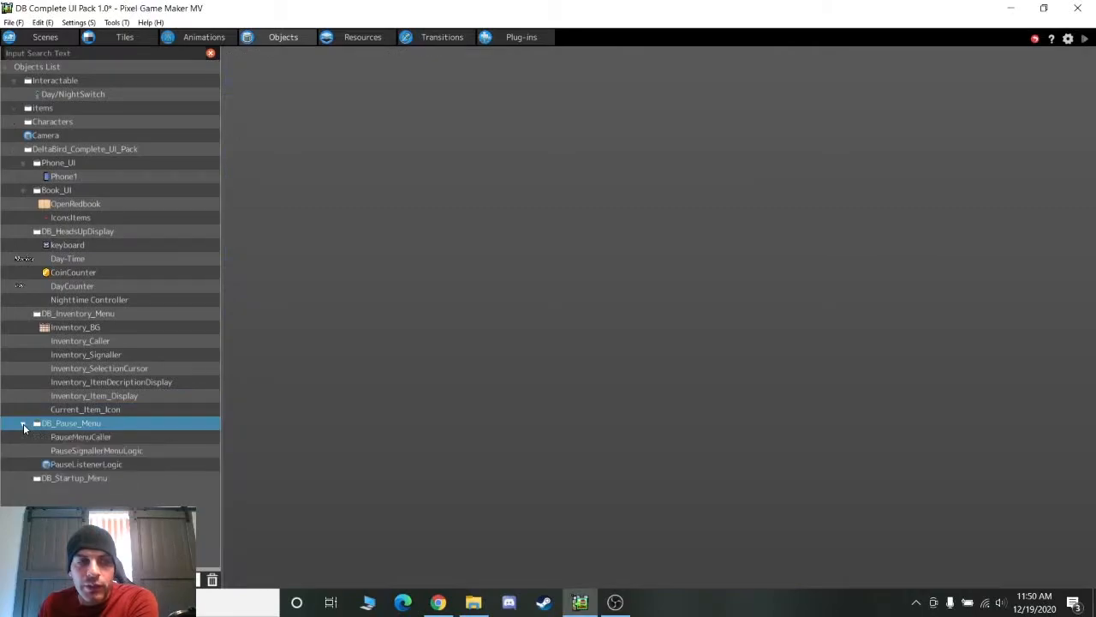
Show PauseMenuCaller's Waiting/CallMenu logic, start a test play with Ctrl+S and pause the game
click(90, 437)
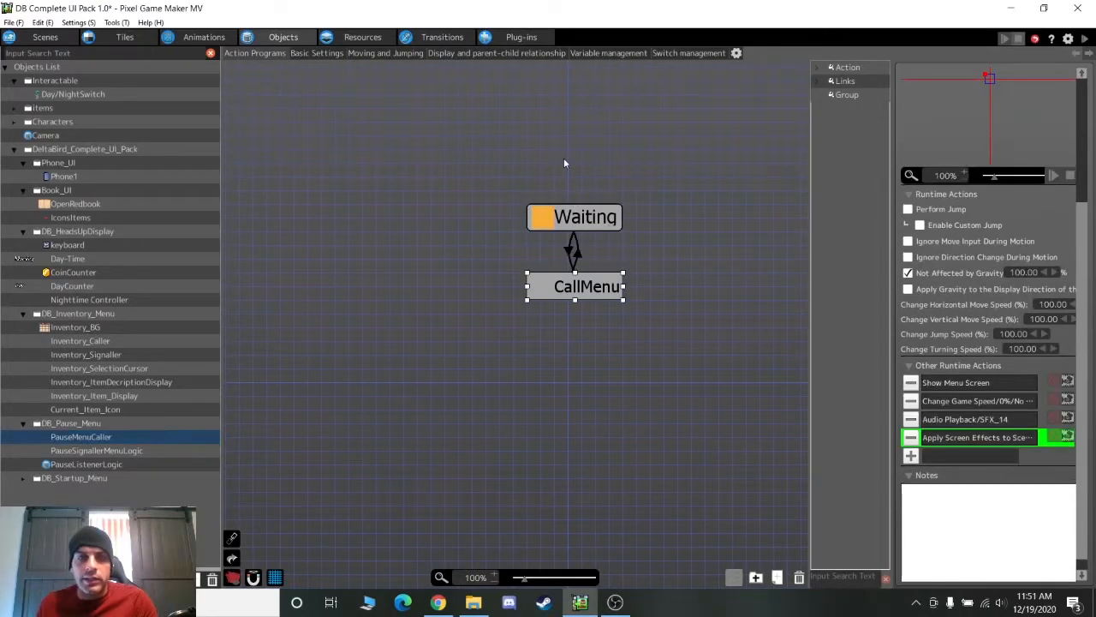
key(ctrl+s)
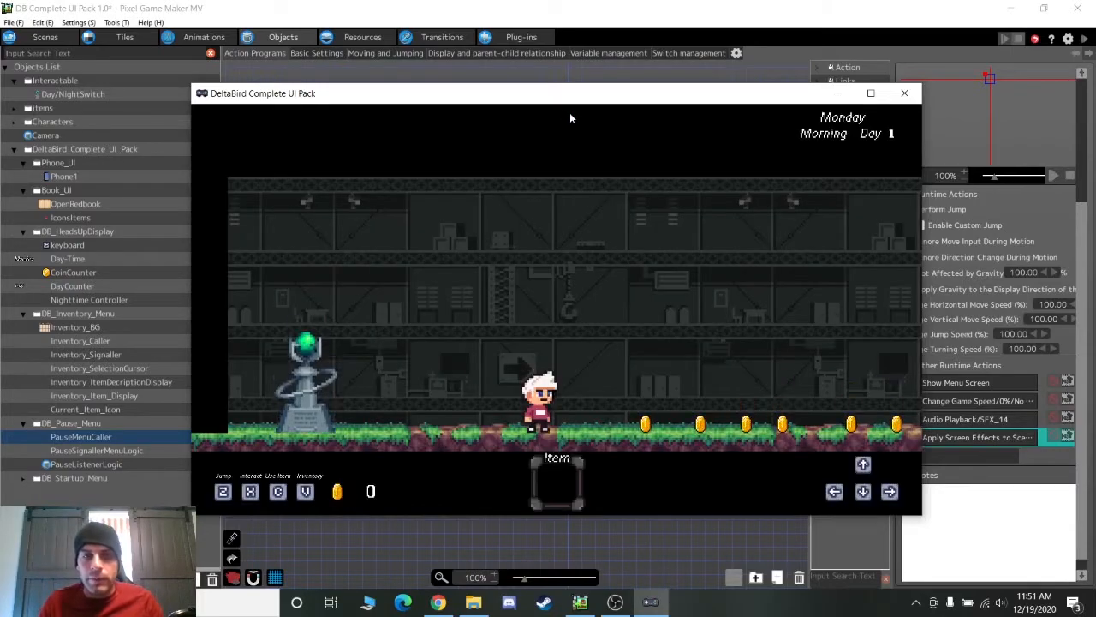
key(Right)
key(Escape)
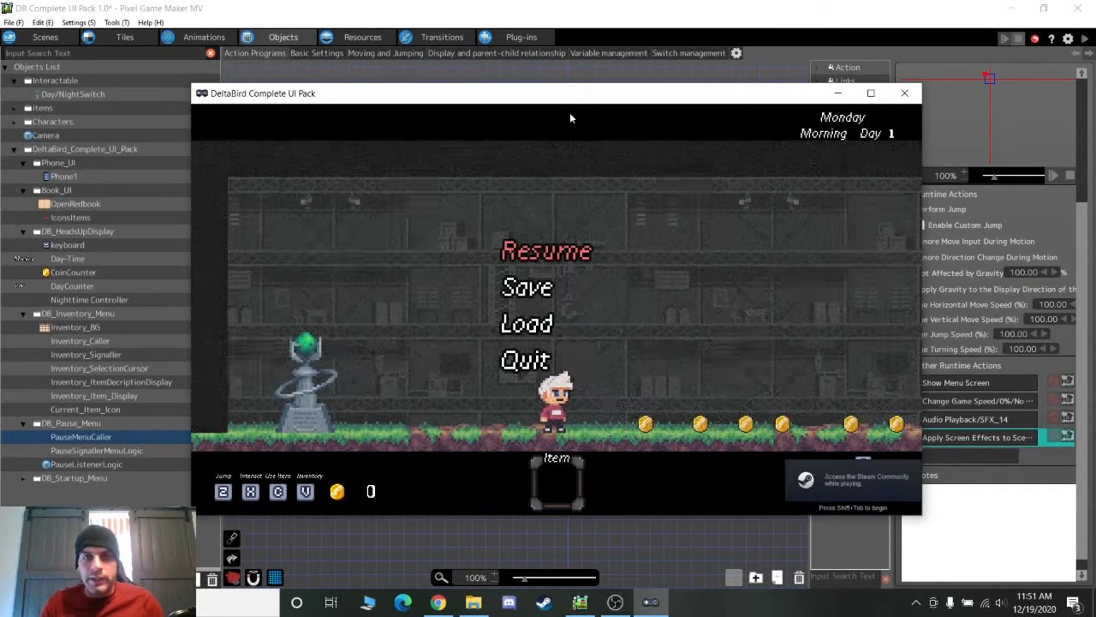
Move through the pause menu's Resume, Save, Load and Quit options, ending on Quit
key(Down)
key(Down)
key(Down)
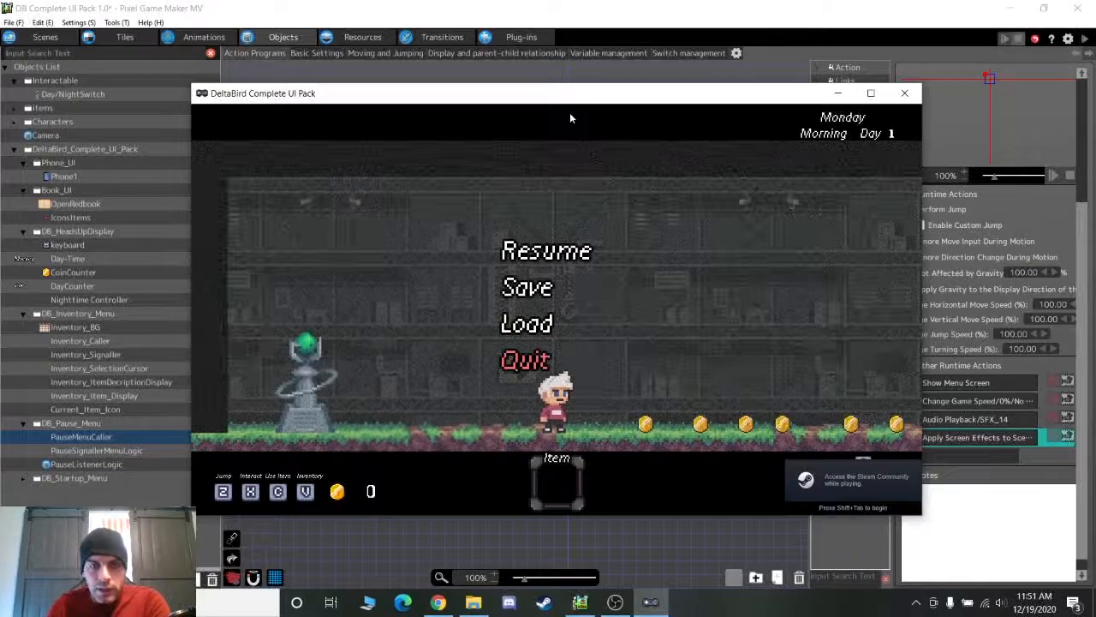
key(Up)
key(Up)
key(Up)
key(Down)
key(Down)
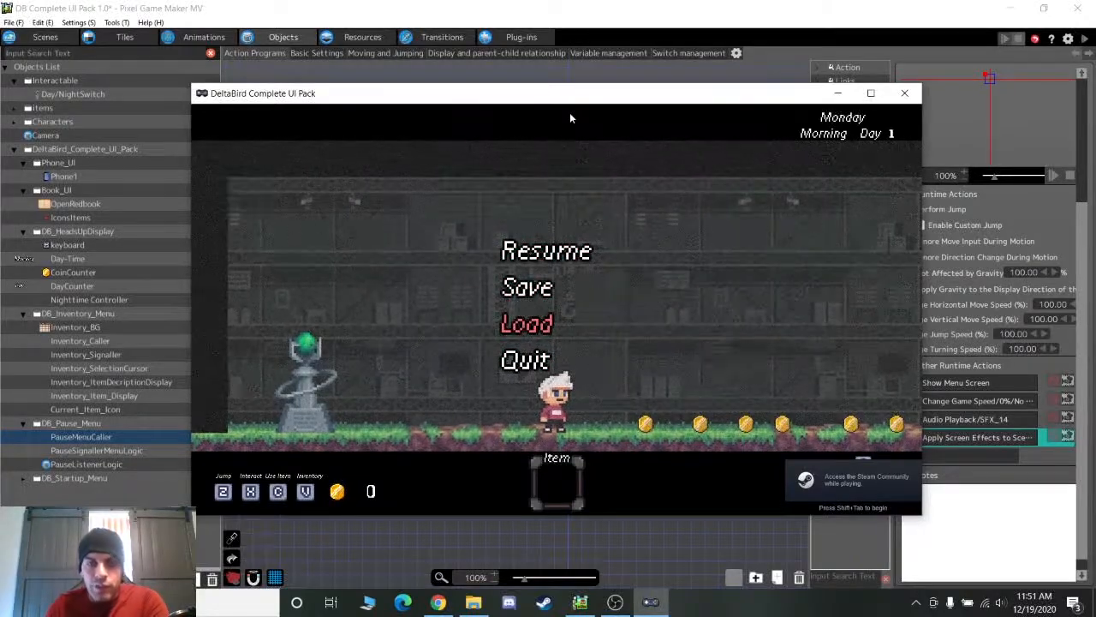
key(Up)
key(Up)
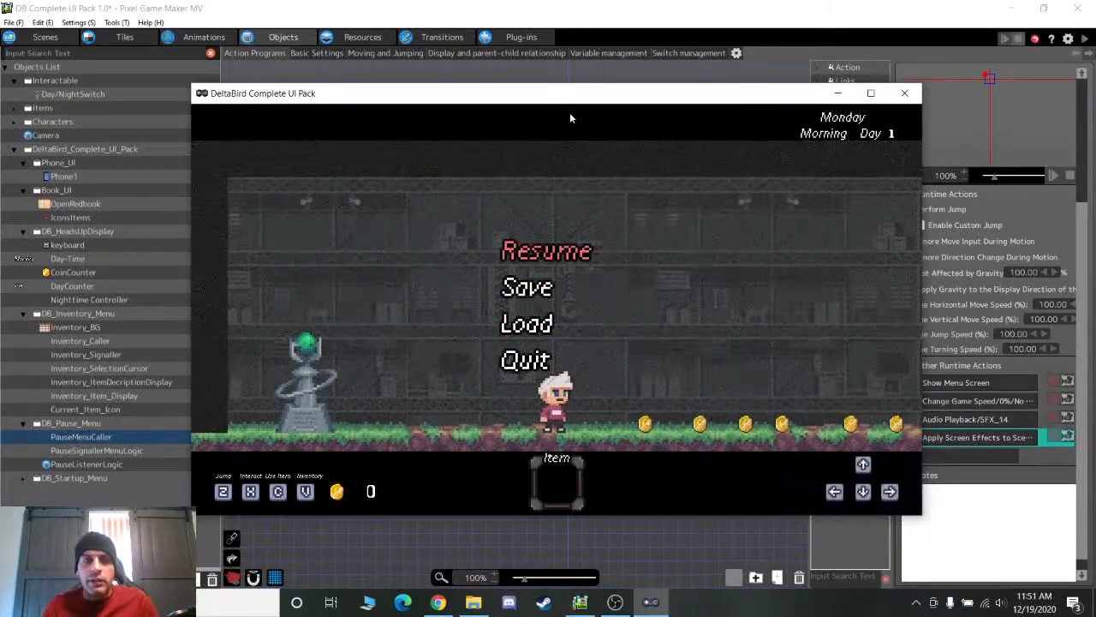
key(Down)
key(Down)
key(Down)
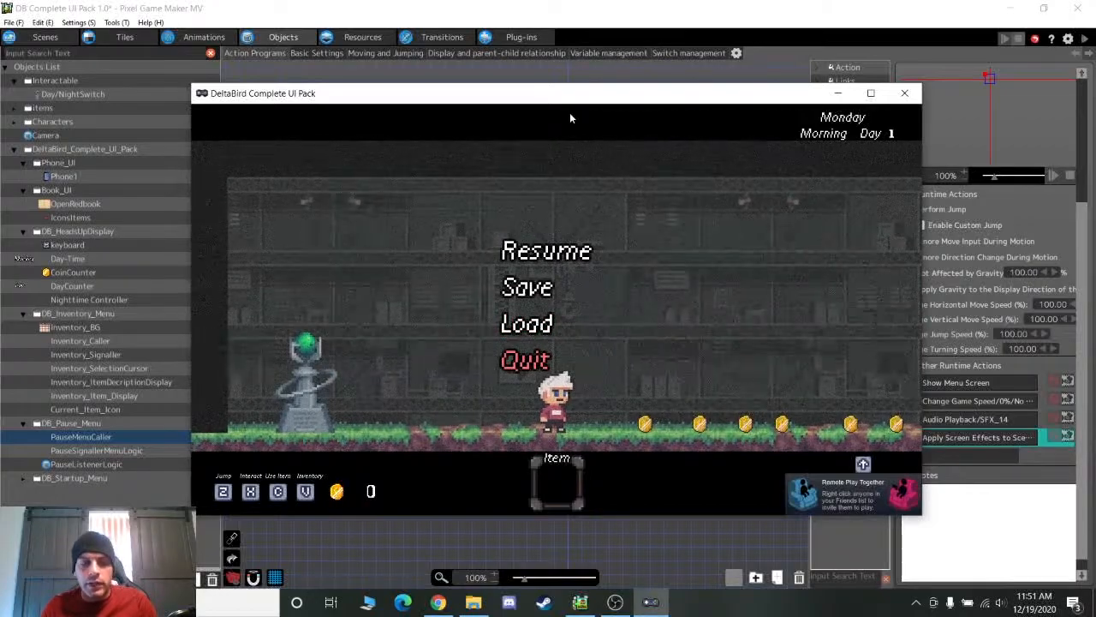
Quit the test play and check PauseSignallerMenuLogic's WaitForCall-to-Resume Specified Object's Action condition
key(Return)
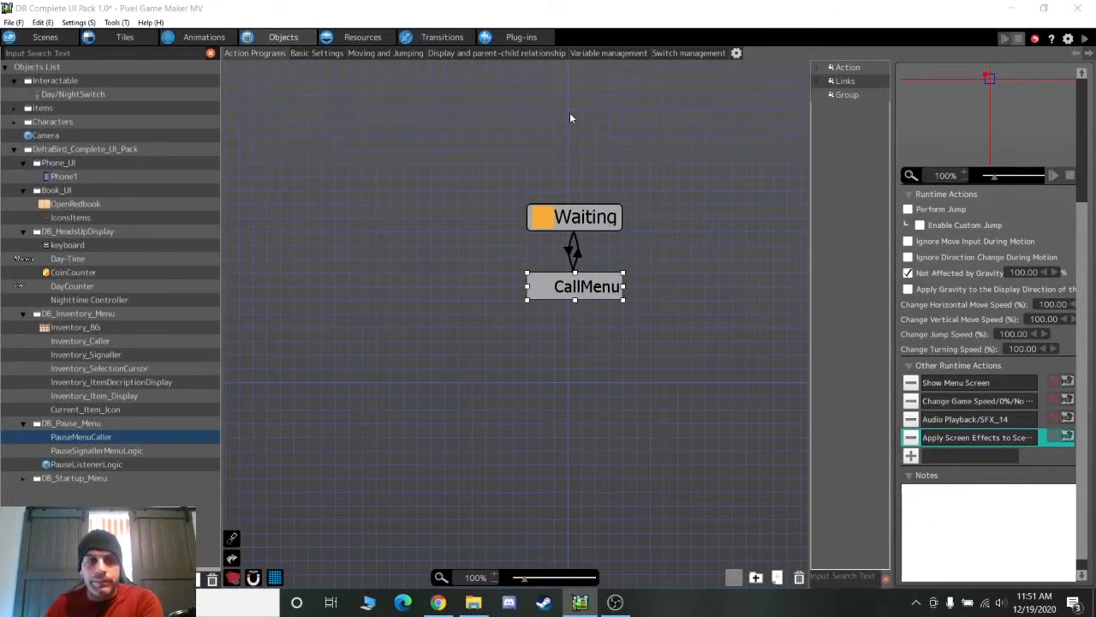
click(96, 451)
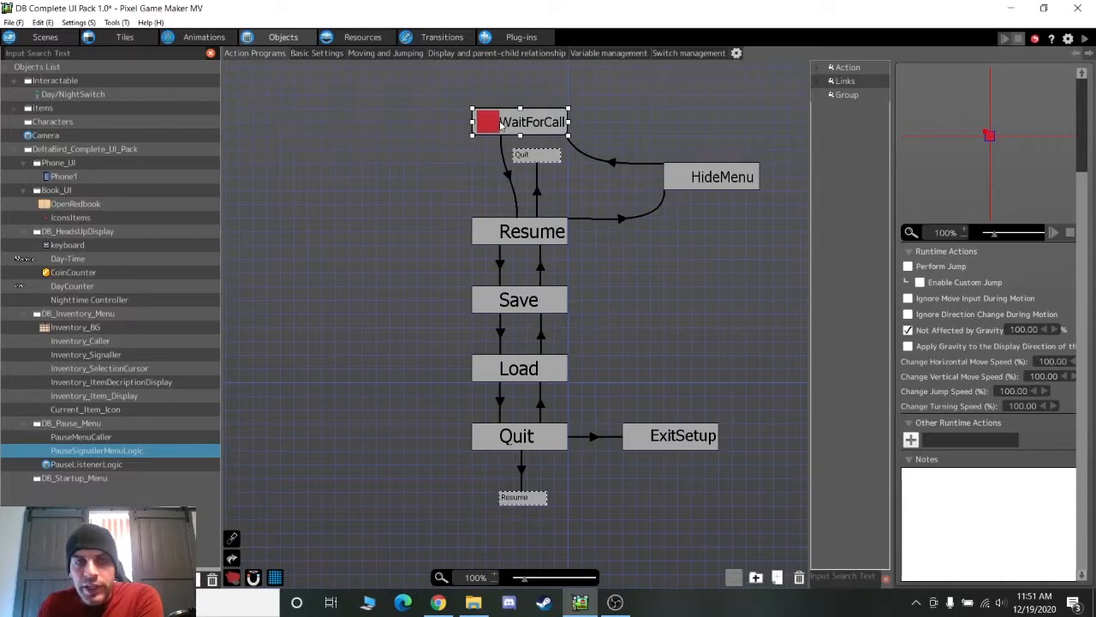
click(507, 174)
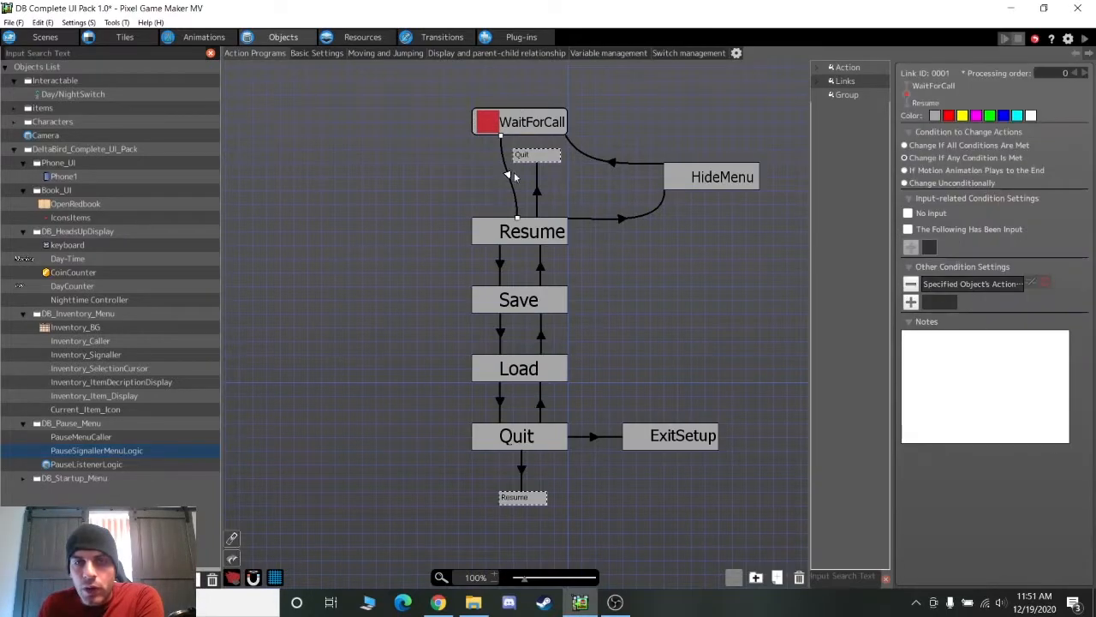
double_click(949, 285)
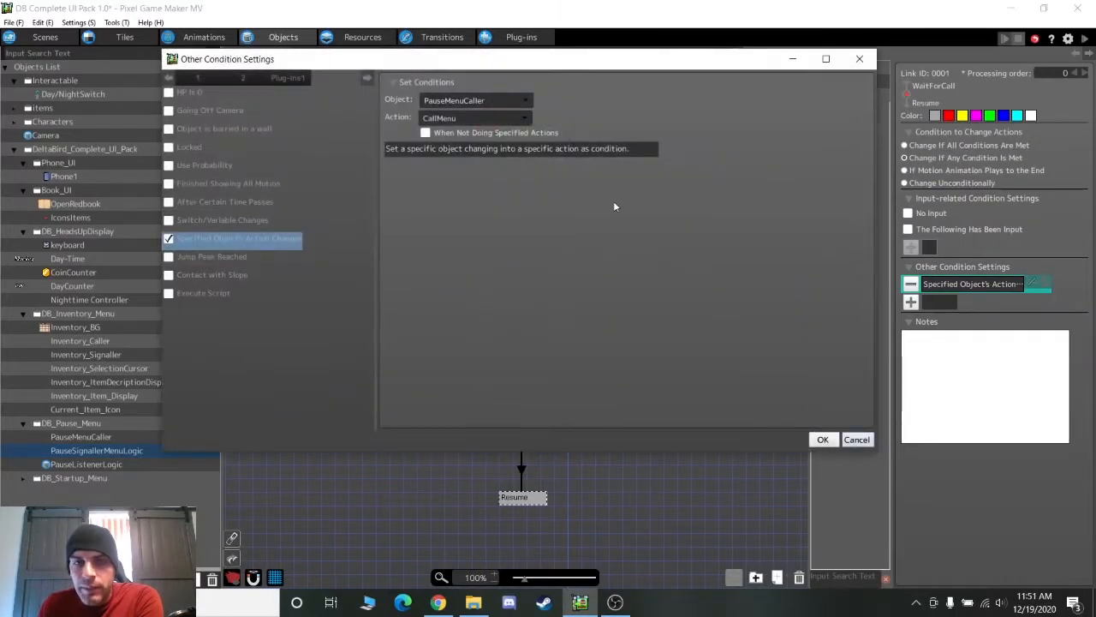
click(856, 439)
Select the Resume state and pan the node graph around it
click(528, 238)
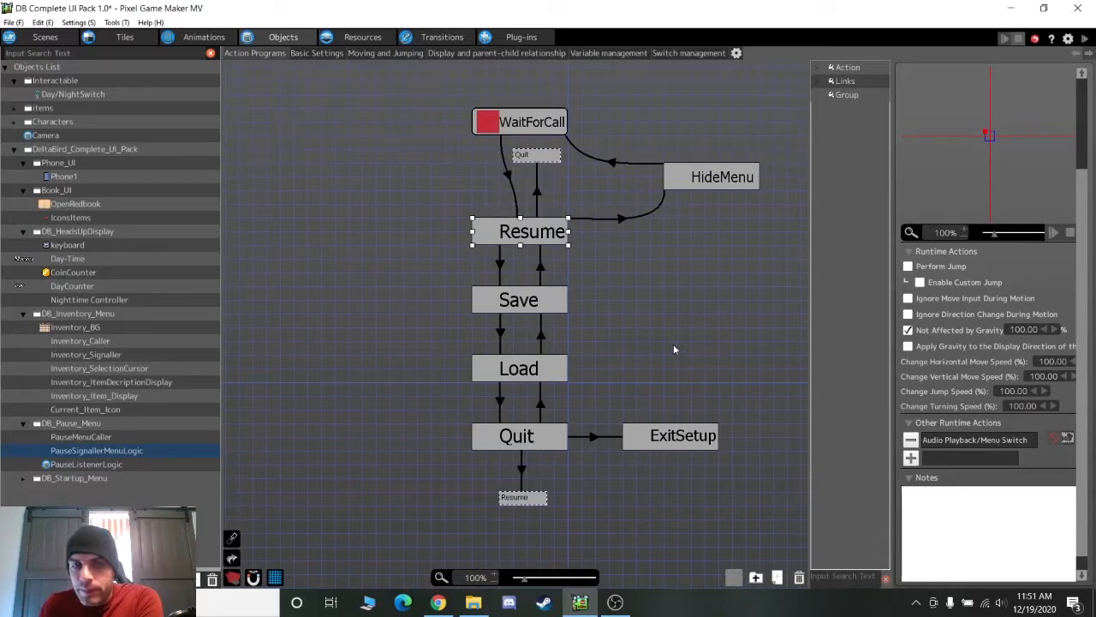
middle_drag(659, 242, 612, 345)
middle_drag(525, 383, 561, 283)
Open PauseListenerLogic and inspect its Resume On and Resume Off states
click(137, 464)
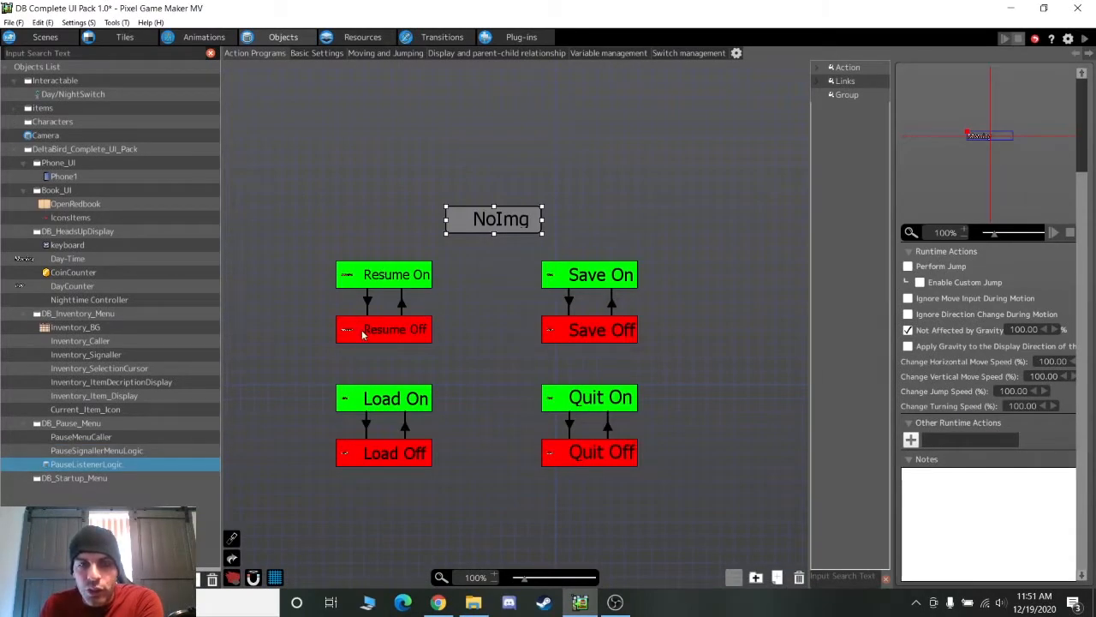
click(365, 284)
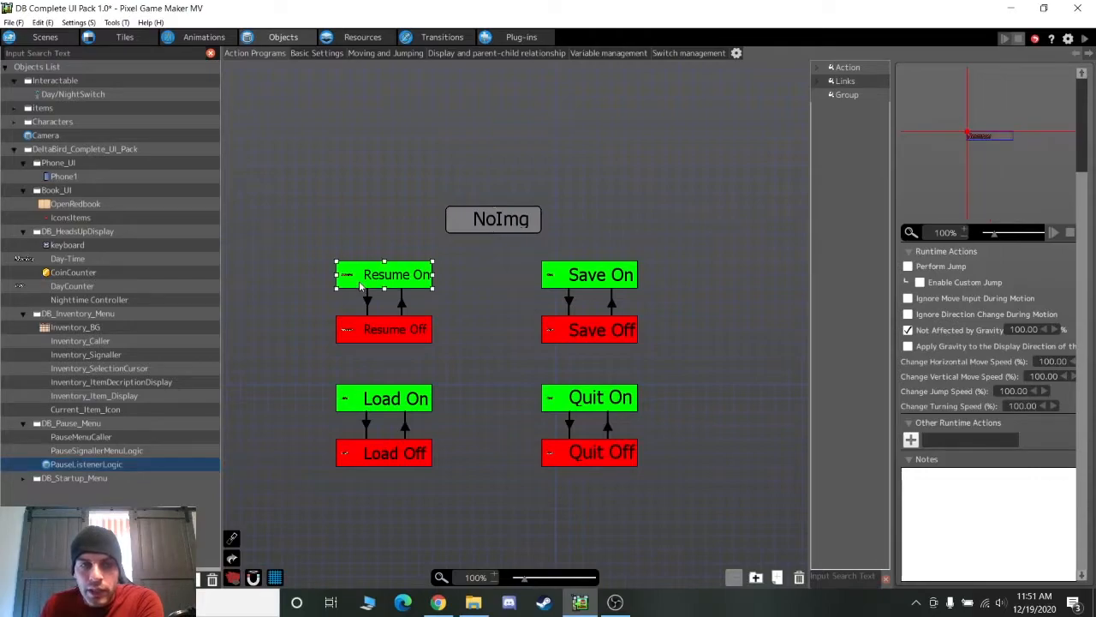
click(363, 335)
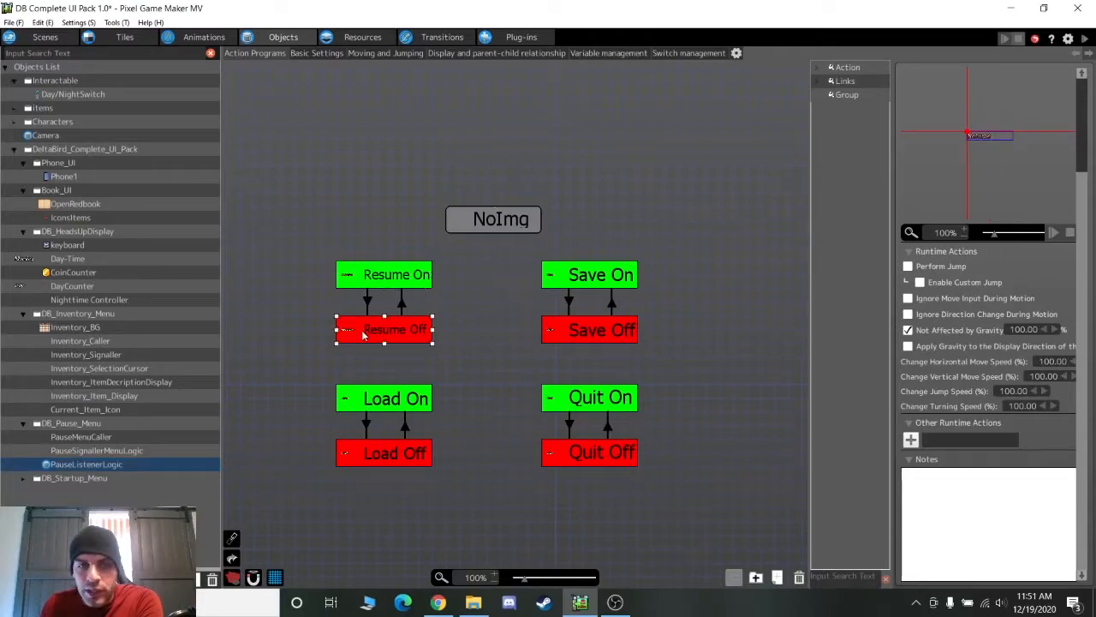
Reopen PauseSignallerMenuLogic and step through its Resume, Save, Load and Quit states
click(126, 451)
click(126, 451)
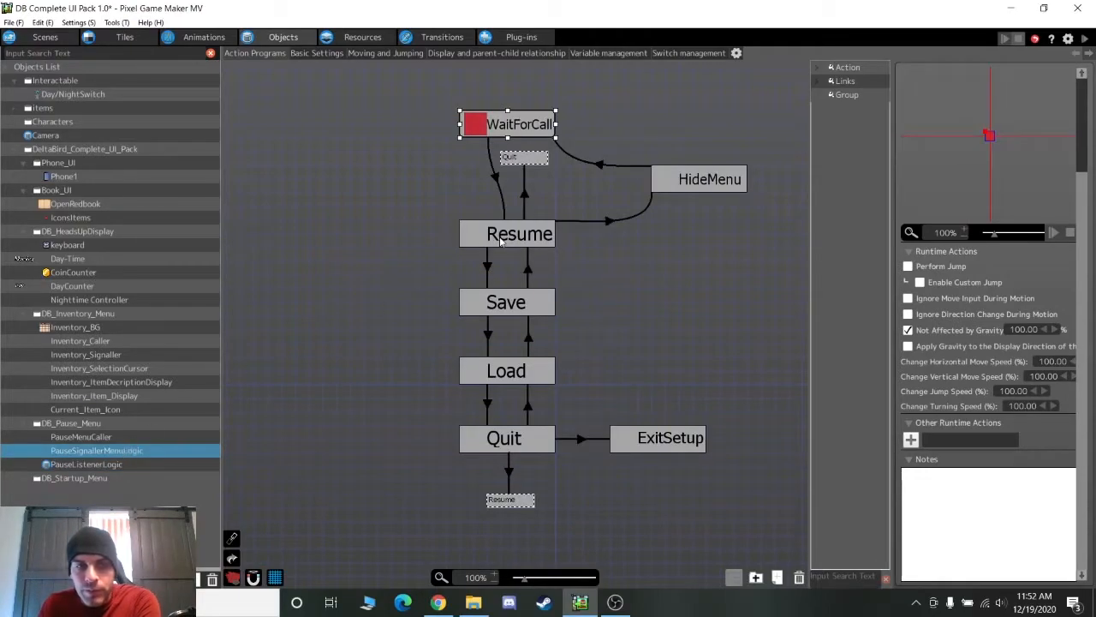
click(499, 237)
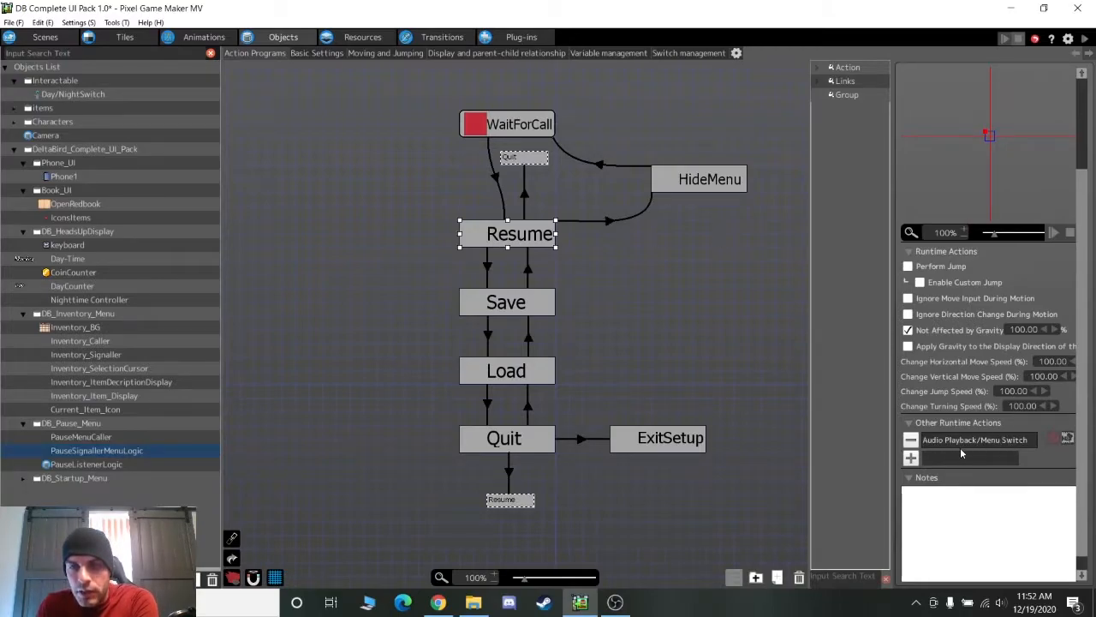
click(516, 307)
click(514, 382)
click(514, 440)
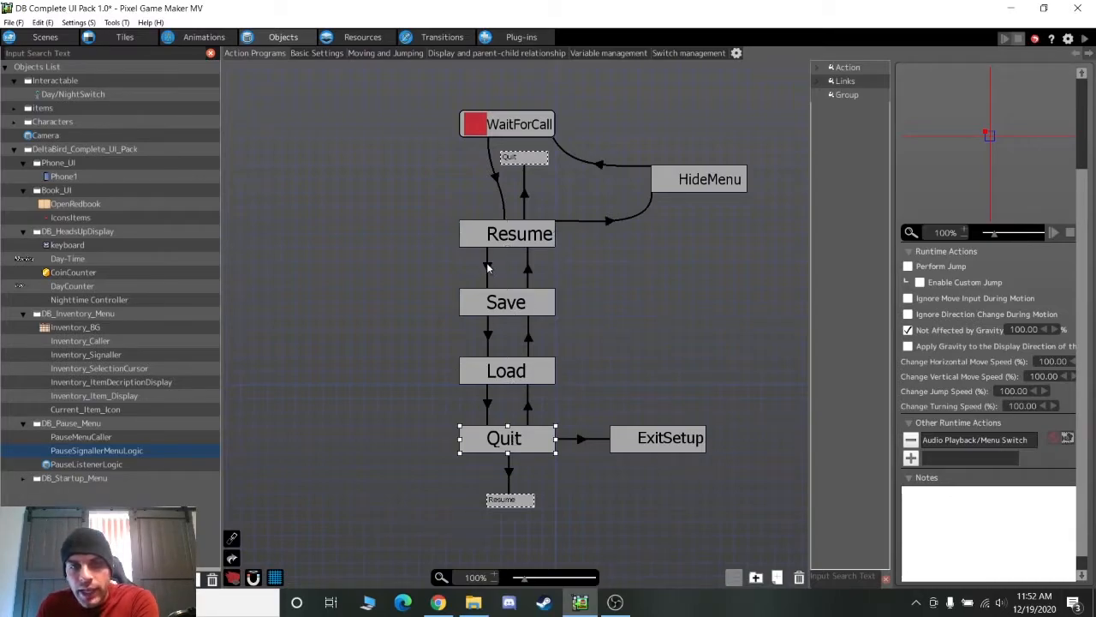
Inspect the Resume-to-Save and Quit-to-ExitSetup links, ExitSetup and Quit, then open PauseListenerLogic's chart
click(487, 267)
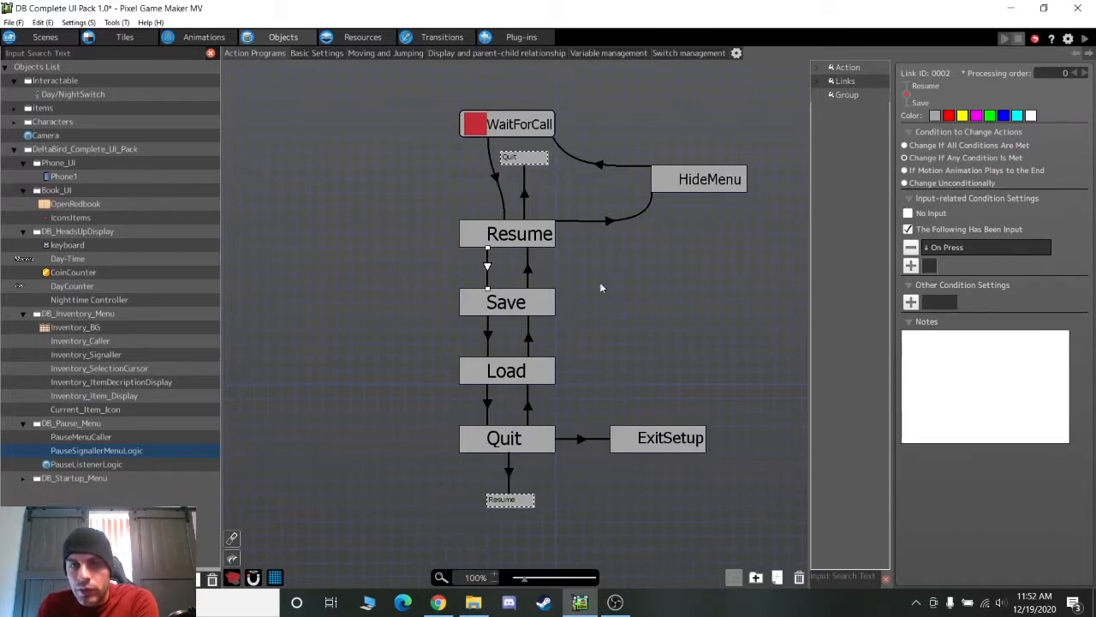
click(531, 267)
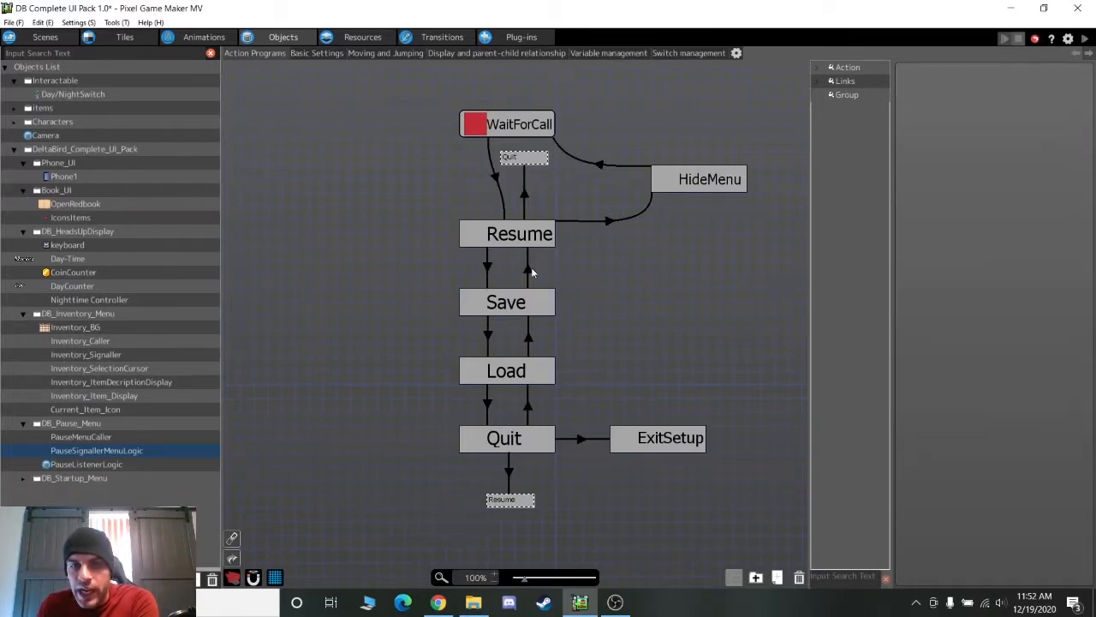
click(582, 440)
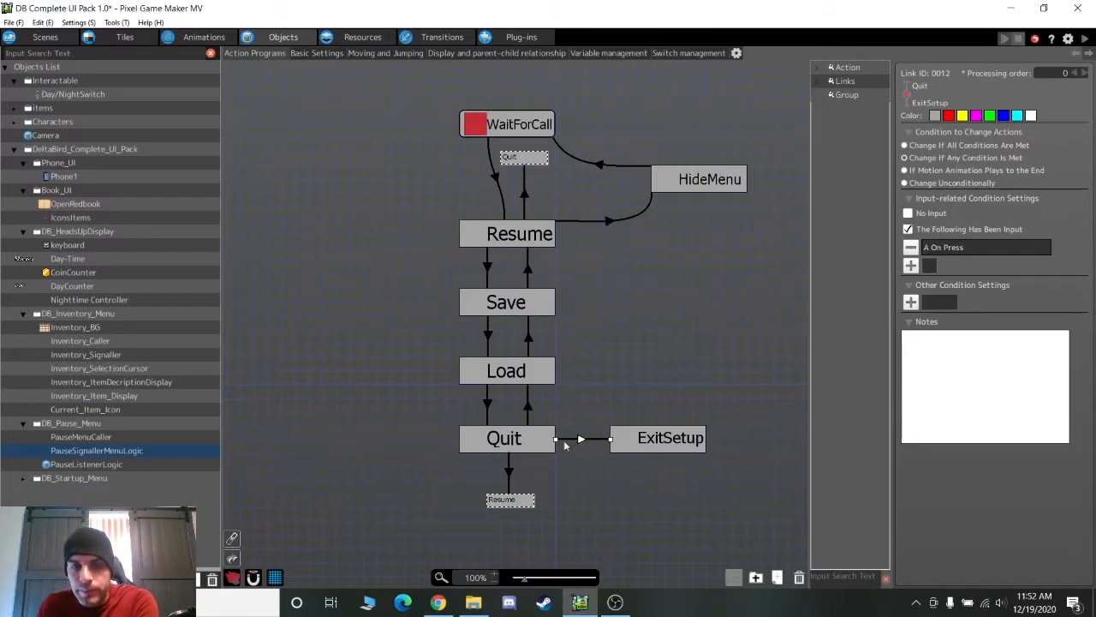
click(657, 445)
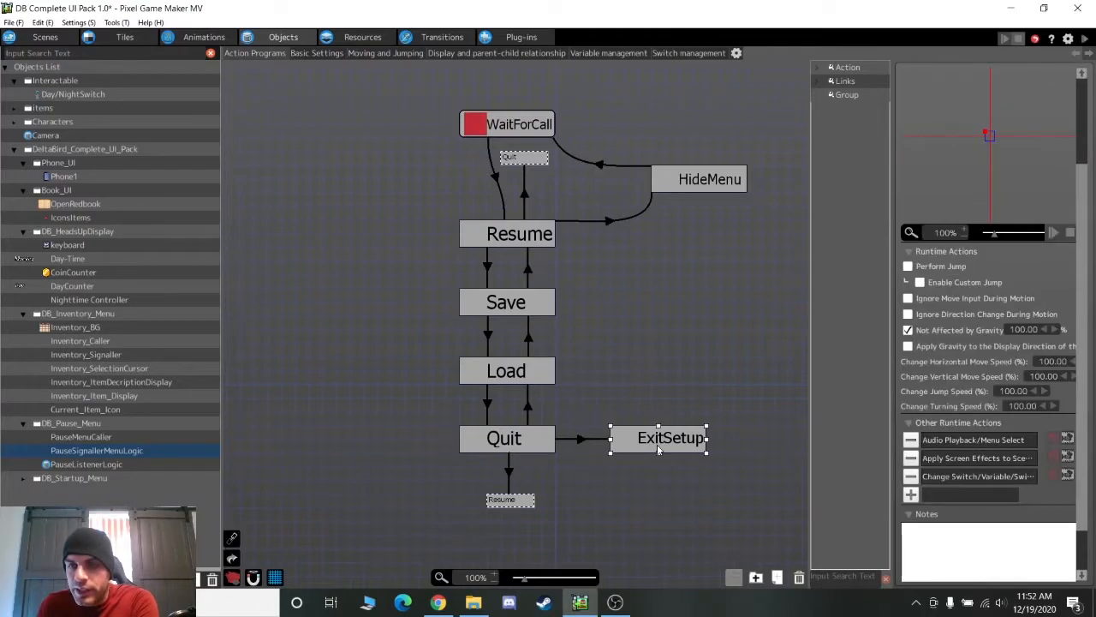
click(592, 434)
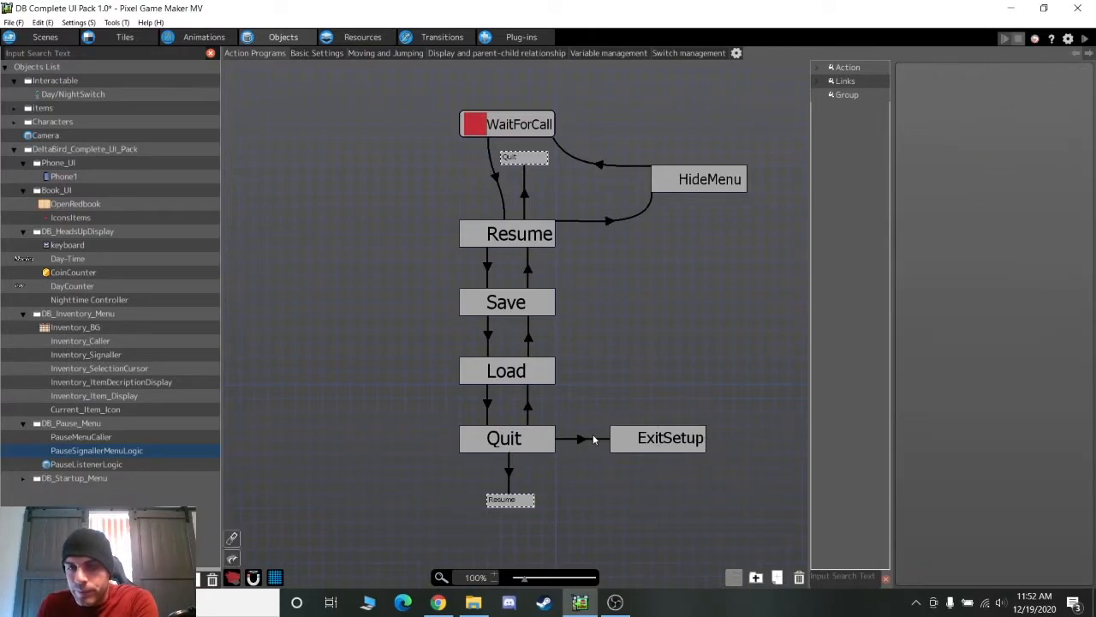
click(590, 440)
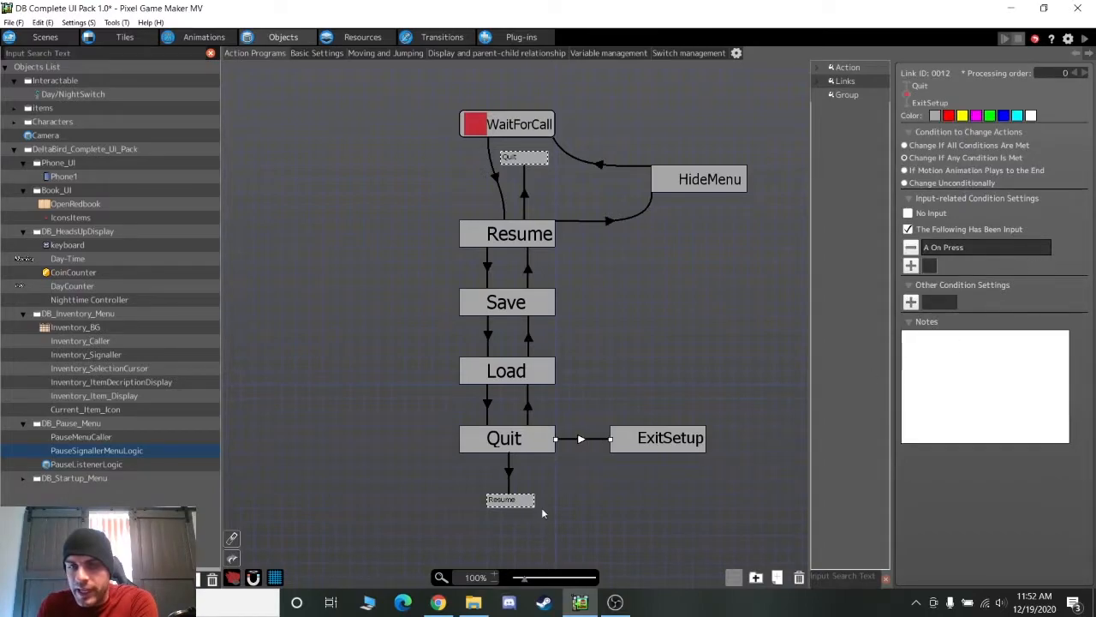
click(507, 447)
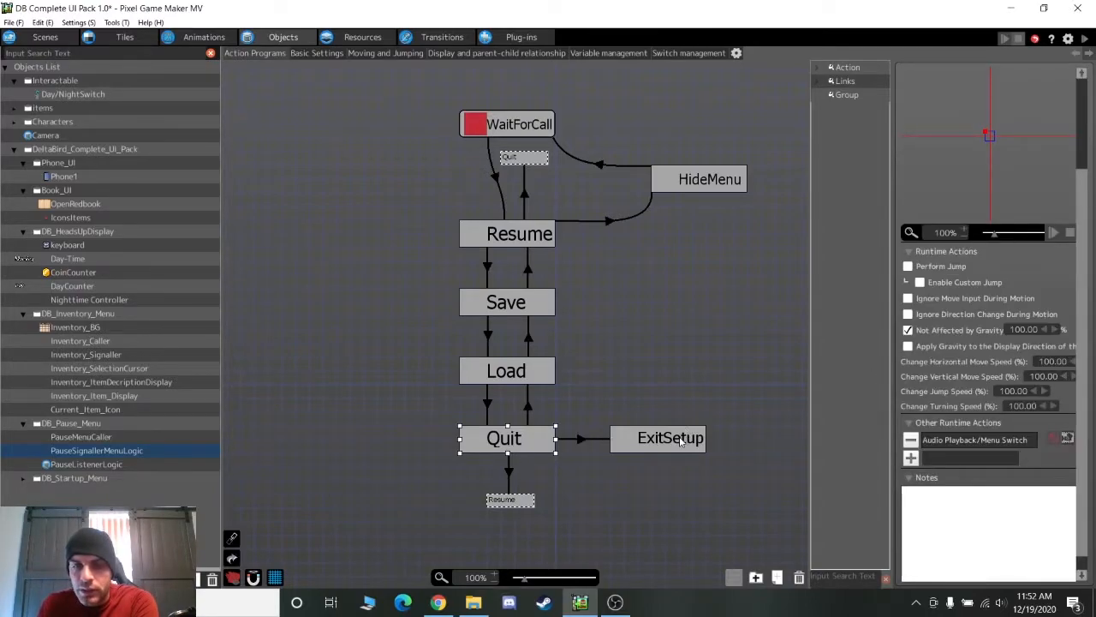
click(106, 465)
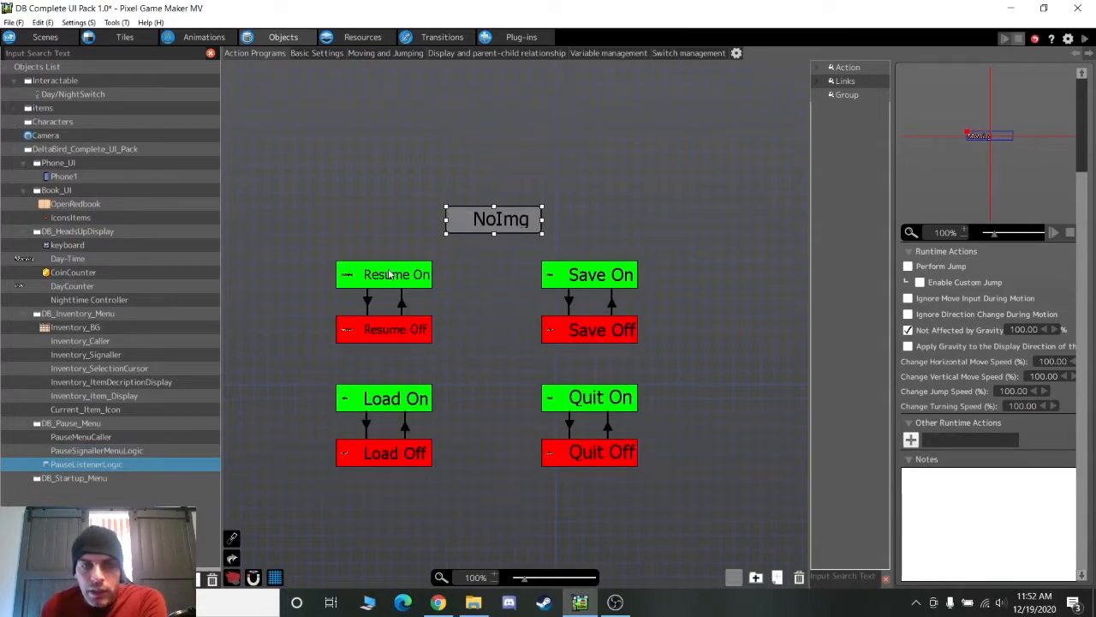
middle_drag(311, 223, 446, 171)
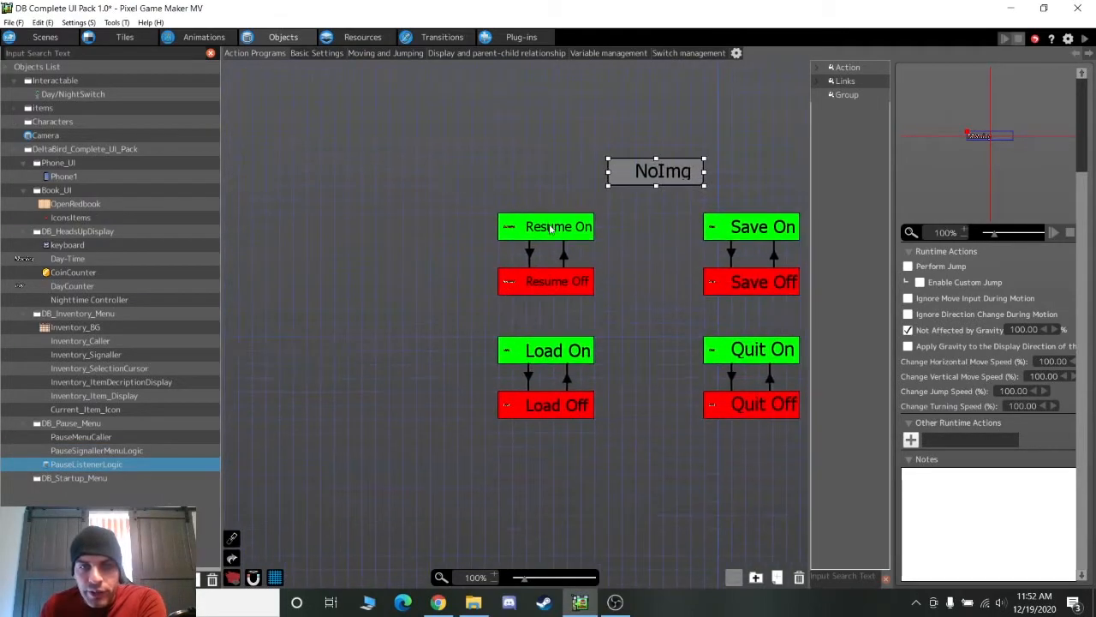
click(551, 232)
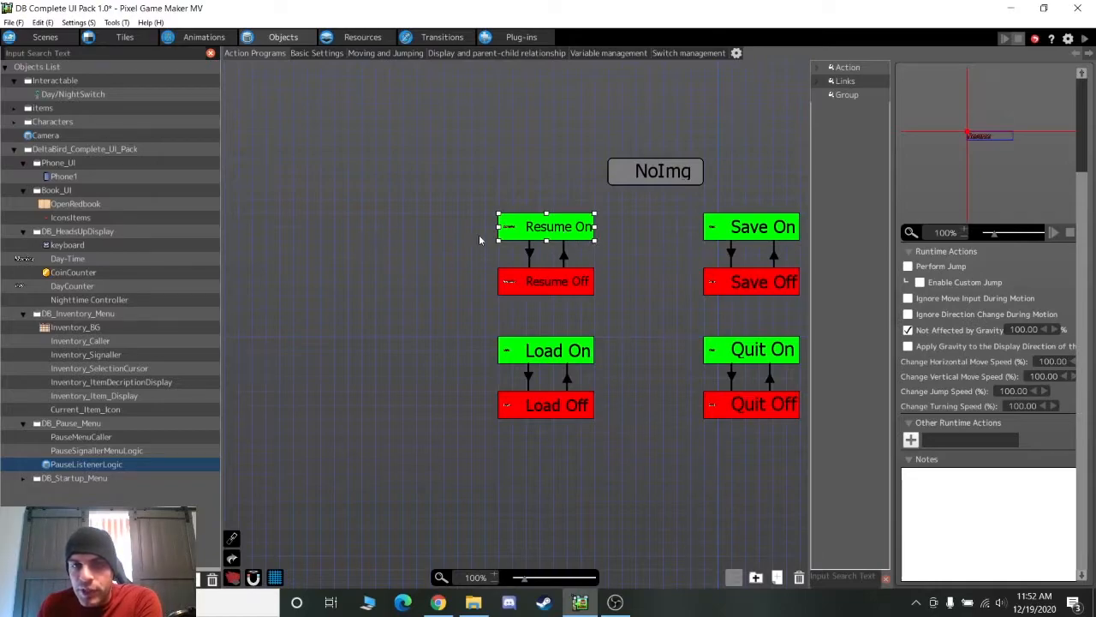
middle_drag(675, 226, 586, 278)
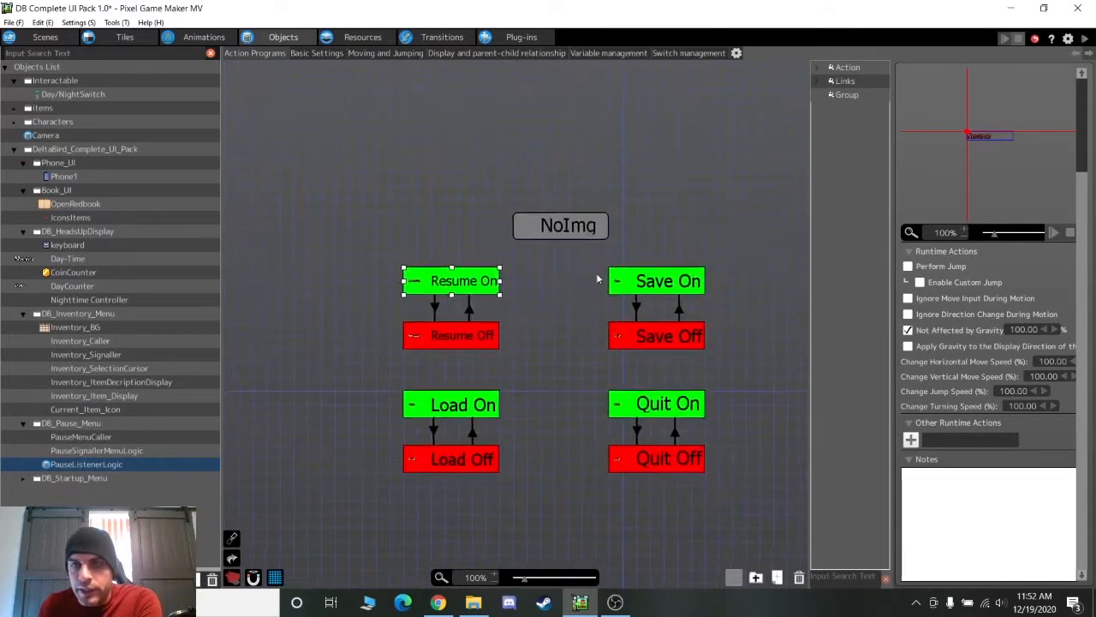
scroll(932, 135, up, 2)
scroll(932, 134, up, 1)
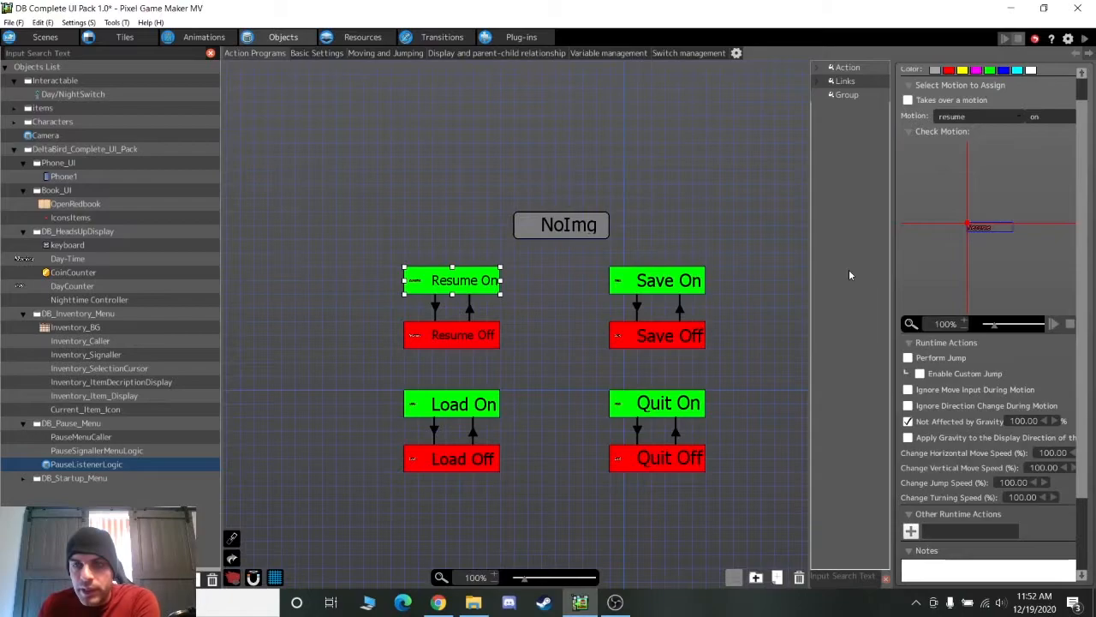
click(439, 334)
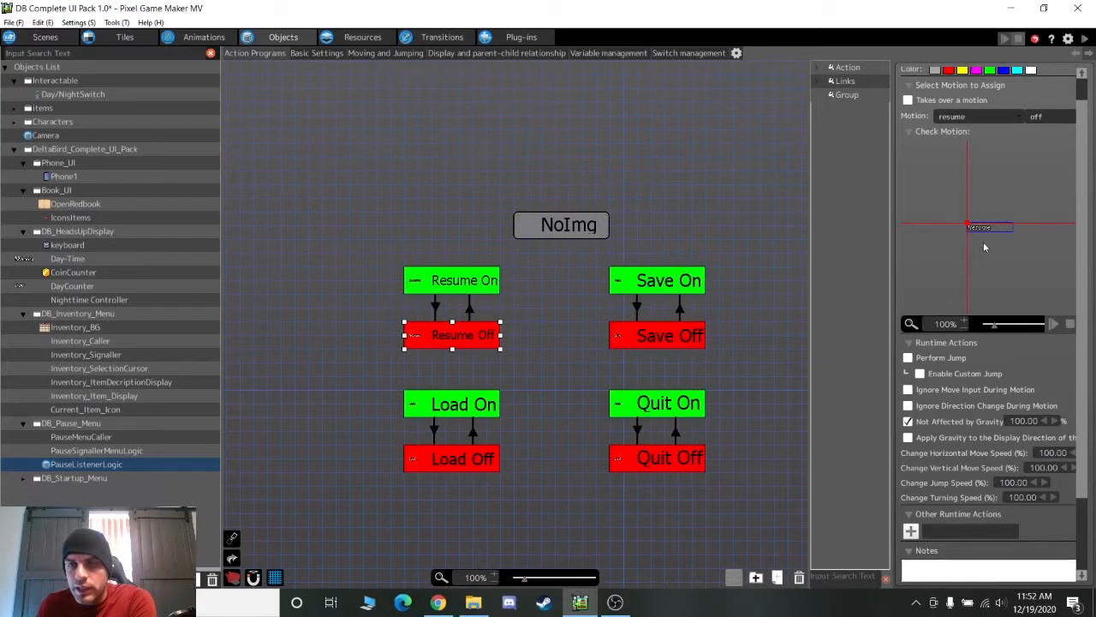
Expand DB_Startup_Menu, step through its Selection objects, and settle on Start-Selection's On, Off and No Img states
click(21, 481)
click(59, 493)
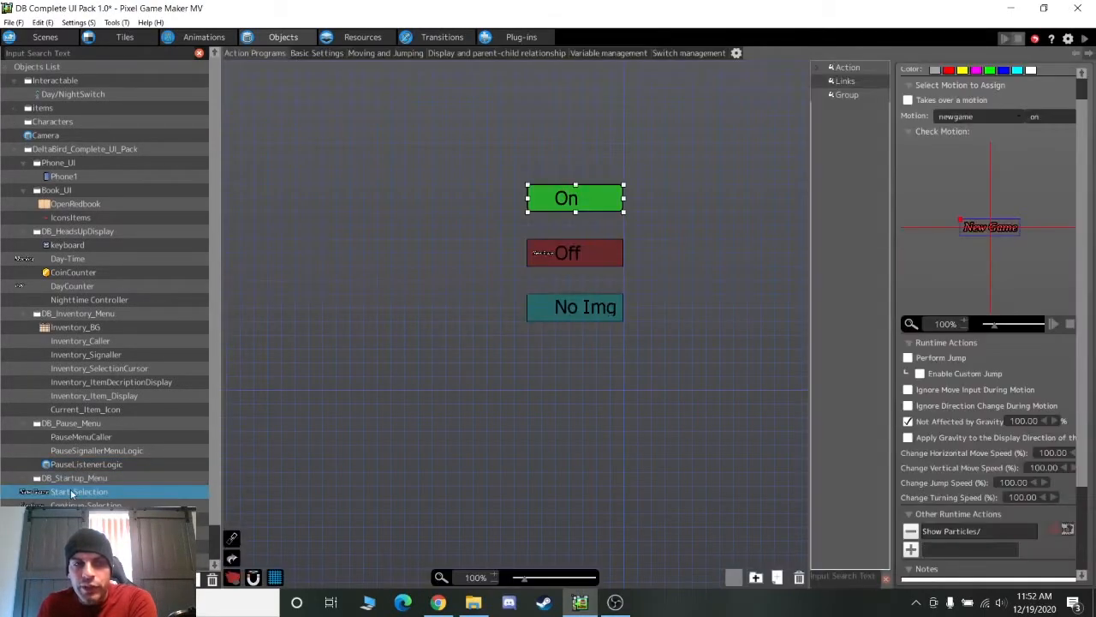
key(Down)
key(Down)
key(Down)
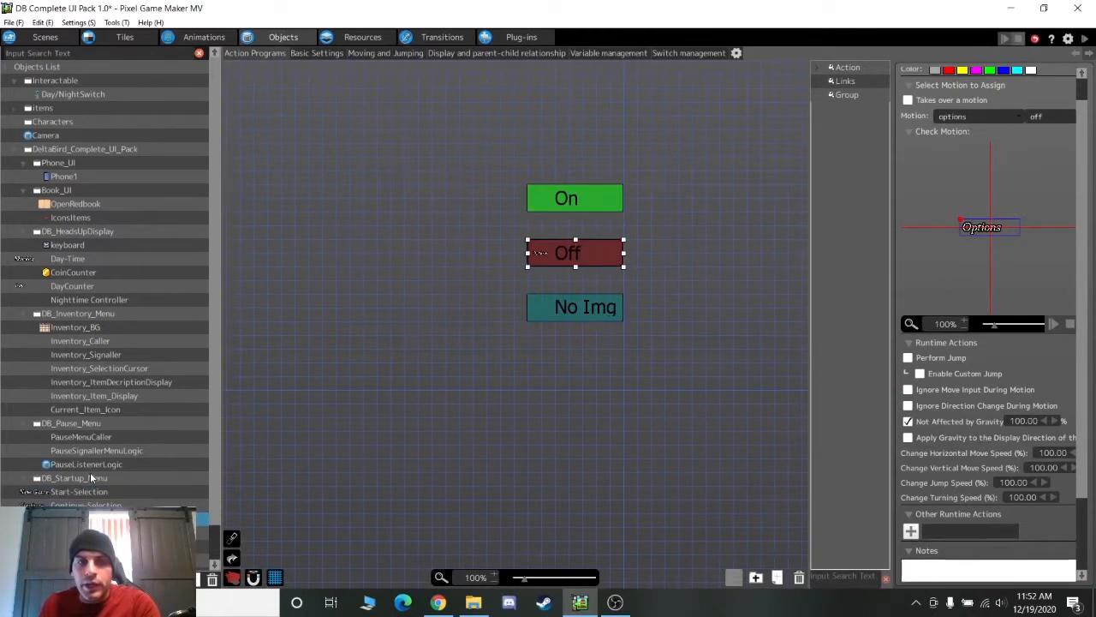
key(Down)
key(Up)
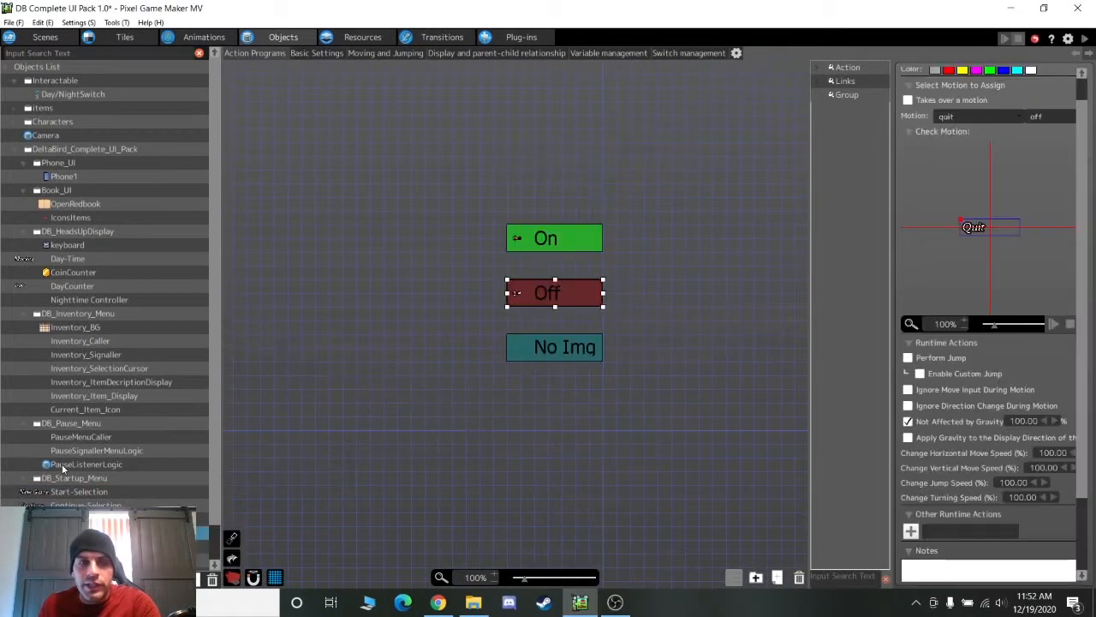
scroll(117, 467, down, 1)
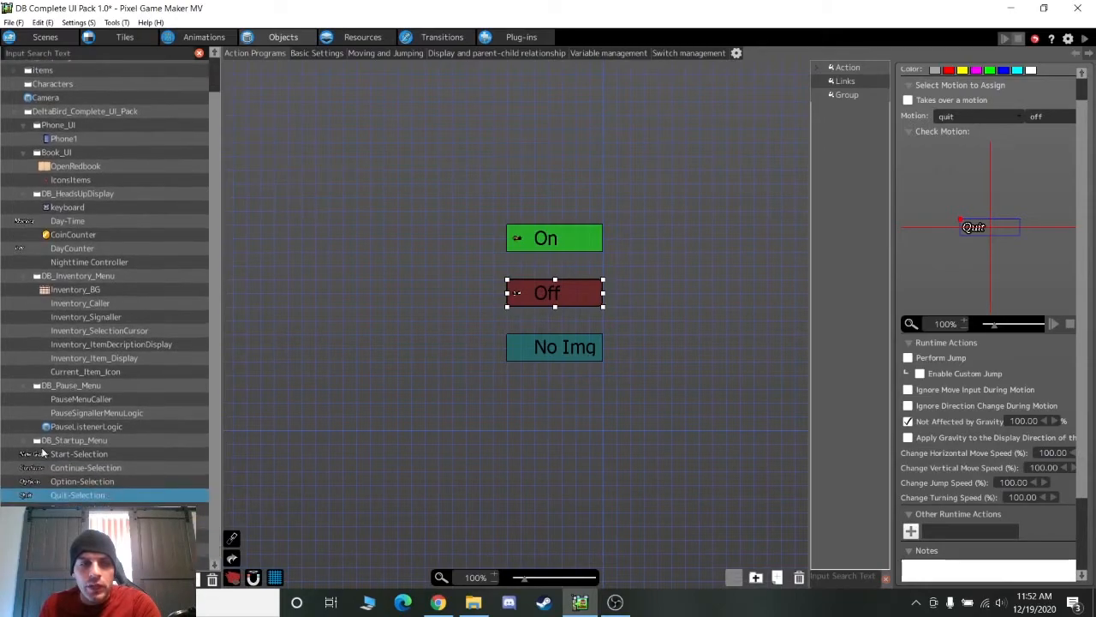
scroll(117, 468, up, 1)
click(101, 468)
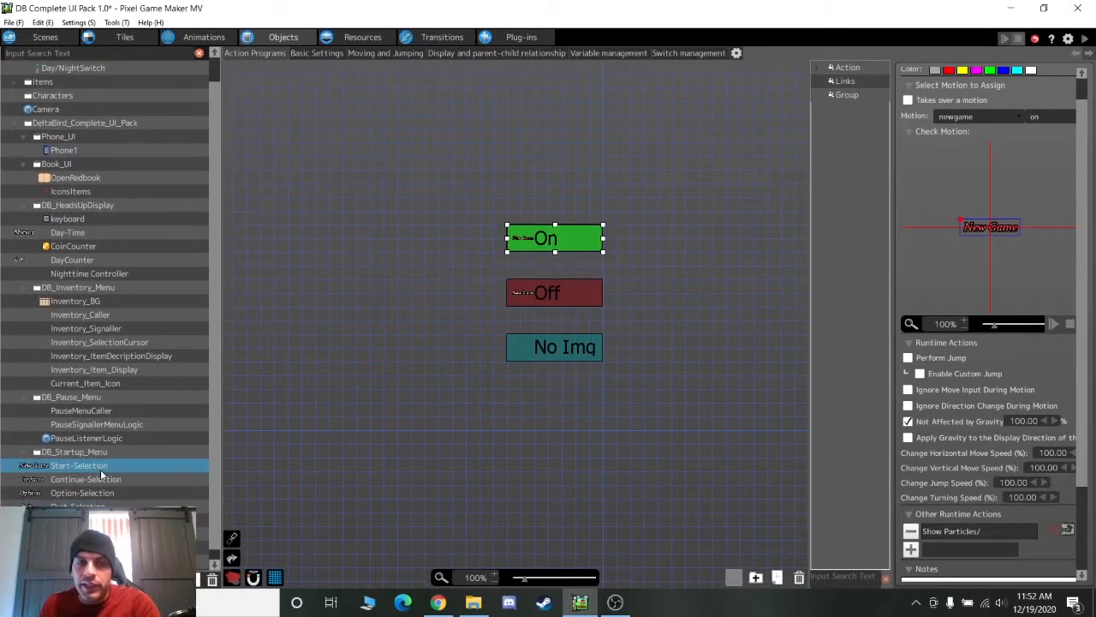
scroll(468, 415, up, 3)
scroll(470, 416, down, 3)
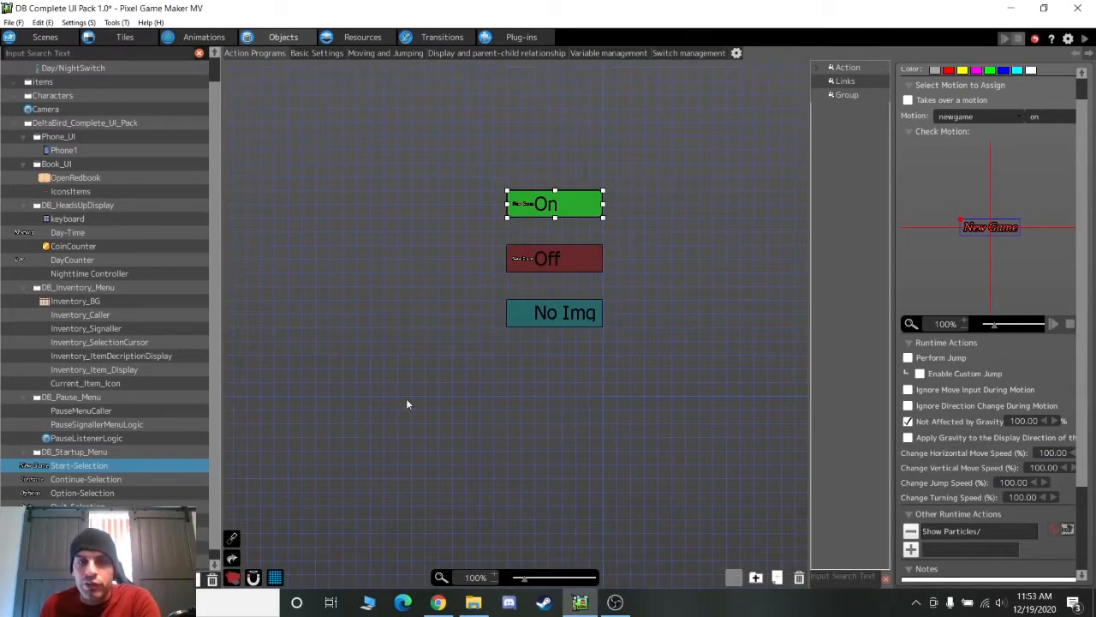
Set the Hud scene view to 100% zoom and scroll across the bottom HUD band, item slot and Monday Morning Day label
click(42, 37)
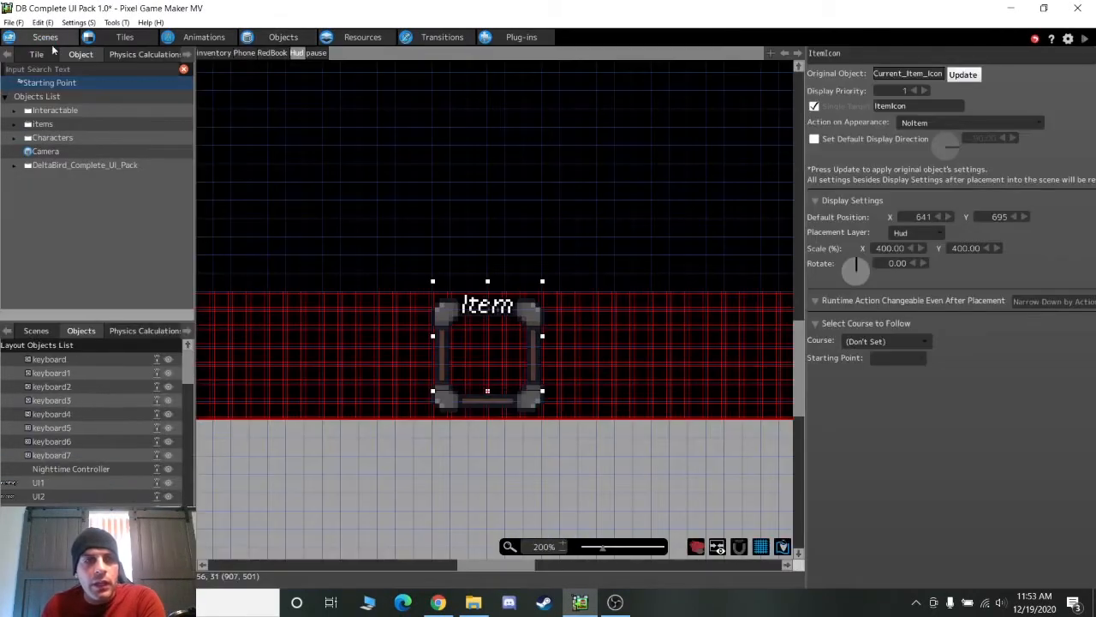
scroll(491, 223, up, 2)
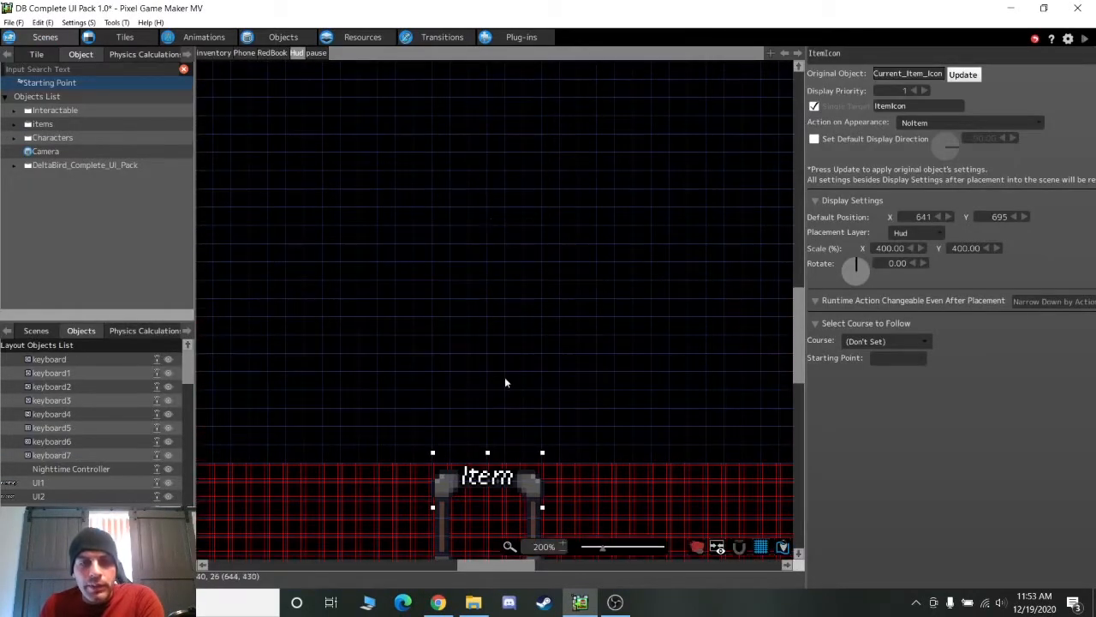
click(561, 551)
scroll(551, 496, up, 2)
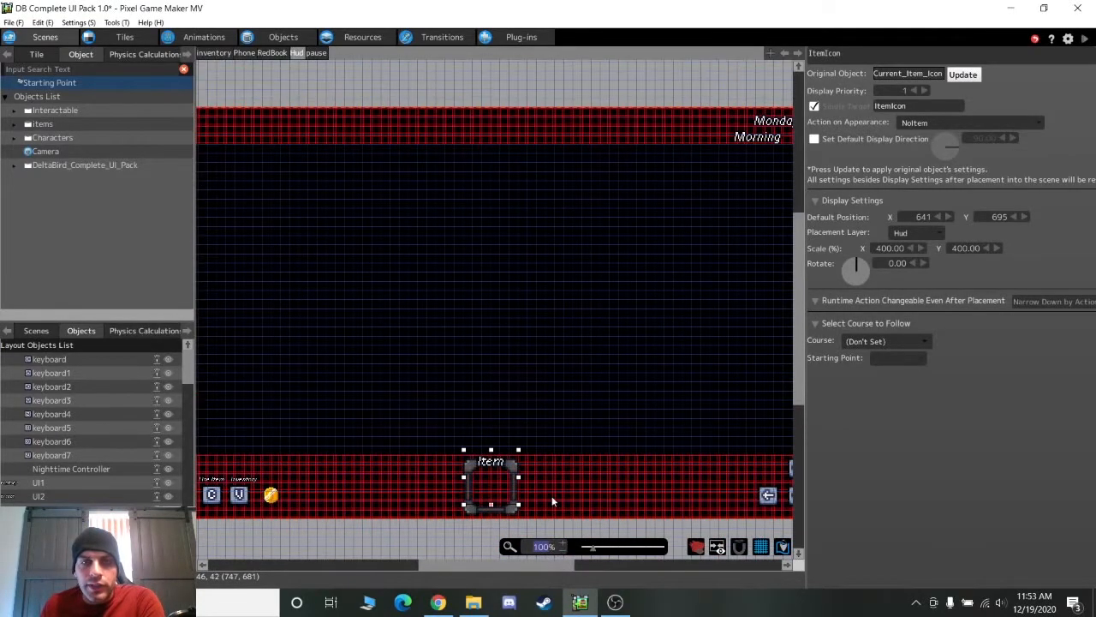
scroll(555, 538, down, 1)
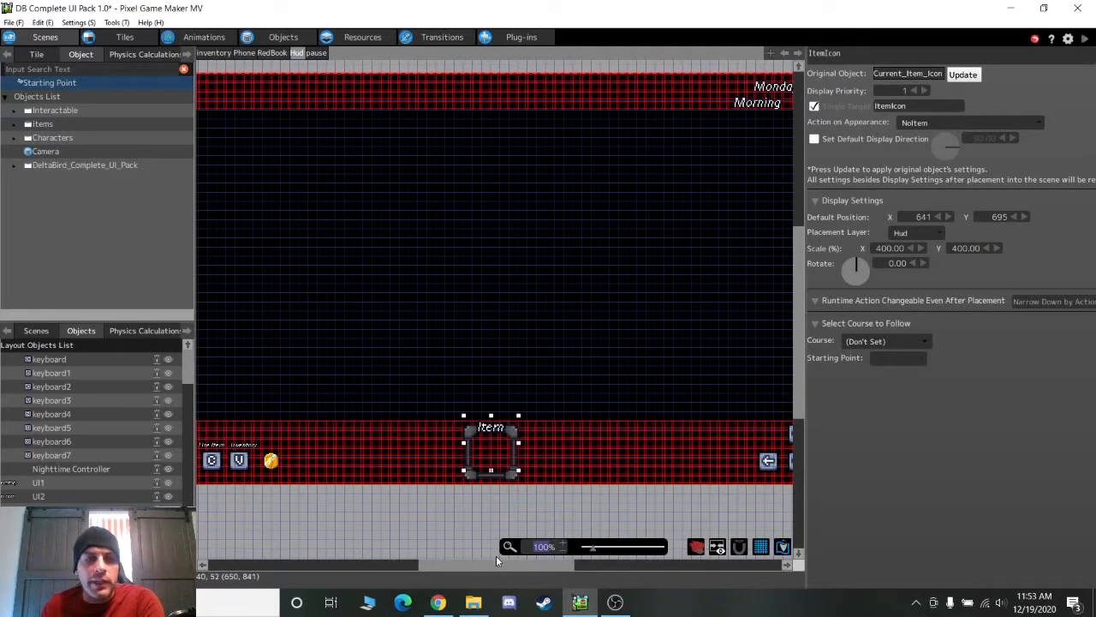
mouse_move(497, 568)
mouse_down()
mouse_move(458, 566)
mouse_move(521, 564)
mouse_move(489, 564)
mouse_up()
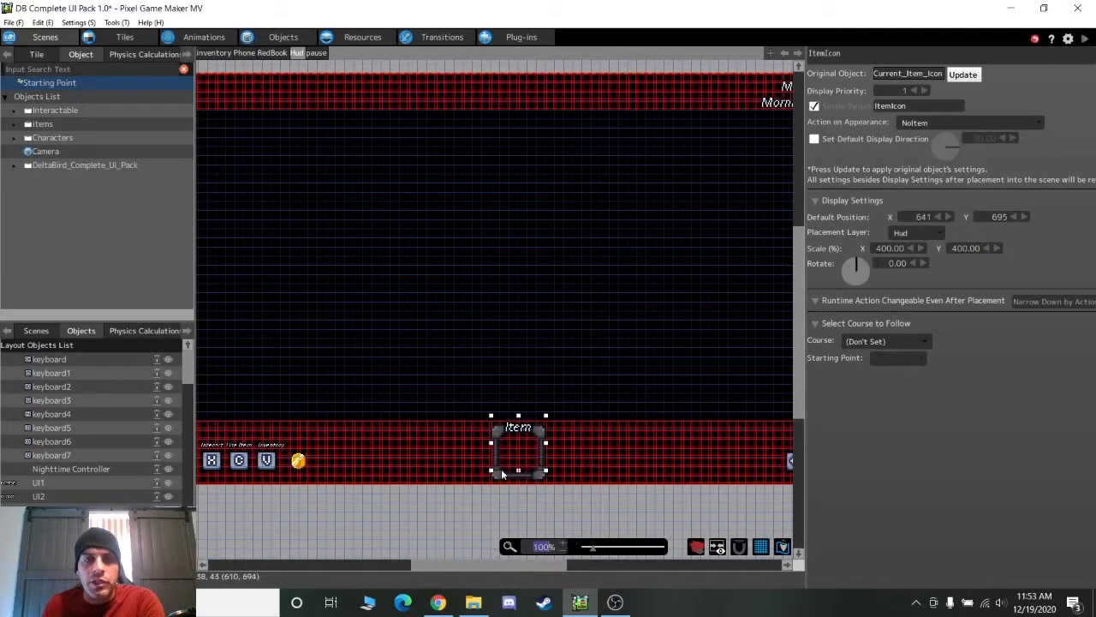
scroll(531, 458, up, 1)
scroll(578, 502, down, 1)
scroll(578, 502, up, 1)
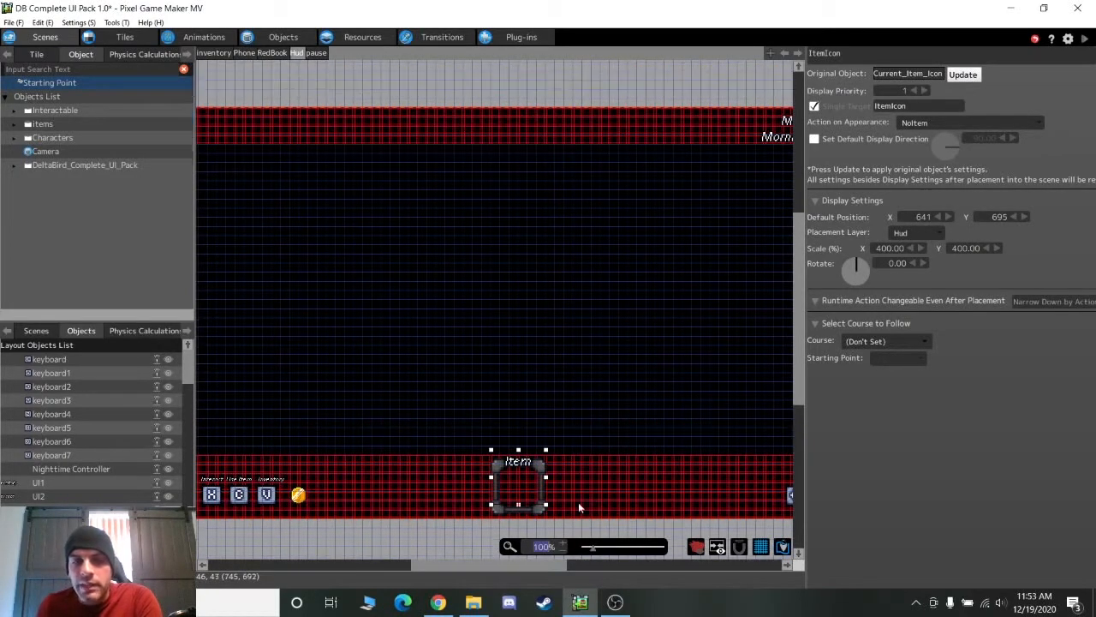
drag(520, 559, 544, 568)
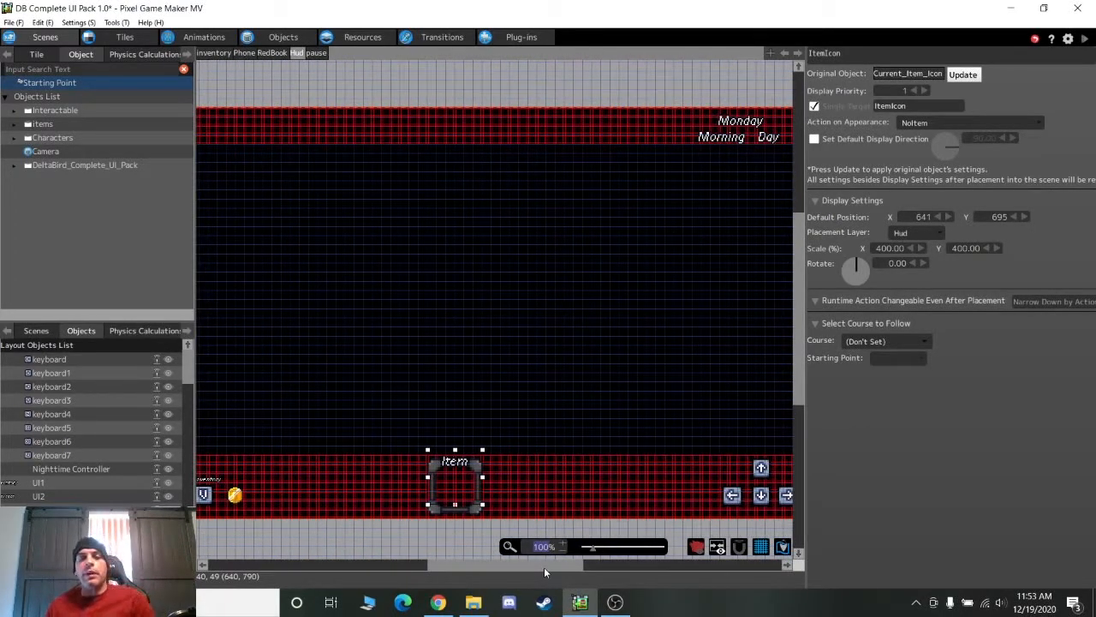